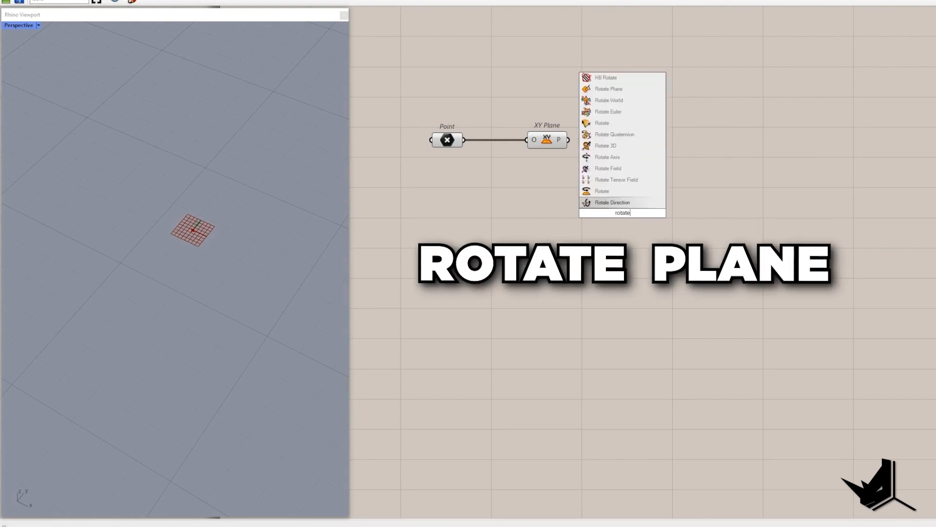
Add a Rotate Plane component and feed it the XY Plane output
{"action": "left_click", "coordinate": [630, 92]}
{"action": "left_click_drag", "start_coordinate": [568, 140], "coordinate": [604, 207]}
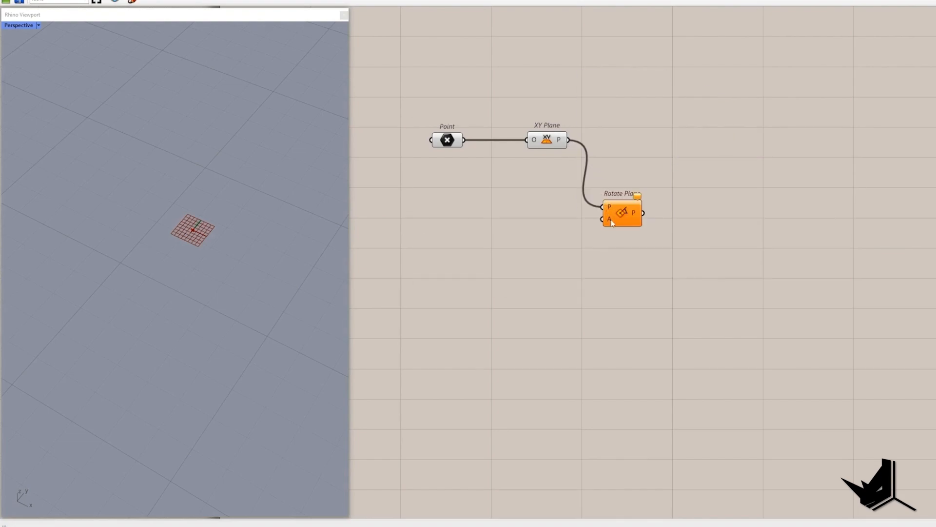
{"action": "scroll", "coordinate": [611, 221], "scroll_direction": "up", "scroll_amount": 2}
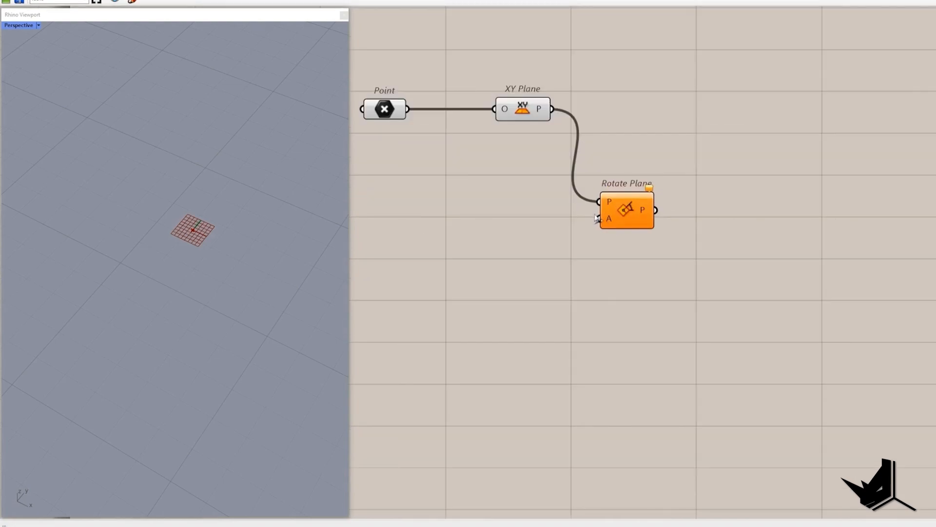
Add a number slider ranging from 0 to 360 and connect it to the Rotate Plane's angle input
{"action": "double_click", "coordinate": [571, 224]}
{"action": "key", "text": "Escape"}
{"action": "double_click", "coordinate": [546, 226]}
{"action": "type", "text": "0"}
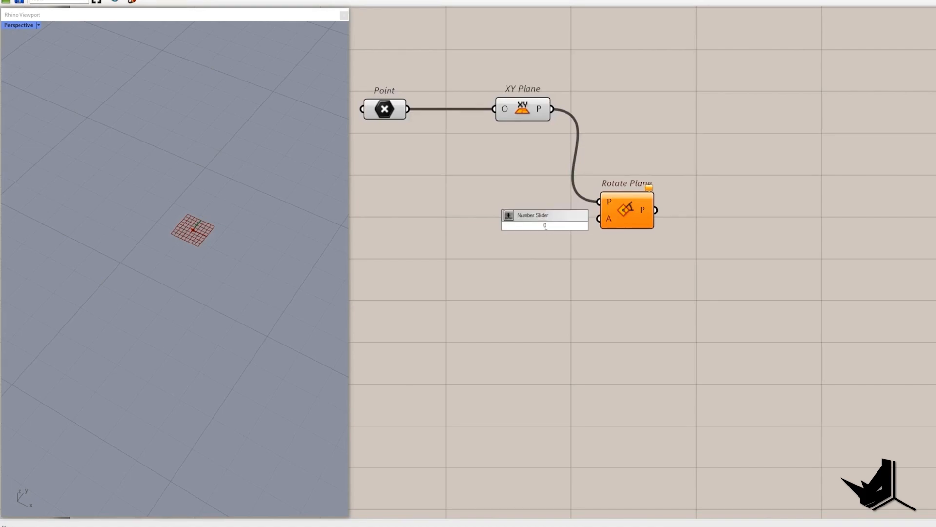
{"action": "type", "text": "<3"}
{"action": "key", "text": "Return"}
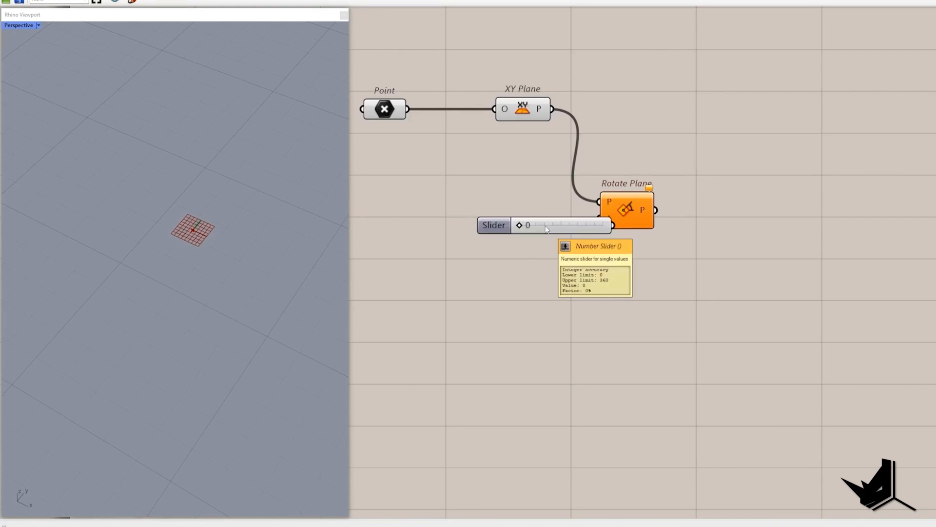
{"action": "left_click_drag", "start_coordinate": [556, 225], "coordinate": [599, 219]}
Switch the Rotate Plane's angle input to degrees and set the Angle slider to 13
{"action": "right_click", "coordinate": [604, 219]}
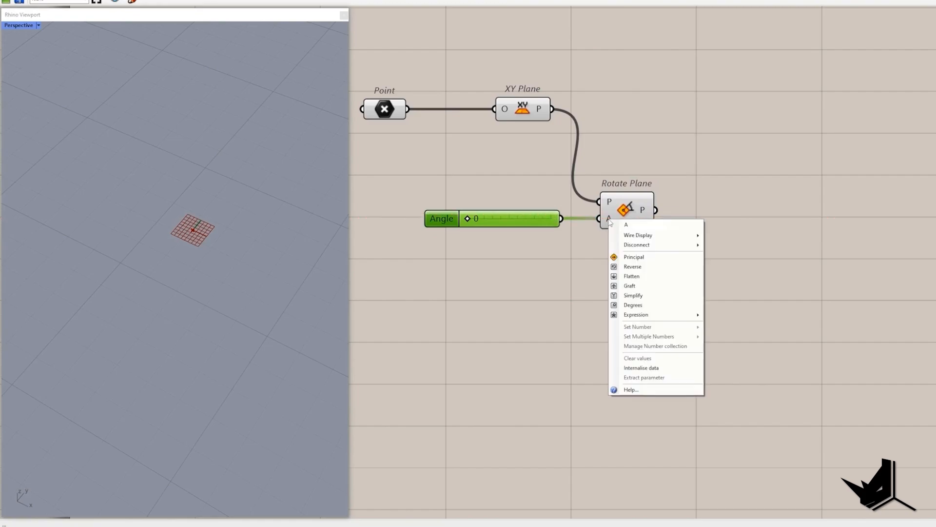
{"action": "left_click", "coordinate": [633, 307]}
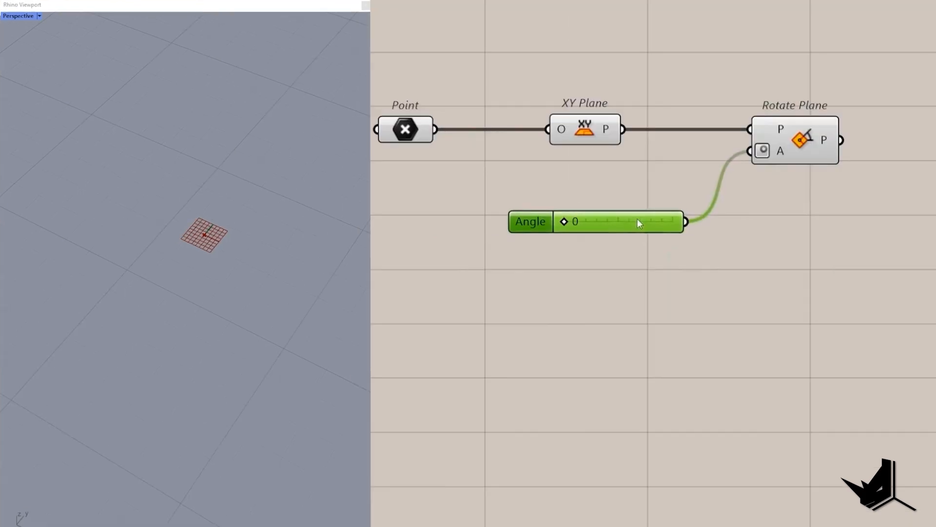
{"action": "left_click_drag", "start_coordinate": [639, 222], "coordinate": [646, 214]}
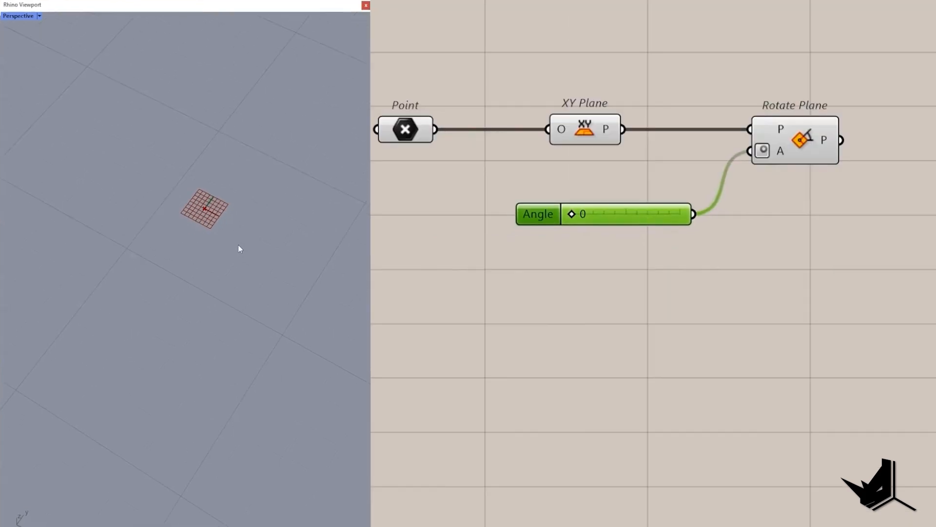
{"action": "mouse_move", "coordinate": [571, 215]}
{"action": "left_mouse_down"}
{"action": "mouse_move", "coordinate": [651, 211]}
{"action": "mouse_move", "coordinate": [576, 215]}
{"action": "left_mouse_up"}
Turn off the preview of the Point and XY Plane components
{"action": "left_click_drag", "start_coordinate": [601, 170], "coordinate": [390, 65]}
{"action": "right_click", "coordinate": [455, 15]}
{"action": "left_click", "coordinate": [483, 33]}
{"action": "left_click", "coordinate": [703, 46]}
Add a Rectangle component and connect the rotated plane to its P input
{"action": "right_click_drag", "start_coordinate": [718, 88], "coordinate": [549, 111]}
{"action": "left_click_drag", "start_coordinate": [523, 89], "coordinate": [840, 245]}
{"action": "double_click", "coordinate": [802, 232]}
{"action": "type", "text": "rectangle"}
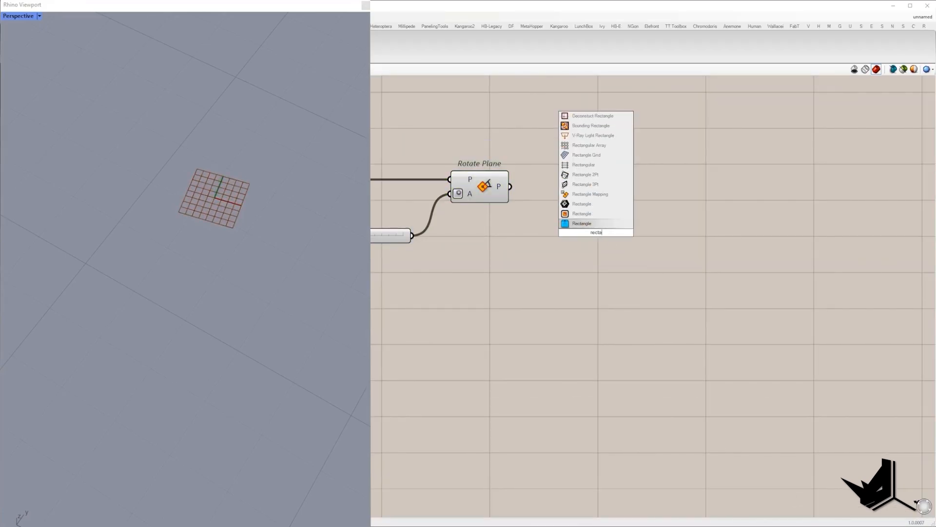
{"action": "left_click", "coordinate": [576, 221]}
{"action": "left_click_drag", "start_coordinate": [595, 233], "coordinate": [725, 208]}
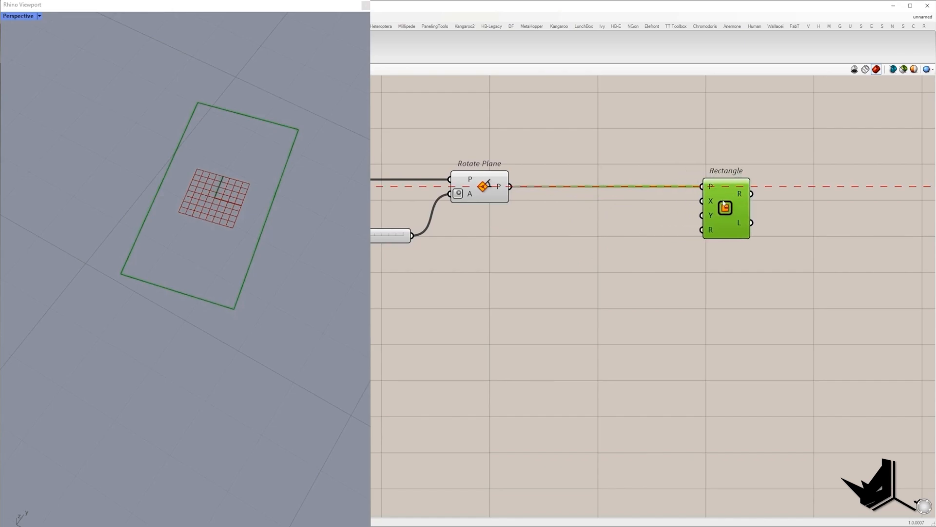
Add a number slider ranging from 0 to 50, set it to 42, and place it below the plane-to-rectangle wire
{"action": "double_click", "coordinate": [639, 265]}
{"action": "type", "text": "0"}
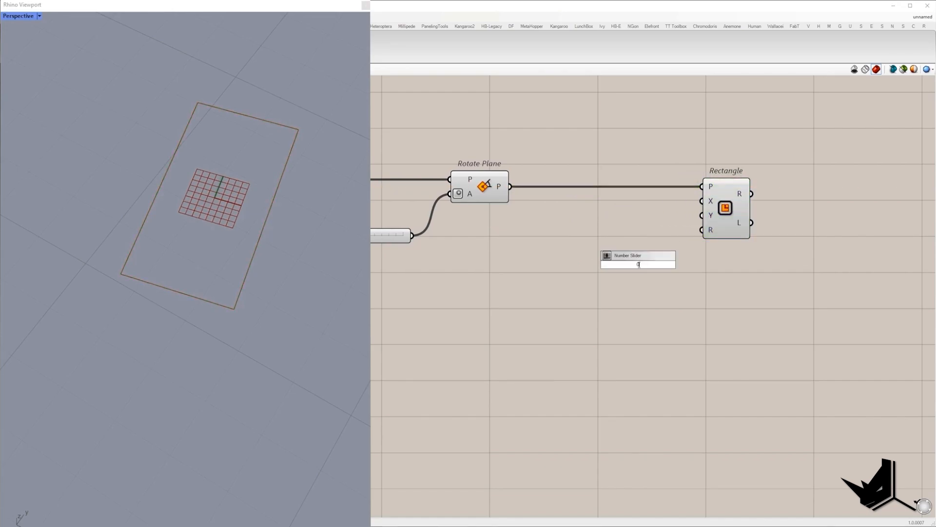
{"action": "type", "text": "<50"}
{"action": "key", "text": "Return"}
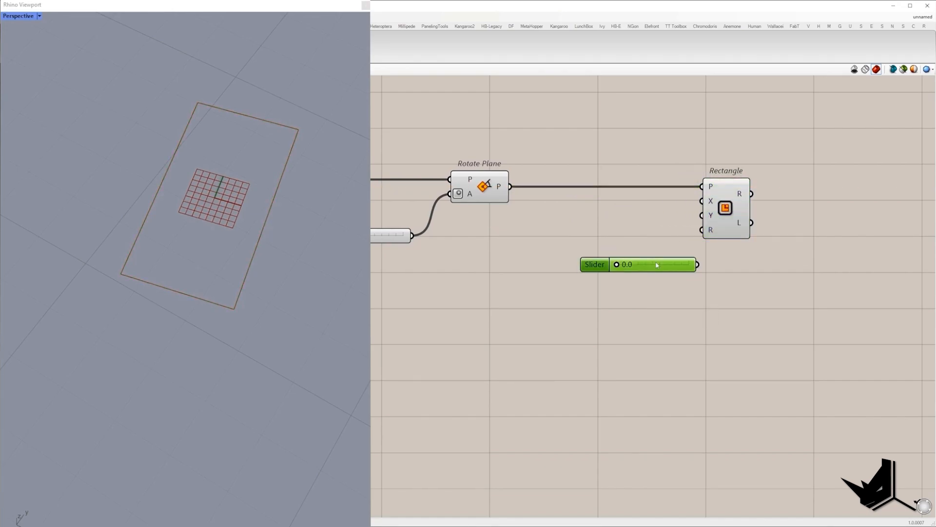
{"action": "type", "text": "42"}
{"action": "left_click", "coordinate": [685, 264]}
{"action": "left_click_drag", "start_coordinate": [606, 267], "coordinate": [551, 294]}
Duplicate the 42.0 slider and set the copy to 20
{"action": "key", "text": "ctrl+c"}
{"action": "key", "text": "ctrl+v"}
{"action": "double_click", "coordinate": [713, 242]}
{"action": "type", "text": "20"}
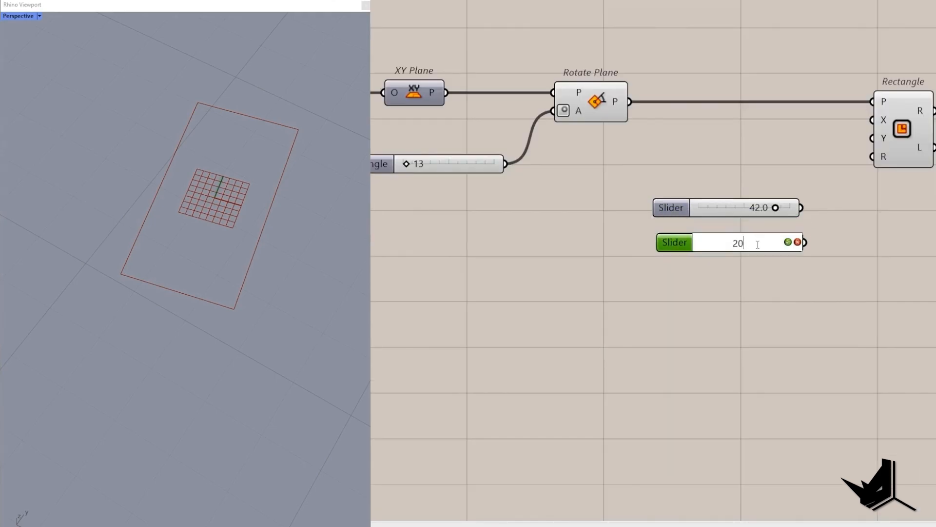
{"action": "left_click", "coordinate": [836, 204]}
Connect the 42.0 slider to the Rectangle's X input and the 20.0 slider to its Y input, and examine the rectangle's placement around the plane
{"action": "scroll", "coordinate": [838, 204], "scroll_direction": "up", "scroll_amount": 3}
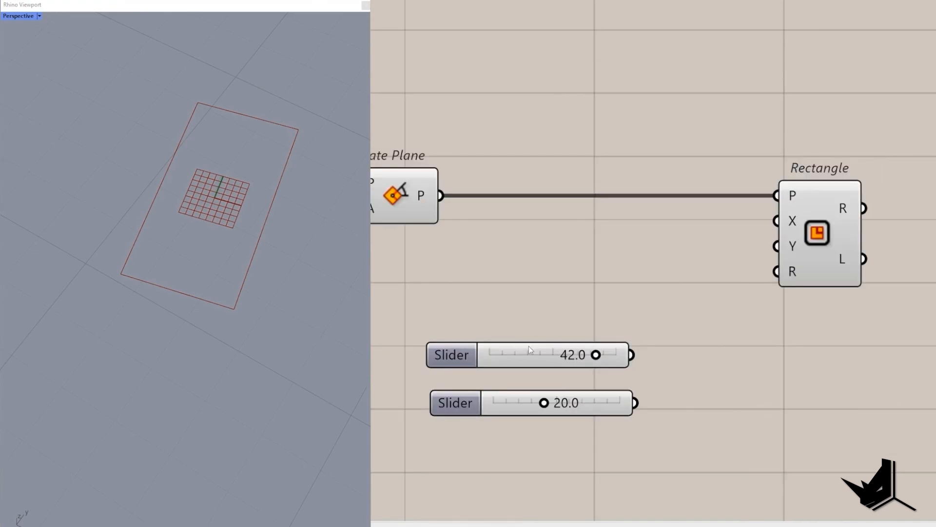
{"action": "left_click_drag", "start_coordinate": [531, 350], "coordinate": [535, 348]}
{"action": "left_click_drag", "start_coordinate": [637, 352], "coordinate": [640, 396]}
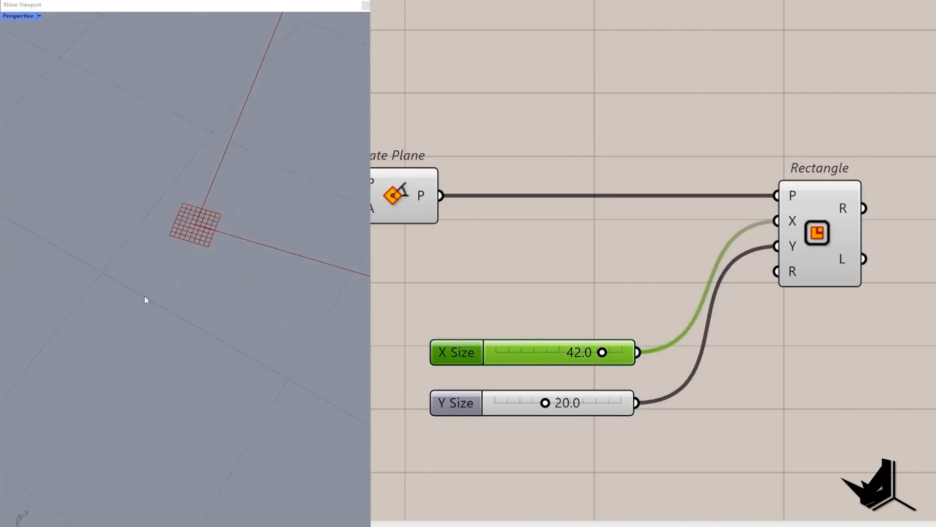
{"action": "scroll", "coordinate": [166, 283], "scroll_direction": "up", "scroll_amount": 4}
{"action": "scroll", "coordinate": [196, 261], "scroll_direction": "up", "scroll_amount": 2}
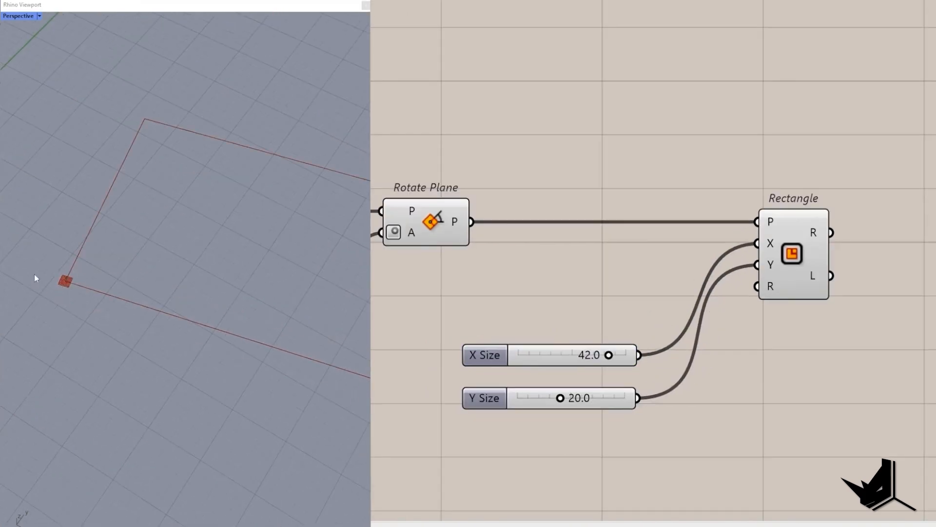
{"action": "scroll", "coordinate": [49, 282], "scroll_direction": "up", "scroll_amount": 3}
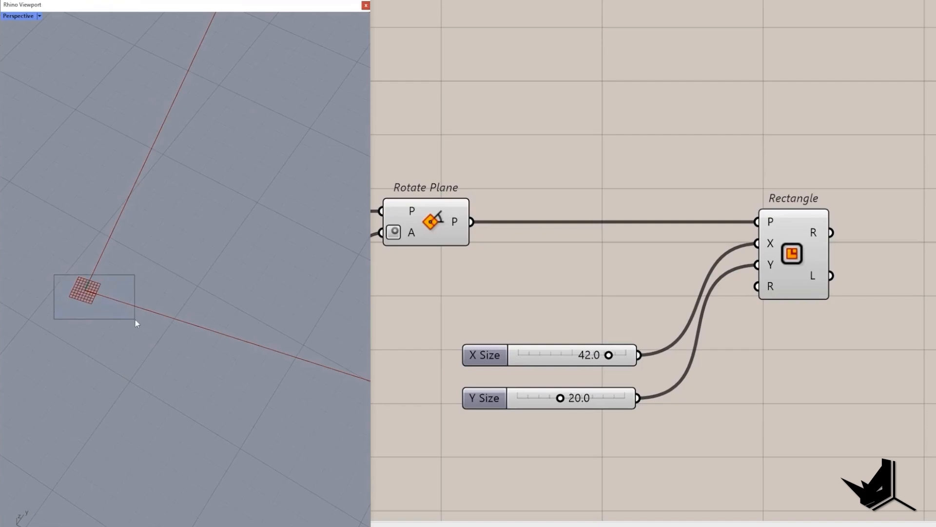
{"action": "scroll", "coordinate": [89, 299], "scroll_direction": "down", "scroll_amount": 6}
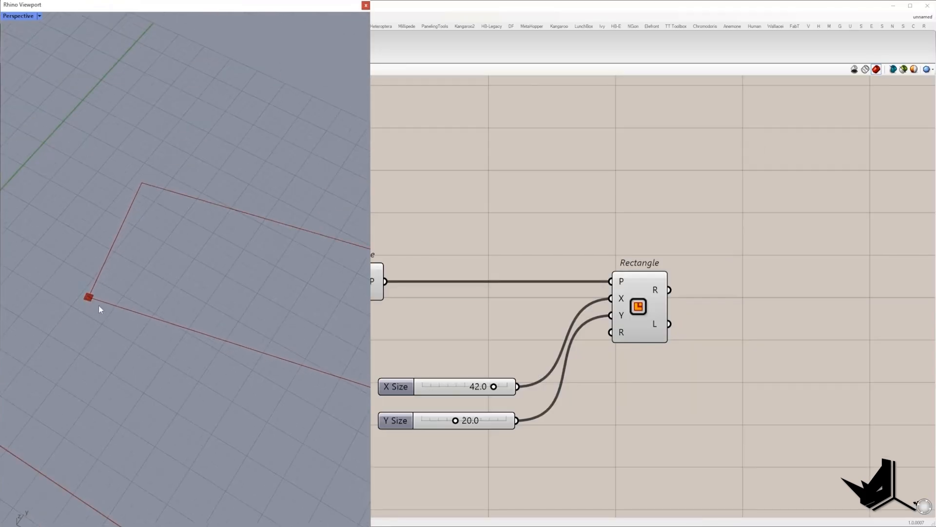
{"action": "scroll", "coordinate": [174, 306], "scroll_direction": "down", "scroll_amount": 3}
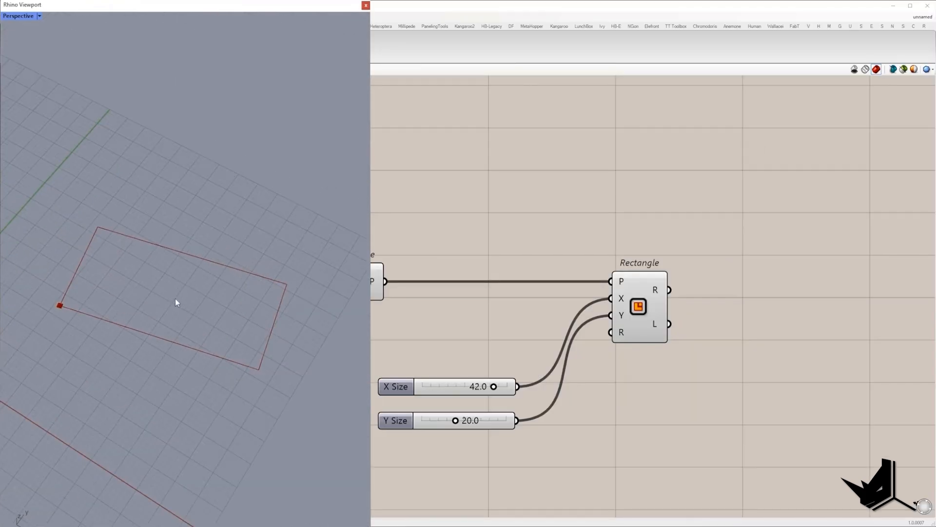
Disconnect both size sliders from the Rectangle's X and Y inputs and examine the rectangle's position relative to the rotated plane
{"action": "left_click_drag", "start_coordinate": [610, 298], "coordinate": [607, 328], "text": "ctrl"}
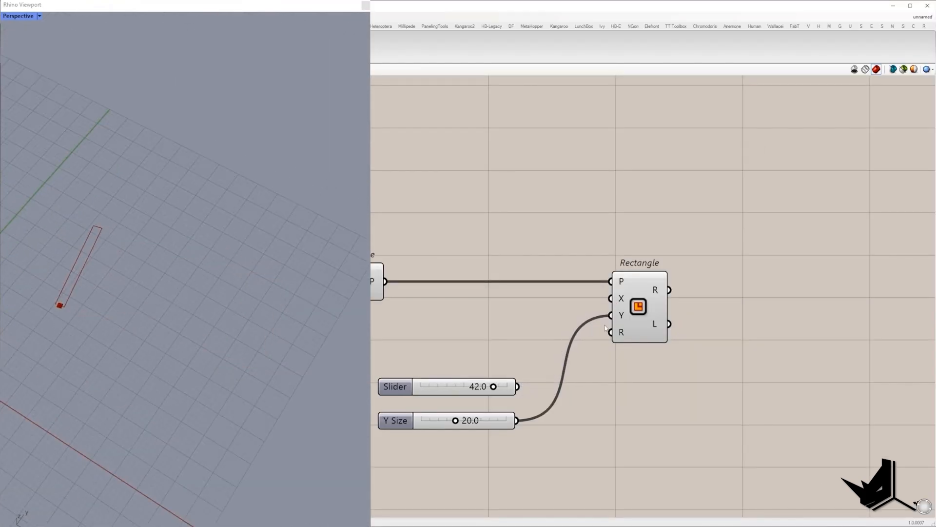
{"action": "left_click_drag", "start_coordinate": [534, 404], "coordinate": [517, 420], "text": "ctrl"}
{"action": "left_click", "coordinate": [377, 293]}
{"action": "scroll", "coordinate": [65, 316], "scroll_direction": "up", "scroll_amount": 8}
{"action": "scroll", "coordinate": [450, 331], "scroll_direction": "down", "scroll_amount": 1}
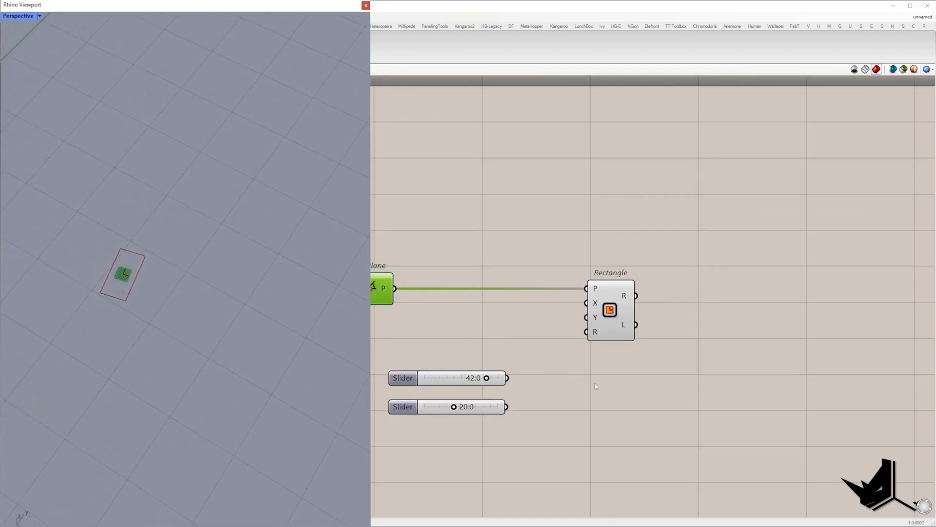
Make room beside the Rectangle component and add a Construct Domain component below it
{"action": "left_click_drag", "start_coordinate": [605, 319], "coordinate": [651, 319]}
{"action": "double_click", "coordinate": [615, 353]}
{"action": "type", "text": "con dom"}
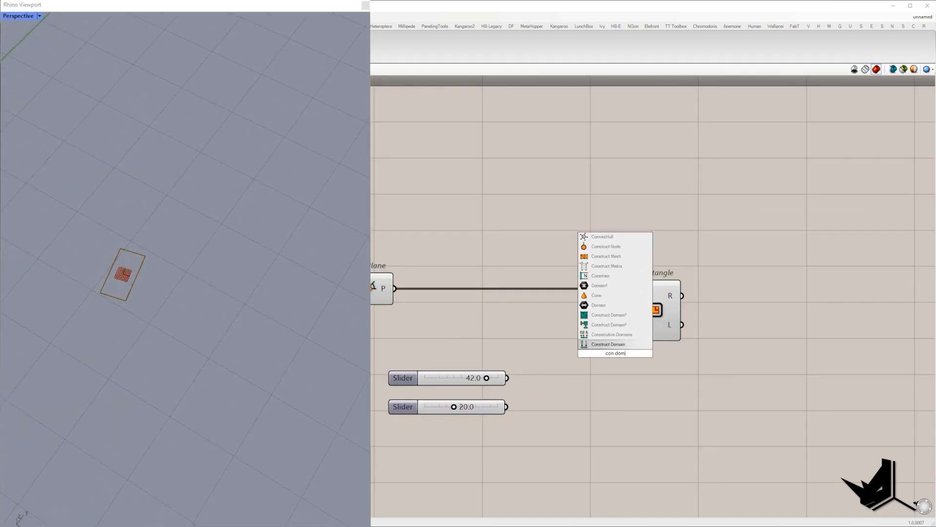
{"action": "key", "text": "Return"}
{"action": "right_click_drag", "start_coordinate": [615, 357], "coordinate": [537, 337]}
{"action": "scroll", "coordinate": [538, 338], "scroll_direction": "up", "scroll_amount": 2}
{"action": "left_click_drag", "start_coordinate": [537, 337], "coordinate": [526, 374]}
{"action": "right_click_drag", "start_coordinate": [402, 367], "coordinate": [471, 353]}
{"action": "left_click_drag", "start_coordinate": [483, 361], "coordinate": [414, 322]}
{"action": "scroll", "coordinate": [415, 341], "scroll_direction": "up", "scroll_amount": 2}
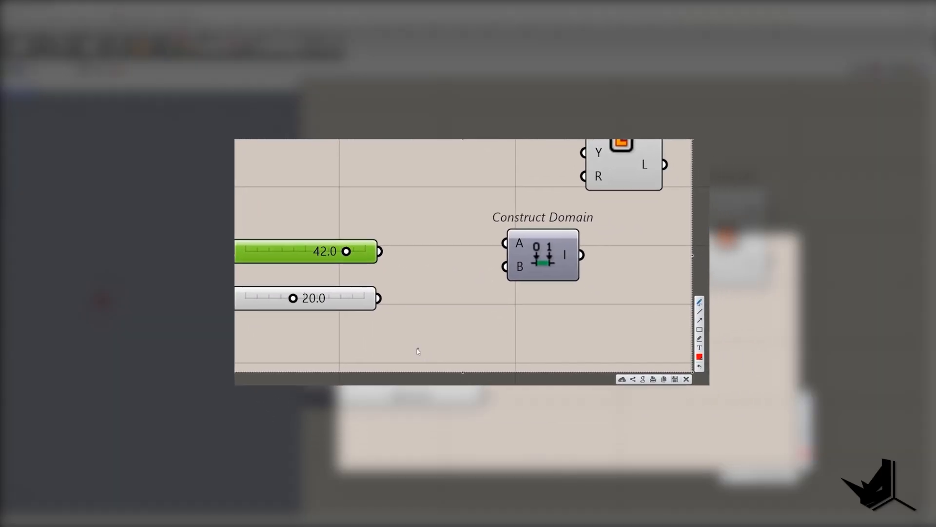
Sketch a line labelled 42 with ends marked -21 and 21 on a screen capture of the canvas
{"action": "left_click_drag", "start_coordinate": [403, 344], "coordinate": [561, 342]}
{"action": "left_click_drag", "start_coordinate": [561, 342], "coordinate": [558, 354]}
{"action": "left_click_drag", "start_coordinate": [406, 332], "coordinate": [402, 343]}
{"action": "left_click_drag", "start_coordinate": [445, 354], "coordinate": [461, 360]}
{"action": "mouse_move", "coordinate": [459, 357]}
{"action": "left_mouse_down"}
{"action": "mouse_move", "coordinate": [454, 369]}
{"action": "mouse_move", "coordinate": [472, 369]}
{"action": "left_mouse_up"}
{"action": "left_click_drag", "start_coordinate": [372, 318], "coordinate": [414, 325]}
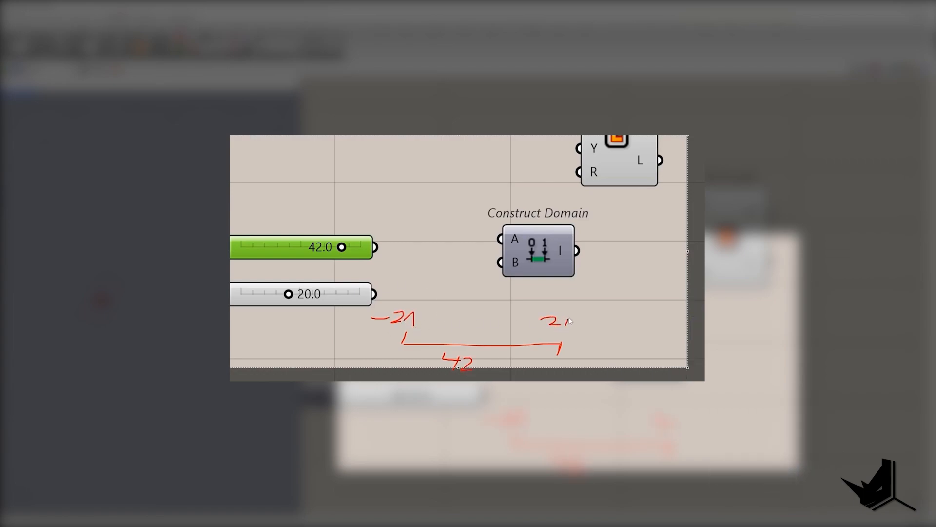
{"action": "left_click_drag", "start_coordinate": [569, 320], "coordinate": [568, 328]}
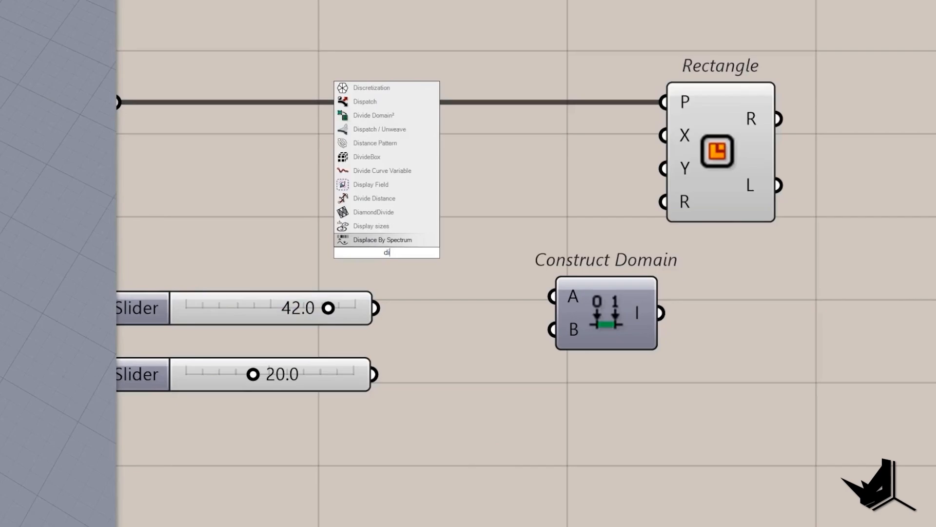
Add a Division component that divides the 42.0 slider by a panel value of 2
{"action": "type", "text": "vis"}
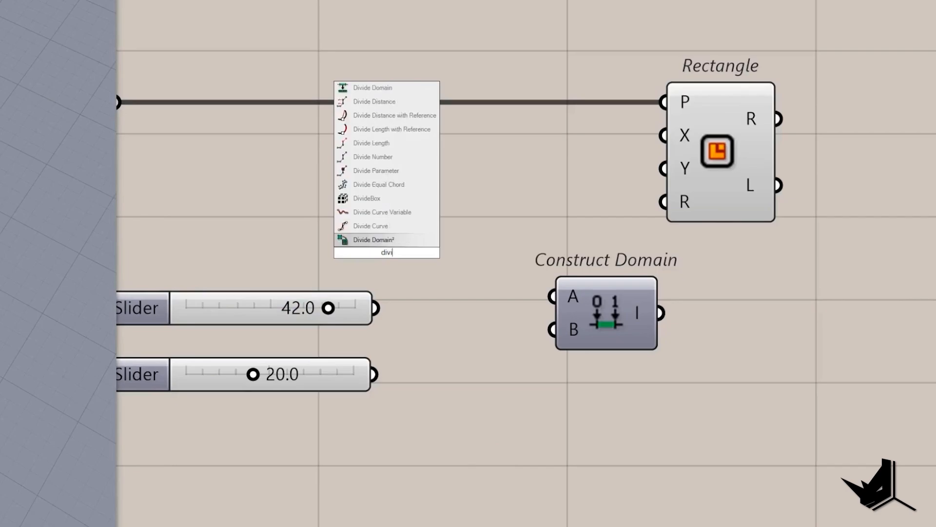
{"action": "left_click", "coordinate": [378, 239]}
{"action": "left_click_drag", "start_coordinate": [329, 235], "coordinate": [361, 299]}
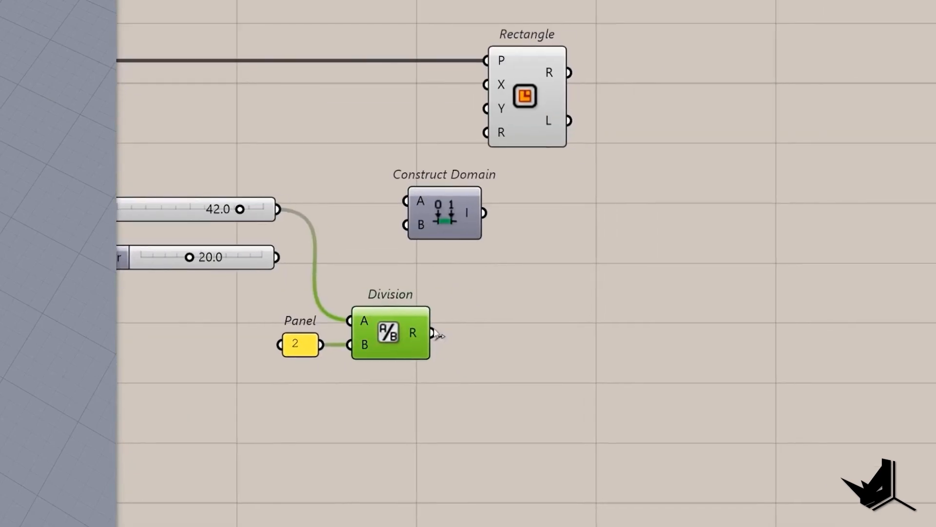
Add a Negative component to the division result, and feed Construct Domain with the negative as A and the result as B
{"action": "double_click", "coordinate": [480, 312]}
{"action": "type", "text": "neg"}
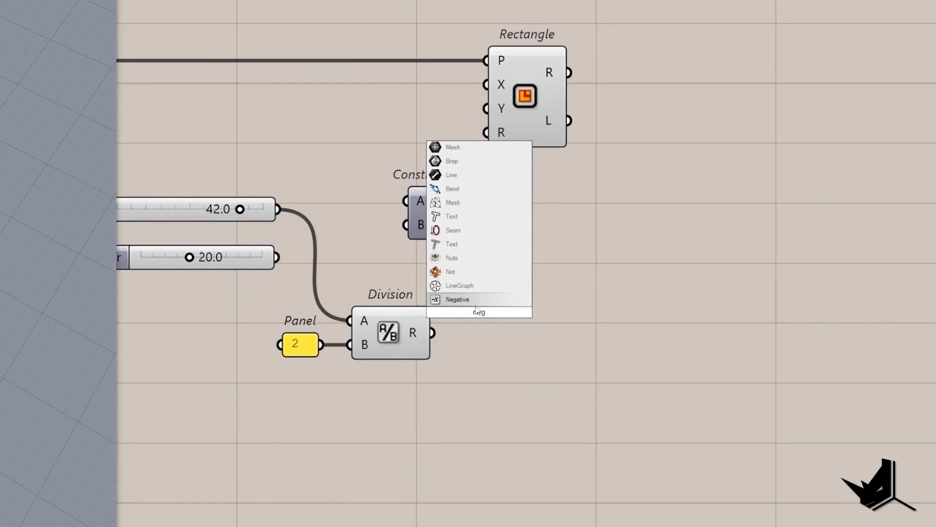
{"action": "key", "text": "Return"}
{"action": "left_click_drag", "start_coordinate": [476, 309], "coordinate": [499, 276]}
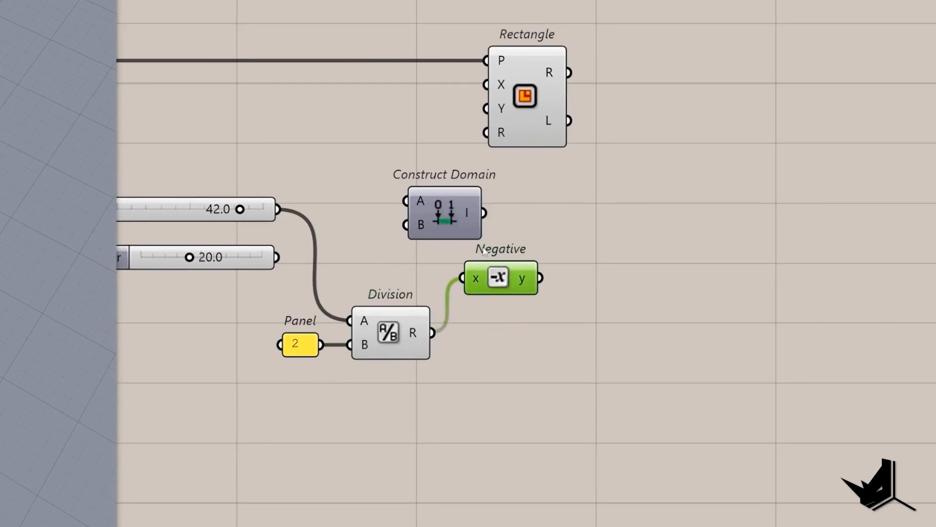
{"action": "left_click_drag", "start_coordinate": [434, 215], "coordinate": [432, 333]}
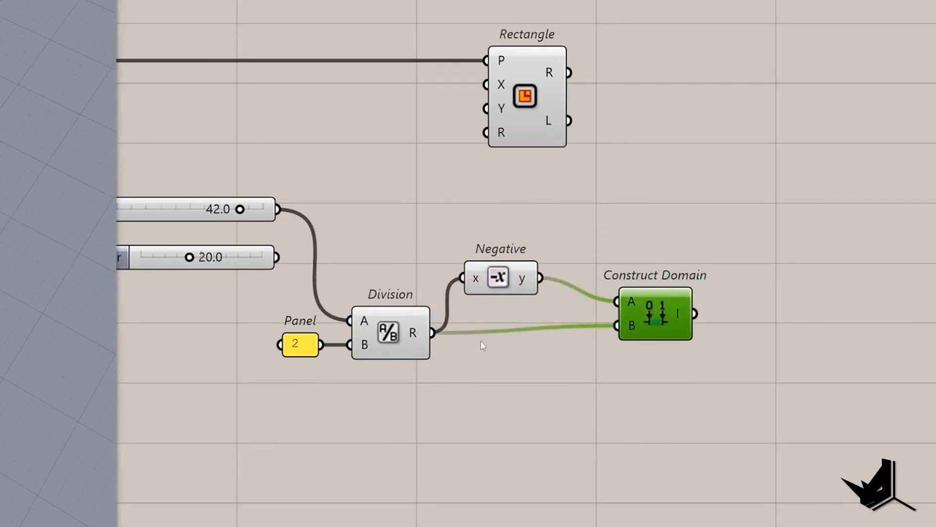
Attach a panel to the Construct Domain output to read the resulting domain
{"action": "left_click_drag", "start_coordinate": [661, 342], "coordinate": [702, 280]}
{"action": "left_click", "coordinate": [800, 279]}
{"action": "left_click_drag", "start_coordinate": [743, 278], "coordinate": [727, 321]}
{"action": "left_click_drag", "start_coordinate": [677, 245], "coordinate": [831, 458]}
{"action": "scroll", "coordinate": [702, 299], "scroll_direction": "down", "scroll_amount": 2}
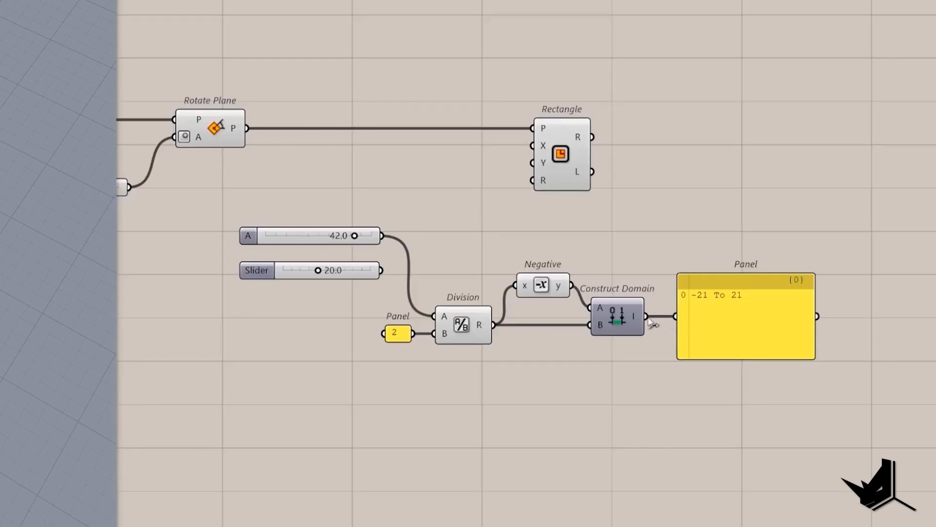
Connect the Construct Domain output to the Rectangle's X input and remove the panel reading the domain
{"action": "left_click_drag", "start_coordinate": [650, 320], "coordinate": [522, 143]}
{"action": "left_click", "coordinate": [718, 319]}
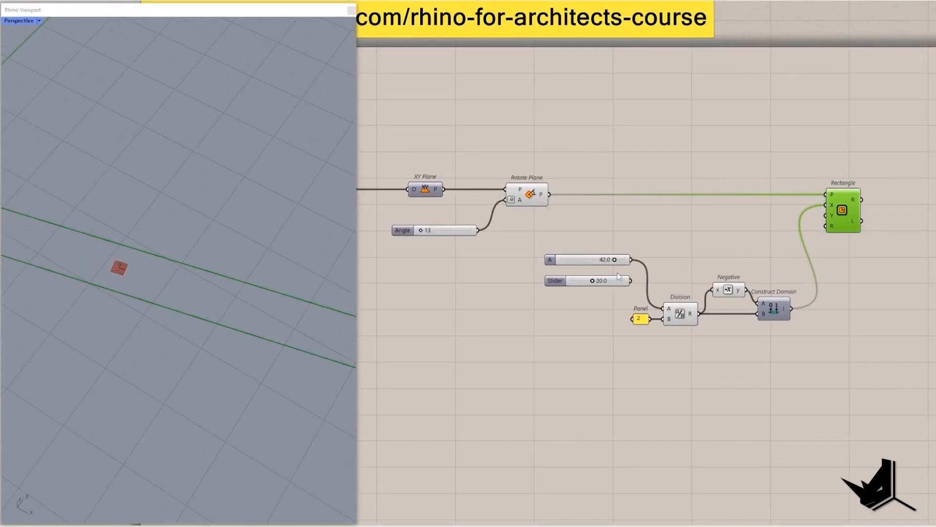
Move the two size sliders apart and duplicate the 42.0 slider's division, negative and domain chain directly below the original
{"action": "left_click_drag", "start_coordinate": [621, 259], "coordinate": [538, 364]}
{"action": "left_click_drag", "start_coordinate": [609, 308], "coordinate": [611, 295]}
{"action": "left_click_drag", "start_coordinate": [932, 361], "coordinate": [602, 268]}
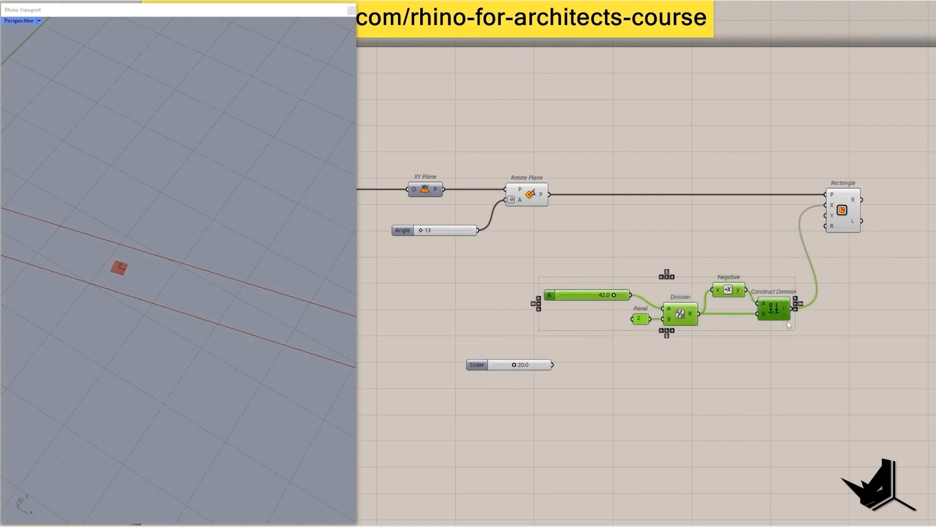
{"action": "left_click_drag", "start_coordinate": [775, 306], "coordinate": [776, 357], "text": "alt"}
Set the duplicated chain's slider to 20 and delete the unconnected 20.0 slider
{"action": "double_click", "coordinate": [600, 346]}
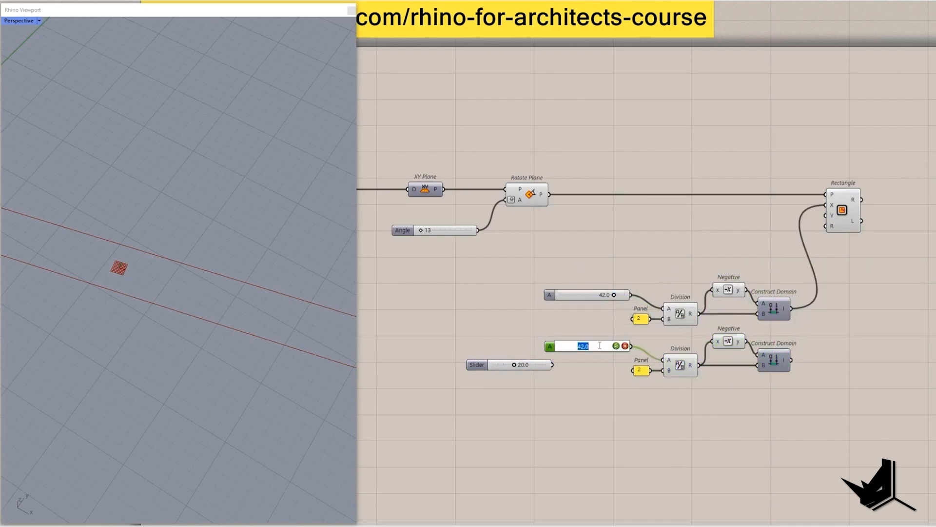
{"action": "left_click", "coordinate": [616, 345]}
{"action": "left_click", "coordinate": [498, 364]}
{"action": "key", "text": "Delete"}
Connect the second domain to the Rectangle's Y input and set the Angle slider to 132
{"action": "left_click_drag", "start_coordinate": [792, 360], "coordinate": [924, 219]}
{"action": "mouse_move", "coordinate": [421, 230]}
{"action": "left_mouse_down"}
{"action": "mouse_move", "coordinate": [449, 235]}
{"action": "mouse_move", "coordinate": [439, 234]}
{"action": "left_mouse_up"}
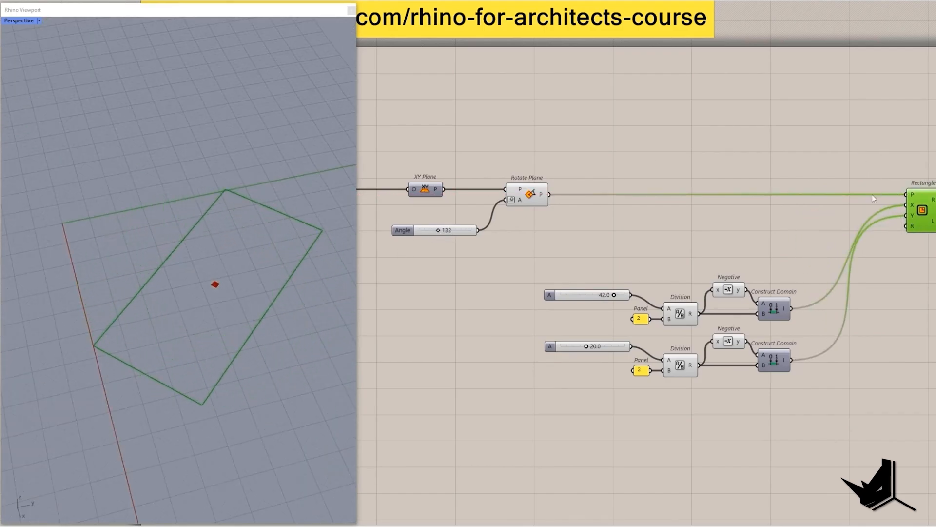
Move both domain chains with their sliders up, closer to the plane-to-rectangle wire
{"action": "left_click_drag", "start_coordinate": [827, 400], "coordinate": [561, 231]}
{"action": "left_click_drag", "start_coordinate": [775, 309], "coordinate": [779, 246]}
{"action": "left_click", "coordinate": [804, 341]}
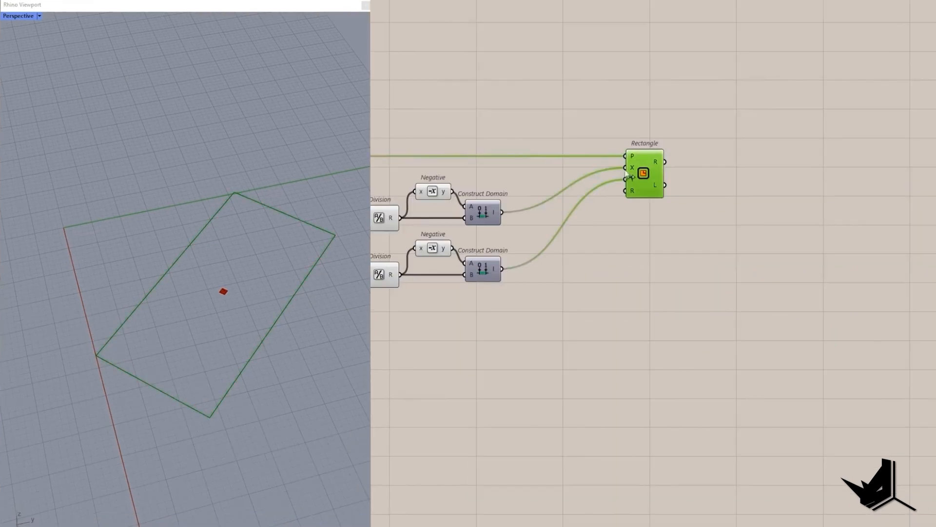
Add an Extrude component beside the Rectangle and connect the rectangle output to its base input
{"action": "right_click_drag", "start_coordinate": [277, 210], "coordinate": [313, 212]}
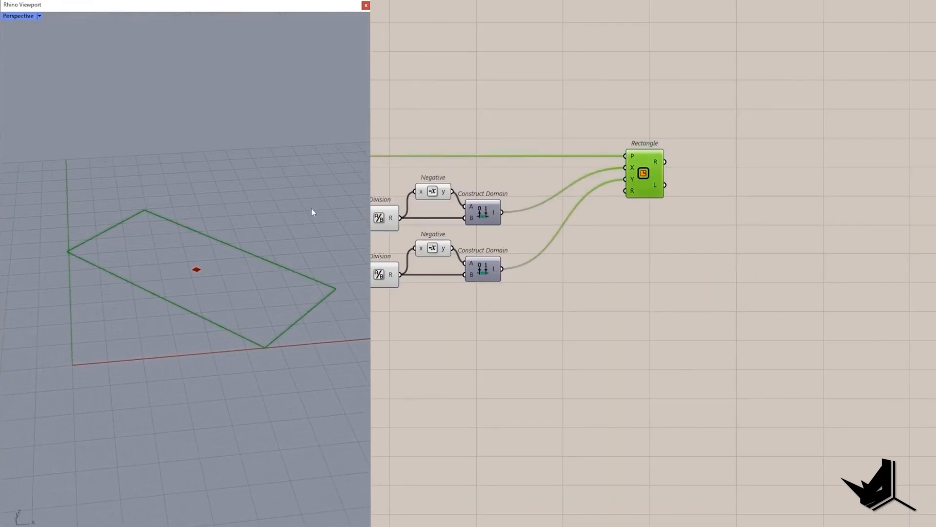
{"action": "double_click", "coordinate": [719, 165]}
{"action": "type", "text": "ex"}
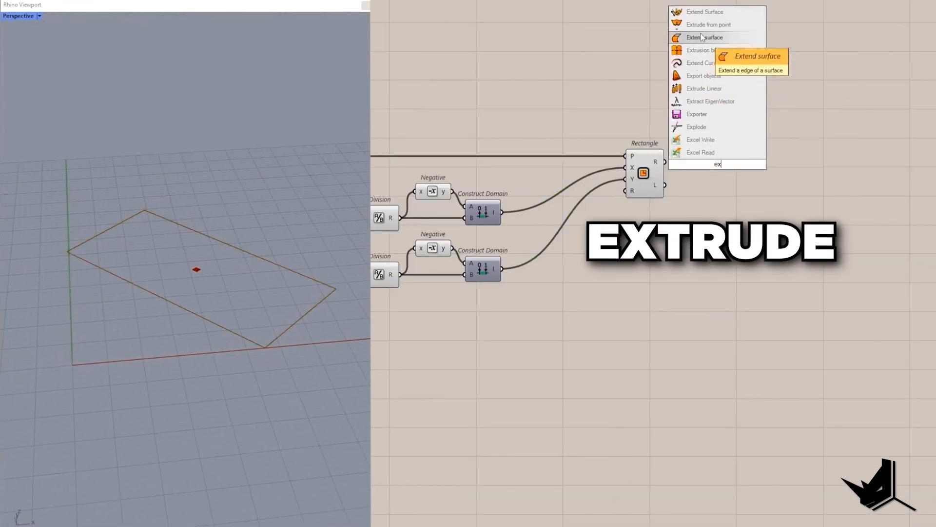
{"action": "type", "text": "tr"}
{"action": "left_click", "coordinate": [716, 150]}
{"action": "left_click_drag", "start_coordinate": [696, 158], "coordinate": [808, 168]}
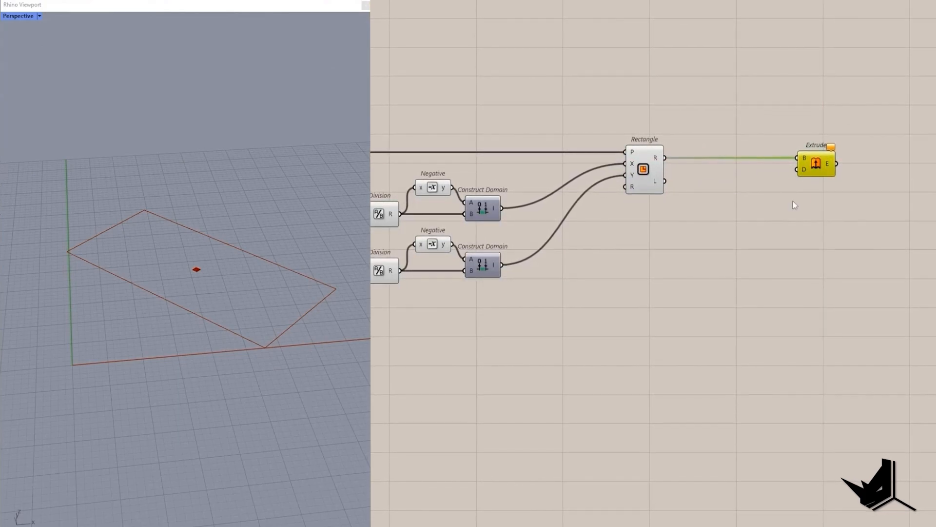
Add a Unit Z vector, connect it to the Extrude's direction input and space both components out from the Rectangle
{"action": "double_click", "coordinate": [778, 234]}
{"action": "type", "text": "z"}
{"action": "left_click", "coordinate": [770, 220]}
{"action": "left_click_drag", "start_coordinate": [775, 231], "coordinate": [799, 166]}
{"action": "left_click_drag", "start_coordinate": [816, 160], "coordinate": [878, 160]}
{"action": "left_click_drag", "start_coordinate": [770, 202], "coordinate": [808, 213]}
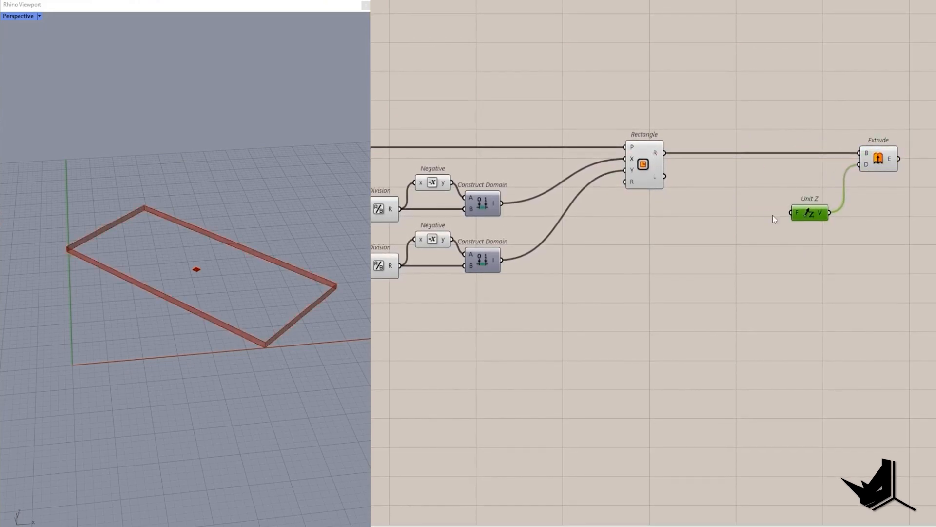
{"action": "right_click_drag", "start_coordinate": [240, 277], "coordinate": [233, 269]}
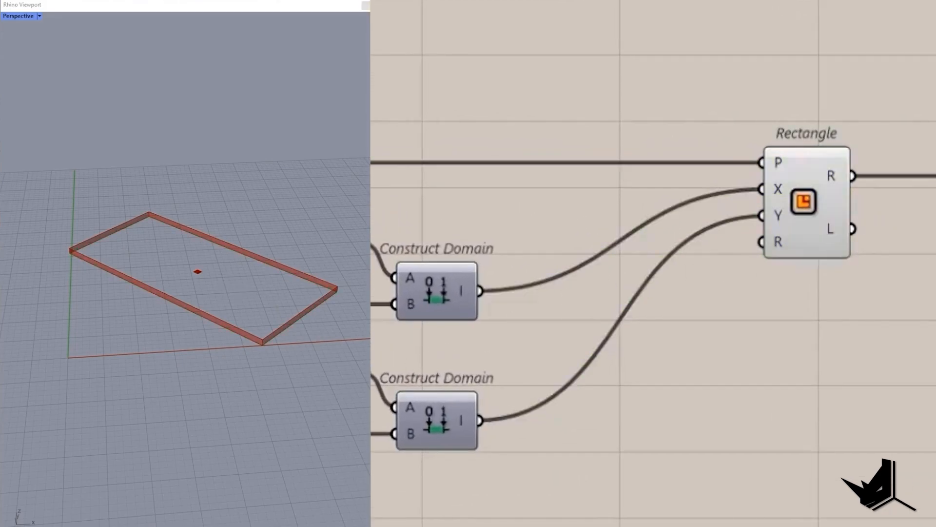
Add a number slider from 0 to 30, set it to 11.0 and connect it to the Unit Z factor
{"action": "double_click", "coordinate": [752, 263]}
{"action": "type", "text": "0<30"}
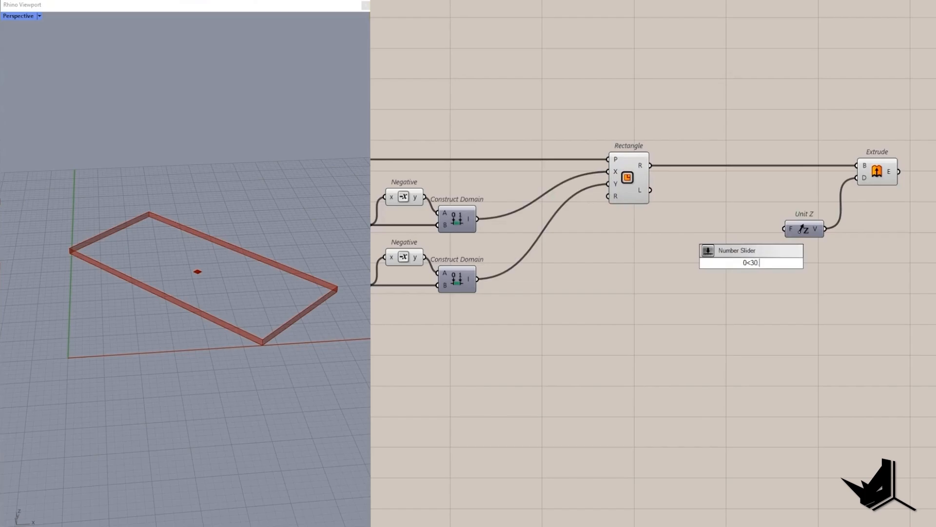
{"action": "key", "text": "Return"}
{"action": "double_click", "coordinate": [751, 263]}
{"action": "type", "text": "1"}
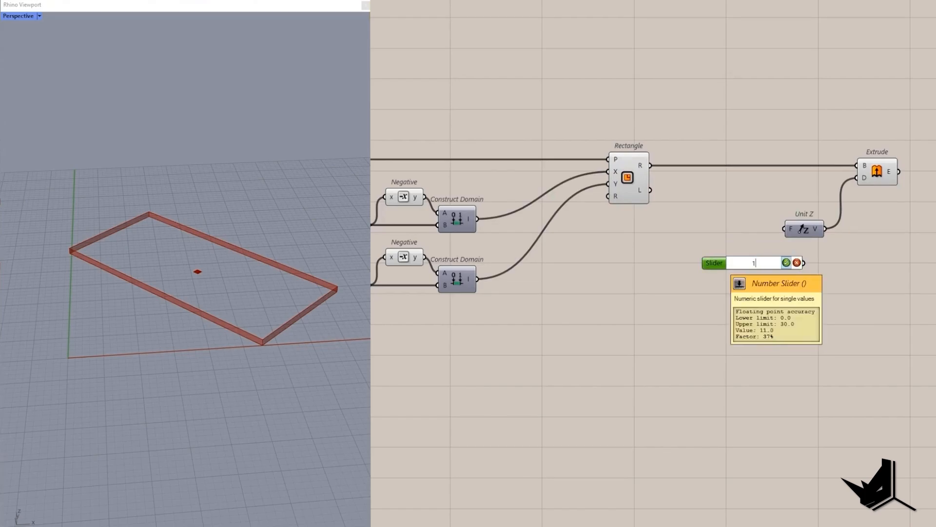
{"action": "type", "text": "1"}
{"action": "left_click", "coordinate": [787, 264]}
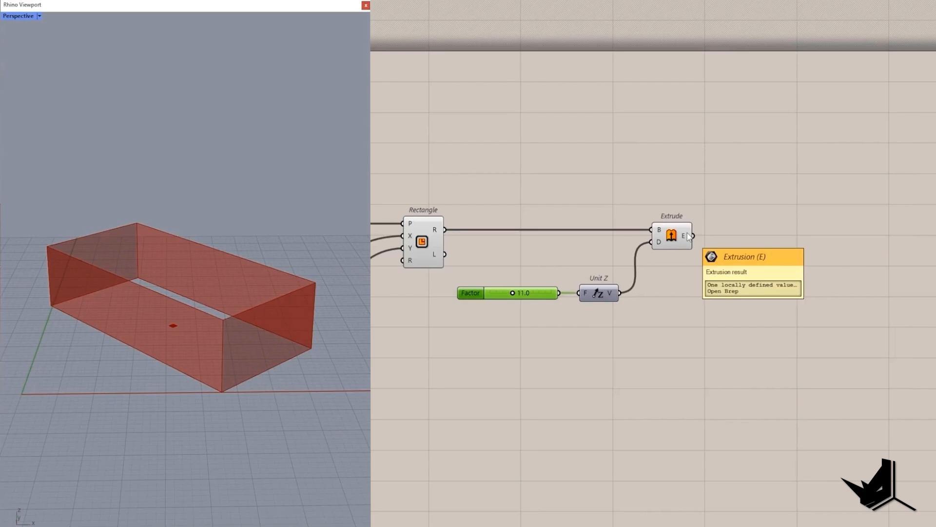
{"action": "right_click_drag", "start_coordinate": [278, 278], "coordinate": [161, 262]}
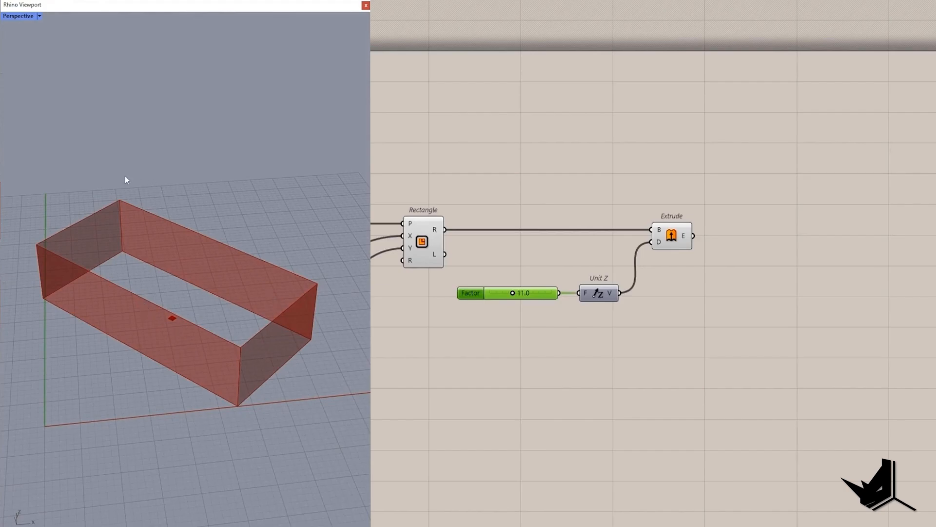
Add a Deconstruct Brep component after the Extrude and feed it the extrusion result
{"action": "double_click", "coordinate": [760, 254]}
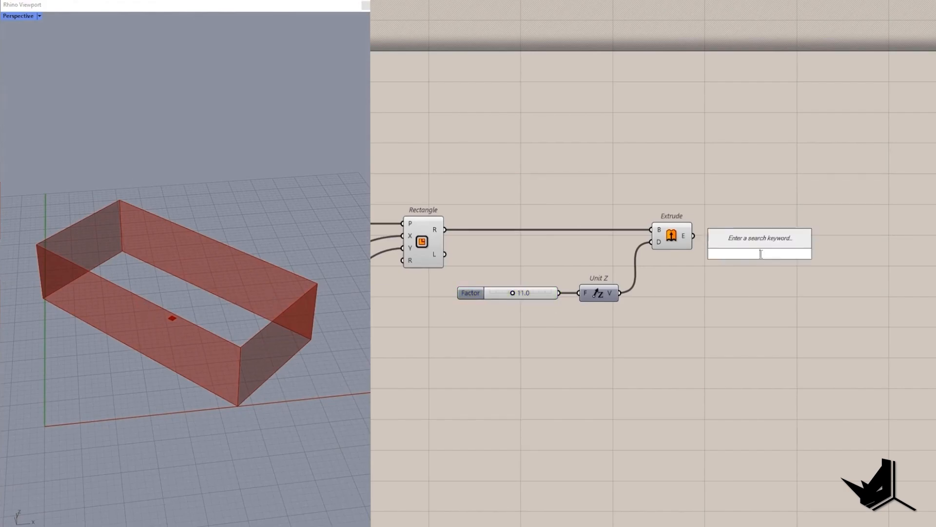
{"action": "type", "text": "brep dec"}
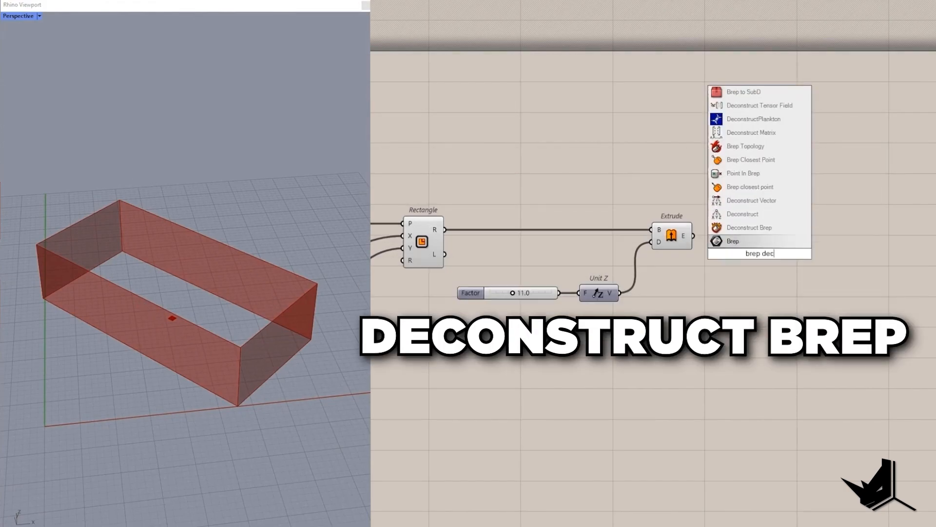
{"action": "left_click", "coordinate": [750, 228]}
{"action": "left_click_drag", "start_coordinate": [694, 235], "coordinate": [758, 234]}
{"action": "left_click", "coordinate": [759, 240]}
{"action": "mouse_move", "coordinate": [773, 229]}
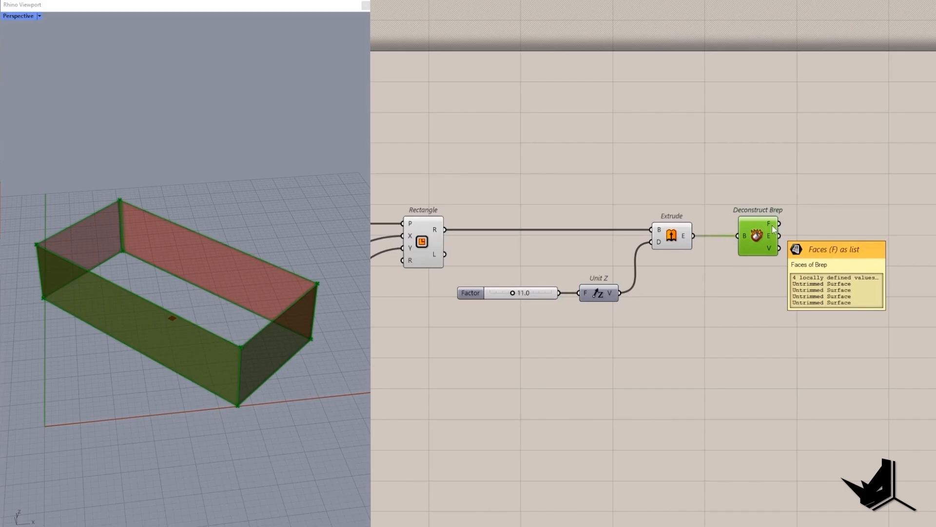
{"action": "right_click_drag", "start_coordinate": [312, 359], "coordinate": [177, 371]}
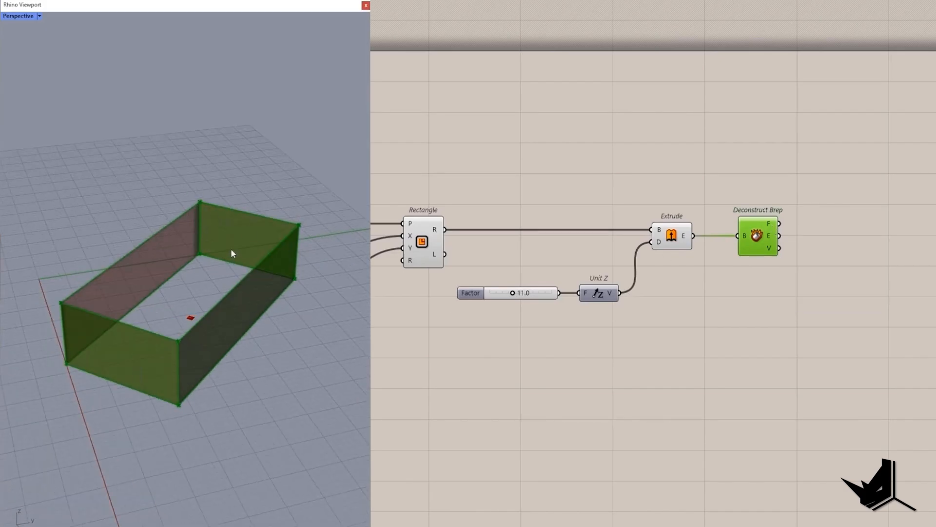
Turn off the preview of the Rectangle, Extrude and Unit Z components
{"action": "right_click_drag", "start_coordinate": [262, 264], "coordinate": [239, 286]}
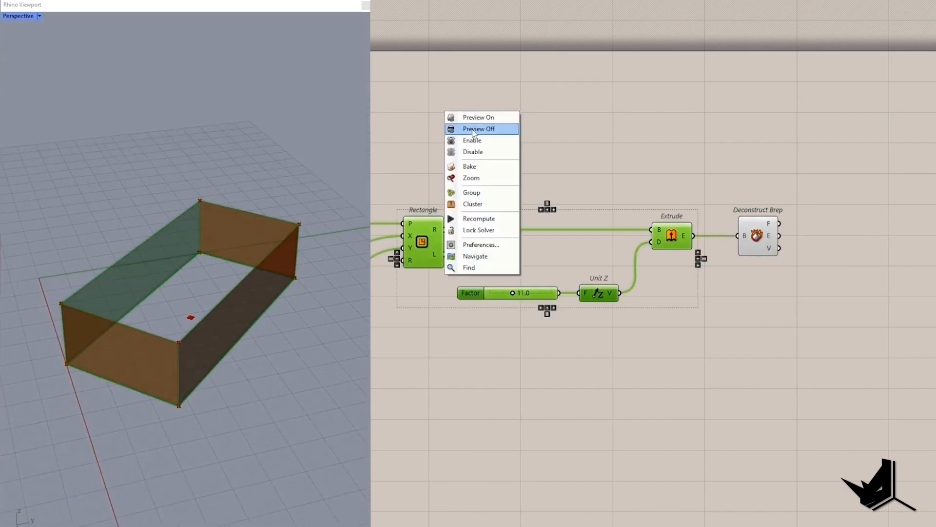
{"action": "left_click", "coordinate": [472, 129]}
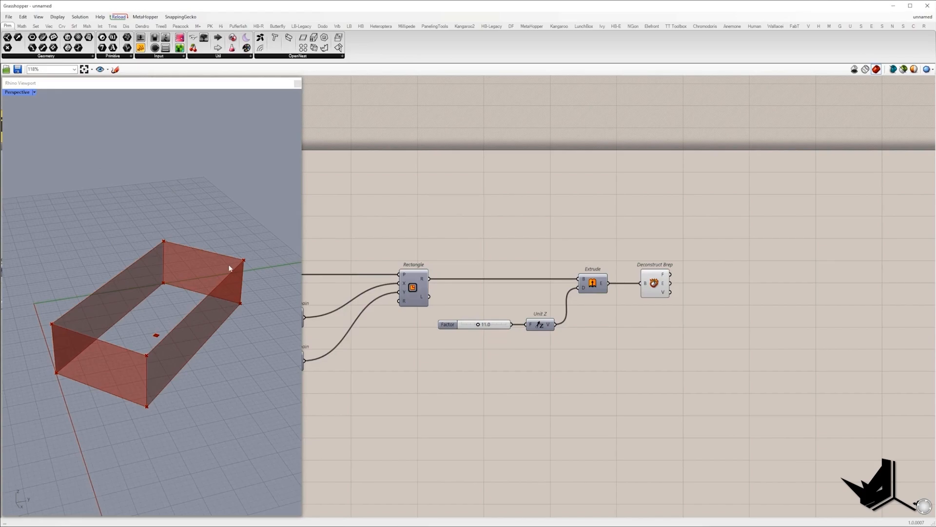
{"action": "right_click_drag", "start_coordinate": [229, 268], "coordinate": [212, 261]}
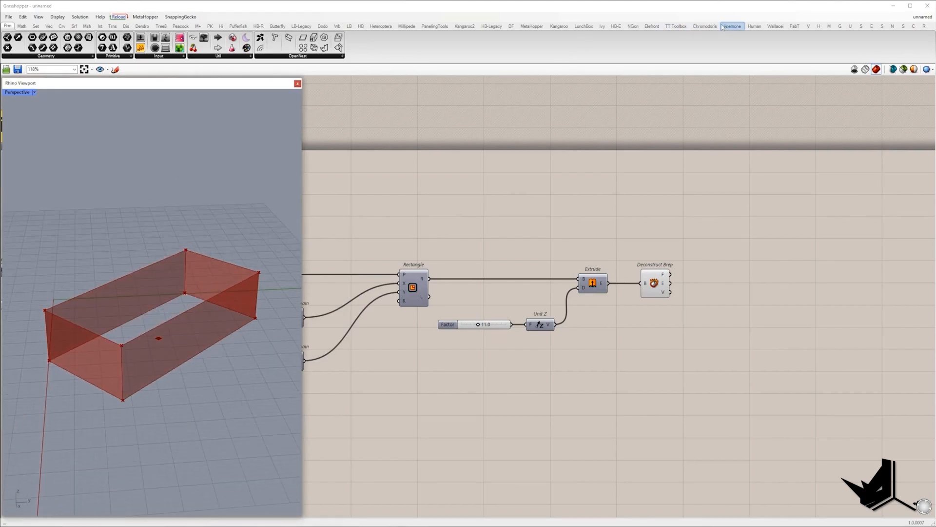
Add LunchBox's Triangular Panels A component and connect the Deconstruct Brep faces to its Srf input
{"action": "left_click", "coordinate": [583, 26]}
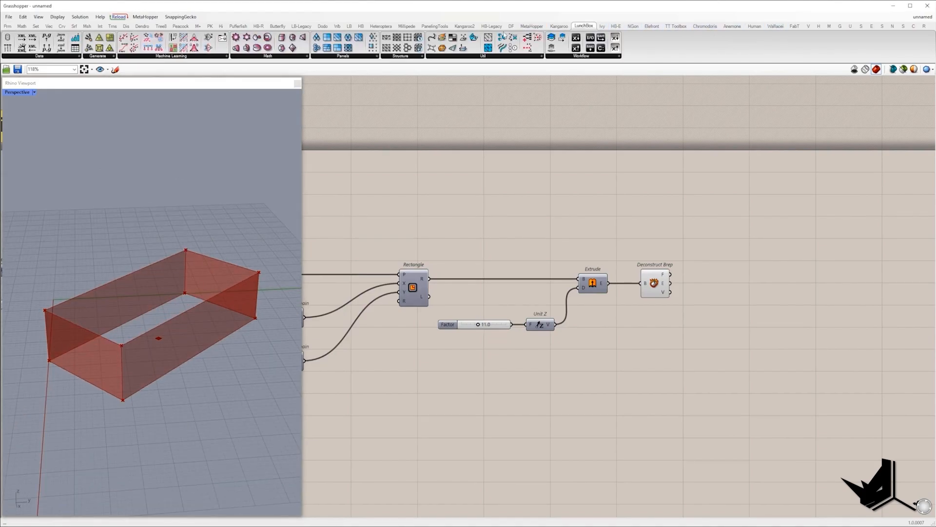
{"action": "left_click", "coordinate": [342, 61]}
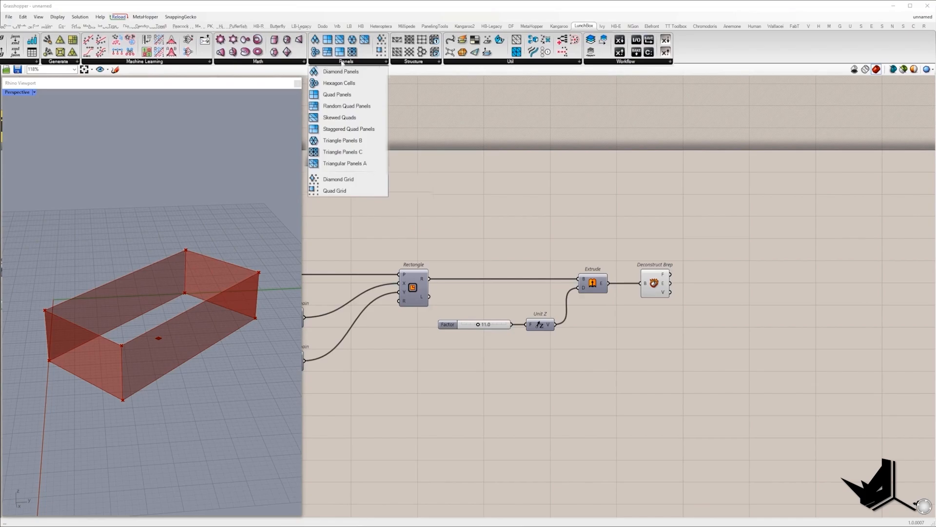
{"action": "left_click", "coordinate": [349, 166]}
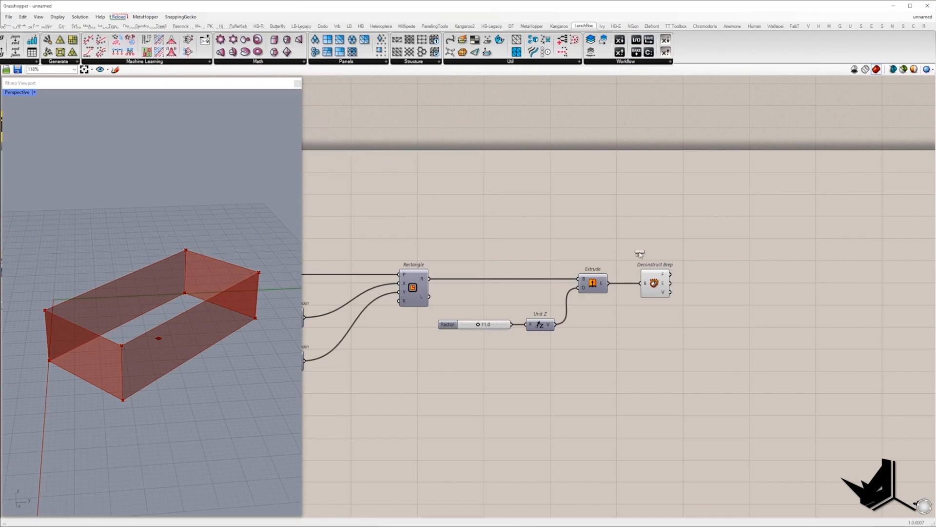
{"action": "left_click", "coordinate": [745, 292]}
{"action": "right_click_drag", "start_coordinate": [744, 293], "coordinate": [624, 251]}
{"action": "left_click_drag", "start_coordinate": [550, 233], "coordinate": [695, 242]}
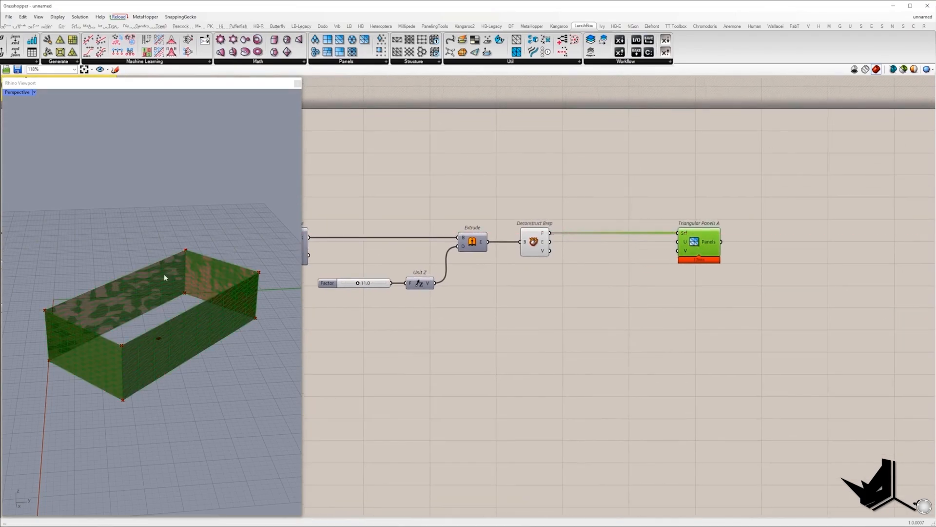
{"action": "scroll", "coordinate": [114, 348], "scroll_direction": "up", "scroll_amount": 5}
{"action": "right_click_drag", "start_coordinate": [114, 349], "coordinate": [140, 325]}
{"action": "left_click", "coordinate": [536, 241]}
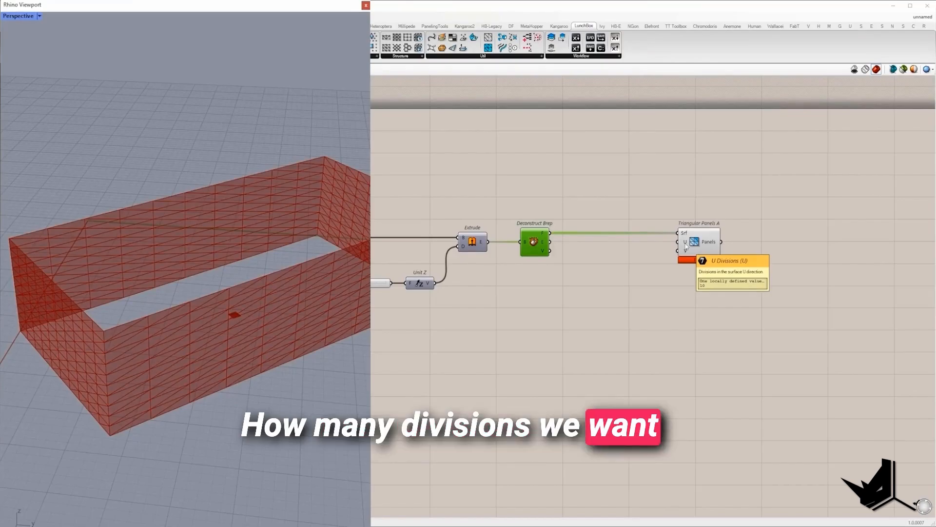
Examine the U and V directions of the triangular panels on the extruded box's faces
{"action": "right_click_drag", "start_coordinate": [249, 279], "coordinate": [75, 176]}
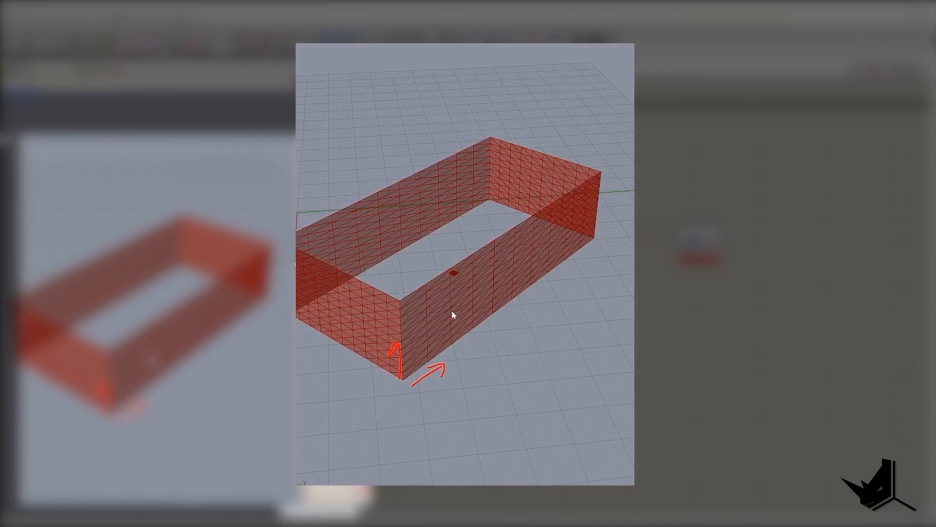
{"action": "left_click_drag", "start_coordinate": [437, 394], "coordinate": [441, 393]}
{"action": "left_click_drag", "start_coordinate": [372, 347], "coordinate": [423, 363]}
{"action": "left_click_drag", "start_coordinate": [433, 351], "coordinate": [447, 348]}
{"action": "left_click_drag", "start_coordinate": [465, 331], "coordinate": [494, 312]}
{"action": "left_click_drag", "start_coordinate": [514, 296], "coordinate": [522, 293]}
{"action": "left_click_drag", "start_coordinate": [531, 287], "coordinate": [531, 293]}
{"action": "left_click_drag", "start_coordinate": [395, 344], "coordinate": [403, 326]}
{"action": "left_click_drag", "start_coordinate": [389, 322], "coordinate": [405, 316]}
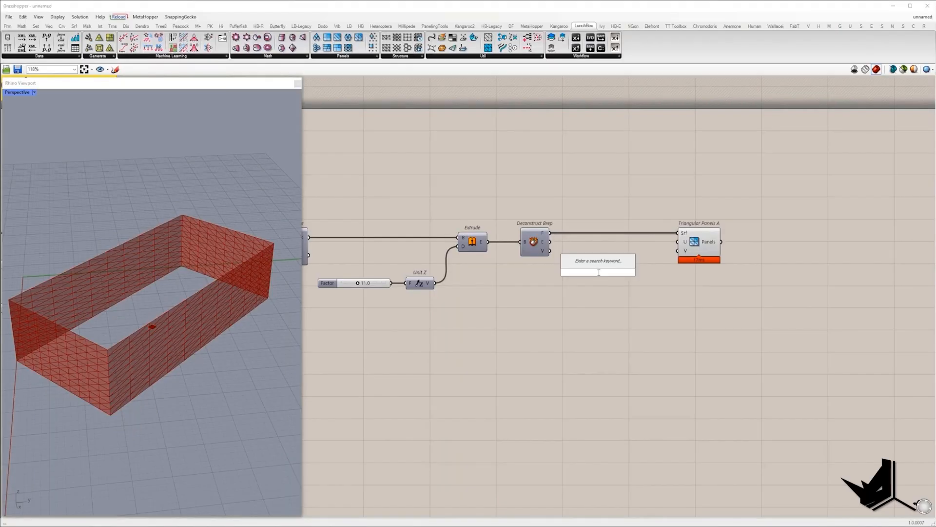
Add a number slider starting at 0, connect it to the U input of Triangular Panels A and set it to 15
{"action": "type", "text": "0<"}
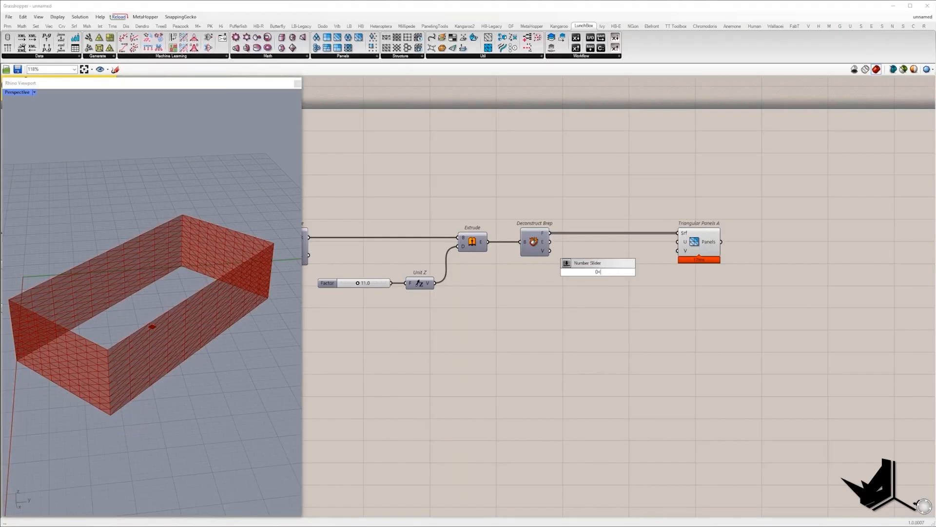
{"action": "key", "text": "Return"}
{"action": "left_click", "coordinate": [611, 280]}
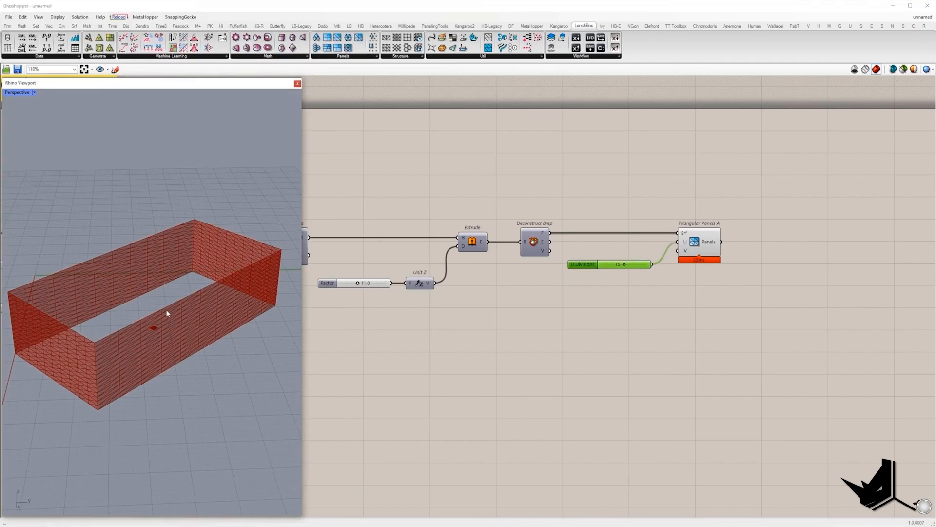
Inspect the panel proportions at the box's front corner and along its short and long sides
{"action": "scroll", "coordinate": [166, 309], "scroll_direction": "up", "scroll_amount": 5}
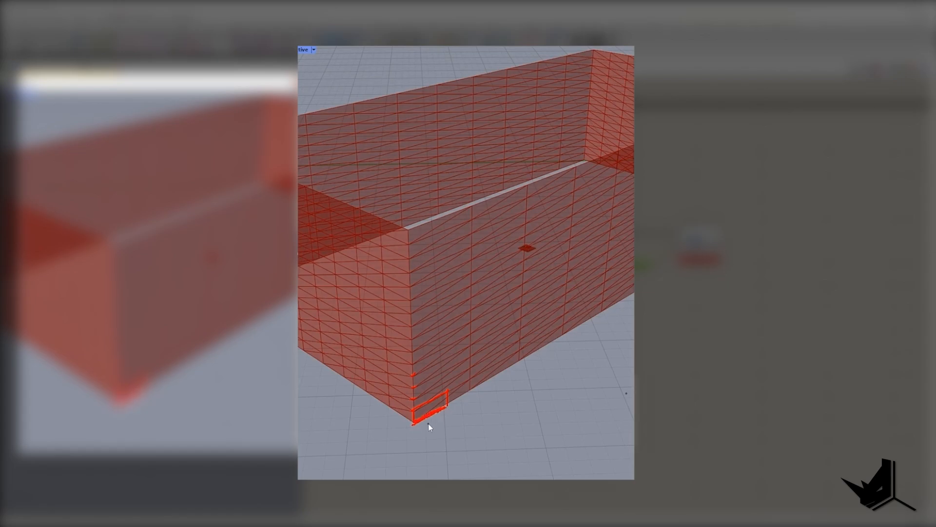
{"action": "left_click_drag", "start_coordinate": [406, 418], "coordinate": [408, 423]}
{"action": "mouse_move", "coordinate": [408, 416]}
{"action": "left_mouse_down"}
{"action": "mouse_move", "coordinate": [398, 425]}
{"action": "mouse_move", "coordinate": [413, 423]}
{"action": "mouse_move", "coordinate": [413, 410]}
{"action": "left_mouse_up"}
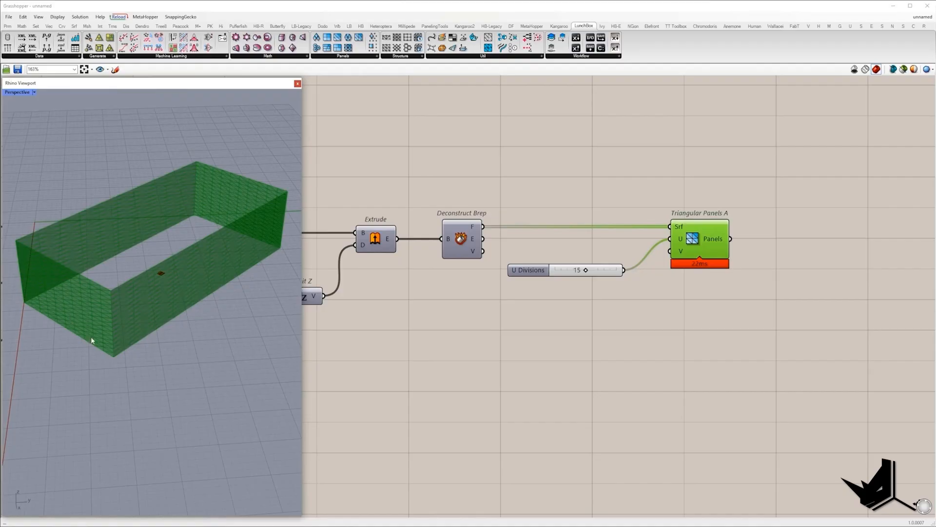
{"action": "mouse_move", "coordinate": [93, 338]}
{"action": "right_mouse_down"}
{"action": "mouse_move", "coordinate": [175, 292]}
{"action": "mouse_move", "coordinate": [258, 345]}
{"action": "right_mouse_up"}
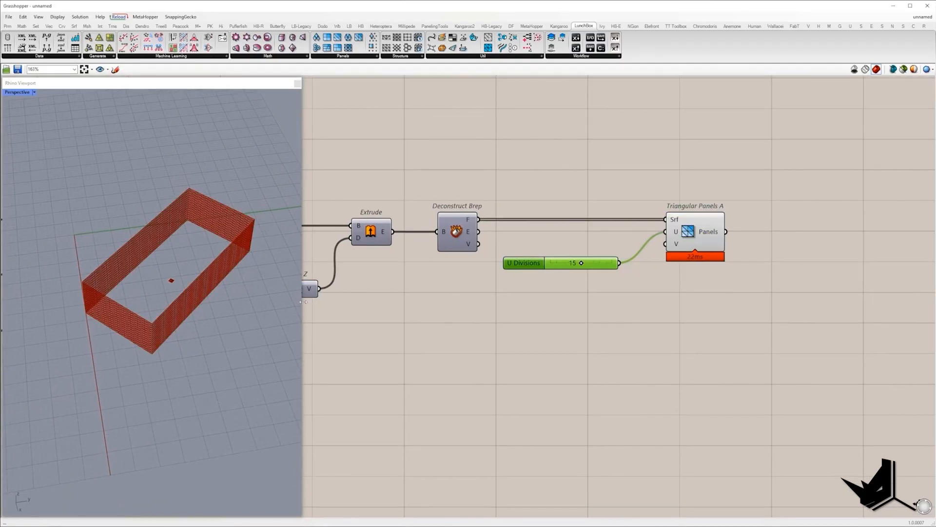
{"action": "right_click_drag", "start_coordinate": [244, 314], "coordinate": [211, 283]}
{"action": "scroll", "coordinate": [157, 333], "scroll_direction": "up", "scroll_amount": 4}
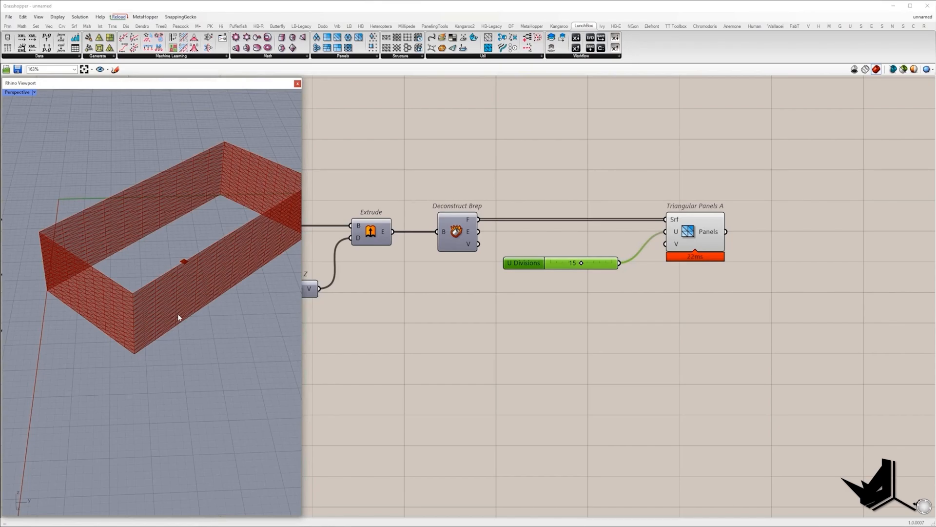
{"action": "right_click_drag", "start_coordinate": [136, 344], "coordinate": [92, 384]}
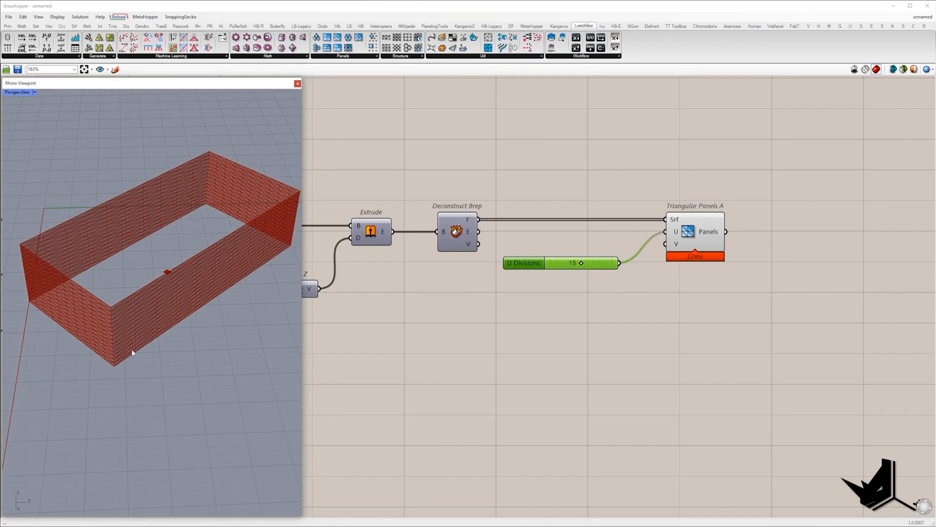
Add a Dimensions component below the U Divisions slider and connect the Deconstruct Brep faces to its surface input
{"action": "right_click_drag", "start_coordinate": [388, 322], "coordinate": [355, 328]}
{"action": "double_click", "coordinate": [606, 322]}
{"action": "type", "text": "di"}
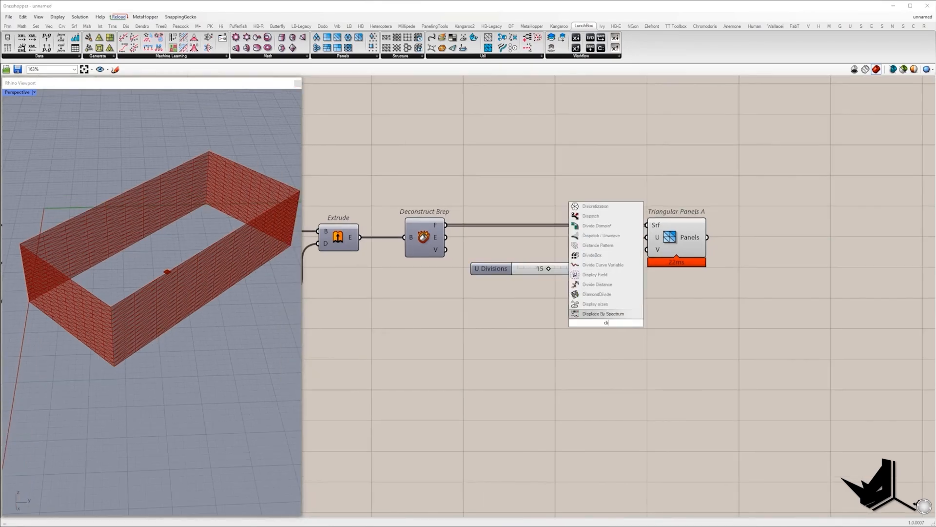
{"action": "type", "text": "m"}
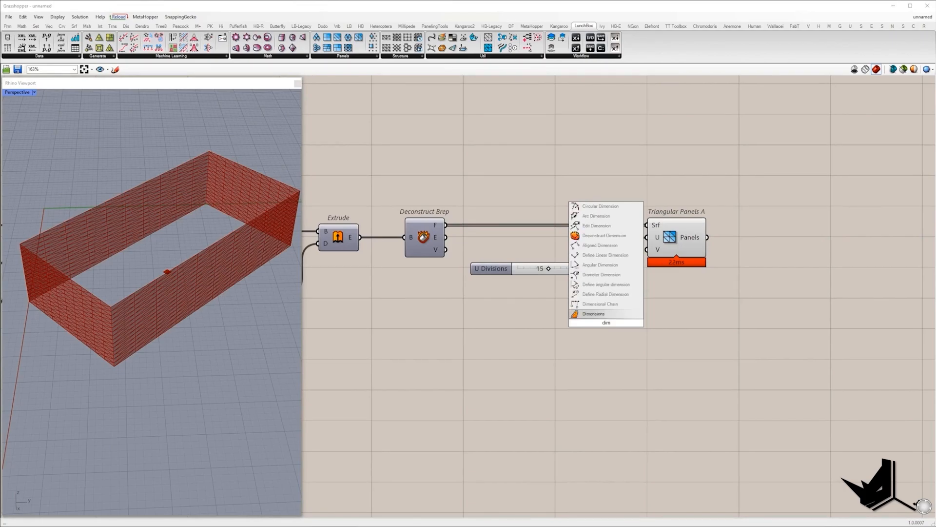
{"action": "left_click", "coordinate": [605, 315]}
{"action": "left_click_drag", "start_coordinate": [448, 243], "coordinate": [446, 225]}
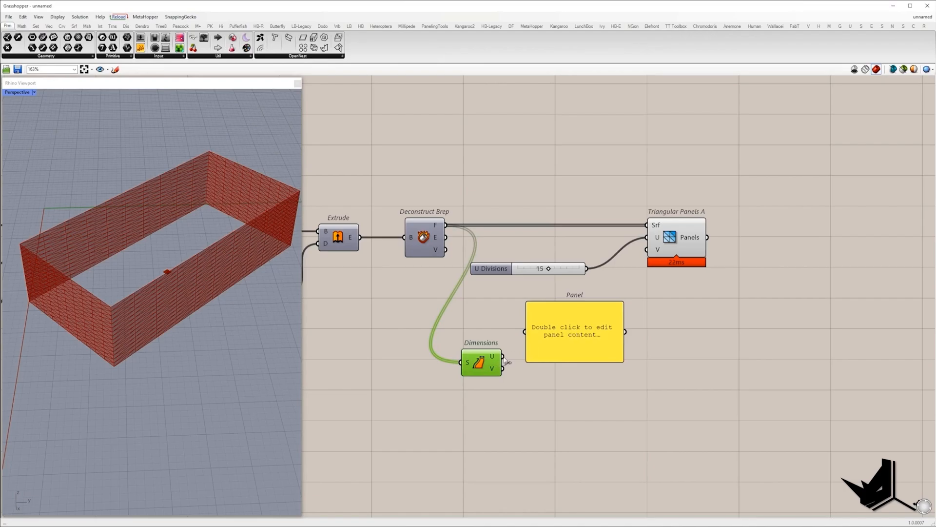
Connect a text panel to each of the Dimensions component's U and V outputs, one below the other
{"action": "left_click_drag", "start_coordinate": [503, 357], "coordinate": [525, 332]}
{"action": "left_click_drag", "start_coordinate": [546, 333], "coordinate": [566, 415]}
{"action": "left_click_drag", "start_coordinate": [502, 369], "coordinate": [544, 412]}
{"action": "left_click_drag", "start_coordinate": [538, 372], "coordinate": [594, 460]}
Add a Division component and connect the V dimensions panel to A and the U dimensions panel to B
{"action": "double_click", "coordinate": [702, 380]}
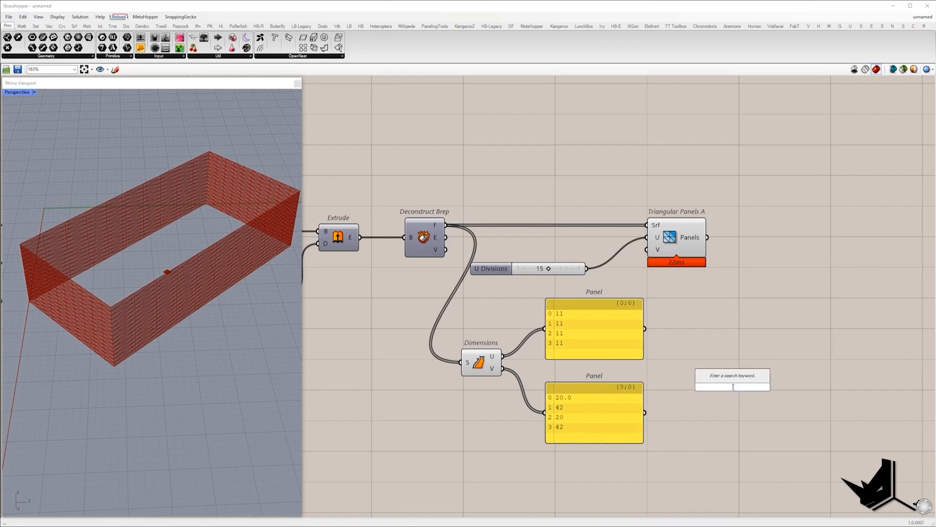
{"action": "type", "text": "divi"}
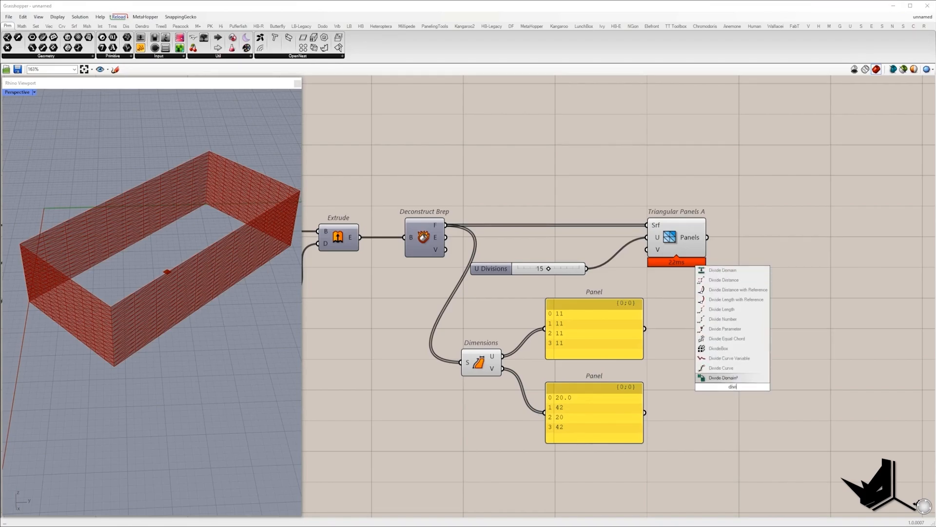
{"action": "type", "text": "s"}
{"action": "key", "text": "Return"}
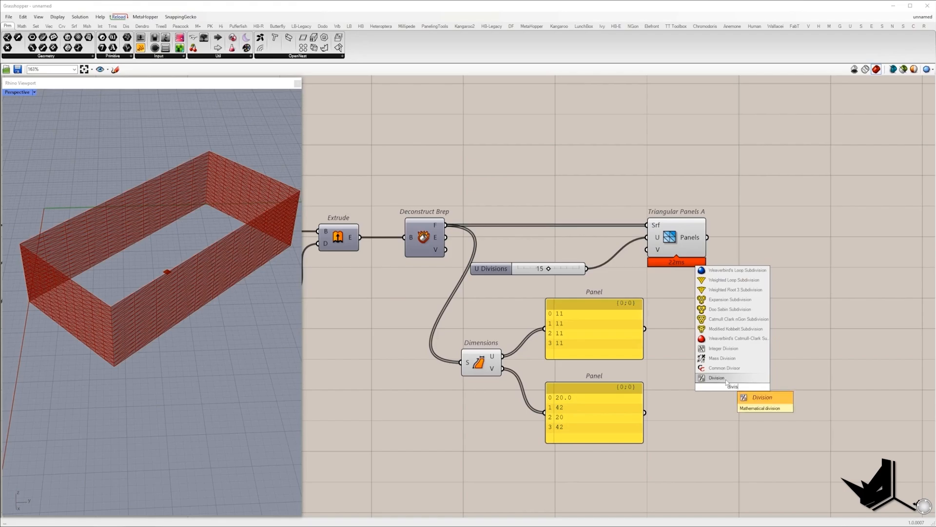
{"action": "left_click_drag", "start_coordinate": [712, 381], "coordinate": [643, 412]}
{"action": "left_click_drag", "start_coordinate": [645, 329], "coordinate": [712, 393]}
Add a text panel beside the Division component and connect the division result to it
{"action": "right_click_drag", "start_coordinate": [712, 439], "coordinate": [611, 433]}
{"action": "left_click_drag", "start_coordinate": [140, 47], "coordinate": [715, 351]}
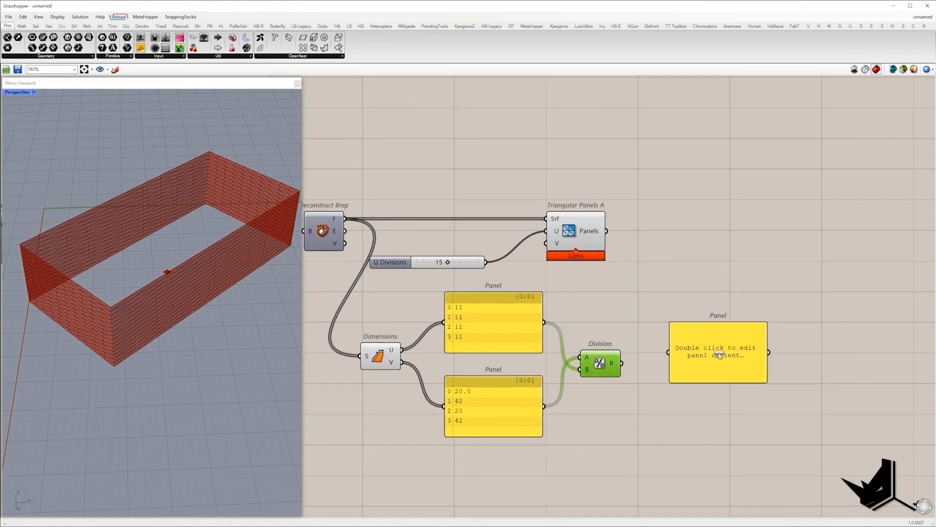
{"action": "left_click_drag", "start_coordinate": [621, 363], "coordinate": [669, 350]}
{"action": "left_click_drag", "start_coordinate": [717, 342], "coordinate": [684, 354]}
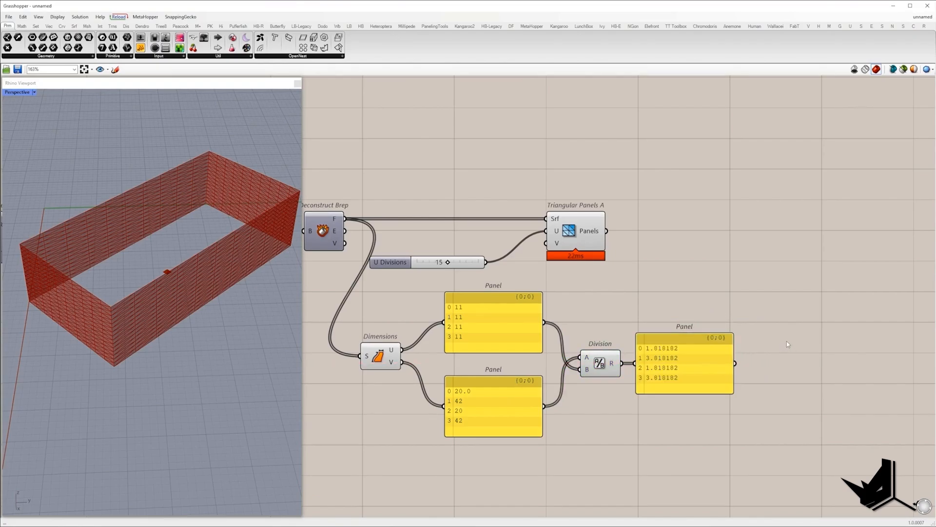
Add a Multiplication component, connect the U Divisions slider and the ratio panel, and feed its result to Triangular Panels A's V input
{"action": "double_click", "coordinate": [787, 345]}
{"action": "type", "text": "multi"}
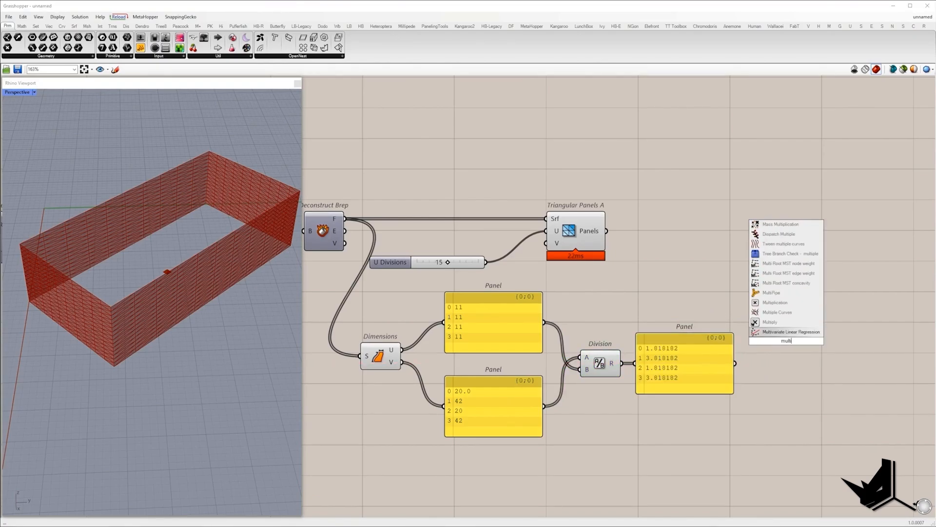
{"action": "left_click", "coordinate": [776, 302]}
{"action": "left_click_drag", "start_coordinate": [735, 364], "coordinate": [486, 262]}
{"action": "scroll", "coordinate": [601, 302], "scroll_direction": "down", "scroll_amount": 3}
{"action": "left_click_drag", "start_coordinate": [751, 330], "coordinate": [791, 261]}
Compare the panel edge lengths along the vertical and bottom edges at the box's lower front corner
{"action": "scroll", "coordinate": [111, 353], "scroll_direction": "up", "scroll_amount": 5}
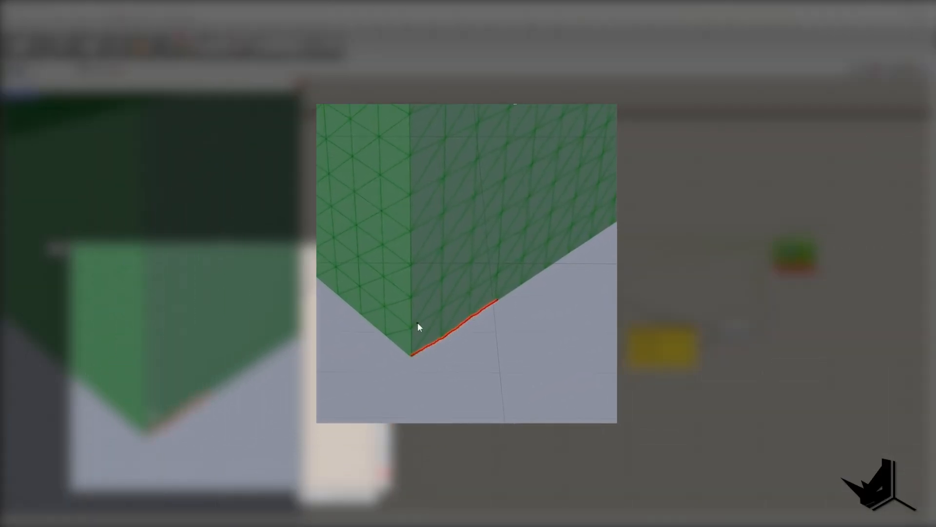
{"action": "left_click_drag", "start_coordinate": [413, 322], "coordinate": [414, 346]}
{"action": "mouse_move", "coordinate": [412, 327]}
{"action": "left_mouse_down"}
{"action": "mouse_move", "coordinate": [490, 279]}
{"action": "mouse_move", "coordinate": [489, 305]}
{"action": "mouse_move", "coordinate": [407, 326]}
{"action": "mouse_move", "coordinate": [498, 302]}
{"action": "left_mouse_up"}
{"action": "left_click_drag", "start_coordinate": [408, 365], "coordinate": [481, 320]}
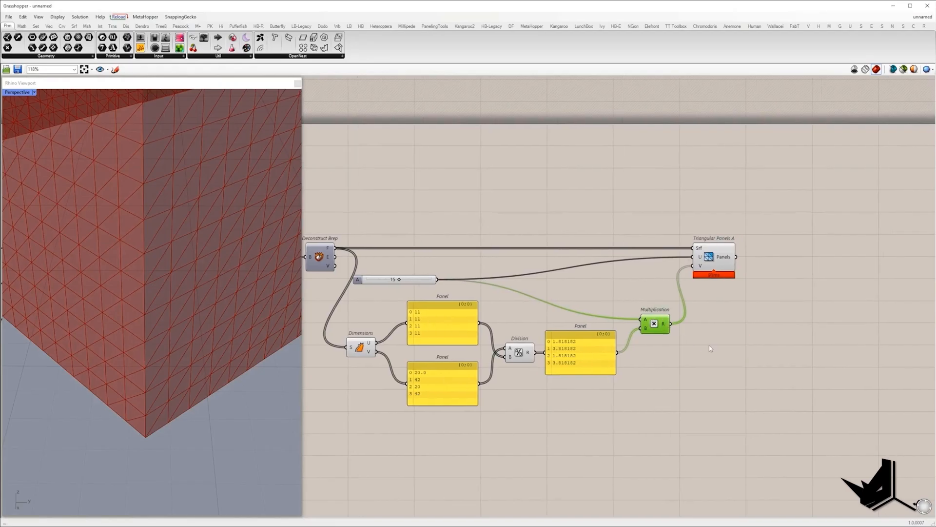
Add a second Division component after Multiplication and connect the multiplication result to its A input
{"action": "double_click", "coordinate": [710, 349]}
{"action": "type", "text": "divis"}
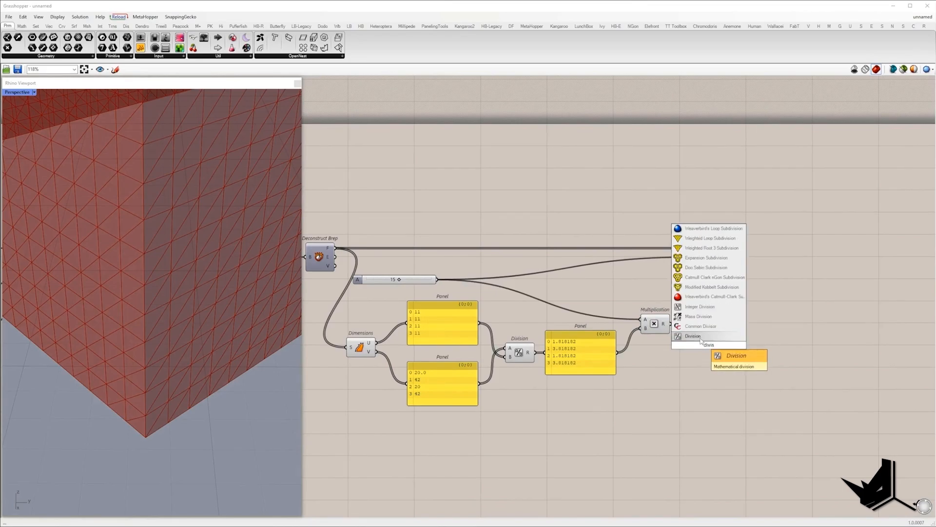
{"action": "left_click", "coordinate": [701, 337]}
{"action": "left_click_drag", "start_coordinate": [670, 323], "coordinate": [712, 362]}
Add a 0 to 5 number slider set to 3.00 as the second Division's B input, and connect the quotient to Triangular Panels A's V input
{"action": "double_click", "coordinate": [670, 391]}
{"action": "type", "text": "0<"}
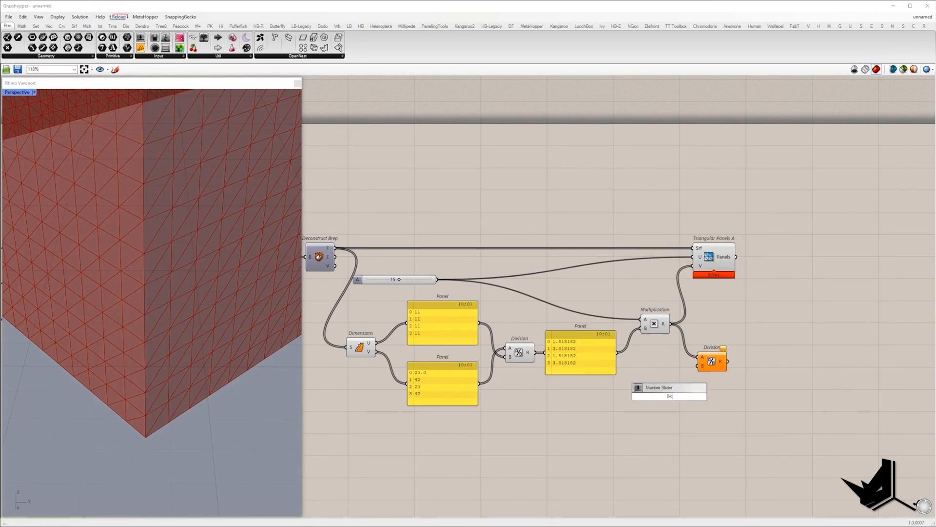
{"action": "type", "text": "3.00<5"}
{"action": "key", "text": "Return"}
{"action": "left_click_drag", "start_coordinate": [707, 397], "coordinate": [698, 366]}
{"action": "left_click_drag", "start_coordinate": [712, 362], "coordinate": [721, 361]}
{"action": "left_click_drag", "start_coordinate": [736, 362], "coordinate": [824, 257]}
Examine the panel proportions around the whole box and close up at its lower front corner
{"action": "scroll", "coordinate": [148, 369], "scroll_direction": "down", "scroll_amount": 8}
{"action": "right_click_drag", "start_coordinate": [148, 369], "coordinate": [244, 355]}
{"action": "scroll", "coordinate": [180, 381], "scroll_direction": "down", "scroll_amount": 6}
{"action": "left_click", "coordinate": [660, 243]}
{"action": "right_click_drag", "start_coordinate": [244, 355], "coordinate": [203, 356], "text": "shift"}
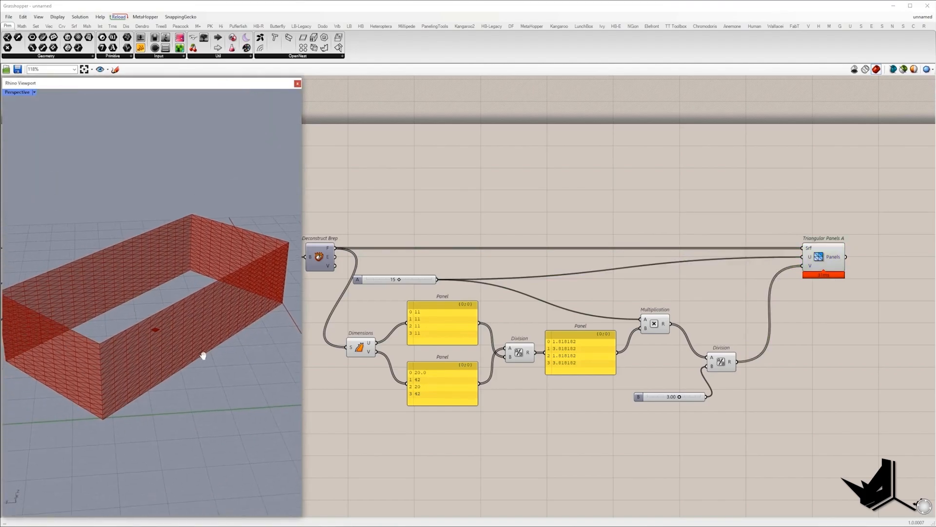
{"action": "scroll", "coordinate": [75, 424], "scroll_direction": "up", "scroll_amount": 5}
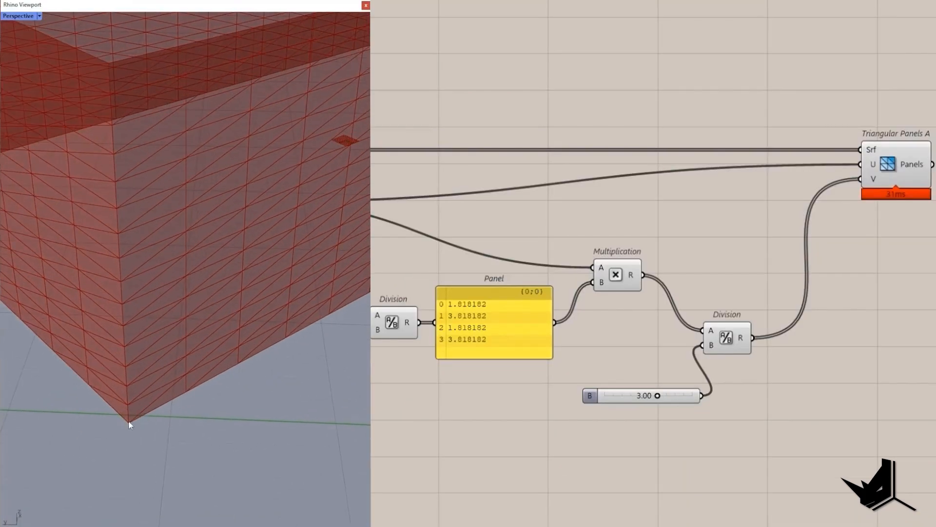
Align the second Division component level with Multiplication and place its divisor slider just below the connecting wire
{"action": "right_click_drag", "start_coordinate": [792, 337], "coordinate": [636, 345]}
{"action": "left_click_drag", "start_coordinate": [663, 343], "coordinate": [726, 289]}
{"action": "left_click_drag", "start_coordinate": [597, 403], "coordinate": [635, 328]}
Compare the panelling with the divisor slider set to 2.00, and restore the slider to 3.00
{"action": "double_click", "coordinate": [643, 319]}
{"action": "type", "text": "2"}
{"action": "left_click", "coordinate": [687, 319]}
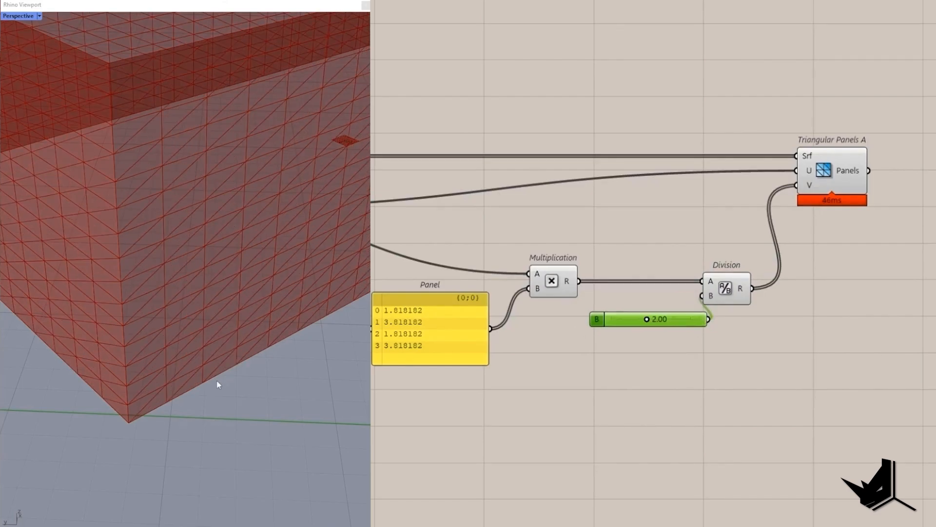
{"action": "scroll", "coordinate": [173, 403], "scroll_direction": "up", "scroll_amount": 5}
{"action": "scroll", "coordinate": [676, 430], "scroll_direction": "up", "scroll_amount": 1}
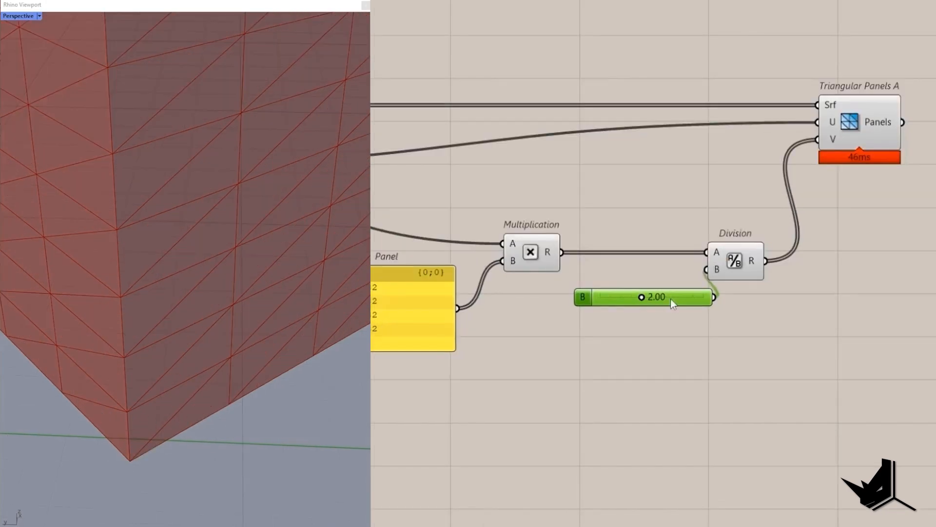
{"action": "double_click", "coordinate": [671, 299]}
{"action": "type", "text": "3"}
{"action": "key", "text": "Return"}
{"action": "scroll", "coordinate": [697, 288], "scroll_direction": "down", "scroll_amount": 2}
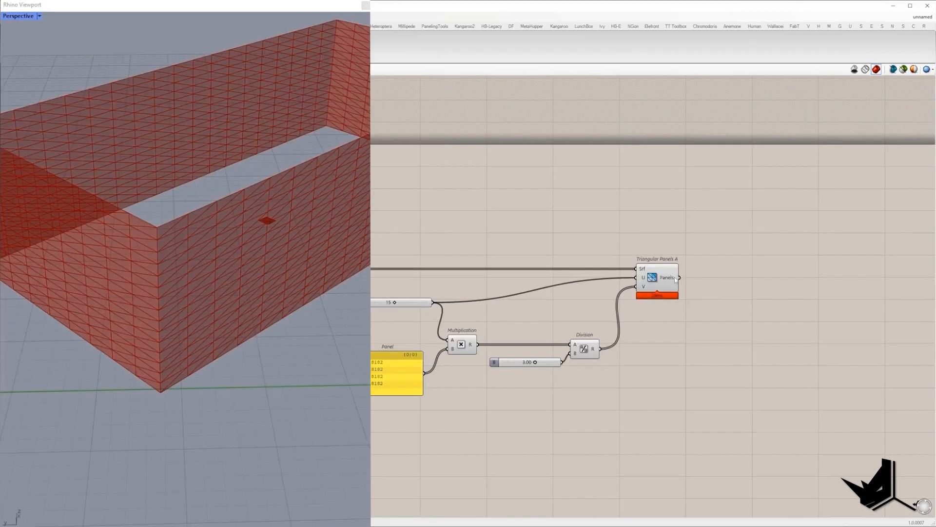
{"action": "scroll", "coordinate": [145, 306], "scroll_direction": "down", "scroll_amount": 5}
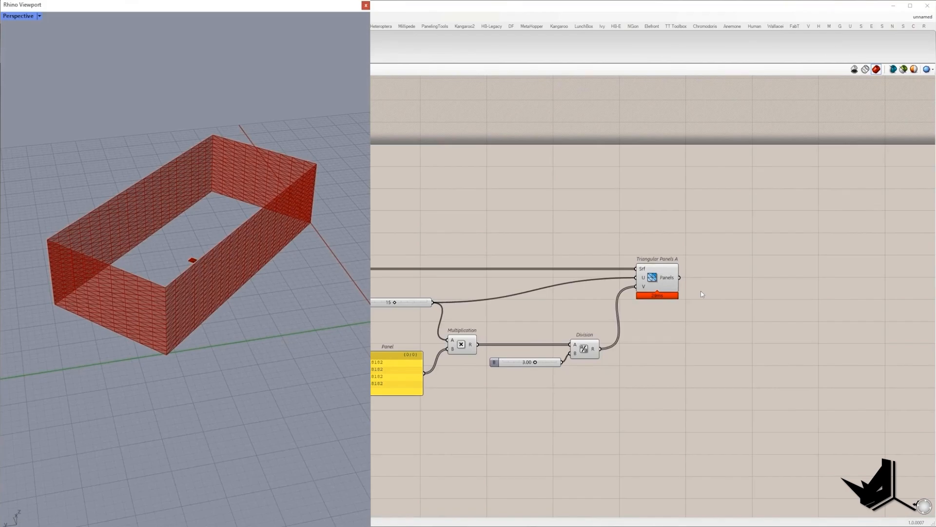
Add a Simple Mesh component, connect the Triangular Panels A output to it, and flatten its mesh output
{"action": "double_click", "coordinate": [701, 292]}
{"action": "type", "text": "si"}
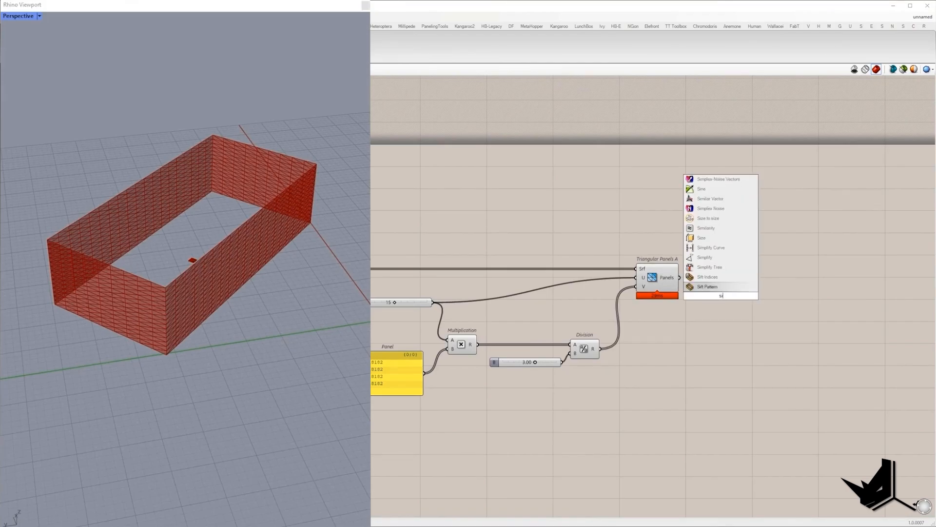
{"action": "type", "text": "mple"}
{"action": "left_click", "coordinate": [709, 208]}
{"action": "left_click_drag", "start_coordinate": [679, 277], "coordinate": [707, 278]}
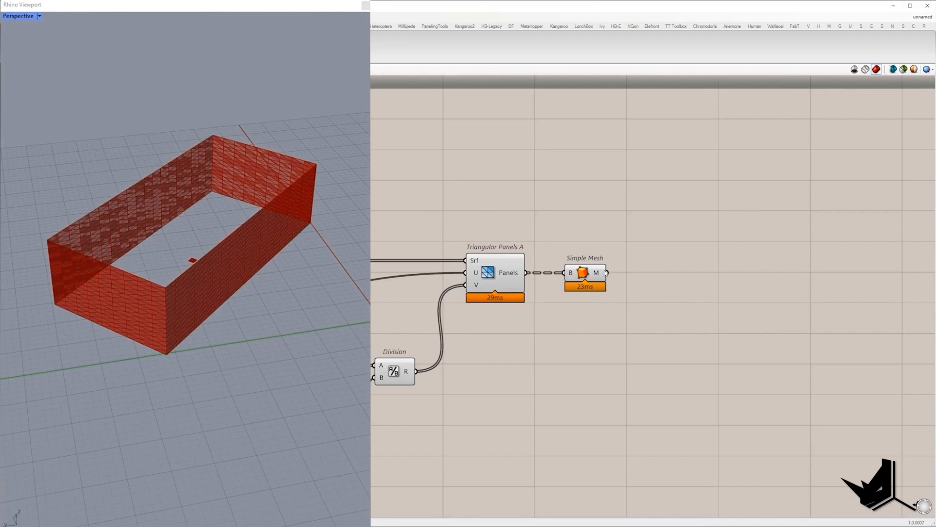
{"action": "right_click", "coordinate": [602, 271]}
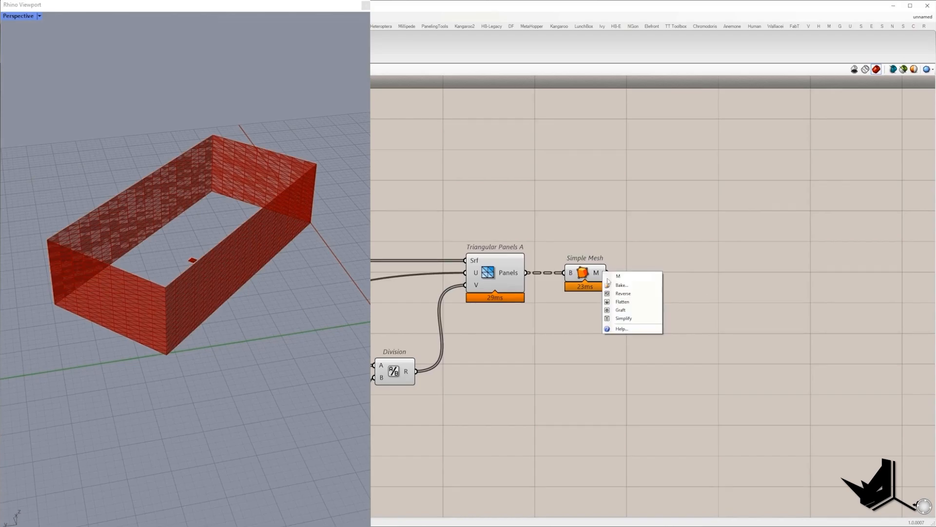
{"action": "left_click", "coordinate": [612, 301]}
{"action": "right_click_drag", "start_coordinate": [294, 255], "coordinate": [261, 245]}
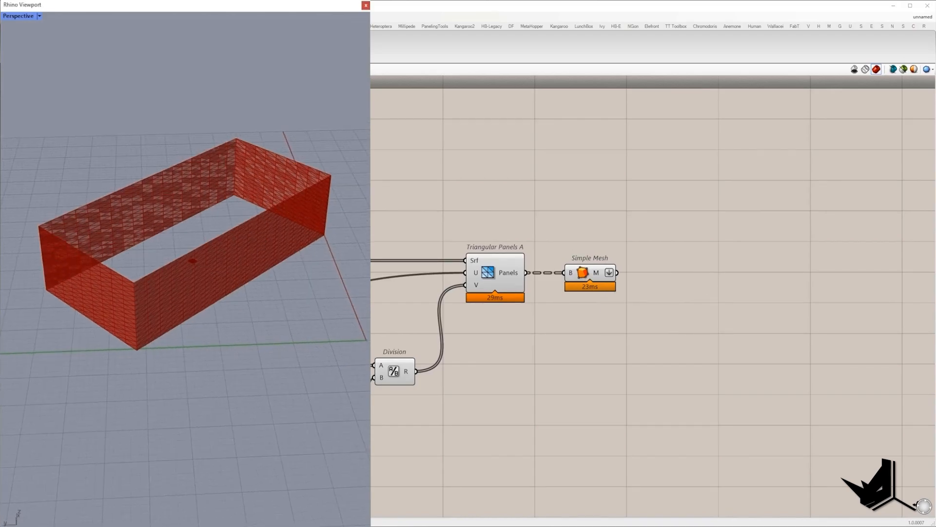
Add Weaverbird's Join Meshes and Weld and connect the flattened Simple Mesh output to its M+ input
{"action": "right_click_drag", "start_coordinate": [623, 292], "coordinate": [504, 292]}
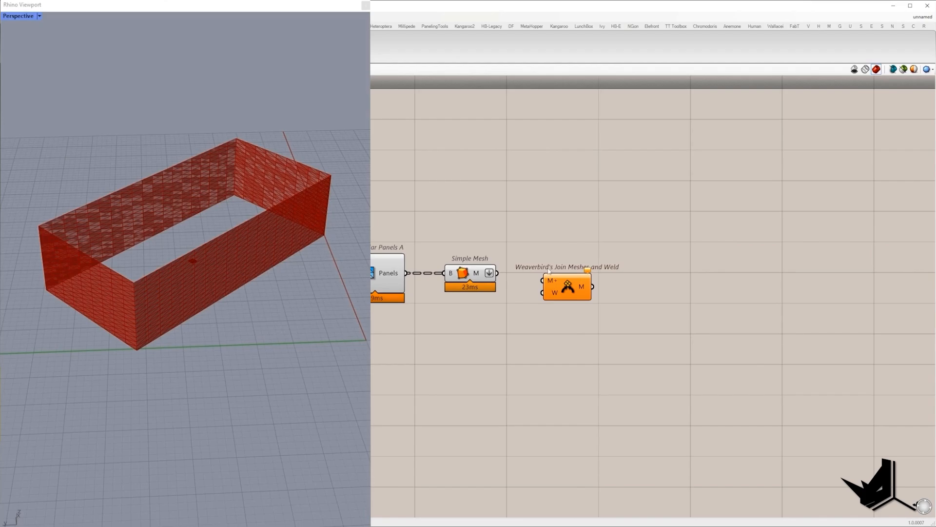
{"action": "left_click_drag", "start_coordinate": [512, 239], "coordinate": [634, 322]}
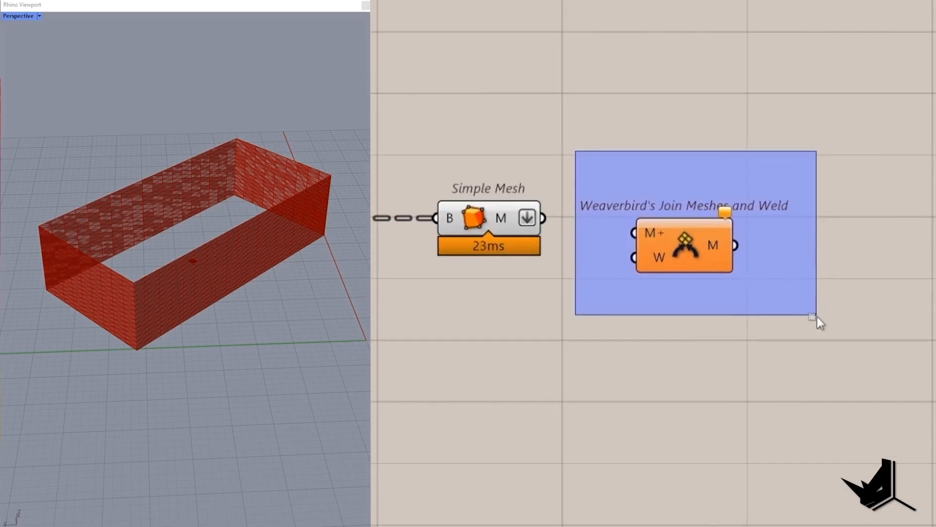
{"action": "left_click_drag", "start_coordinate": [817, 316], "coordinate": [817, 317]}
{"action": "left_click_drag", "start_coordinate": [634, 233], "coordinate": [563, 223]}
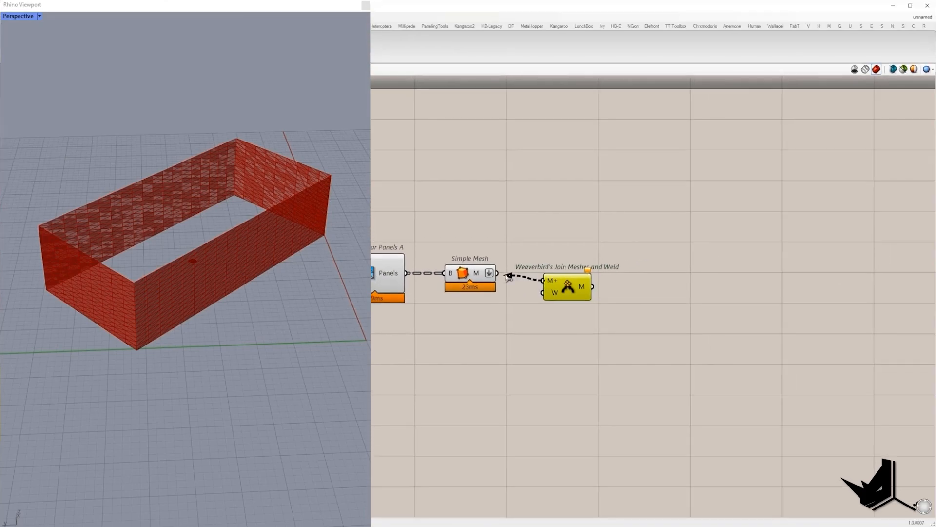
{"action": "left_click_drag", "start_coordinate": [508, 277], "coordinate": [497, 273]}
Add a Boolean Toggle below the mesh wire, set it to True and connect it to the weld component's W input
{"action": "left_click_drag", "start_coordinate": [559, 292], "coordinate": [608, 285]}
{"action": "double_click", "coordinate": [566, 316]}
{"action": "type", "text": "t"}
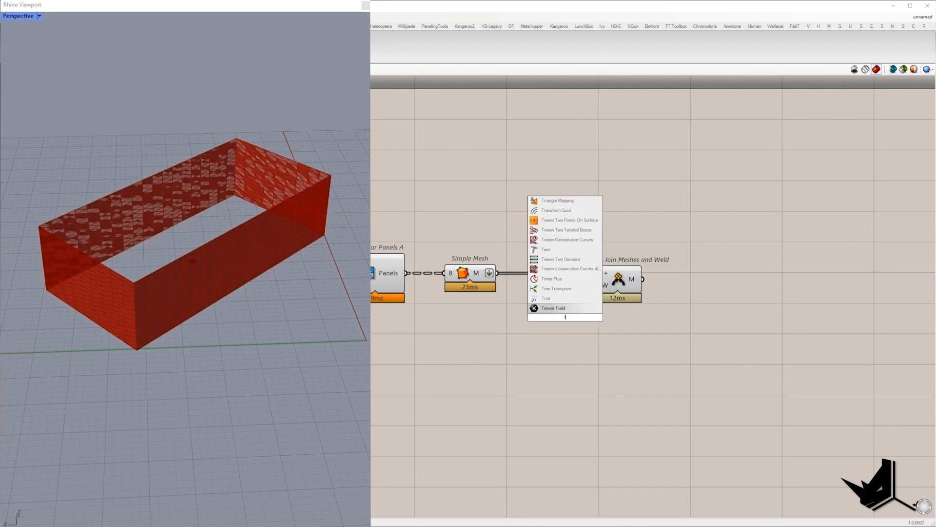
{"action": "type", "text": "ogg"}
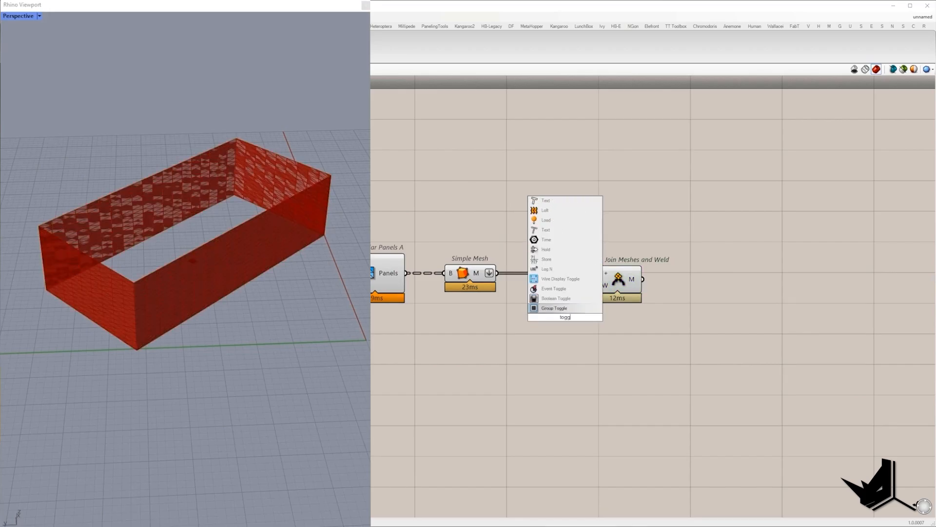
{"action": "left_click", "coordinate": [575, 309]}
{"action": "scroll", "coordinate": [589, 324], "scroll_direction": "up", "scroll_amount": 2}
{"action": "right_click_drag", "start_coordinate": [538, 317], "coordinate": [415, 338]}
{"action": "left_click_drag", "start_coordinate": [503, 292], "coordinate": [518, 292]}
{"action": "left_click_drag", "start_coordinate": [422, 340], "coordinate": [412, 339]}
{"action": "left_click", "coordinate": [446, 338]}
{"action": "left_click_drag", "start_coordinate": [468, 335], "coordinate": [530, 294]}
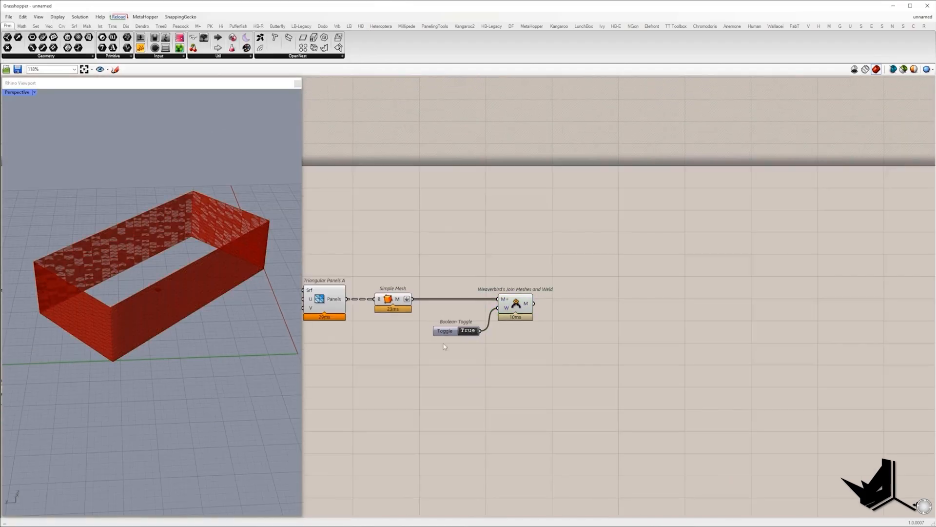
Turn off the preview of Triangular Panels A and Simple Mesh, and inspect the welded mesh around the box's corner
{"action": "left_click_drag", "start_coordinate": [471, 371], "coordinate": [300, 273]}
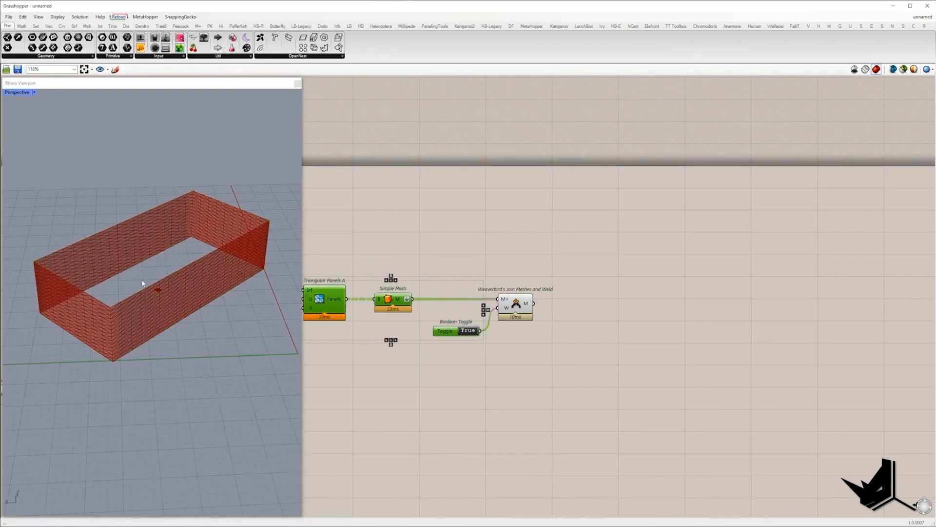
{"action": "mouse_move", "coordinate": [530, 306]}
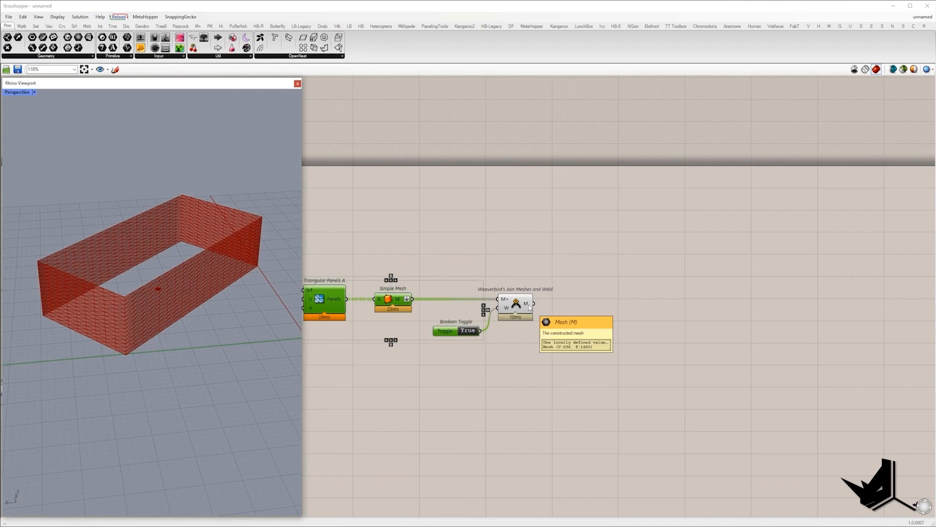
{"action": "left_click", "coordinate": [709, 276]}
{"action": "scroll", "coordinate": [155, 373], "scroll_direction": "up", "scroll_amount": 8}
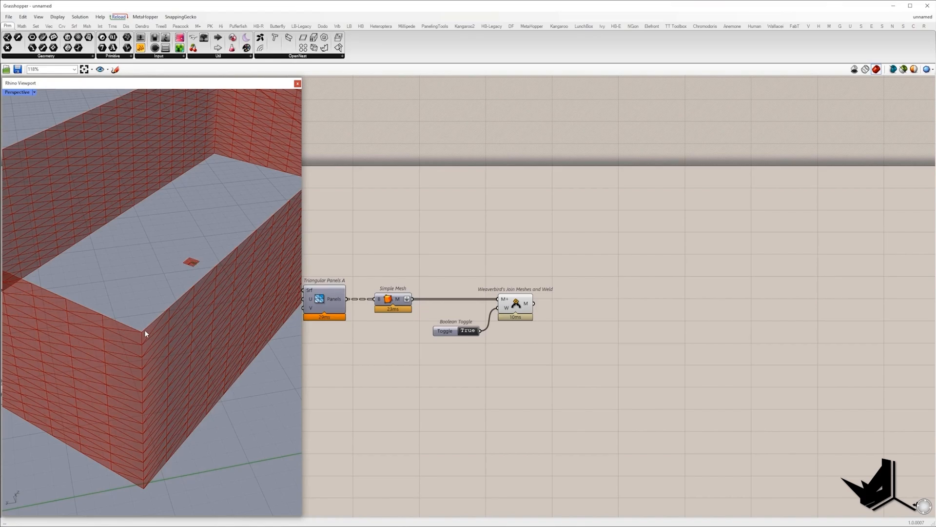
{"action": "scroll", "coordinate": [157, 334], "scroll_direction": "down", "scroll_amount": 8}
{"action": "right_click_drag", "start_coordinate": [171, 357], "coordinate": [151, 348]}
Add a Deconstruct Mesh component, connect the welded mesh to it and align it with the weld component
{"action": "right_click_drag", "start_coordinate": [500, 365], "coordinate": [580, 310]}
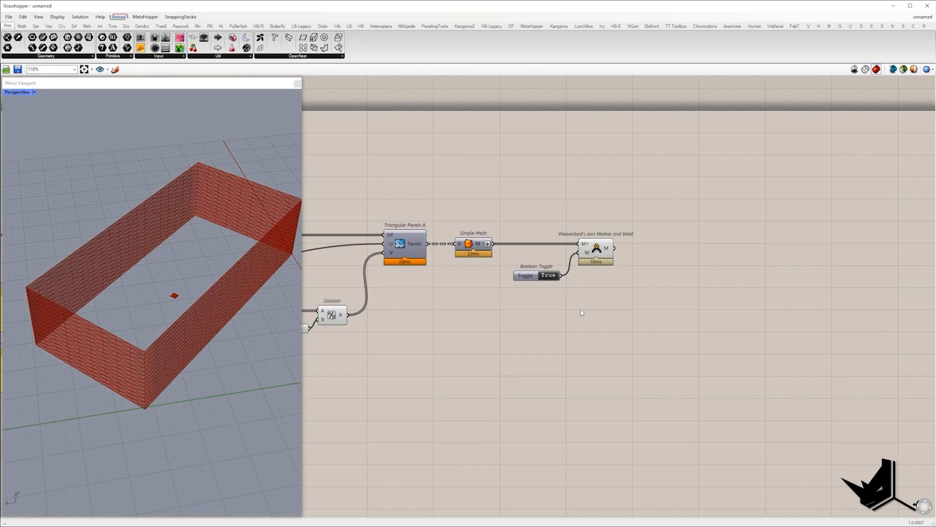
{"action": "double_click", "coordinate": [616, 277]}
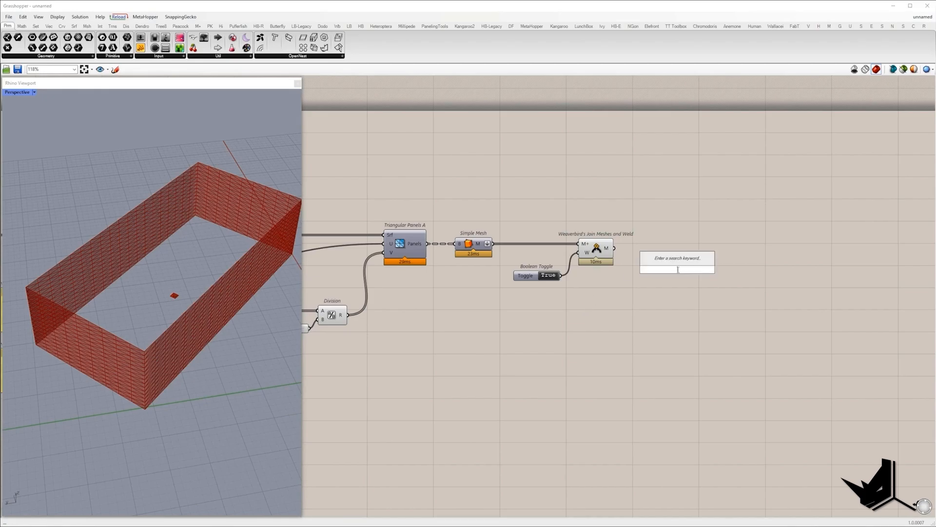
{"action": "type", "text": "dec mes"}
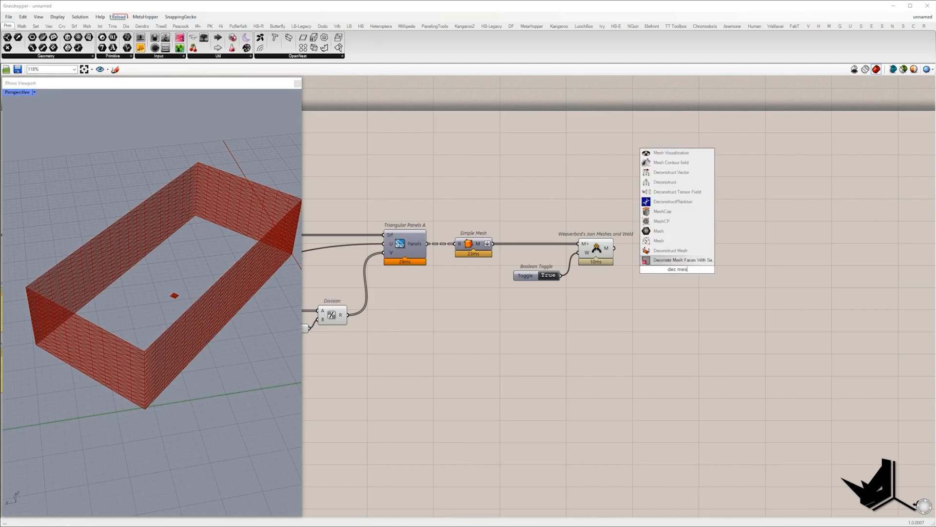
{"action": "left_click", "coordinate": [671, 250]}
{"action": "left_click_drag", "start_coordinate": [662, 269], "coordinate": [614, 249]}
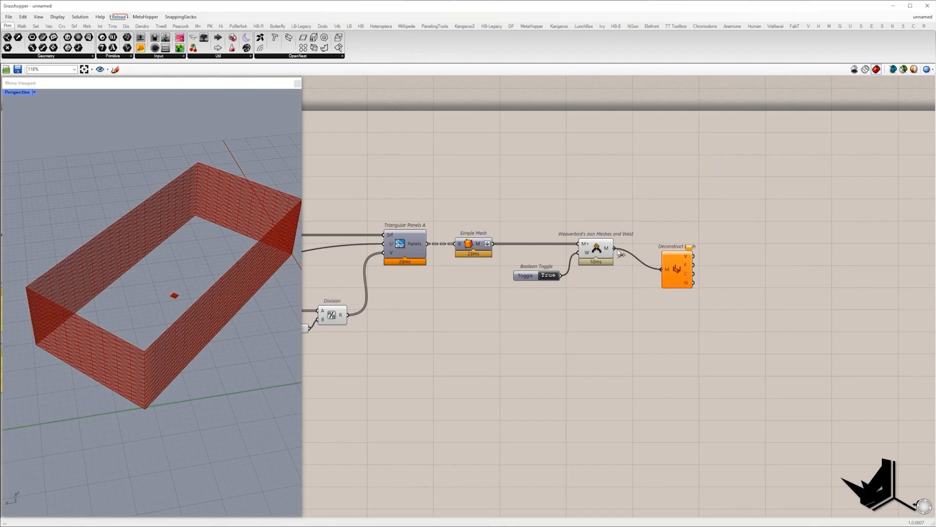
{"action": "right_click_drag", "start_coordinate": [677, 265], "coordinate": [521, 265]}
{"action": "left_click_drag", "start_coordinate": [522, 264], "coordinate": [544, 245]}
Add a Vector Display component and connect Deconstruct Mesh's V output to its A input and the N output to its V input
{"action": "scroll", "coordinate": [542, 247], "scroll_direction": "up", "scroll_amount": 2}
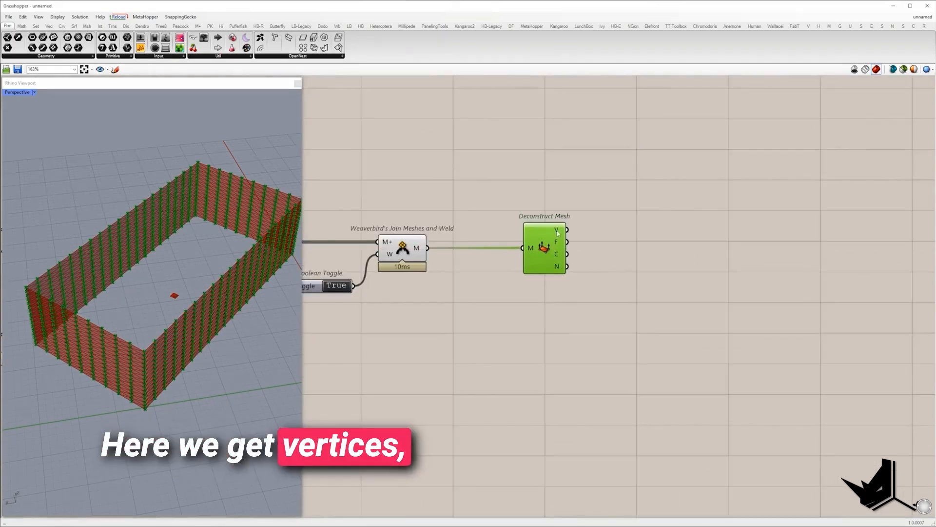
{"action": "double_click", "coordinate": [671, 246]}
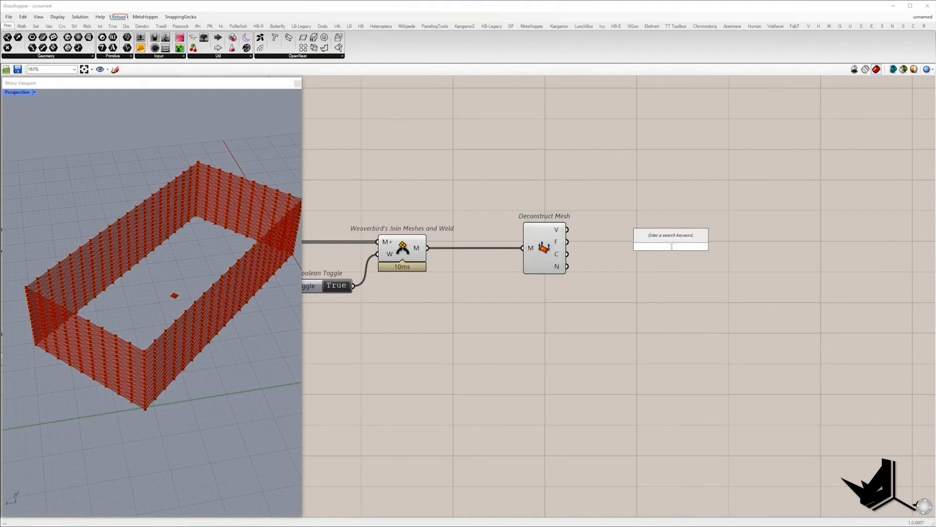
{"action": "type", "text": "vec dis"}
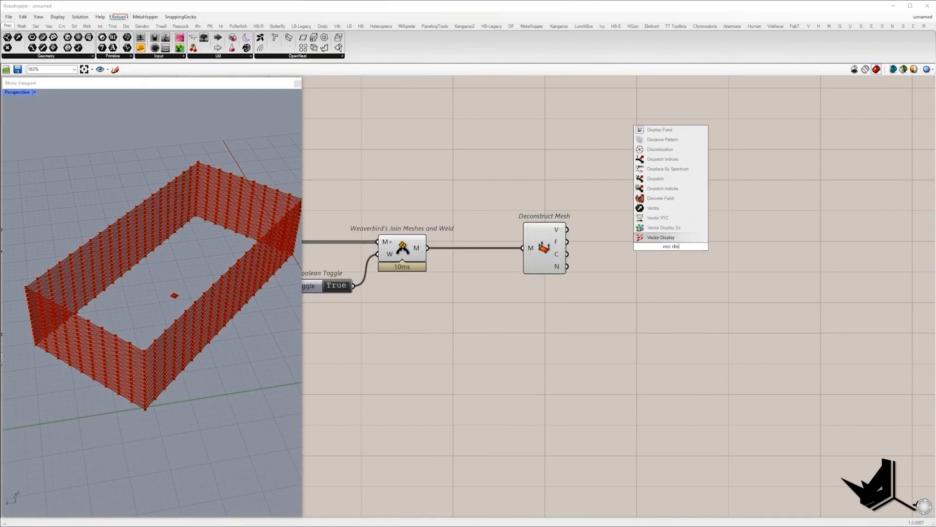
{"action": "key", "text": "Return"}
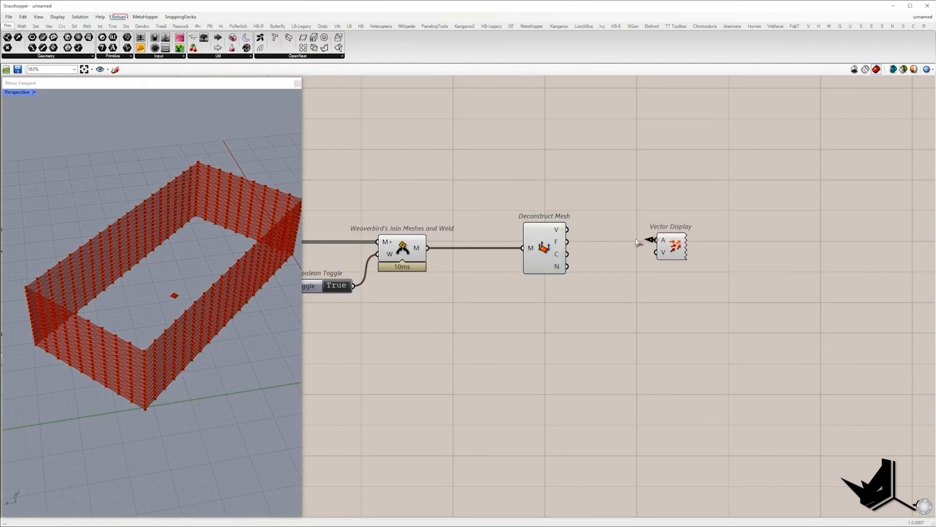
{"action": "left_click_drag", "start_coordinate": [656, 240], "coordinate": [567, 230]}
{"action": "left_click_drag", "start_coordinate": [566, 266], "coordinate": [656, 252]}
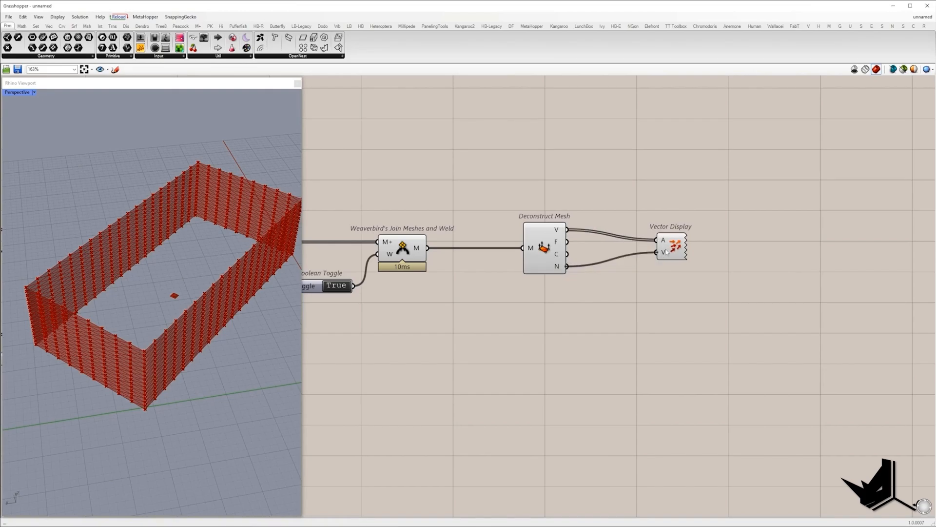
Examine the direction of the displayed vertex normals along the box's walls and at its corner edges
{"action": "scroll", "coordinate": [197, 305], "scroll_direction": "up", "scroll_amount": 10}
{"action": "scroll", "coordinate": [197, 305], "scroll_direction": "down", "scroll_amount": 8}
{"action": "right_click_drag", "start_coordinate": [197, 306], "coordinate": [162, 253]}
{"action": "scroll", "coordinate": [167, 268], "scroll_direction": "down", "scroll_amount": 2}
{"action": "left_click_drag", "start_coordinate": [177, 338], "coordinate": [177, 337]}
{"action": "scroll", "coordinate": [167, 239], "scroll_direction": "up", "scroll_amount": 5}
{"action": "right_click_drag", "start_coordinate": [167, 239], "coordinate": [157, 196]}
{"action": "left_click_drag", "start_coordinate": [161, 222], "coordinate": [184, 381]}
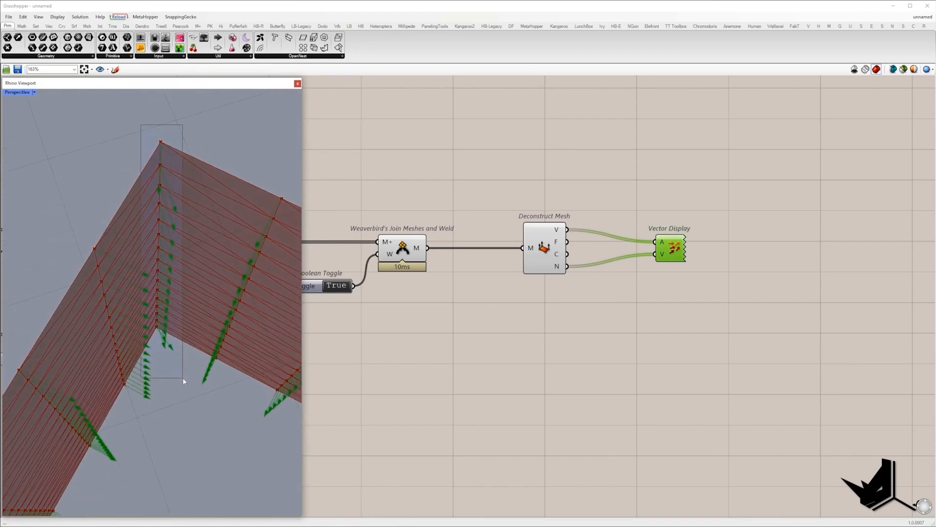
{"action": "right_click_drag", "start_coordinate": [183, 381], "coordinate": [98, 264]}
{"action": "scroll", "coordinate": [170, 287], "scroll_direction": "down", "scroll_amount": 6}
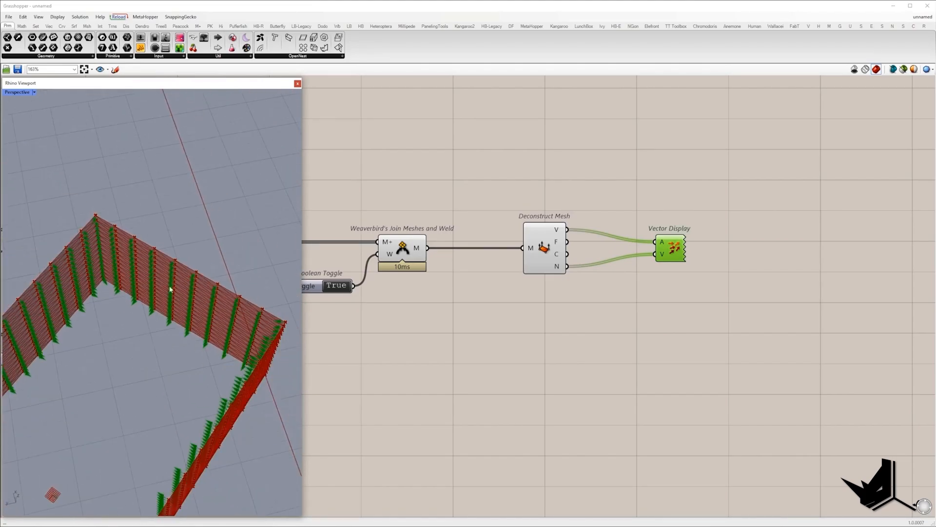
{"action": "right_click_drag", "start_coordinate": [170, 288], "coordinate": [194, 251]}
{"action": "scroll", "coordinate": [174, 292], "scroll_direction": "up", "scroll_amount": 7}
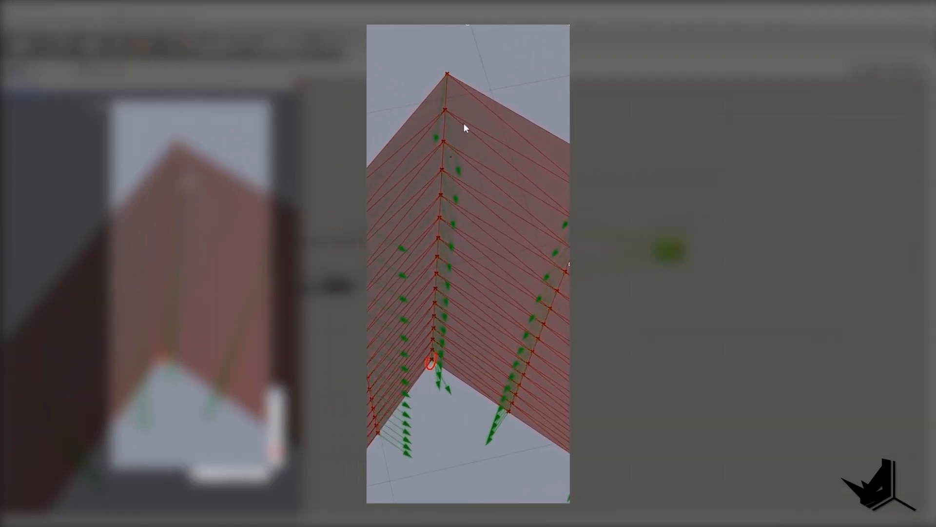
{"action": "left_click_drag", "start_coordinate": [447, 62], "coordinate": [447, 75]}
{"action": "left_click_drag", "start_coordinate": [441, 350], "coordinate": [432, 388]}
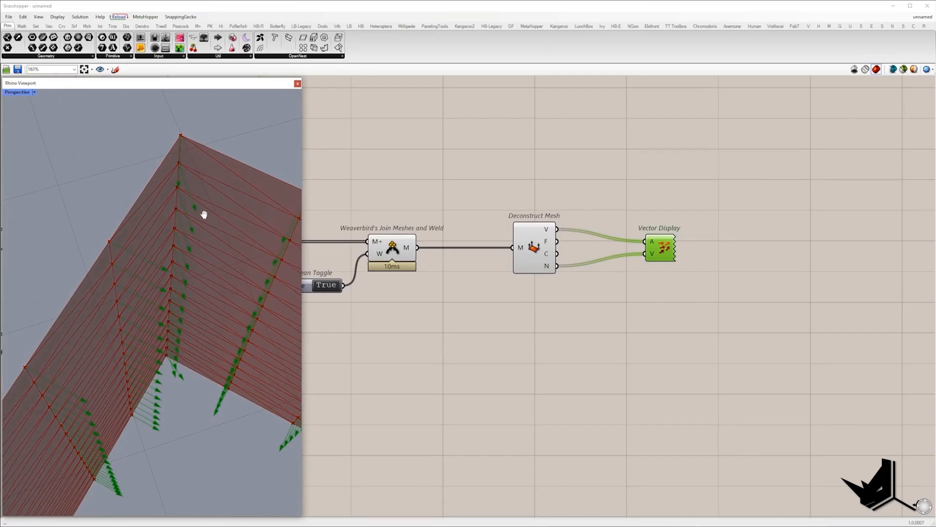
{"action": "right_click_drag", "start_coordinate": [204, 215], "coordinate": [142, 154]}
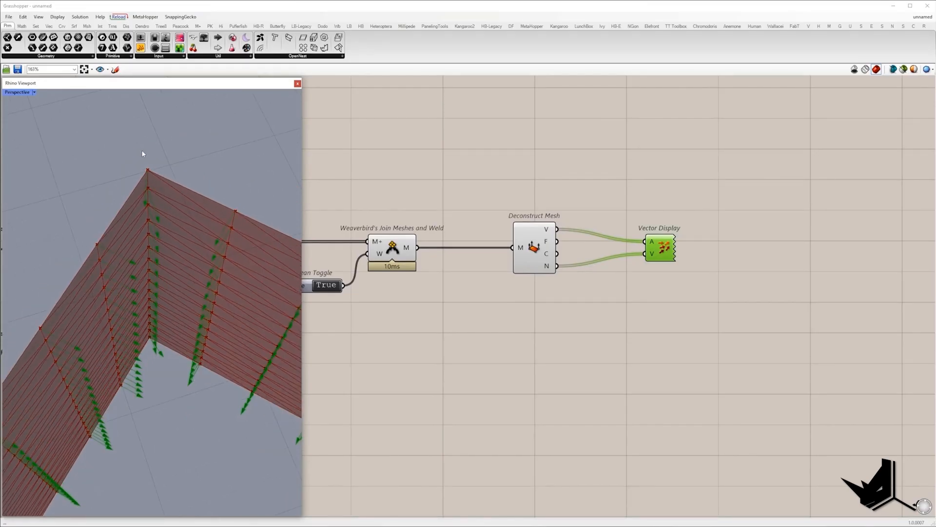
{"action": "left_click_drag", "start_coordinate": [130, 137], "coordinate": [184, 418]}
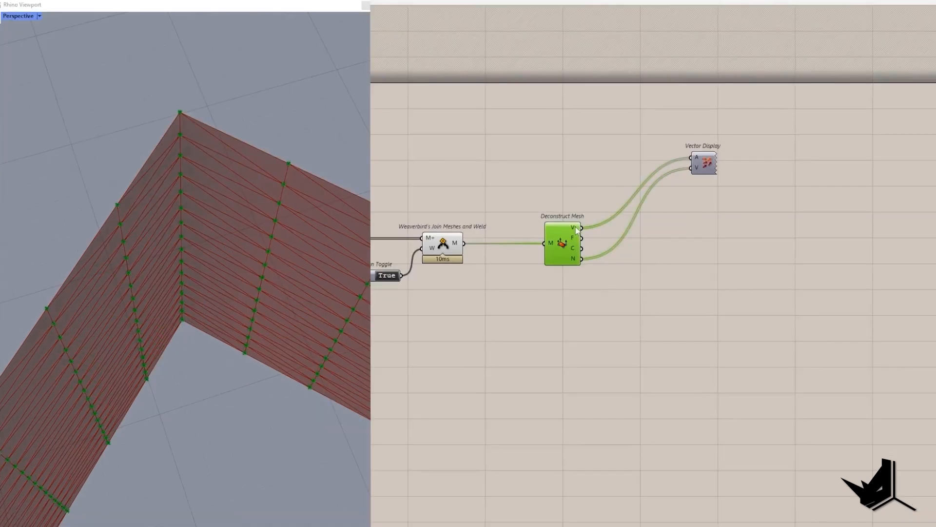
Add a Deconstruct point component below Vector Display and connect Deconstruct Mesh's V output to its P input
{"action": "left_click", "coordinate": [644, 297]}
{"action": "double_click", "coordinate": [647, 299]}
{"action": "type", "text": "dec"}
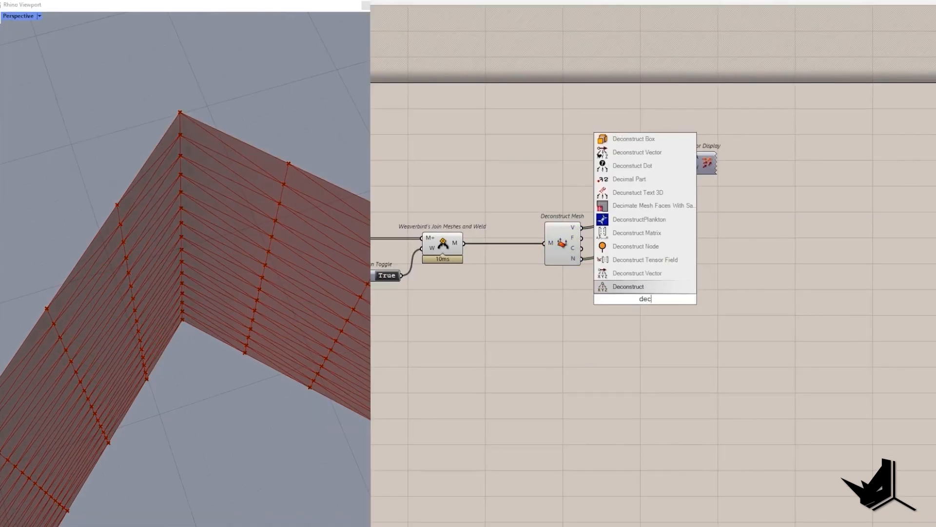
{"action": "left_click", "coordinate": [645, 288]}
{"action": "left_click_drag", "start_coordinate": [633, 298], "coordinate": [574, 227]}
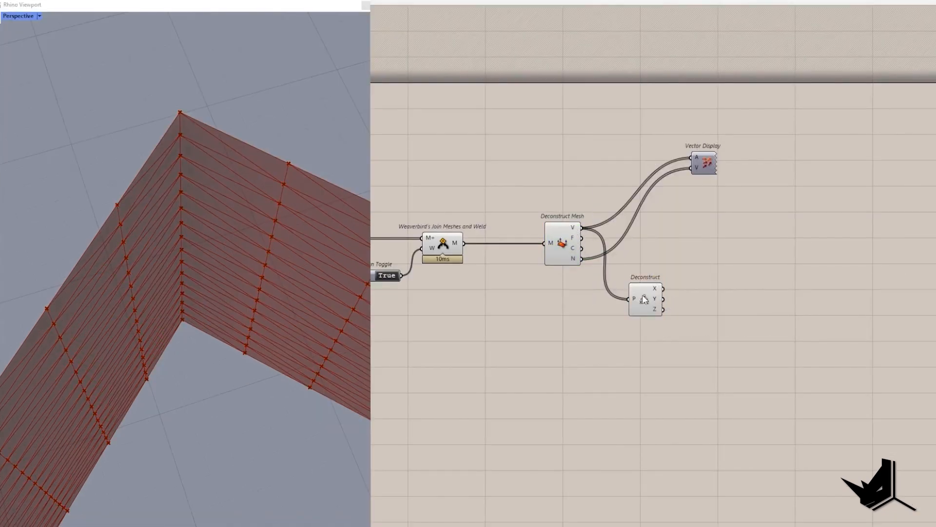
{"action": "left_click_drag", "start_coordinate": [631, 289], "coordinate": [668, 314]}
{"action": "scroll", "coordinate": [188, 215], "scroll_direction": "down", "scroll_amount": 3}
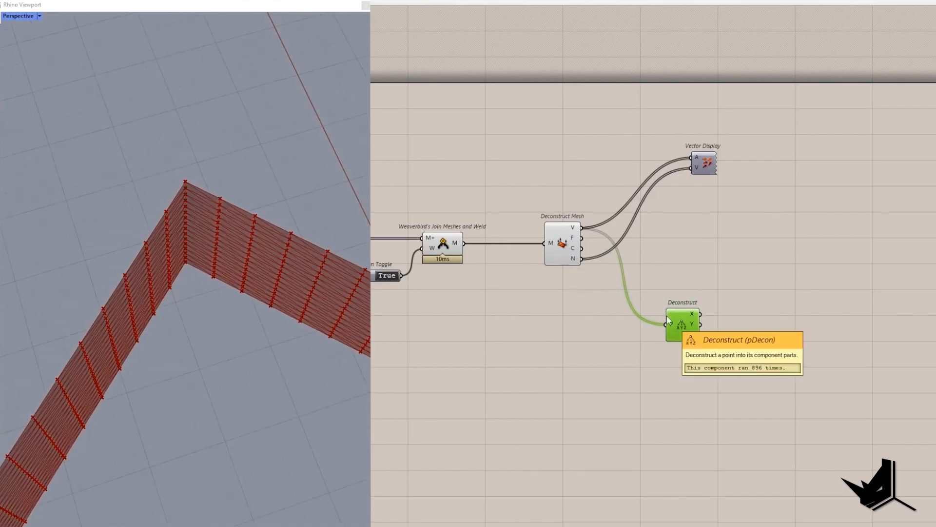
Add a Discontinuity component, connect the Rectangle's R output to its C input and move it below the vertices' Deconstruct component
{"action": "mouse_move", "coordinate": [695, 325]}
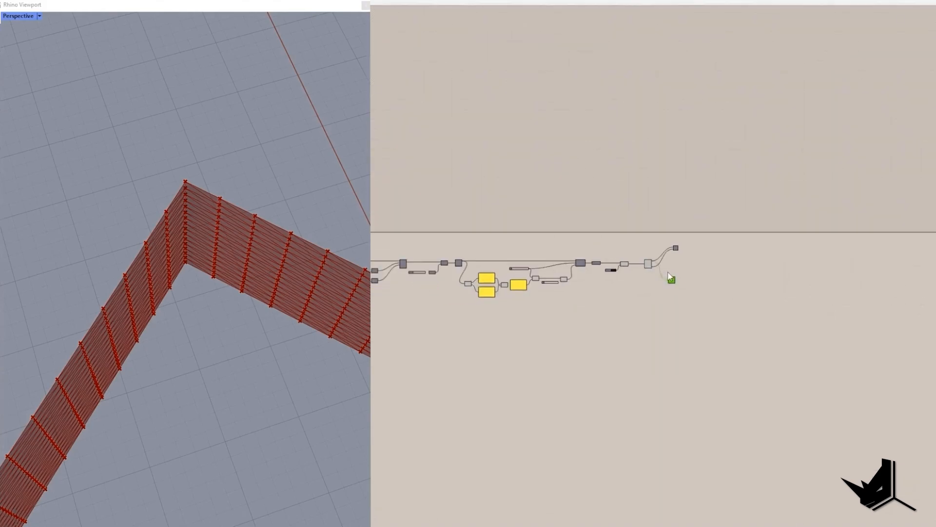
{"action": "right_click_drag", "start_coordinate": [453, 263], "coordinate": [513, 271]}
{"action": "scroll", "coordinate": [513, 272], "scroll_direction": "up", "scroll_amount": 3}
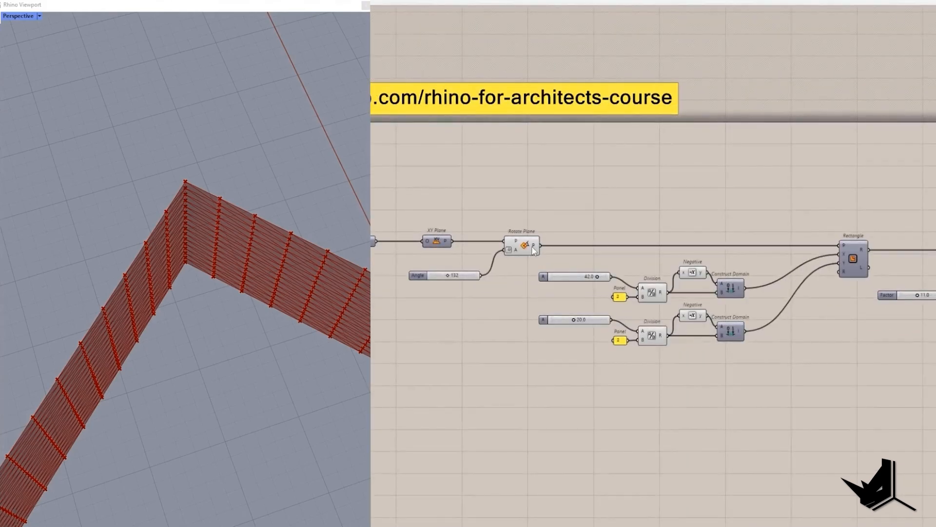
{"action": "mouse_move", "coordinate": [534, 249]}
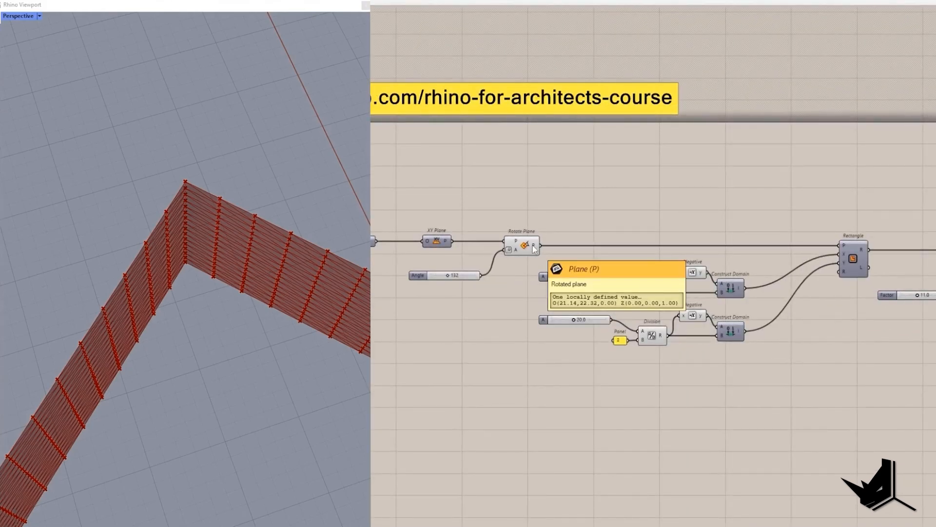
{"action": "right_click_drag", "start_coordinate": [826, 269], "coordinate": [740, 263]}
{"action": "left_click", "coordinate": [768, 253]}
{"action": "right_click_drag", "start_coordinate": [859, 410], "coordinate": [583, 381]}
{"action": "double_click", "coordinate": [600, 383]}
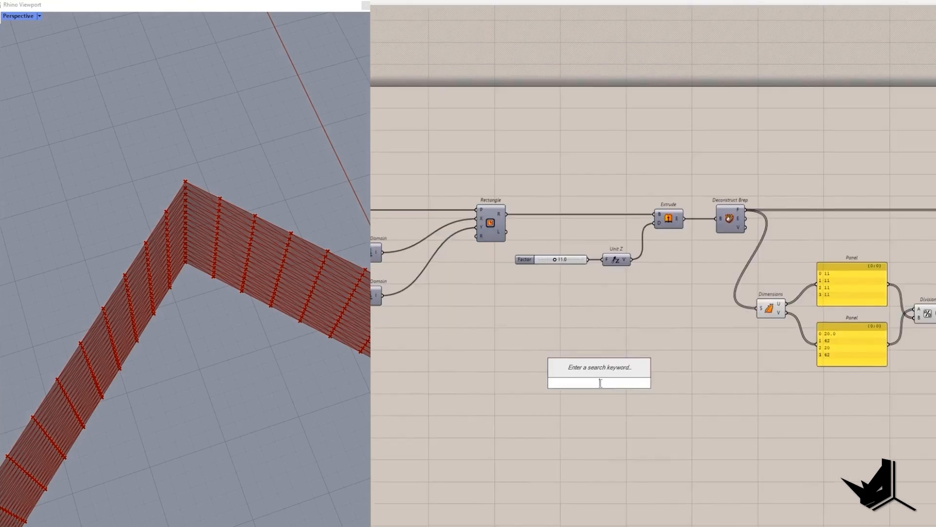
{"action": "type", "text": "disc"}
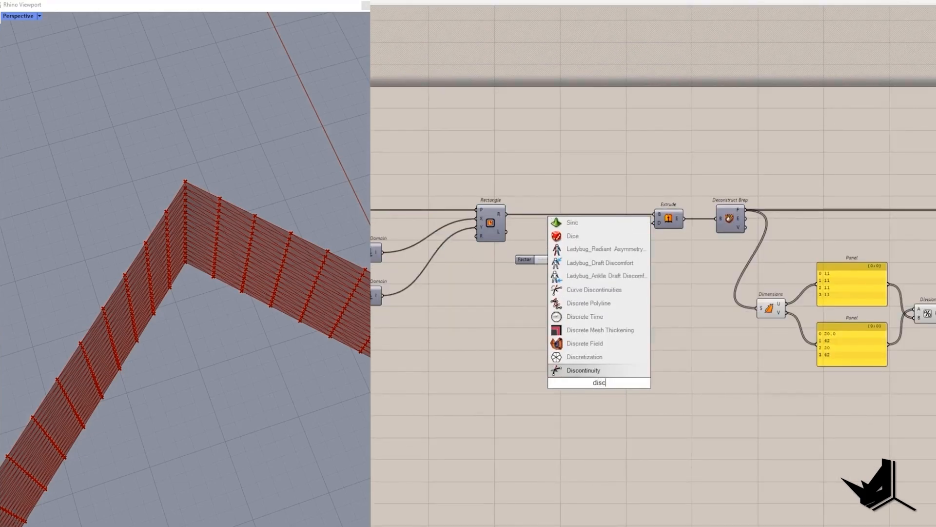
{"action": "key", "text": "Return"}
{"action": "left_click_drag", "start_coordinate": [585, 378], "coordinate": [507, 214]}
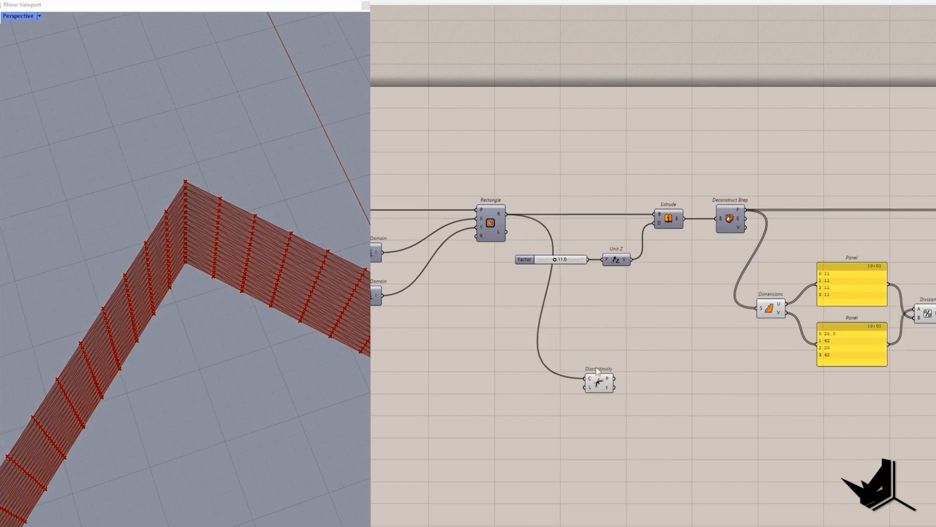
{"action": "left_click", "coordinate": [597, 375]}
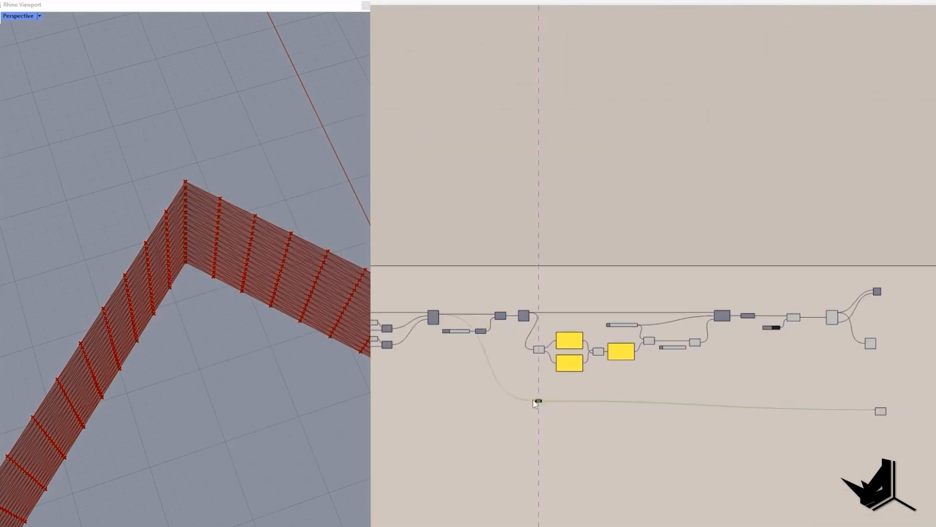
Add a second Deconstruct point component beside Discontinuity and connect Discontinuity's P output to it
{"action": "scroll", "coordinate": [540, 270], "scroll_direction": "up", "scroll_amount": 5}
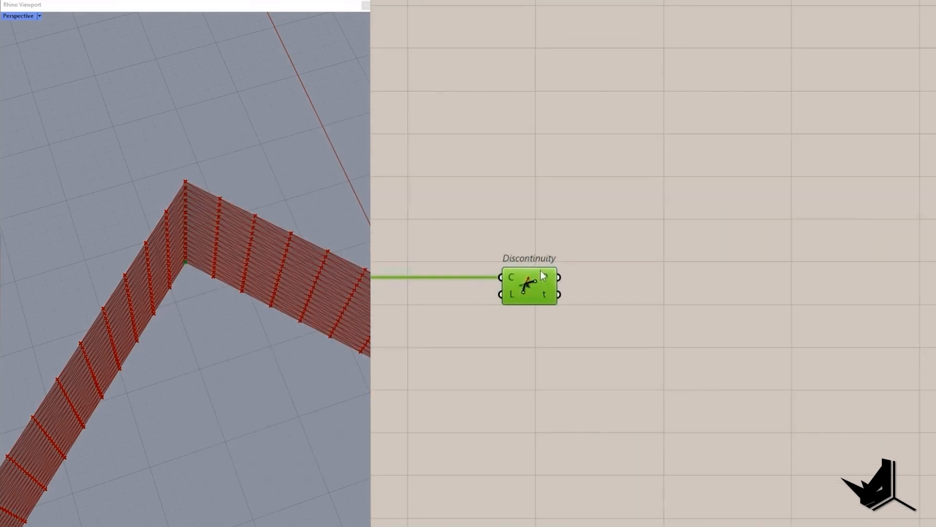
{"action": "double_click", "coordinate": [616, 223]}
{"action": "type", "text": "dec"}
{"action": "left_click", "coordinate": [615, 208]}
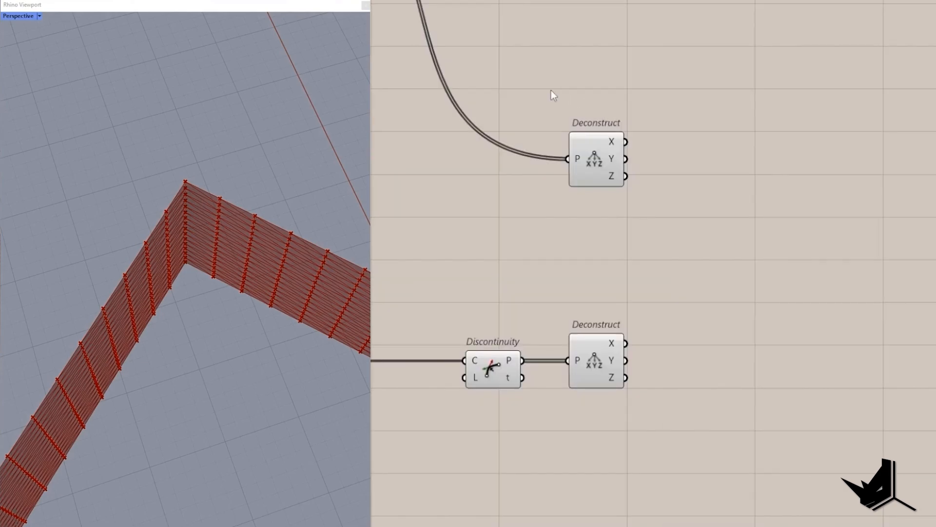
Graft the X and Y outputs of the Deconstruct component that splits the mesh vertices
{"action": "left_click_drag", "start_coordinate": [551, 89], "coordinate": [634, 144]}
{"action": "left_click", "coordinate": [608, 149]}
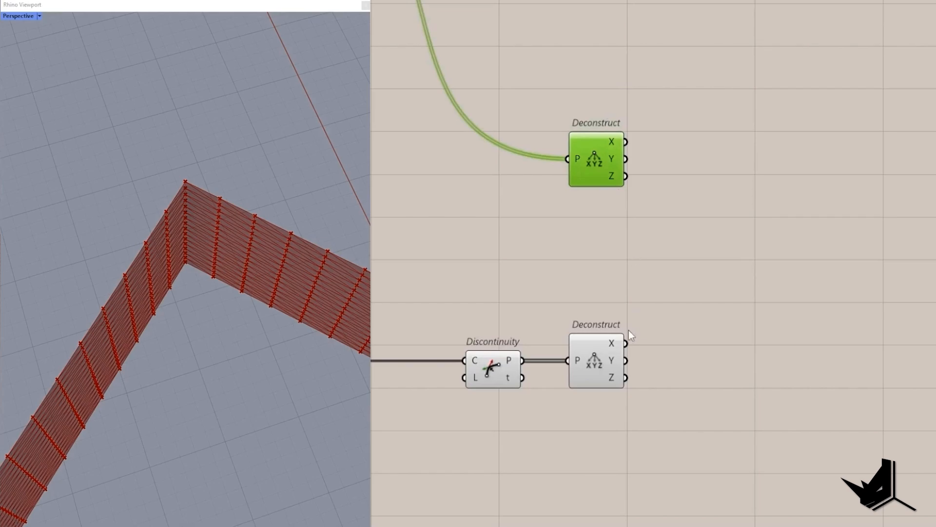
{"action": "left_click_drag", "start_coordinate": [605, 315], "coordinate": [638, 352]}
{"action": "mouse_move", "coordinate": [612, 344]}
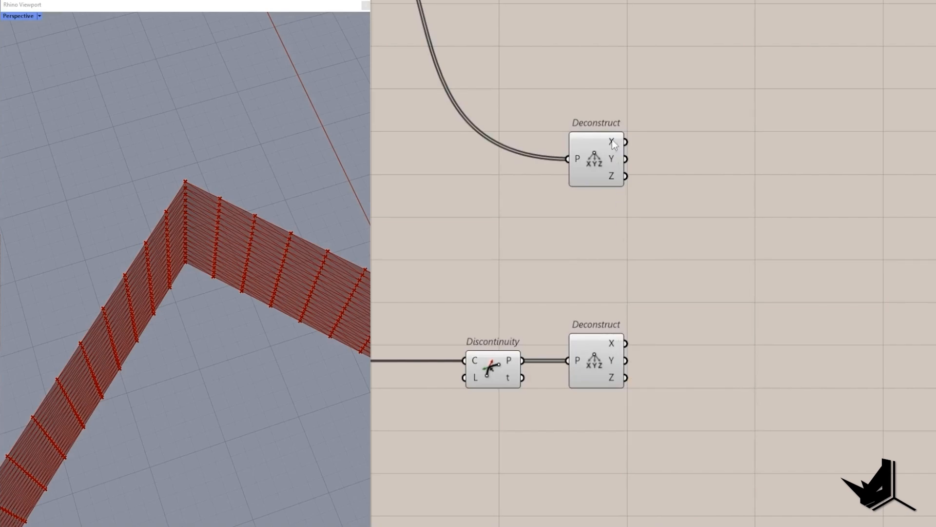
{"action": "mouse_move", "coordinate": [613, 144]}
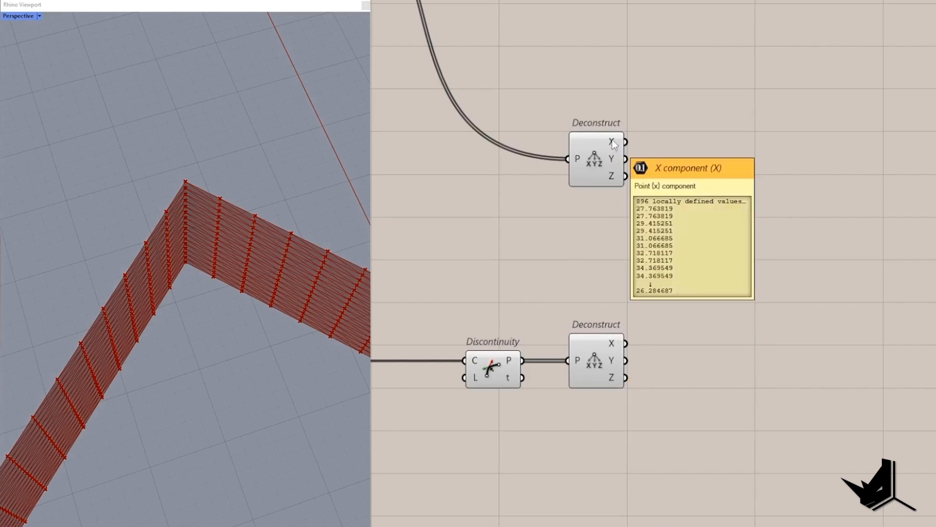
{"action": "right_click", "coordinate": [614, 141]}
{"action": "left_click", "coordinate": [646, 187]}
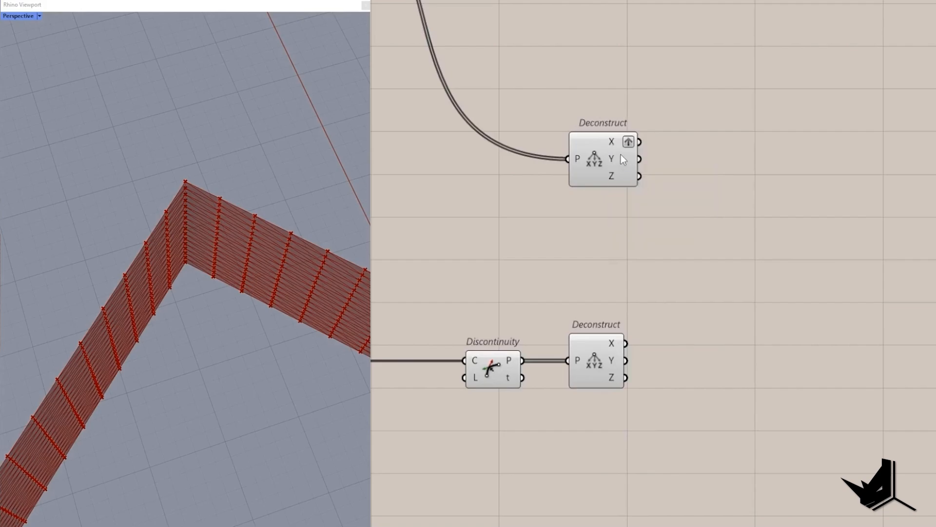
{"action": "right_click", "coordinate": [621, 159]}
{"action": "left_click", "coordinate": [646, 205]}
{"action": "left_click", "coordinate": [600, 138]}
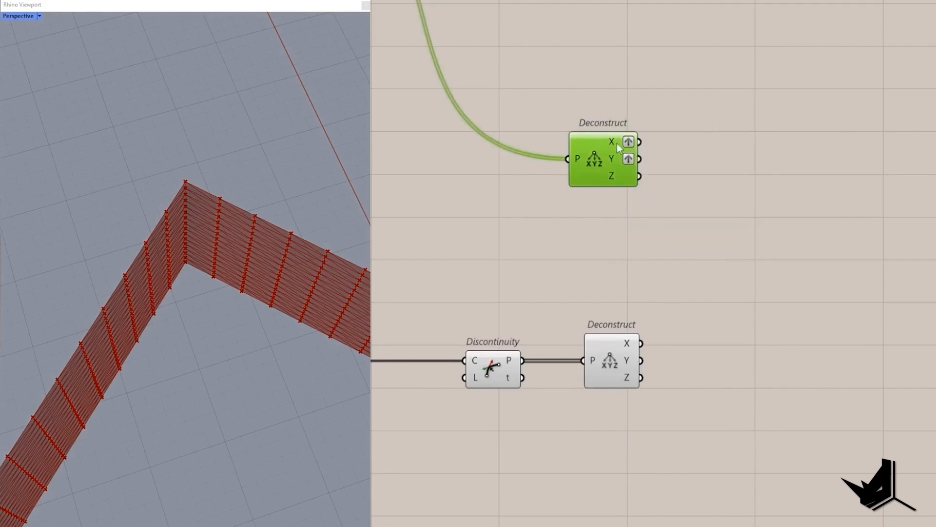
Add an Expression component beside the grafted Deconstruct component and remove its y input, leaving only x
{"action": "scroll", "coordinate": [616, 143], "scroll_direction": "down", "scroll_amount": 1}
{"action": "scroll", "coordinate": [675, 382], "scroll_direction": "up", "scroll_amount": 2}
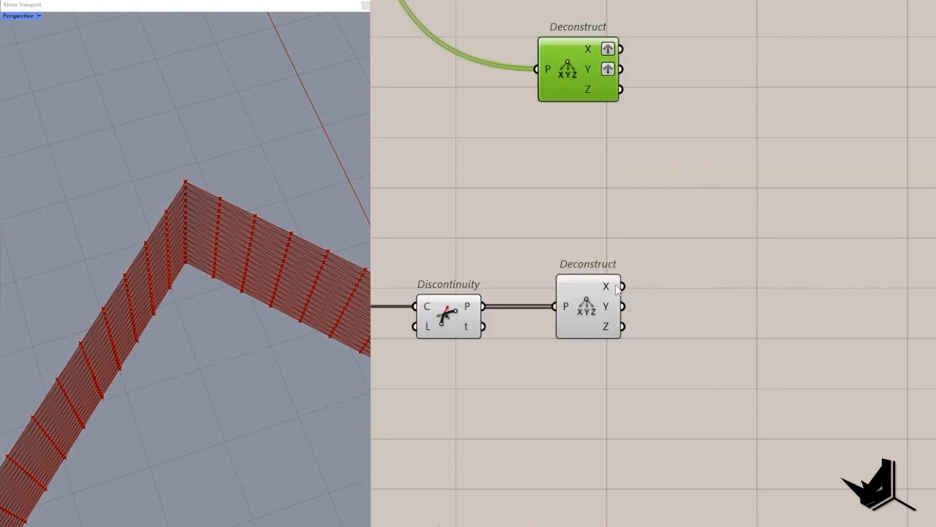
{"action": "mouse_move", "coordinate": [617, 289]}
{"action": "scroll", "coordinate": [292, 239], "scroll_direction": "down", "scroll_amount": 7}
{"action": "right_click_drag", "start_coordinate": [291, 264], "coordinate": [235, 247]}
{"action": "left_click", "coordinate": [683, 140]}
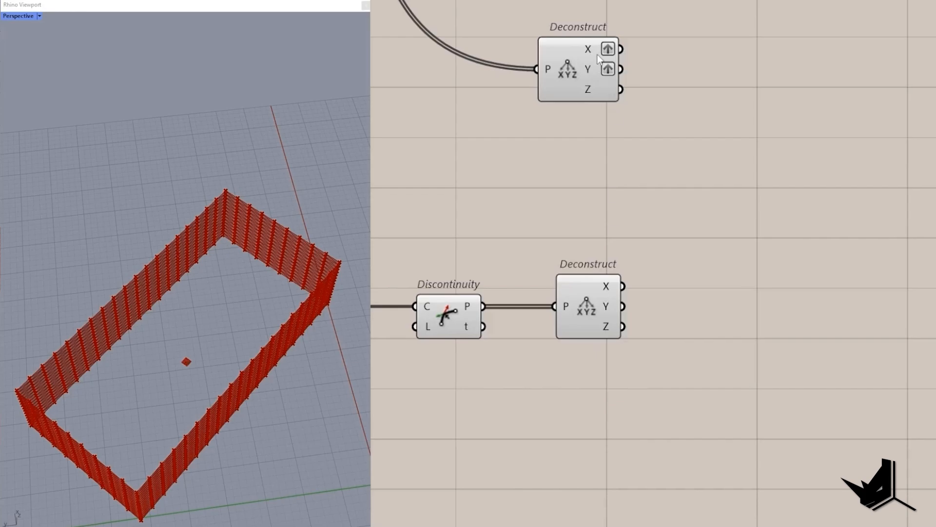
{"action": "double_click", "coordinate": [576, 232]}
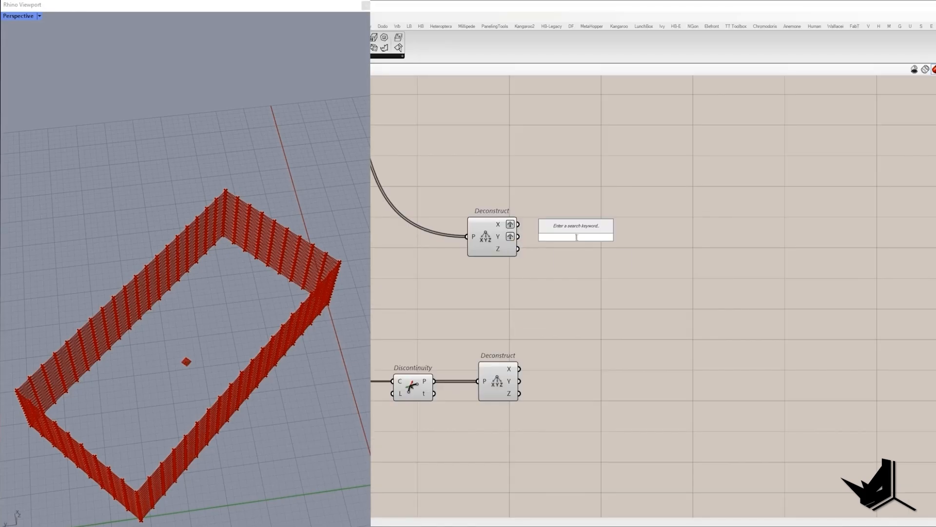
{"action": "type", "text": "expression"}
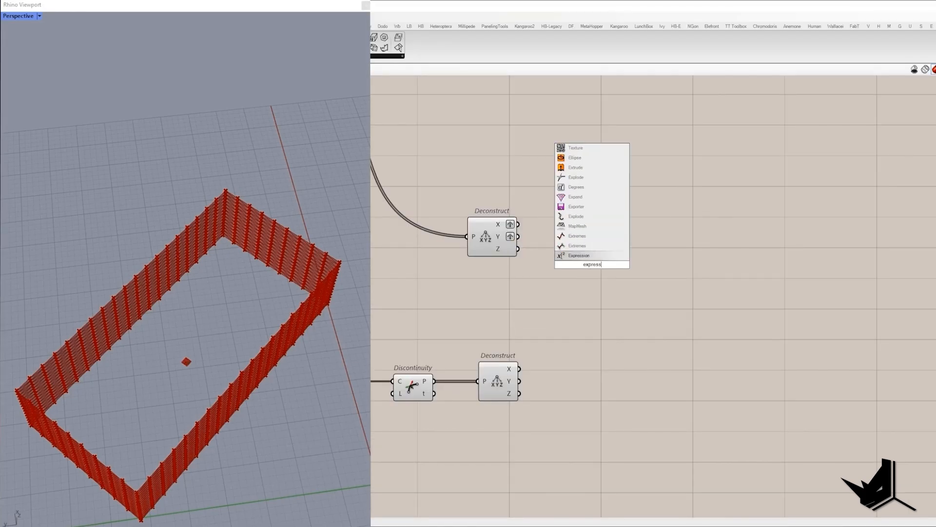
{"action": "key", "text": "Return"}
{"action": "scroll", "coordinate": [531, 273], "scroll_direction": "up", "scroll_amount": 5}
{"action": "left_click", "coordinate": [510, 268]}
{"action": "scroll", "coordinate": [510, 269], "scroll_direction": "down", "scroll_amount": 2}
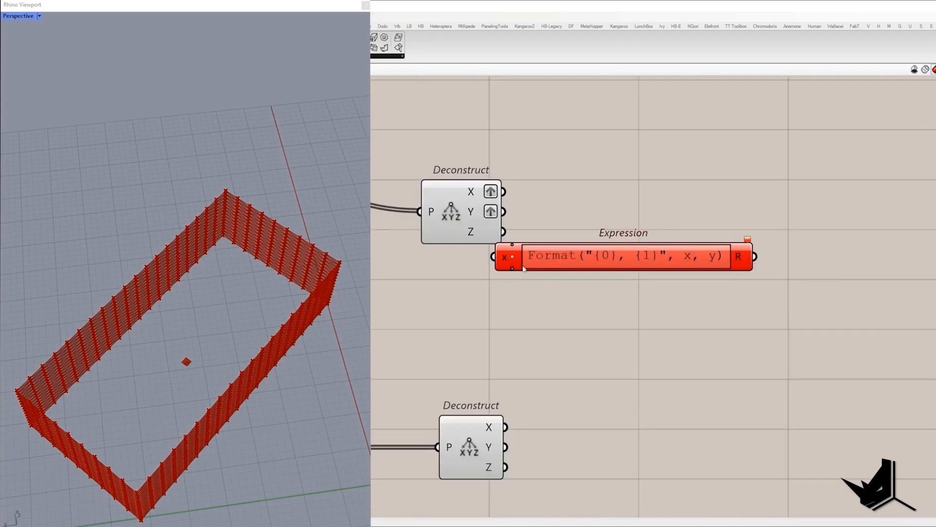
{"action": "left_click_drag", "start_coordinate": [510, 264], "coordinate": [565, 241]}
Set the formula of the Expression component to Round(x,3)
{"action": "scroll", "coordinate": [498, 296], "scroll_direction": "up", "scroll_amount": 4}
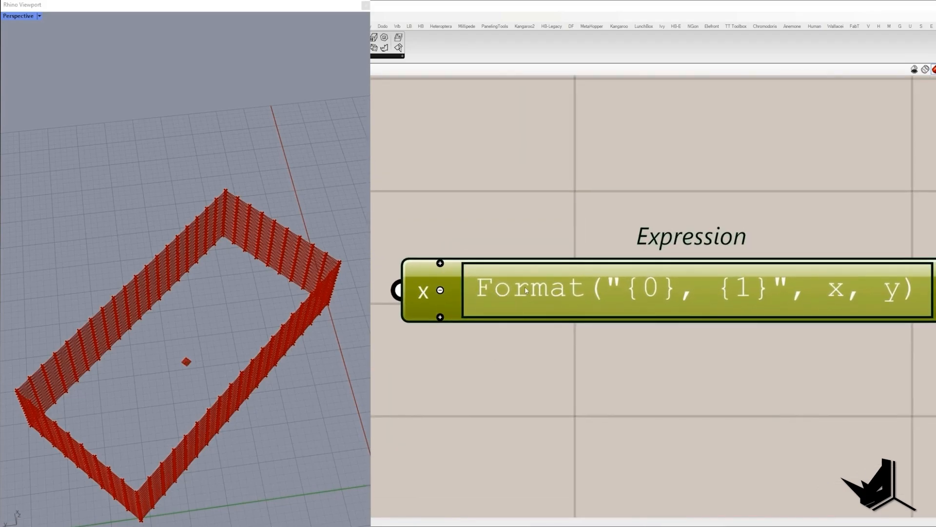
{"action": "double_click", "coordinate": [526, 290]}
{"action": "type", "text": "R"}
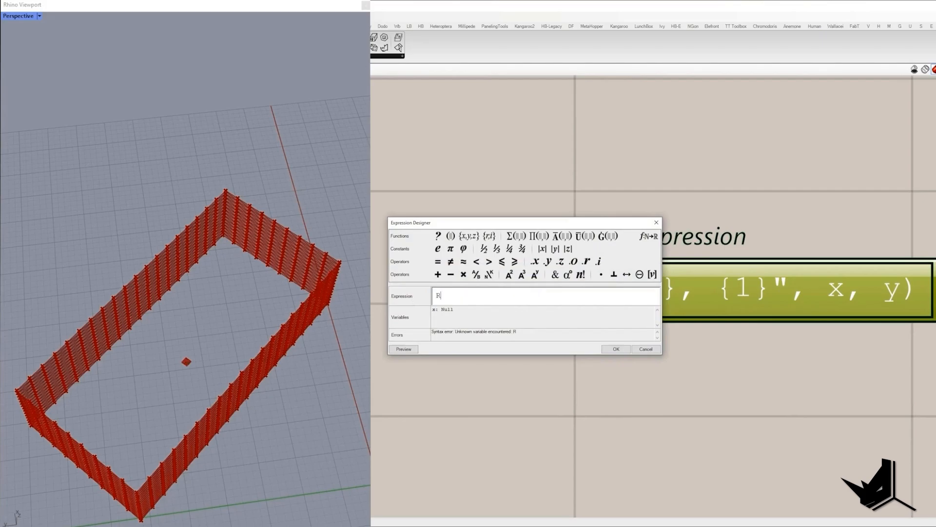
{"action": "type", "text": "ound ("}
{"action": "type", "text": "x,"}
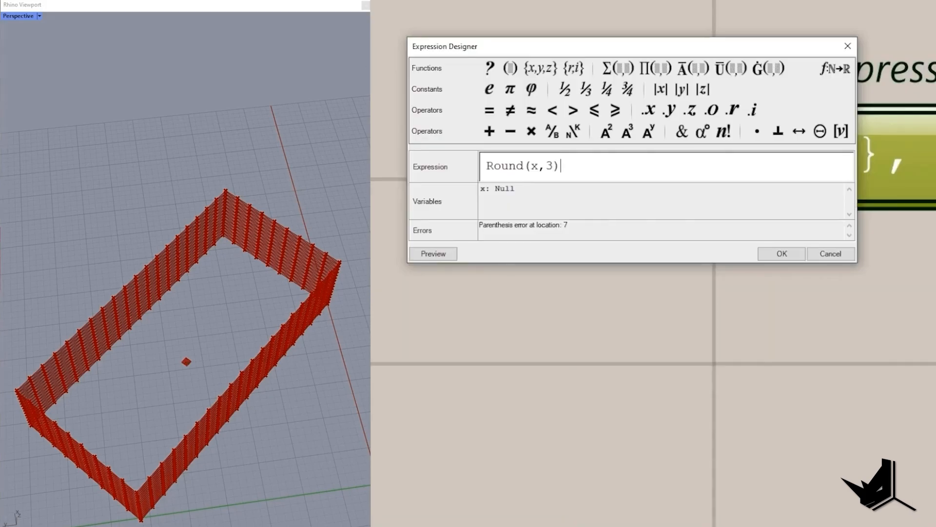
{"action": "left_click", "coordinate": [781, 256]}
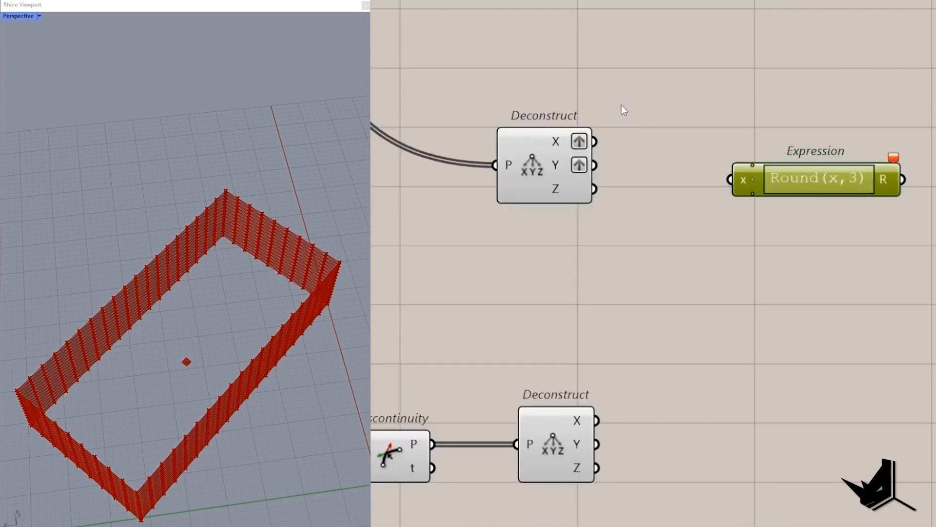
Connect the mesh vertices' X output to the Round(x,3) Expression and add a copy of it below, fed by the Y output
{"action": "left_click_drag", "start_coordinate": [596, 141], "coordinate": [731, 179]}
{"action": "scroll", "coordinate": [707, 127], "scroll_direction": "up", "scroll_amount": 3}
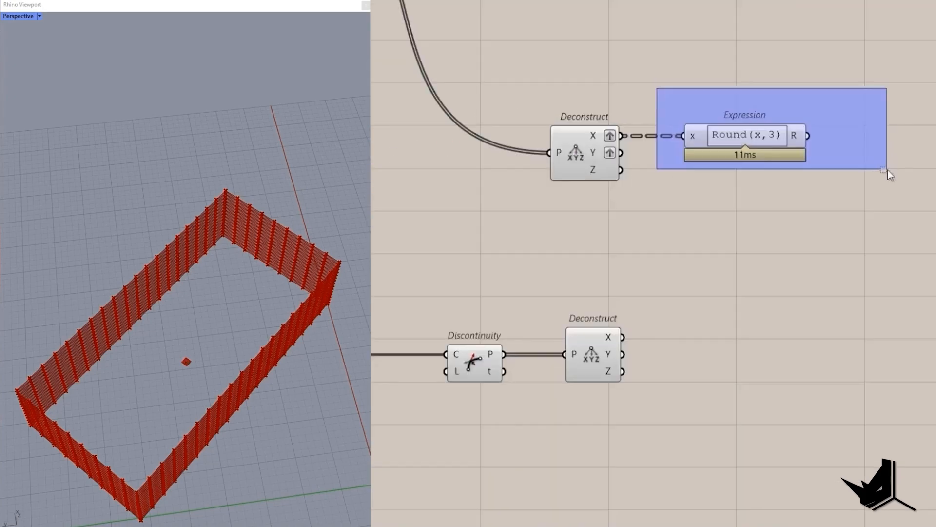
{"action": "left_click_drag", "start_coordinate": [623, 70], "coordinate": [935, 204]}
{"action": "scroll", "coordinate": [764, 139], "scroll_direction": "down", "scroll_amount": 3}
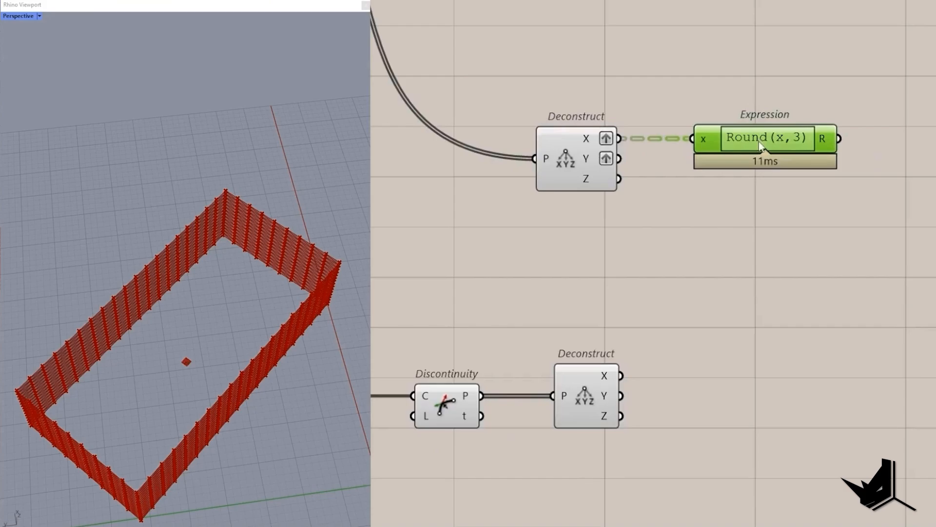
{"action": "left_click_drag", "start_coordinate": [759, 140], "coordinate": [767, 196], "text": "alt"}
{"action": "left_click_drag", "start_coordinate": [619, 159], "coordinate": [720, 200]}
{"action": "left_click_drag", "start_coordinate": [760, 149], "coordinate": [768, 119]}
Copy both Round(x,3) Expressions beside the corner points' Deconstruct component and connect its X and Y outputs to them
{"action": "left_click_drag", "start_coordinate": [887, 257], "coordinate": [740, 82]}
{"action": "left_click_drag", "start_coordinate": [751, 116], "coordinate": [763, 351], "text": "alt"}
{"action": "left_click_drag", "start_coordinate": [712, 344], "coordinate": [711, 428]}
Add an Equality component beside the Expressions and connect the vertices' rounded X result to its A input
{"action": "right_click_drag", "start_coordinate": [934, 295], "coordinate": [654, 359]}
{"action": "scroll", "coordinate": [656, 356], "scroll_direction": "down", "scroll_amount": 1}
{"action": "double_click", "coordinate": [683, 303]}
{"action": "type", "text": "eq"}
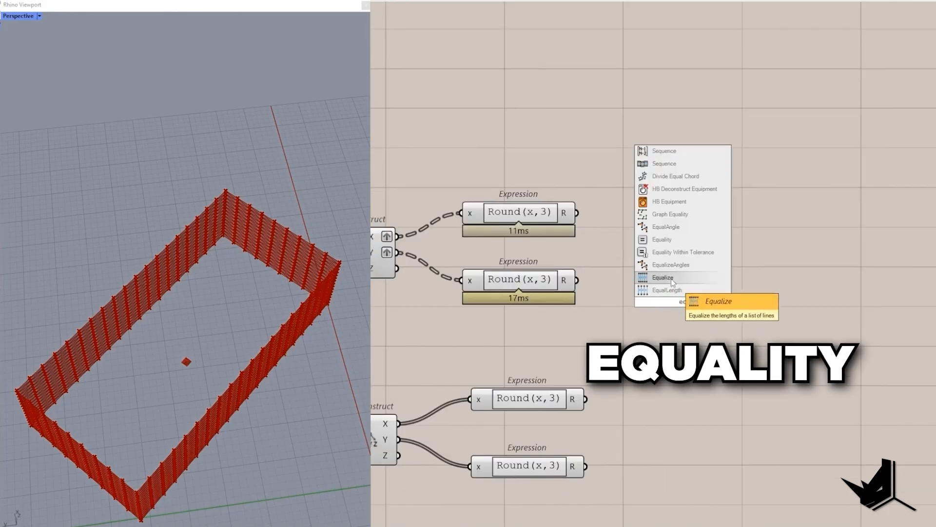
{"action": "left_click", "coordinate": [662, 239]}
{"action": "left_click_drag", "start_coordinate": [629, 188], "coordinate": [425, 239]}
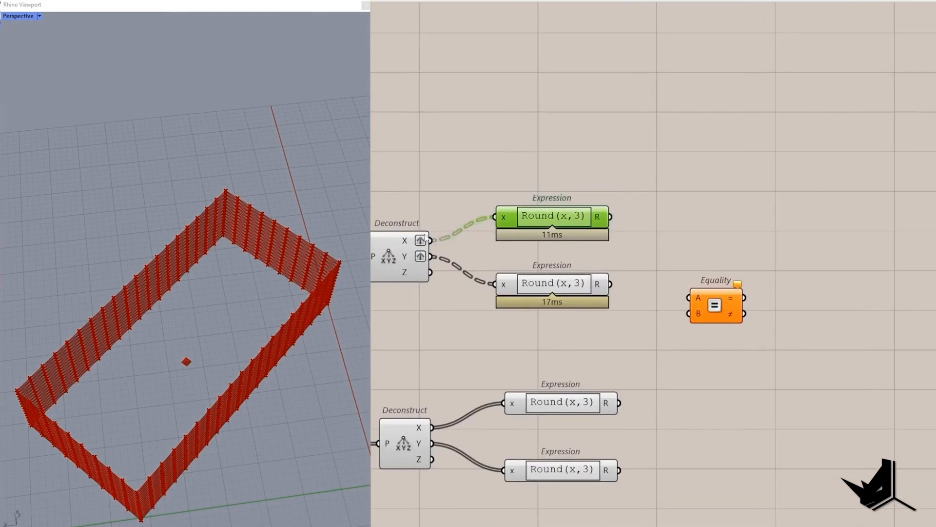
{"action": "left_click_drag", "start_coordinate": [610, 217], "coordinate": [689, 297]}
Connect the corner points' rounded X result to Equality's B input
{"action": "scroll", "coordinate": [734, 315], "scroll_direction": "down", "scroll_amount": 2}
{"action": "scroll", "coordinate": [711, 320], "scroll_direction": "up", "scroll_amount": 3}
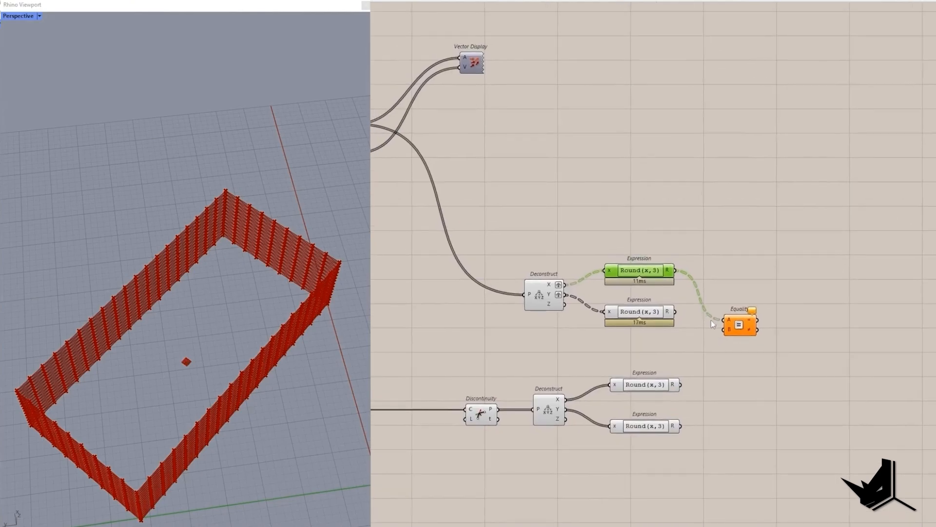
{"action": "left_click", "coordinate": [771, 348]}
{"action": "scroll", "coordinate": [683, 381], "scroll_direction": "down", "scroll_amount": 1}
{"action": "right_click_drag", "start_coordinate": [663, 388], "coordinate": [742, 381]}
{"action": "left_click_drag", "start_coordinate": [742, 381], "coordinate": [590, 440]}
{"action": "scroll", "coordinate": [651, 376], "scroll_direction": "up", "scroll_amount": 2}
{"action": "right_click_drag", "start_coordinate": [530, 385], "coordinate": [617, 383]}
{"action": "scroll", "coordinate": [617, 383], "scroll_direction": "down", "scroll_amount": 1}
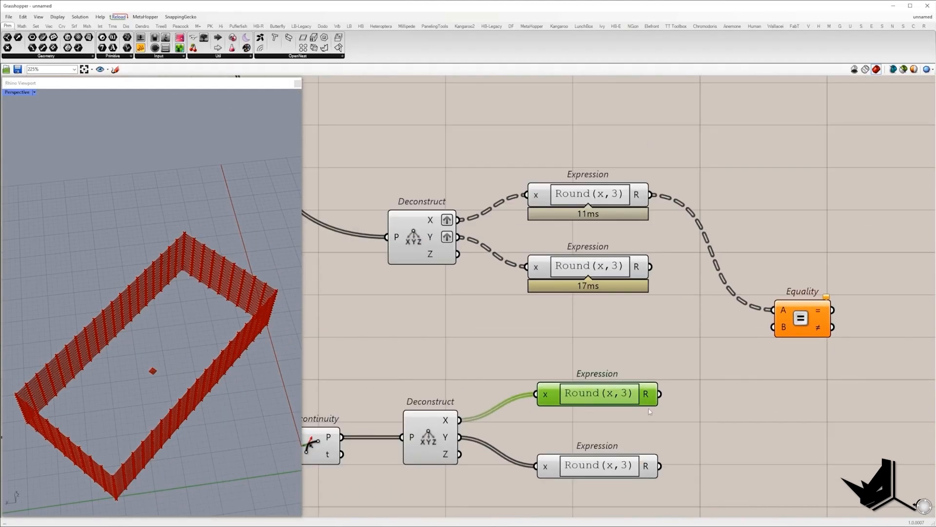
{"action": "left_click_drag", "start_coordinate": [658, 394], "coordinate": [773, 327]}
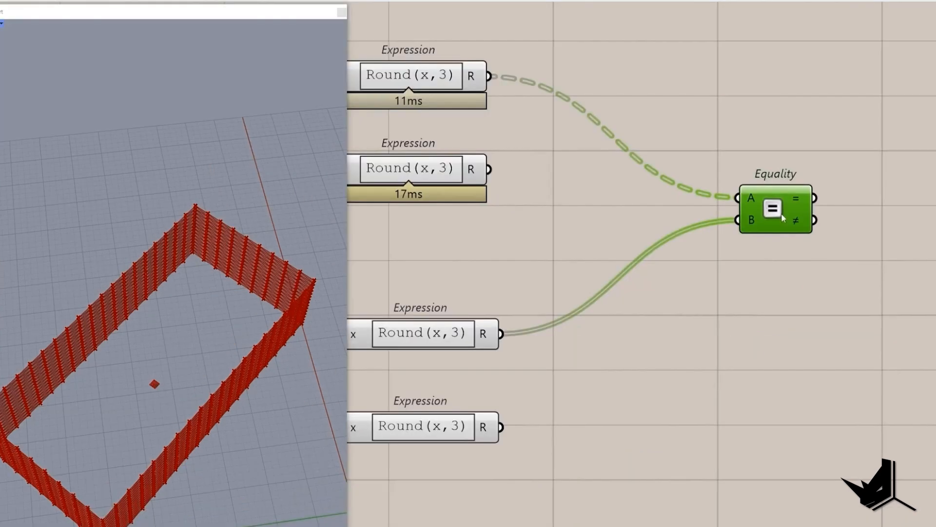
Add a second Equality component below the first, taking the vertices' rounded Y as A and the corners' rounded Y as B
{"action": "right_click_drag", "start_coordinate": [784, 215], "coordinate": [718, 232]}
{"action": "scroll", "coordinate": [719, 232], "scroll_direction": "down", "scroll_amount": 1}
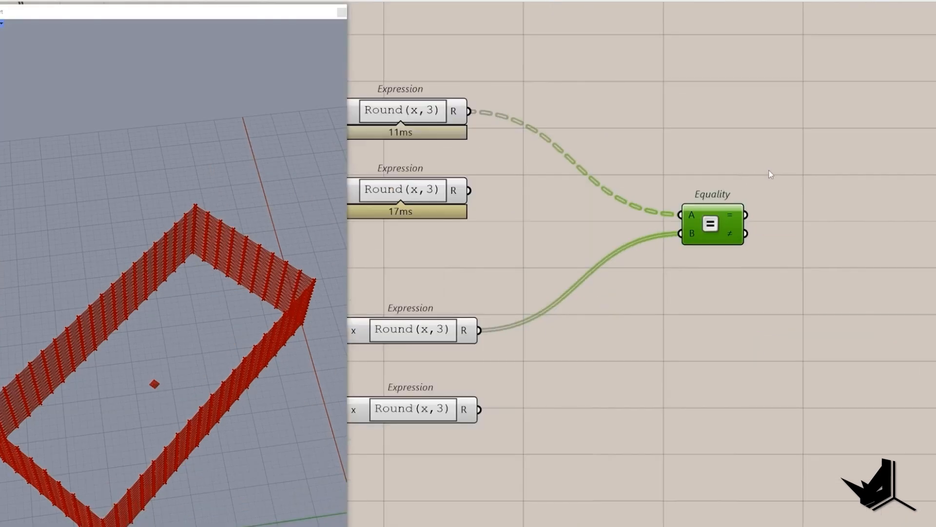
{"action": "left_click_drag", "start_coordinate": [769, 170], "coordinate": [470, 191]}
{"action": "left_click_drag", "start_coordinate": [687, 349], "coordinate": [479, 410]}
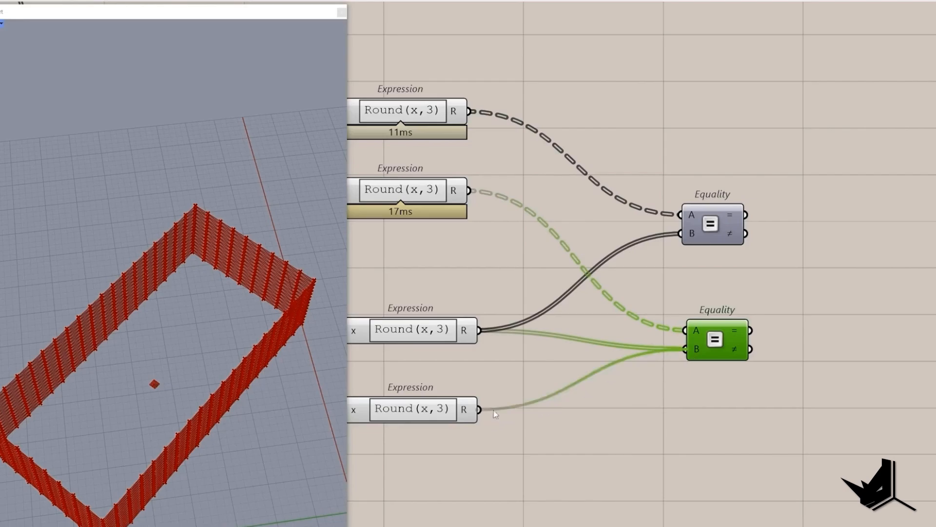
Add a Gate And component and connect the = outputs of both Equality components to its A and B inputs
{"action": "right_click_drag", "start_coordinate": [732, 311], "coordinate": [655, 377]}
{"action": "mouse_move", "coordinate": [653, 258]}
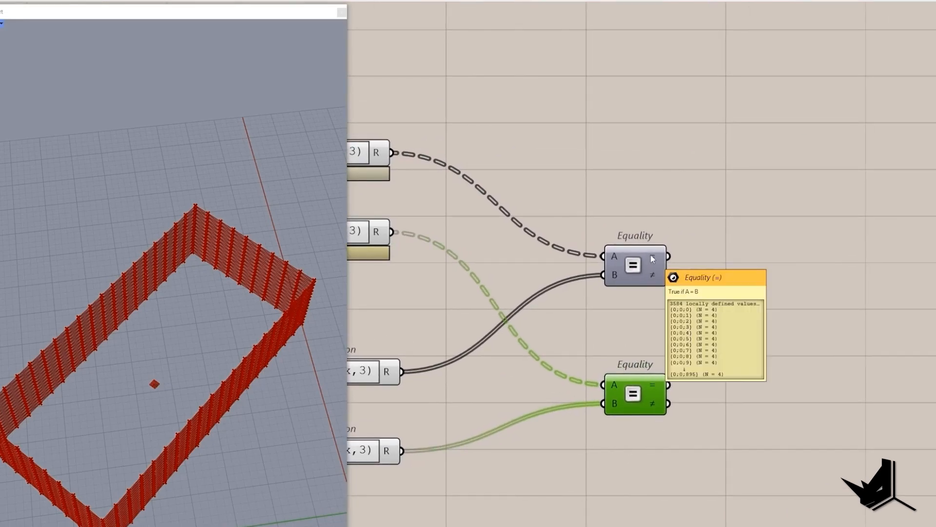
{"action": "scroll", "coordinate": [740, 314], "scroll_direction": "down", "scroll_amount": 2}
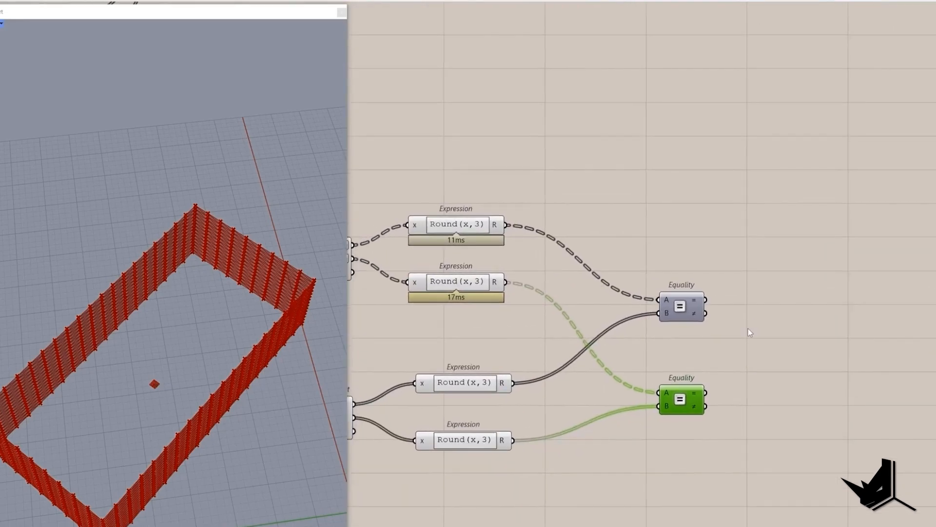
{"action": "scroll", "coordinate": [748, 329], "scroll_direction": "down", "scroll_amount": 1}
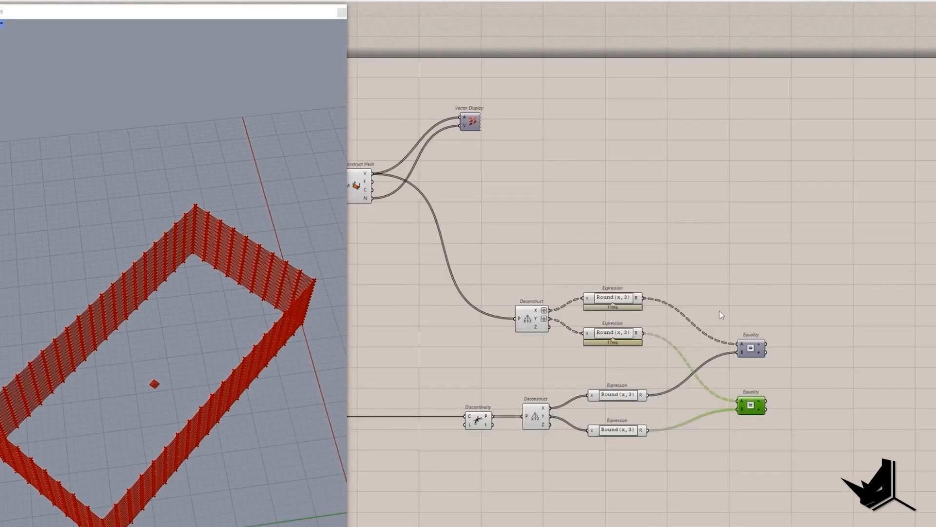
{"action": "double_click", "coordinate": [799, 309]}
{"action": "type", "text": "gate and"}
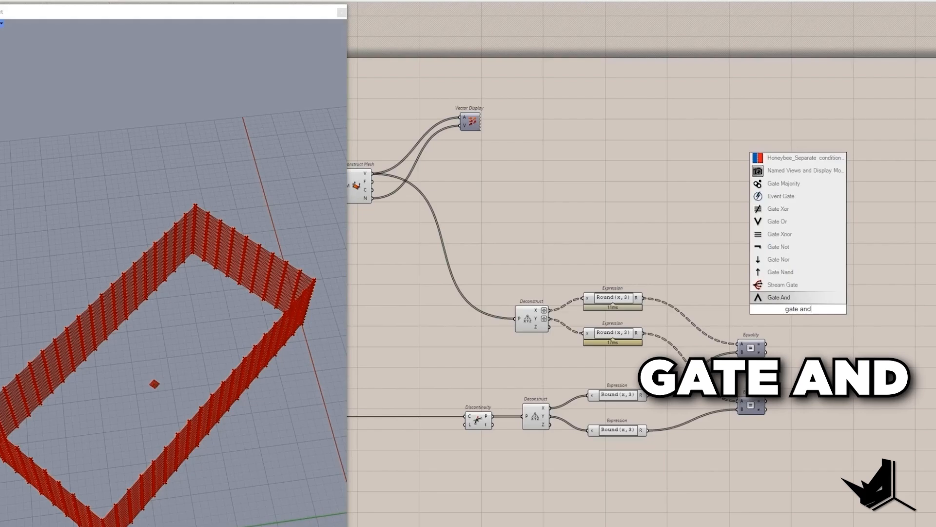
{"action": "left_click", "coordinate": [789, 295]}
{"action": "scroll", "coordinate": [796, 302], "scroll_direction": "up", "scroll_amount": 2}
{"action": "left_click_drag", "start_coordinate": [778, 307], "coordinate": [785, 417]}
{"action": "right_click_drag", "start_coordinate": [774, 376], "coordinate": [651, 303]}
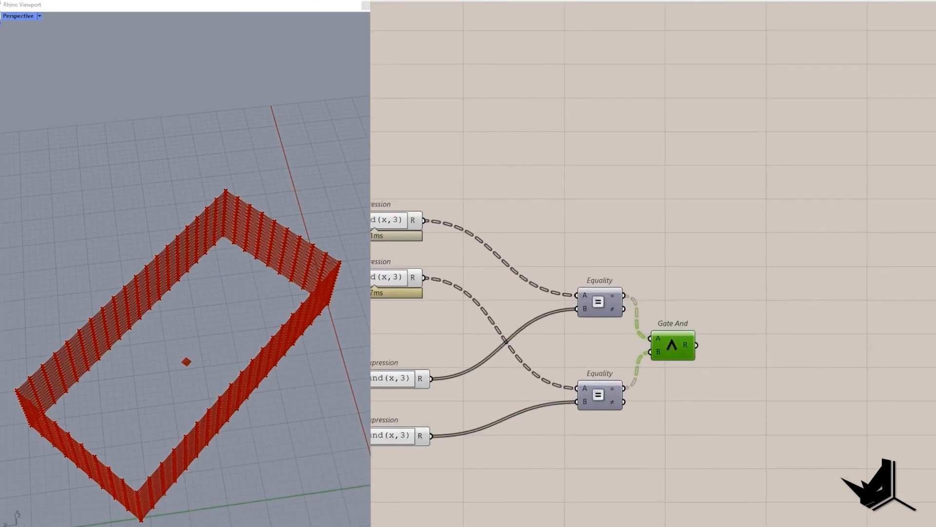
Add a Param Viewer fed by Gate And's R output to inspect its data structure
{"action": "scroll", "coordinate": [670, 354], "scroll_direction": "down", "scroll_amount": 3}
{"action": "left_click_drag", "start_coordinate": [714, 318], "coordinate": [759, 336]}
{"action": "left_click", "coordinate": [805, 334]}
{"action": "left_click_drag", "start_coordinate": [796, 338], "coordinate": [754, 346]}
{"action": "scroll", "coordinate": [744, 325], "scroll_direction": "up", "scroll_amount": 2}
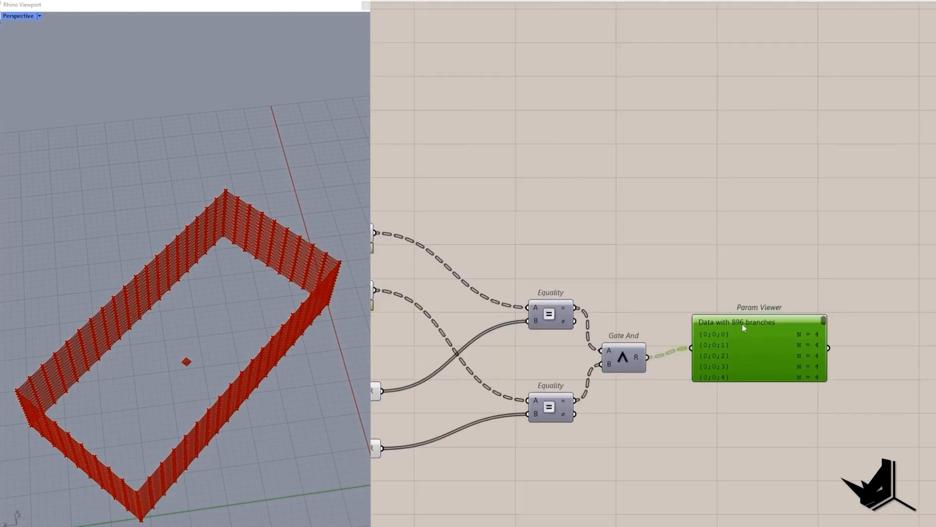
{"action": "scroll", "coordinate": [757, 336], "scroll_direction": "down", "scroll_amount": 2}
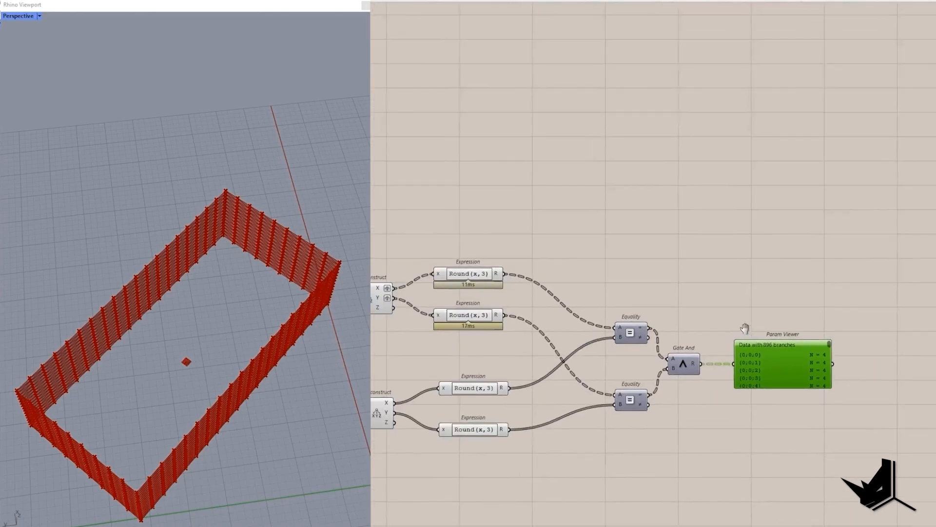
Attach another Param Viewer to the Deconstruct Mesh component's N output to compare its data structure with Gate And's
{"action": "scroll", "coordinate": [643, 284], "scroll_direction": "down", "scroll_amount": 2}
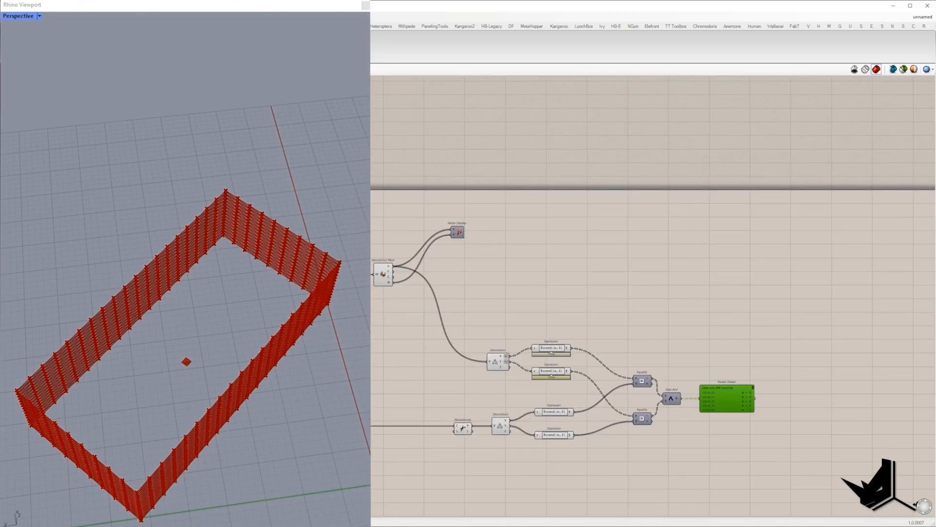
{"action": "scroll", "coordinate": [464, 291], "scroll_direction": "up", "scroll_amount": 1}
{"action": "scroll", "coordinate": [463, 290], "scroll_direction": "up", "scroll_amount": 1}
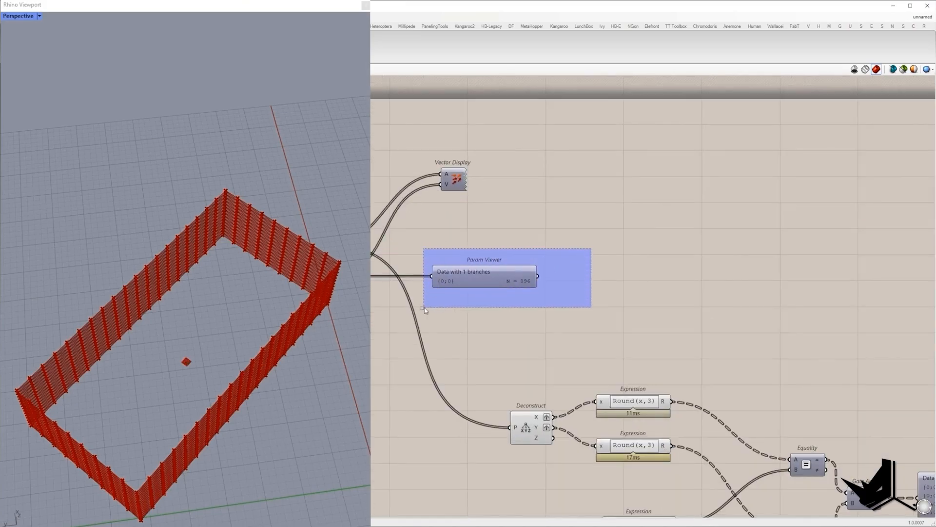
{"action": "scroll", "coordinate": [474, 276], "scroll_direction": "down", "scroll_amount": 1}
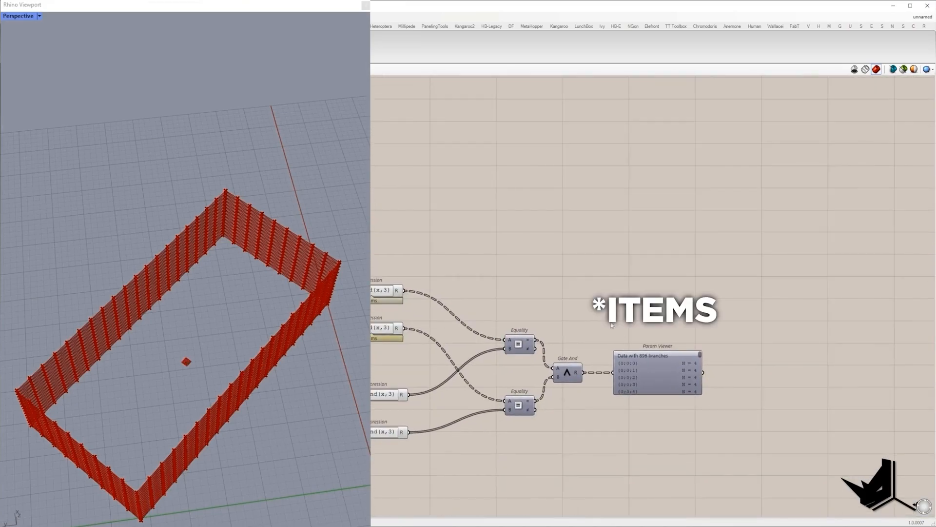
Insert a Flip Matrix component between Gate And and its Param Viewer
{"action": "double_click", "coordinate": [610, 321]}
{"action": "type", "text": "fl"}
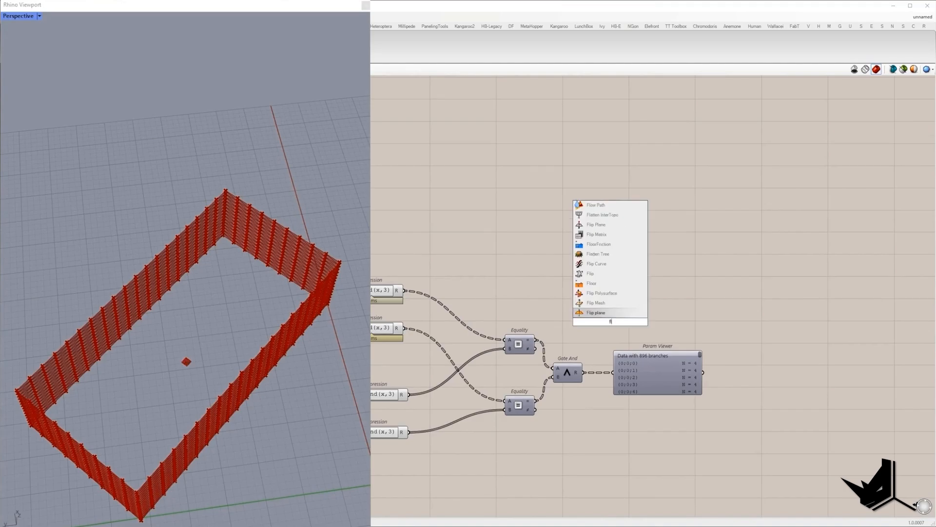
{"action": "type", "text": "ip"}
{"action": "left_click", "coordinate": [602, 295]}
{"action": "left_click_drag", "start_coordinate": [583, 372], "coordinate": [595, 322]}
{"action": "left_click_drag", "start_coordinate": [626, 321], "coordinate": [610, 372]}
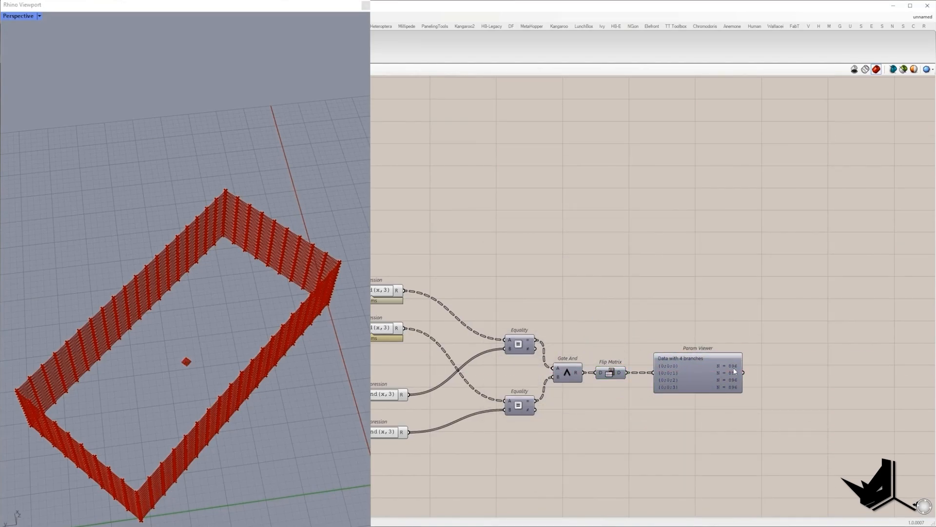
{"action": "scroll", "coordinate": [735, 371], "scroll_direction": "down", "scroll_amount": 2}
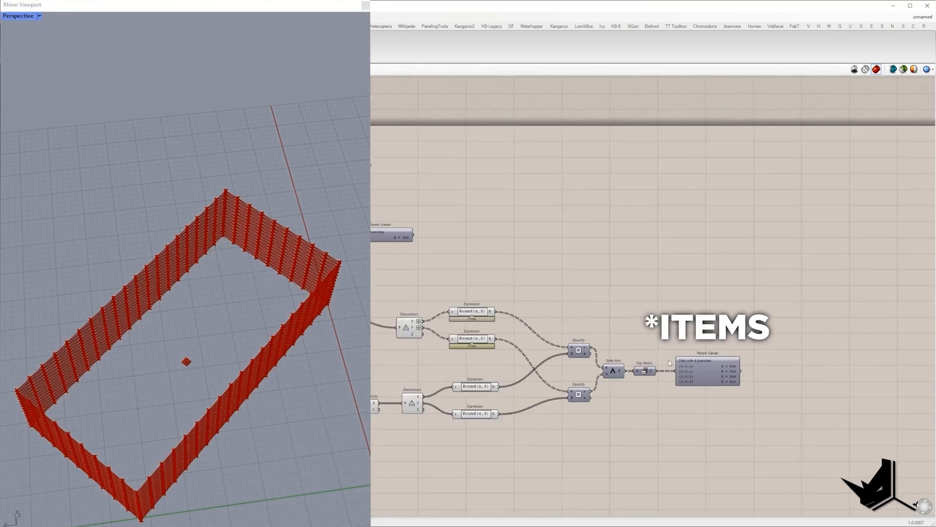
{"action": "right_click_drag", "start_coordinate": [736, 370], "coordinate": [757, 367]}
{"action": "scroll", "coordinate": [683, 383], "scroll_direction": "up", "scroll_amount": 2}
{"action": "left_click", "coordinate": [768, 381]}
{"action": "left_click_drag", "start_coordinate": [687, 342], "coordinate": [809, 413]}
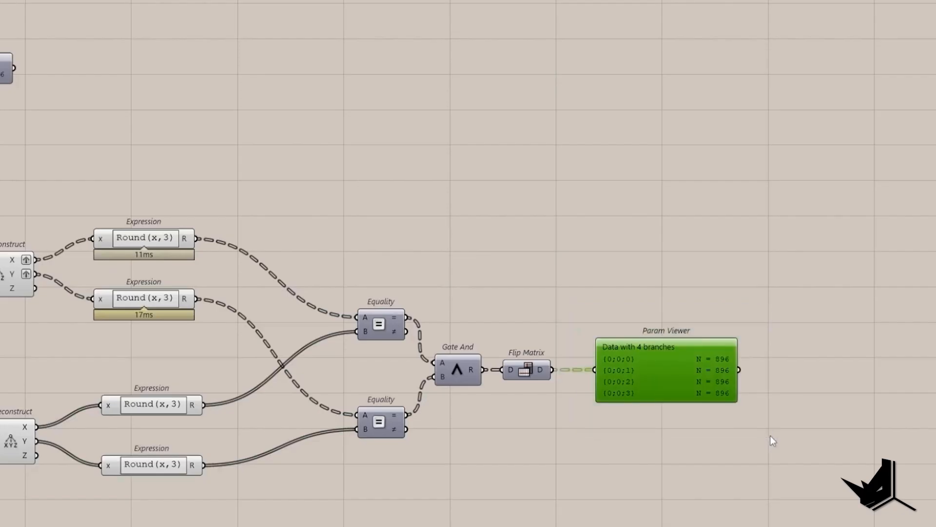
{"action": "left_click_drag", "start_coordinate": [558, 437], "coordinate": [506, 316]}
Graft the X and Y outputs of the Deconstruct component that splits the rectangle's corner points
{"action": "right_click", "coordinate": [181, 387]}
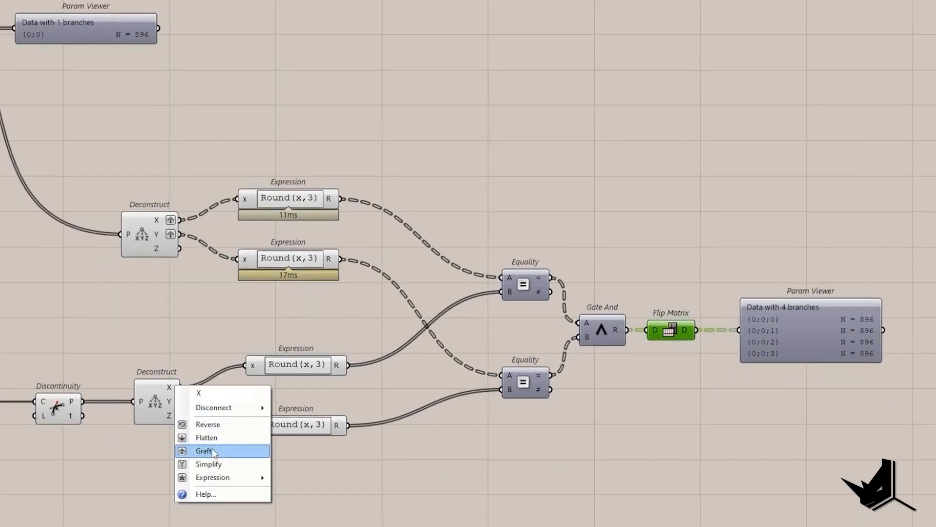
{"action": "left_click", "coordinate": [209, 449]}
{"action": "right_click", "coordinate": [181, 401]}
{"action": "left_click", "coordinate": [213, 465]}
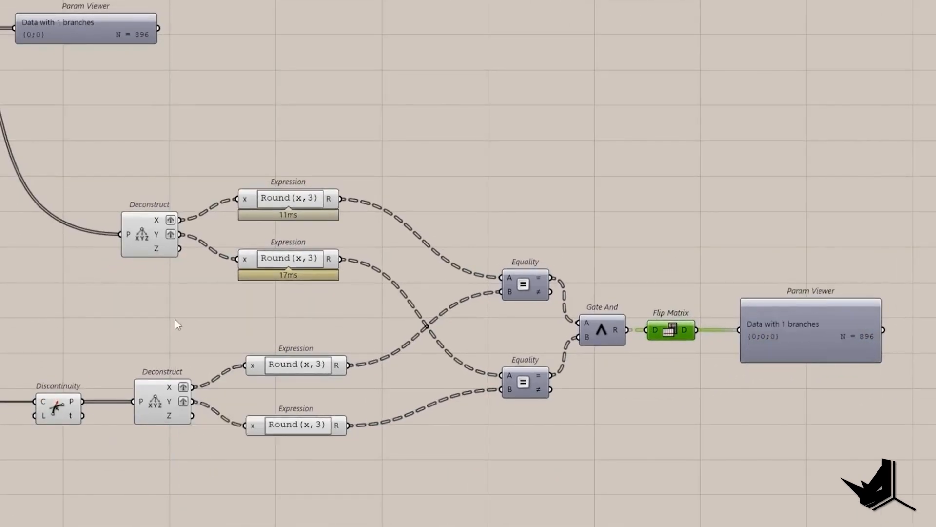
Remove the graft from the Y and X outputs of the Deconstruct component that splits the mesh vertices
{"action": "right_click", "coordinate": [170, 233]}
{"action": "left_click", "coordinate": [196, 298]}
{"action": "right_click", "coordinate": [170, 219]}
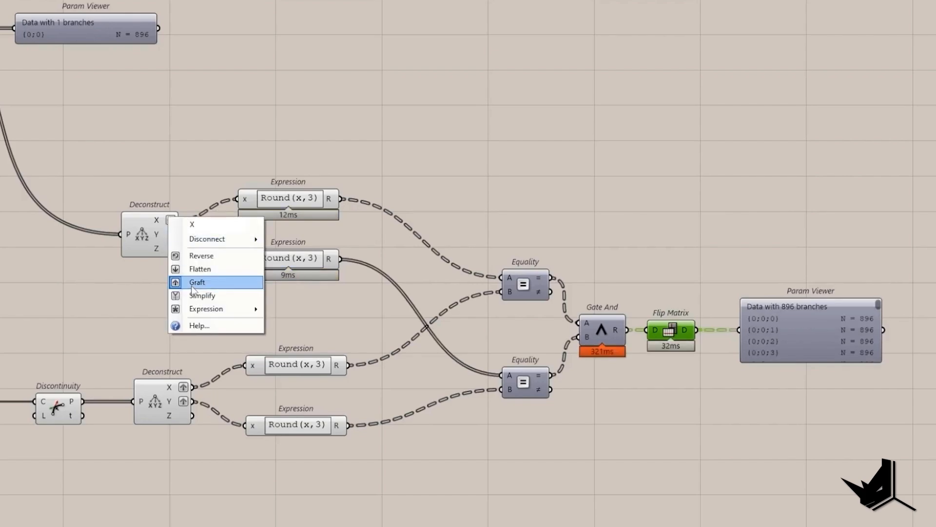
{"action": "left_click", "coordinate": [197, 282]}
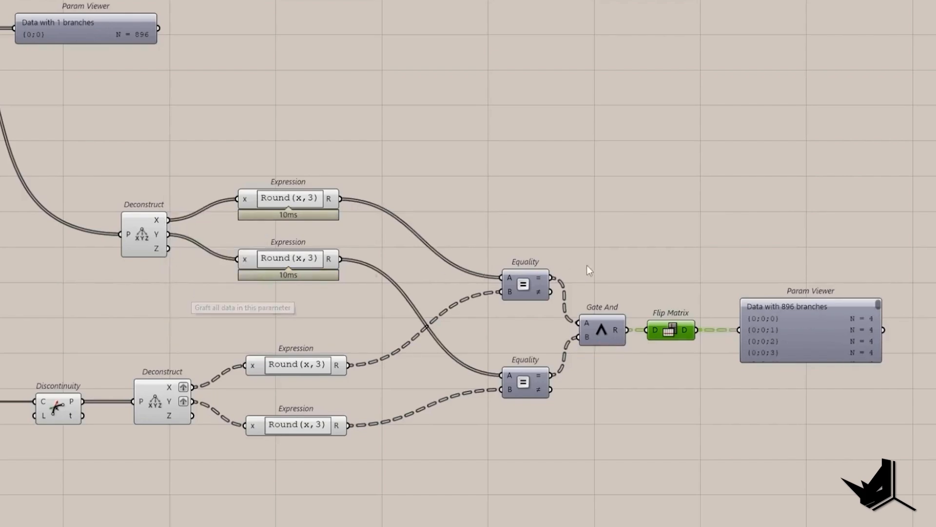
Delete the Flip Matrix component and connect Gate And's R output directly to the Param Viewer
{"action": "left_click", "coordinate": [685, 327]}
{"action": "key", "text": "Delete"}
{"action": "left_click_drag", "start_coordinate": [783, 336], "coordinate": [733, 336]}
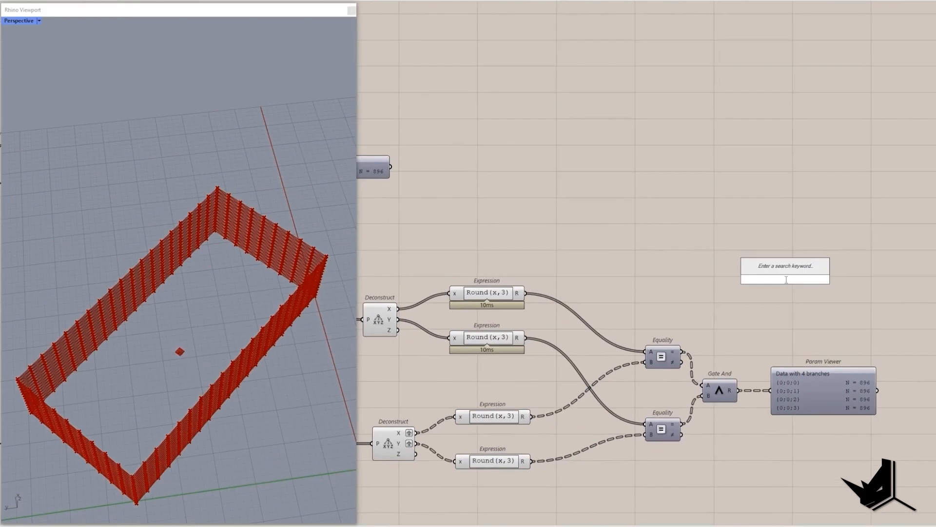
Add a Cull Pattern component above Gate And and connect Gate And's R output to its P input
{"action": "type", "text": "cull"}
{"action": "key", "text": "Return"}
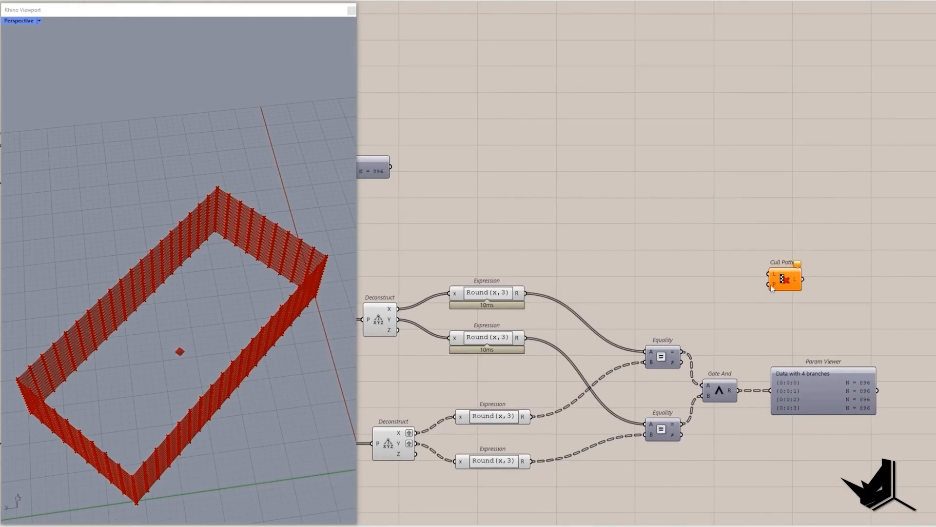
{"action": "left_click_drag", "start_coordinate": [771, 285], "coordinate": [734, 389]}
Delete both Param Viewers and connect the Deconstruct Mesh component's N output to Cull Pattern's L input
{"action": "left_click_drag", "start_coordinate": [905, 418], "coordinate": [848, 361]}
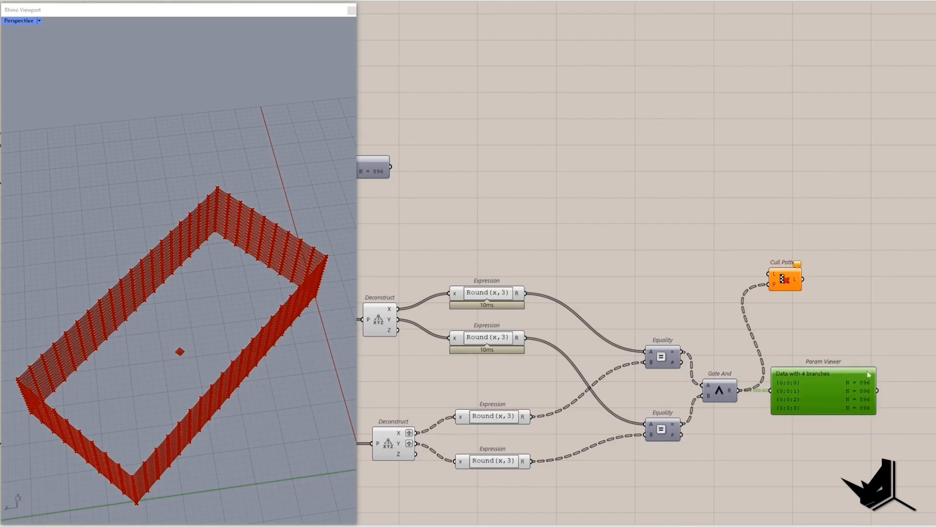
{"action": "scroll", "coordinate": [869, 375], "scroll_direction": "down", "scroll_amount": 3}
{"action": "left_click_drag", "start_coordinate": [831, 298], "coordinate": [415, 225]}
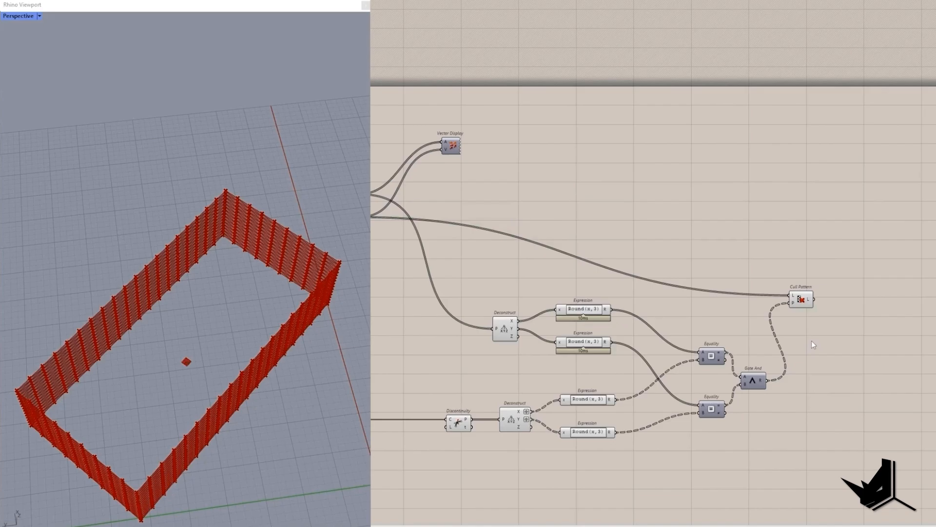
Duplicate the Cull Pattern component above the original and connect Deconstruct Mesh's V output to the copy's L input
{"action": "mouse_move", "coordinate": [810, 300]}
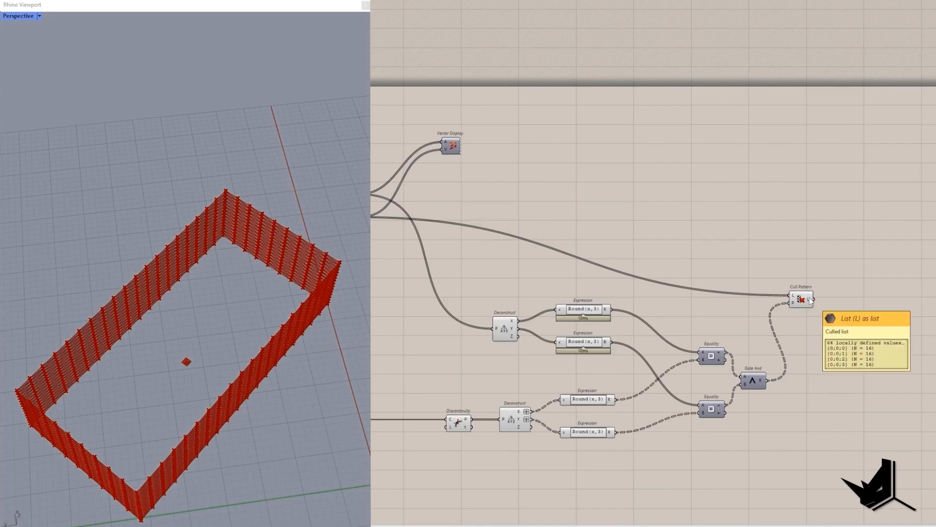
{"action": "right_click_drag", "start_coordinate": [811, 298], "coordinate": [676, 295]}
{"action": "mouse_move", "coordinate": [674, 296]}
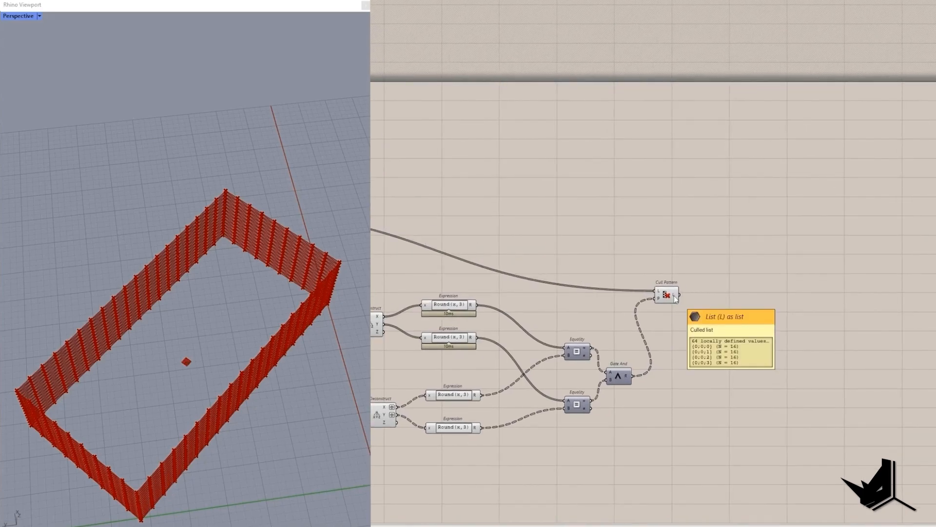
{"action": "scroll", "coordinate": [229, 215], "scroll_direction": "up", "scroll_amount": 5}
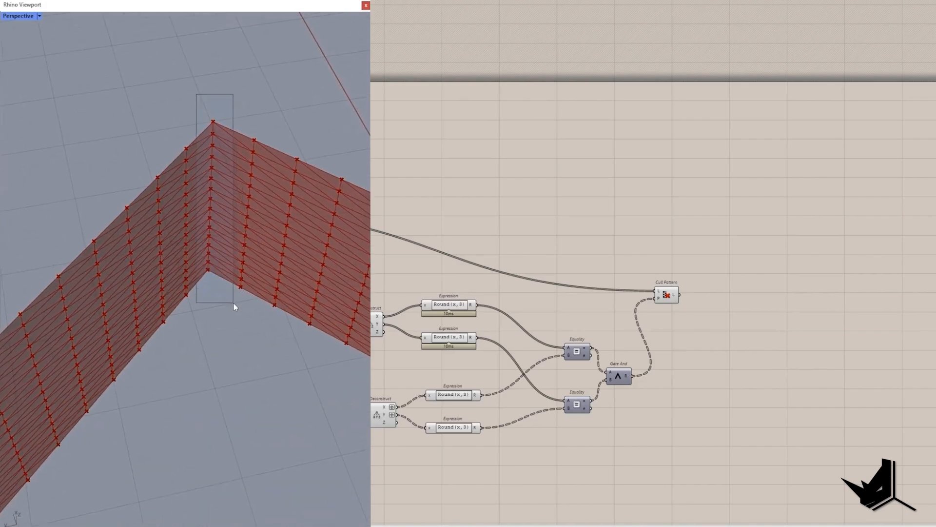
{"action": "left_click_drag", "start_coordinate": [233, 304], "coordinate": [234, 303]}
{"action": "right_click_drag", "start_coordinate": [605, 260], "coordinate": [651, 291]}
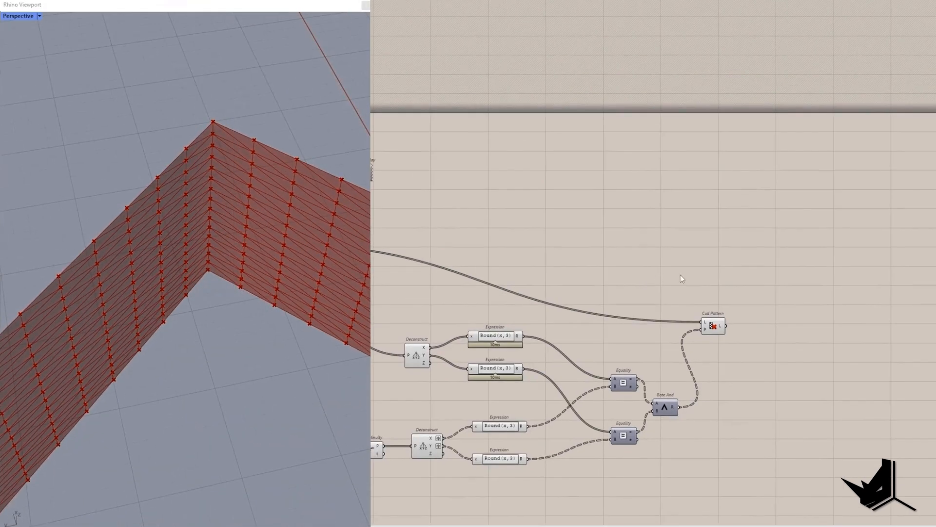
{"action": "key", "text": "ctrl+v"}
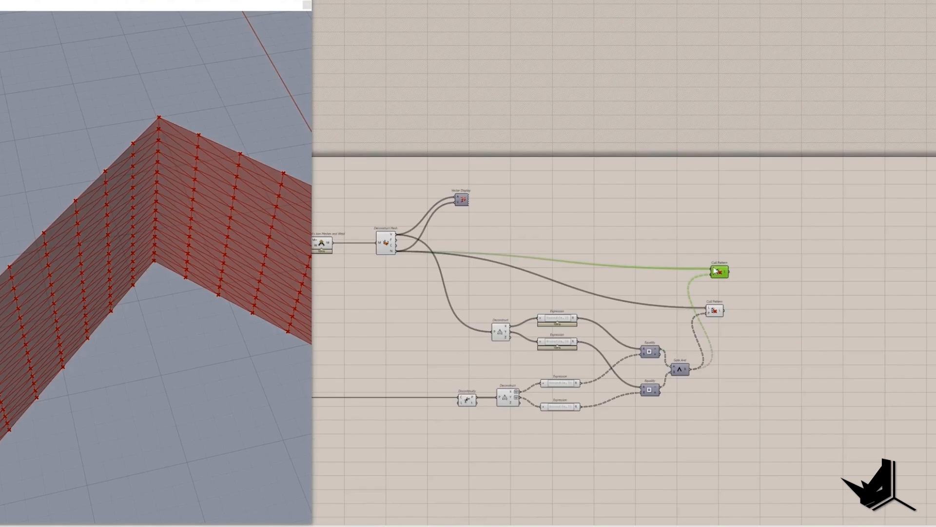
{"action": "left_click_drag", "start_coordinate": [712, 269], "coordinate": [391, 235]}
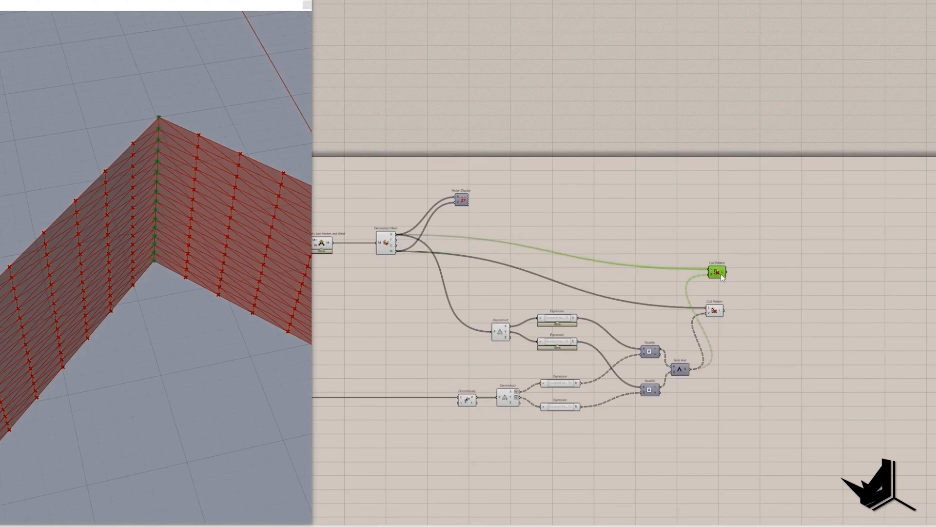
{"action": "scroll", "coordinate": [79, 207], "scroll_direction": "down", "scroll_amount": 10}
{"action": "right_click_drag", "start_coordinate": [79, 208], "coordinate": [115, 205]}
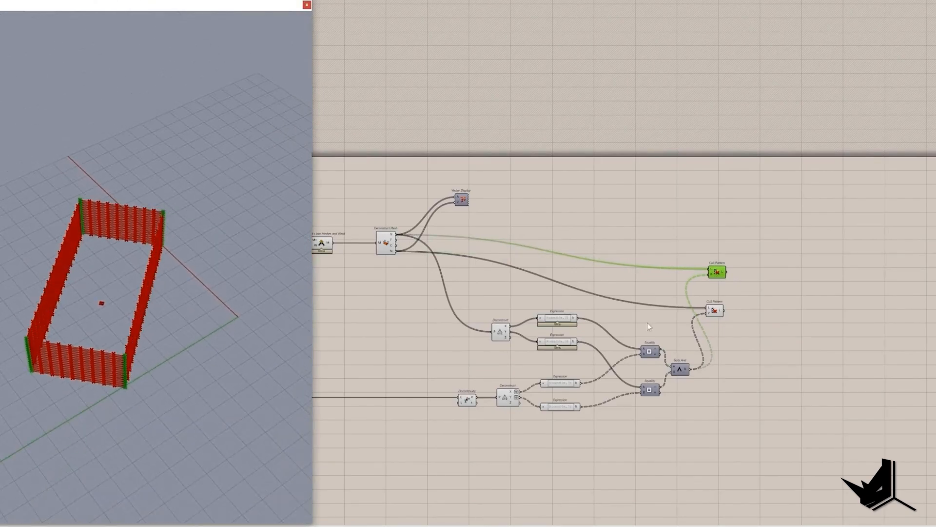
{"action": "left_click", "coordinate": [716, 314]}
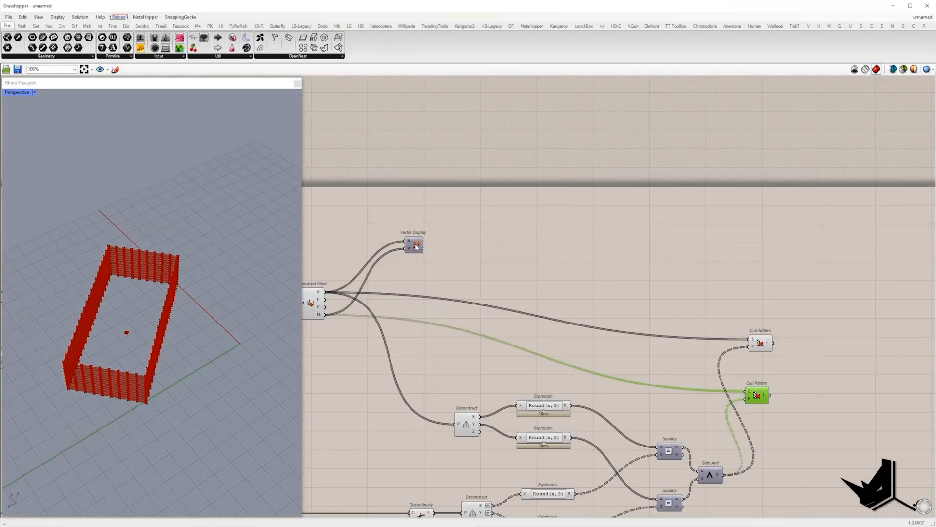
Copy the Vector Display, wire the vertex and normal Cull Pattern outputs to its A and V inputs, and enable its preview
{"action": "left_click_drag", "start_coordinate": [418, 244], "coordinate": [775, 344], "text": "alt"}
{"action": "left_click_drag", "start_coordinate": [808, 347], "coordinate": [803, 368]}
{"action": "right_click", "coordinate": [807, 309]}
{"action": "left_click", "coordinate": [829, 313]}
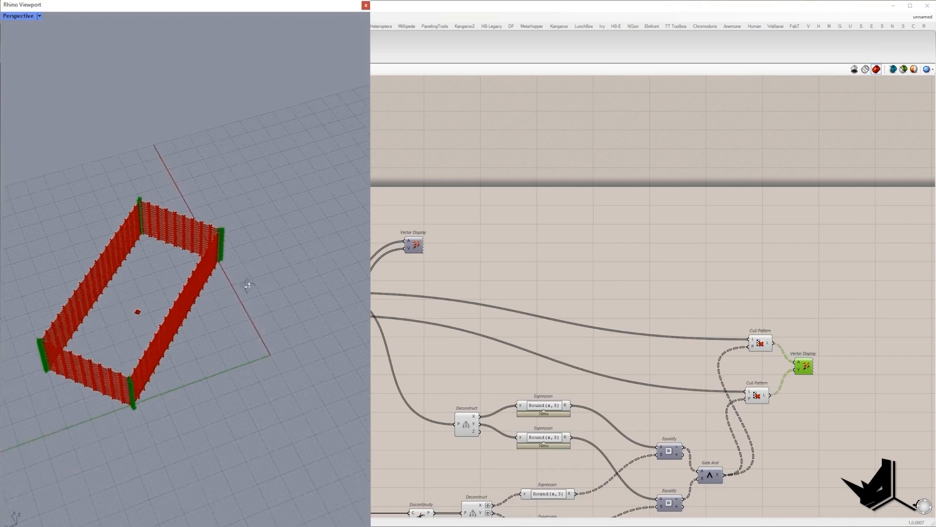
Examine the displayed normals along the mesh corner edges in the Rhino viewport from several angles
{"action": "scroll", "coordinate": [155, 225], "scroll_direction": "up", "scroll_amount": 5}
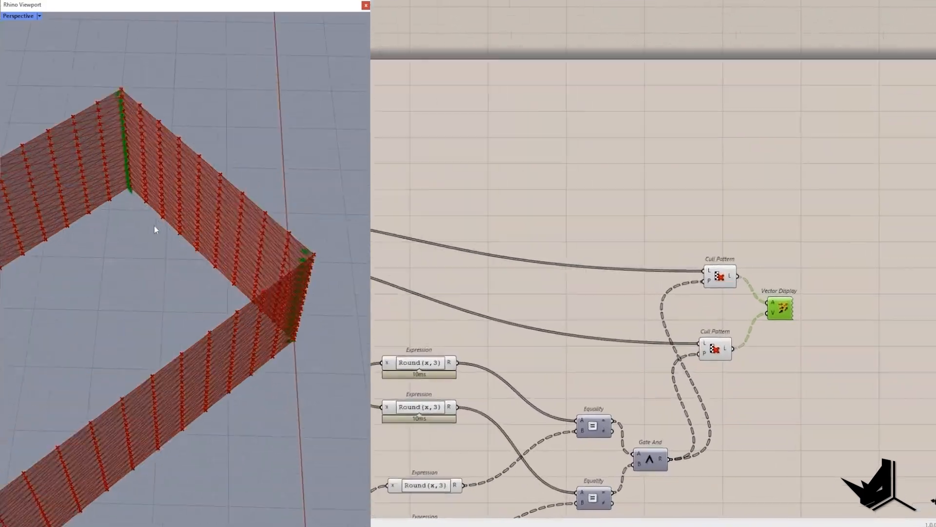
{"action": "scroll", "coordinate": [163, 200], "scroll_direction": "down", "scroll_amount": 2}
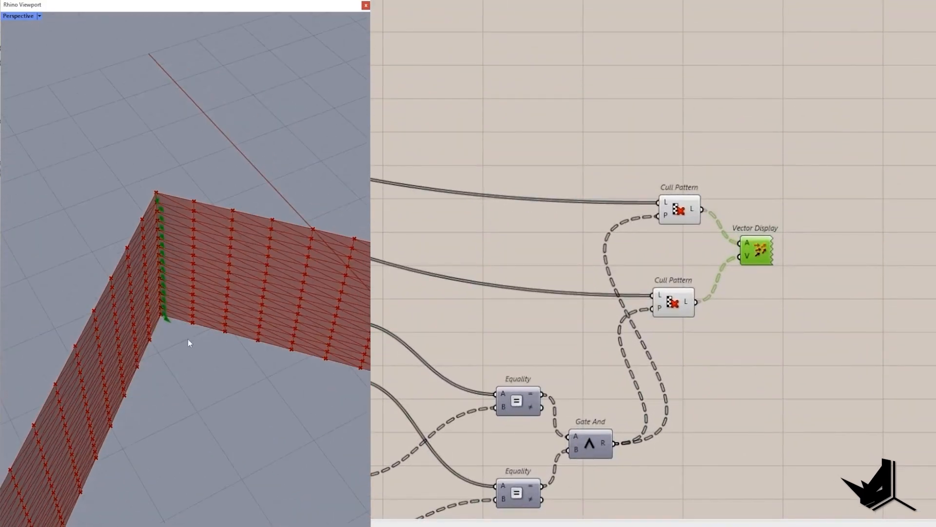
{"action": "right_click_drag", "start_coordinate": [211, 240], "coordinate": [244, 245]}
{"action": "left_click_drag", "start_coordinate": [126, 159], "coordinate": [188, 362]}
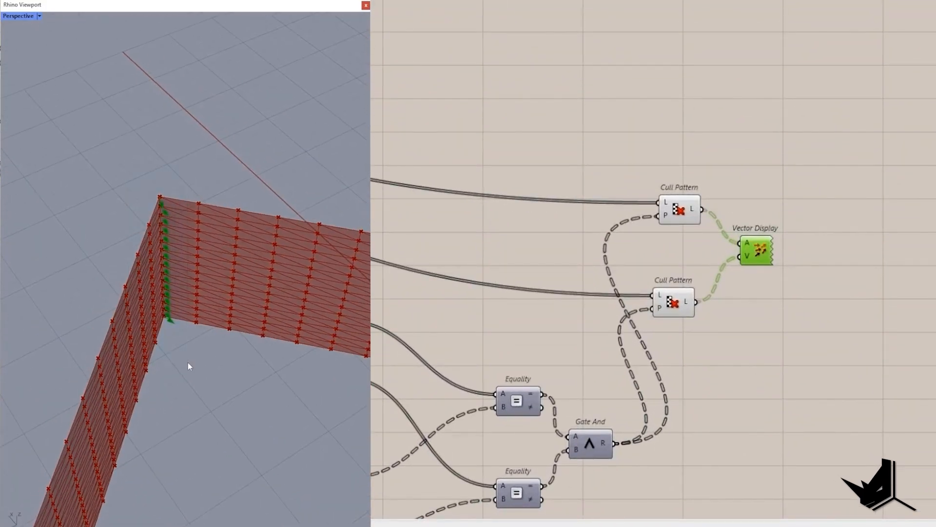
{"action": "mouse_move", "coordinate": [251, 321]}
{"action": "right_mouse_down", "text": "shift"}
{"action": "mouse_move", "coordinate": [133, 311]}
{"action": "mouse_move", "coordinate": [271, 295]}
{"action": "right_mouse_up", "text": "shift"}
{"action": "scroll", "coordinate": [132, 312], "scroll_direction": "down", "scroll_amount": 5}
{"action": "scroll", "coordinate": [264, 273], "scroll_direction": "up", "scroll_amount": 5}
{"action": "left_click_drag", "start_coordinate": [148, 138], "coordinate": [242, 352]}
{"action": "right_click_drag", "start_coordinate": [781, 349], "coordinate": [634, 237]}
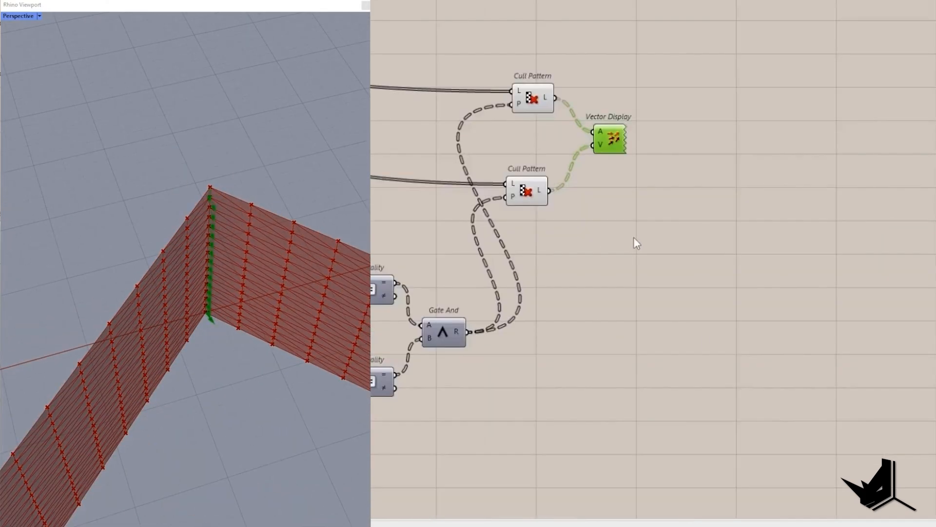
Insert an Average component between the normals' Cull Pattern output and the new Vector Display's V input
{"action": "left_click", "coordinate": [522, 194]}
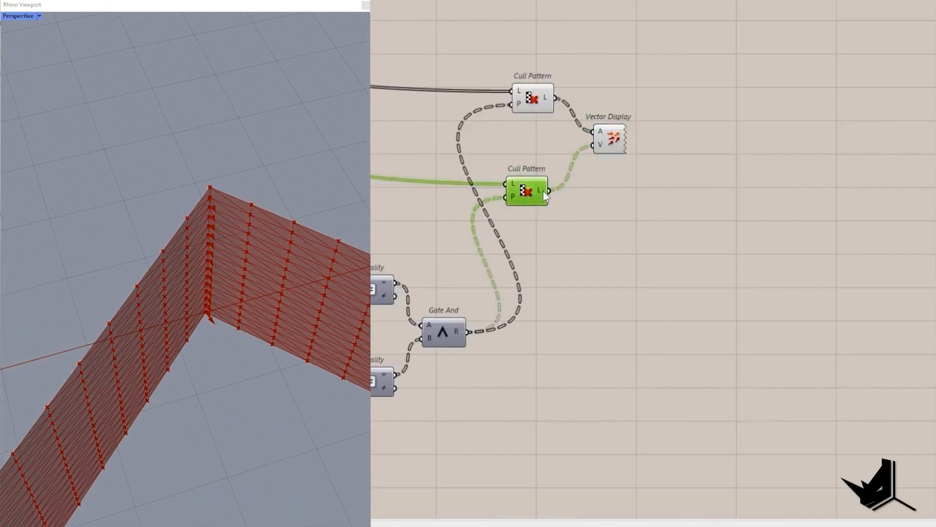
{"action": "double_click", "coordinate": [593, 222]}
{"action": "type", "text": "ave"}
{"action": "key", "text": "Return"}
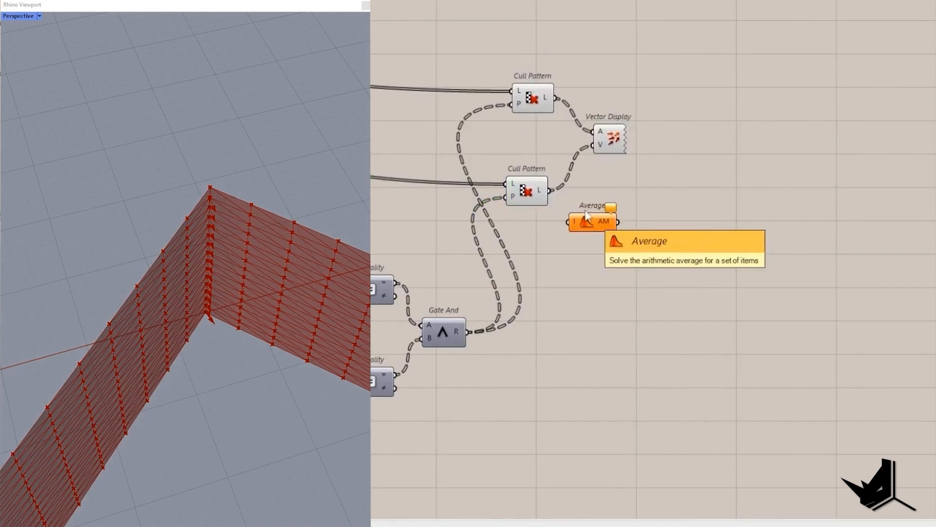
{"action": "left_click_drag", "start_coordinate": [549, 191], "coordinate": [591, 198]}
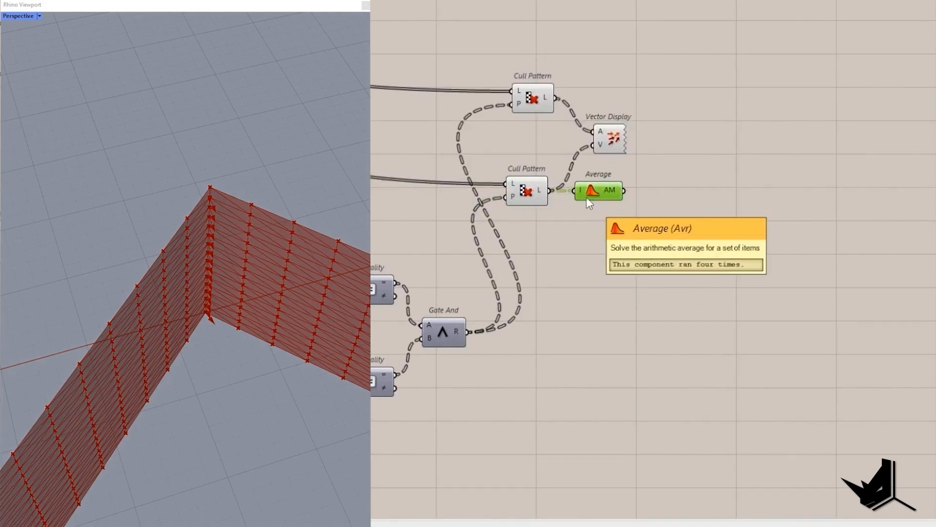
{"action": "left_click_drag", "start_coordinate": [624, 190], "coordinate": [668, 156]}
Turn on the preview of the Vector Display connected directly to Deconstruct Mesh
{"action": "mouse_move", "coordinate": [209, 281]}
{"action": "right_mouse_down"}
{"action": "mouse_move", "coordinate": [215, 217]}
{"action": "mouse_move", "coordinate": [224, 248]}
{"action": "mouse_move", "coordinate": [180, 249]}
{"action": "mouse_move", "coordinate": [118, 268]}
{"action": "mouse_move", "coordinate": [161, 154]}
{"action": "mouse_move", "coordinate": [209, 257]}
{"action": "mouse_move", "coordinate": [21, 322]}
{"action": "mouse_move", "coordinate": [206, 261]}
{"action": "right_mouse_up"}
{"action": "scroll", "coordinate": [163, 269], "scroll_direction": "up", "scroll_amount": 5}
{"action": "left_click_drag", "start_coordinate": [157, 169], "coordinate": [240, 413]}
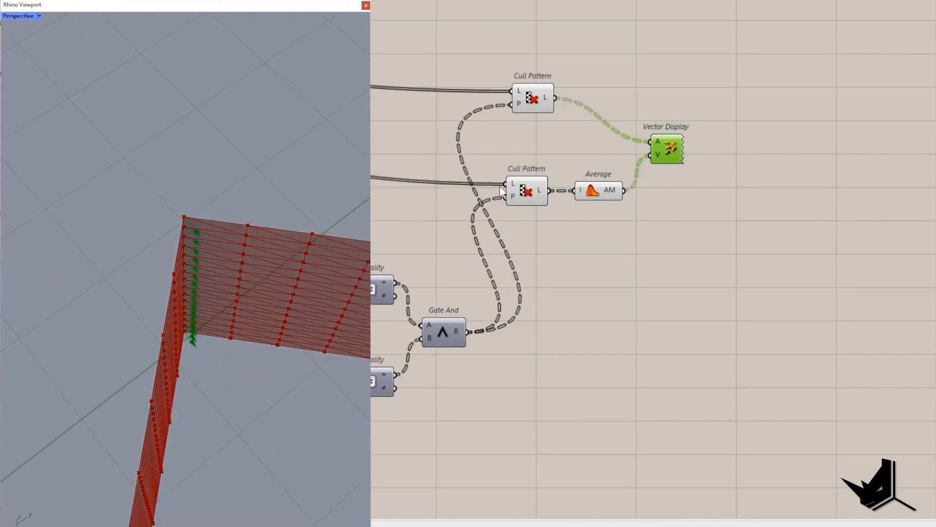
{"action": "scroll", "coordinate": [437, 157], "scroll_direction": "down", "scroll_amount": 4}
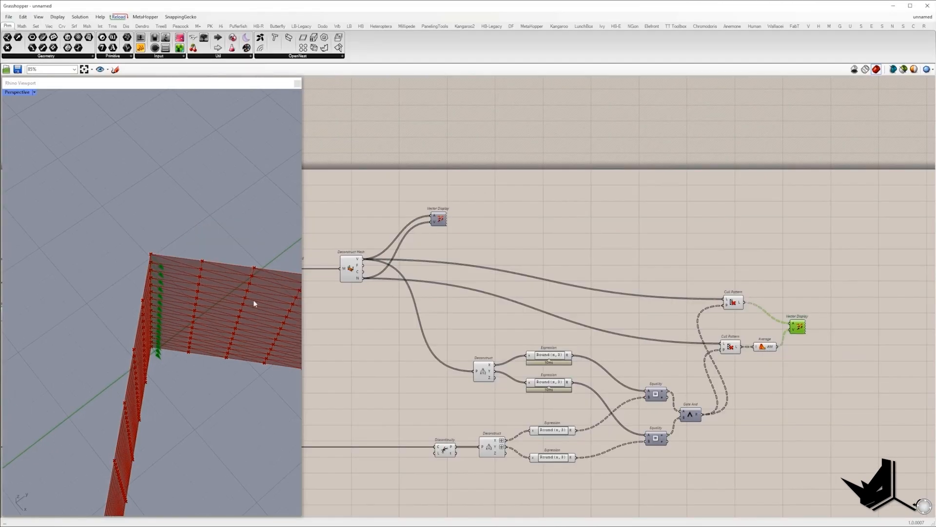
{"action": "left_click", "coordinate": [438, 220]}
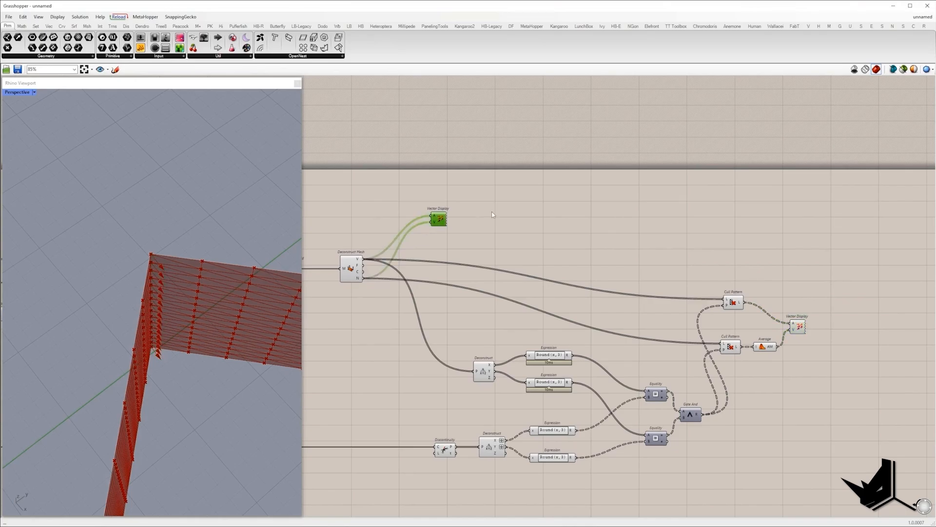
{"action": "right_click", "coordinate": [492, 212]}
{"action": "left_click", "coordinate": [504, 216]}
{"action": "right_click_drag", "start_coordinate": [210, 304], "coordinate": [155, 183]}
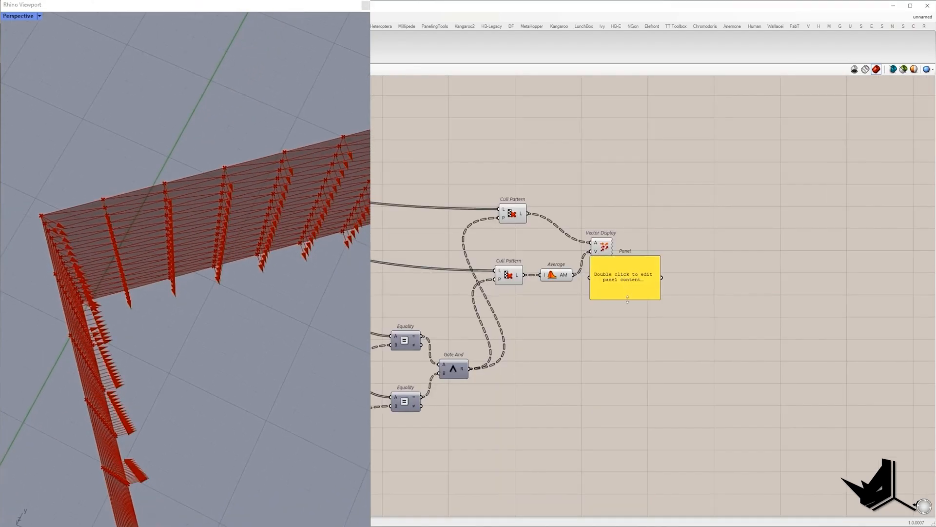
Connect the Average component's AM output to a Panel, enlarge the Panel and place it below the Vector Display
{"action": "left_click", "coordinate": [597, 277]}
{"action": "left_click_drag", "start_coordinate": [442, 196], "coordinate": [517, 249]}
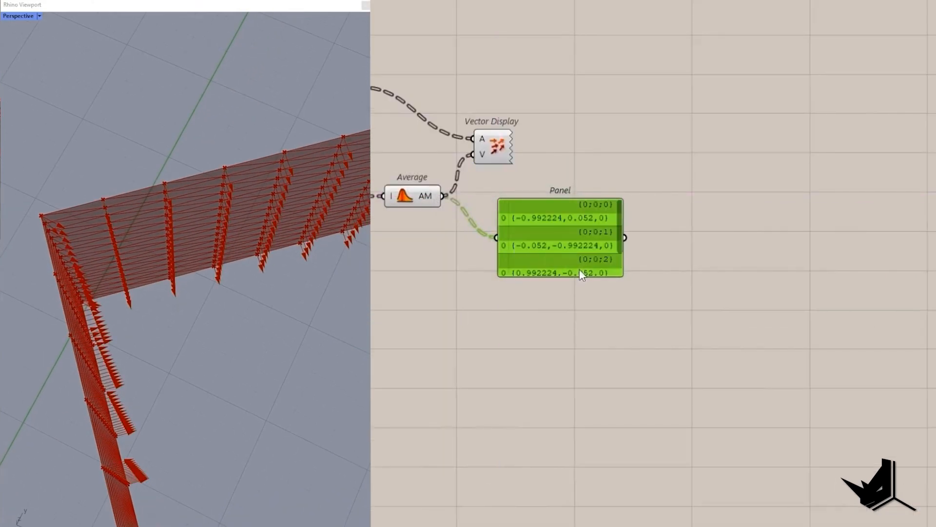
{"action": "left_click_drag", "start_coordinate": [577, 294], "coordinate": [577, 331]}
{"action": "left_click_drag", "start_coordinate": [567, 264], "coordinate": [606, 318]}
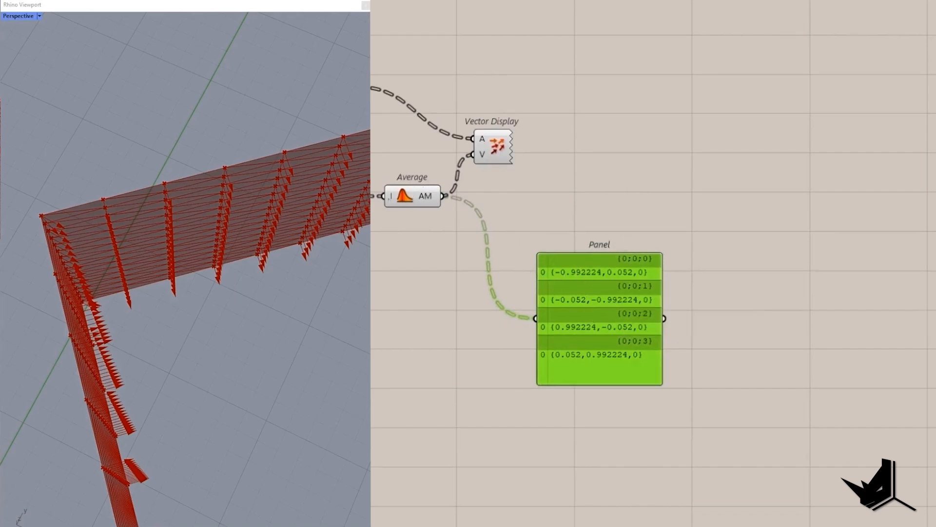
Compare the averaged normals in the Panel with the vertex normals displayed on the mesh walls
{"action": "scroll", "coordinate": [255, 238], "scroll_direction": "down", "scroll_amount": 5}
{"action": "right_click_drag", "start_coordinate": [255, 239], "coordinate": [251, 230]}
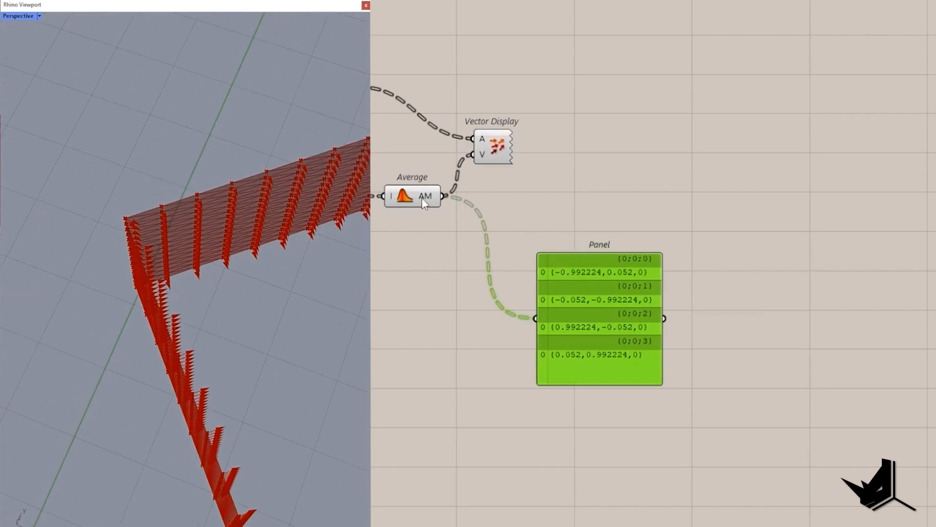
{"action": "left_click_drag", "start_coordinate": [529, 227], "coordinate": [687, 292]}
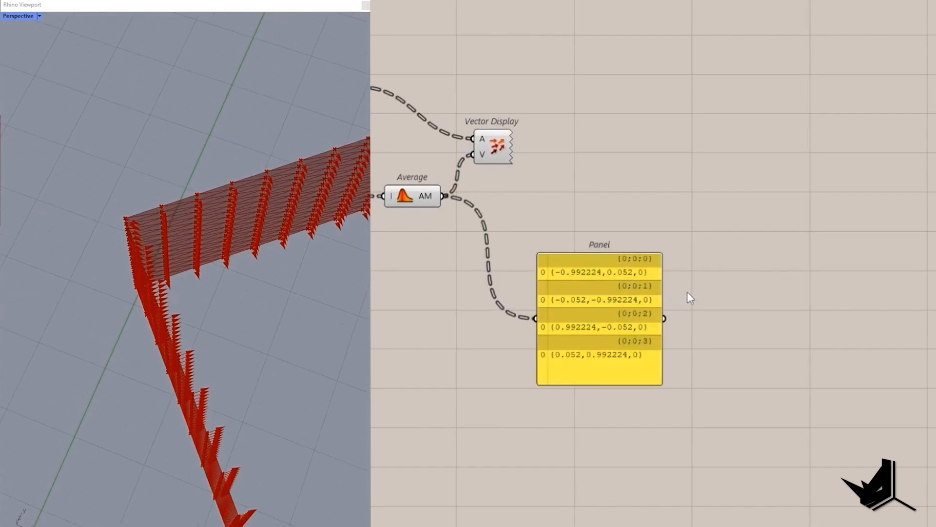
{"action": "right_click_drag", "start_coordinate": [582, 243], "coordinate": [710, 325]}
{"action": "scroll", "coordinate": [710, 325], "scroll_direction": "down", "scroll_amount": 5}
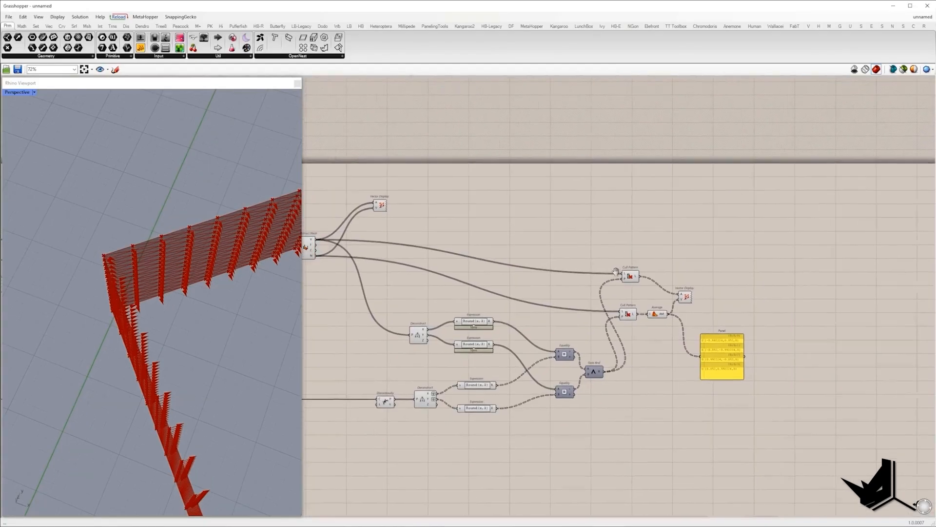
{"action": "right_click_drag", "start_coordinate": [326, 242], "coordinate": [341, 247]}
{"action": "scroll", "coordinate": [341, 249], "scroll_direction": "up", "scroll_amount": 3}
Add a List Length component above the Cull Patterns and connect Deconstruct Mesh's N output to it
{"action": "mouse_move", "coordinate": [321, 268]}
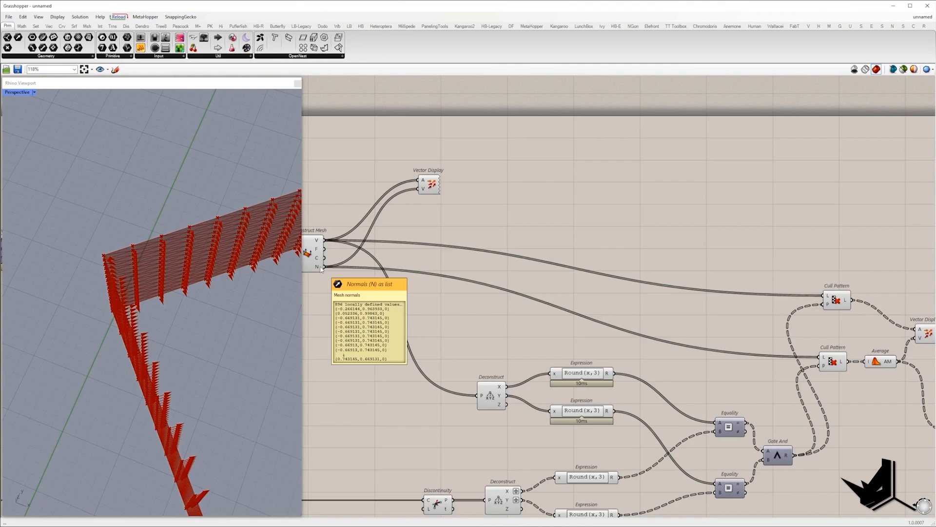
{"action": "double_click", "coordinate": [322, 274]}
{"action": "type", "text": "l"}
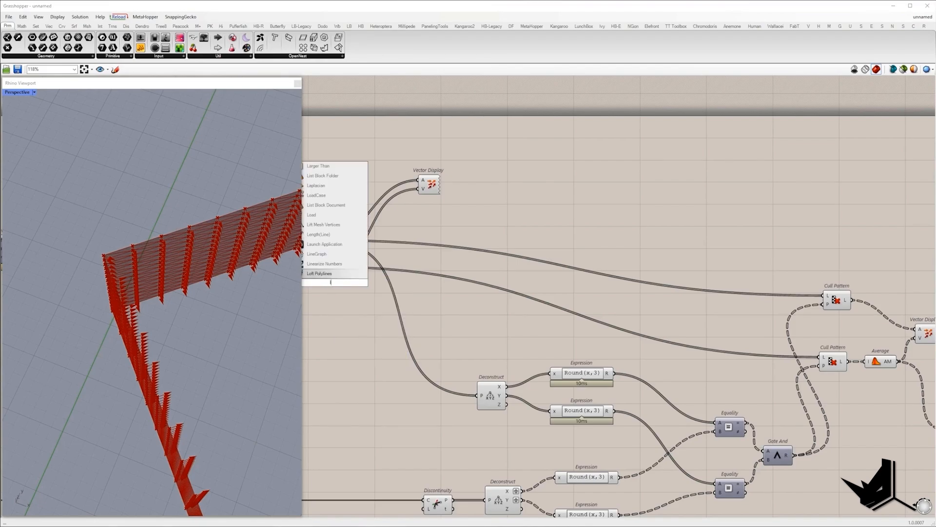
{"action": "type", "text": "ist len"}
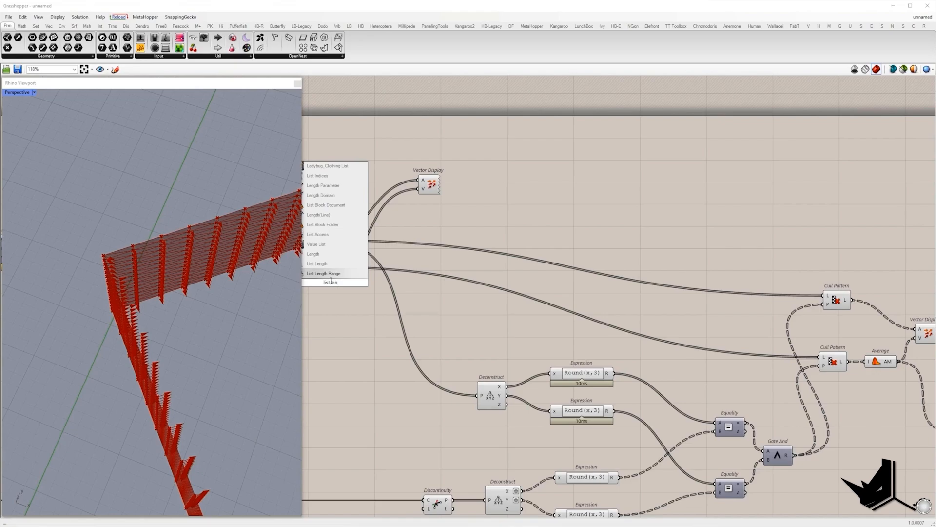
{"action": "left_click", "coordinate": [321, 263]}
{"action": "scroll", "coordinate": [354, 289], "scroll_direction": "down", "scroll_amount": 3}
{"action": "left_click_drag", "start_coordinate": [354, 288], "coordinate": [336, 275]}
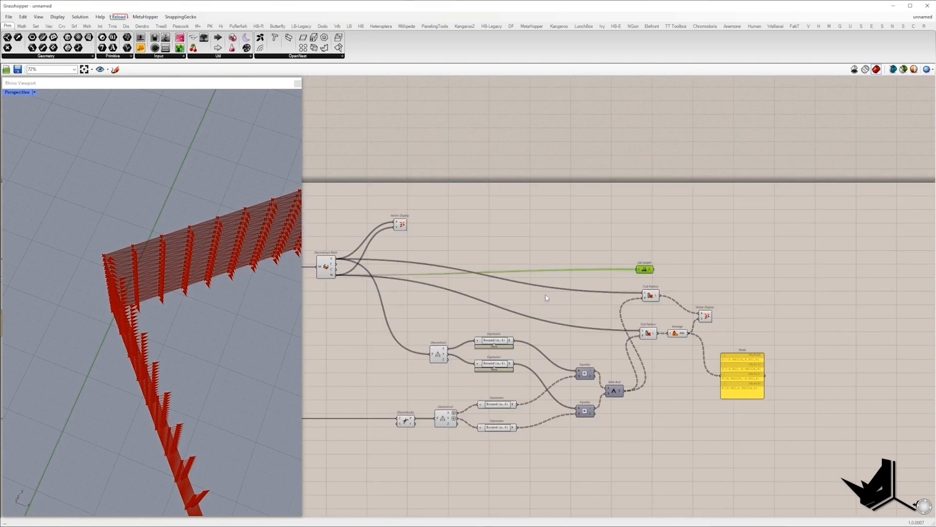
Delete the Cull Pattern that filters the vertices and the Vector Display attached to it
{"action": "scroll", "coordinate": [666, 300], "scroll_direction": "up", "scroll_amount": 3}
{"action": "left_click", "coordinate": [643, 295]}
{"action": "key", "text": "Delete"}
{"action": "left_click", "coordinate": [730, 325]}
{"action": "key", "text": "Delete"}
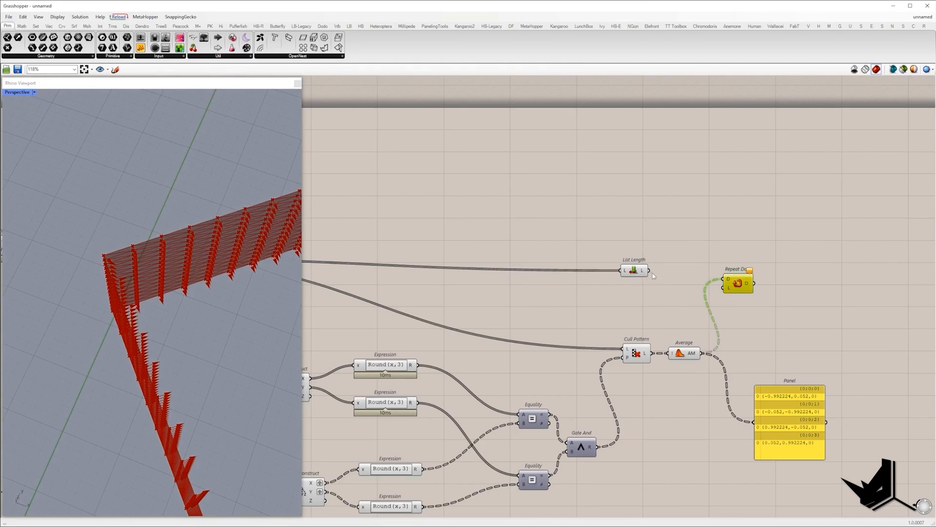
Feed Average and List Length into the D and L inputs of a Repeat Data component and show its output in an enlarged Panel
{"action": "left_click_drag", "start_coordinate": [649, 270], "coordinate": [723, 288]}
{"action": "left_click_drag", "start_coordinate": [737, 283], "coordinate": [833, 280]}
{"action": "right_click_drag", "start_coordinate": [791, 276], "coordinate": [686, 257]}
{"action": "scroll", "coordinate": [686, 257], "scroll_direction": "down", "scroll_amount": 3}
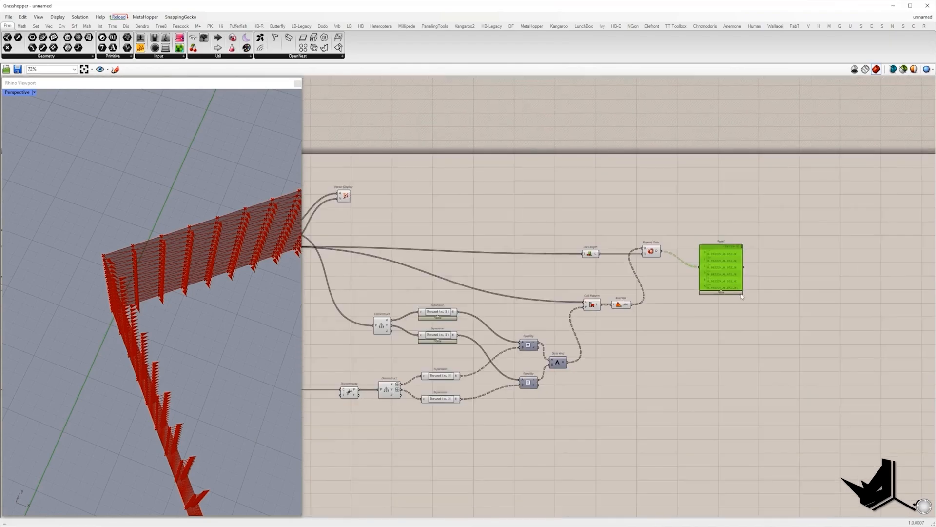
{"action": "left_click_drag", "start_coordinate": [749, 295], "coordinate": [834, 417]}
{"action": "scroll", "coordinate": [780, 293], "scroll_direction": "up", "scroll_amount": 3}
{"action": "right_click_drag", "start_coordinate": [802, 231], "coordinate": [833, 257]}
{"action": "scroll", "coordinate": [712, 232], "scroll_direction": "down", "scroll_amount": 2}
{"action": "right_click_drag", "start_coordinate": [580, 261], "coordinate": [706, 263]}
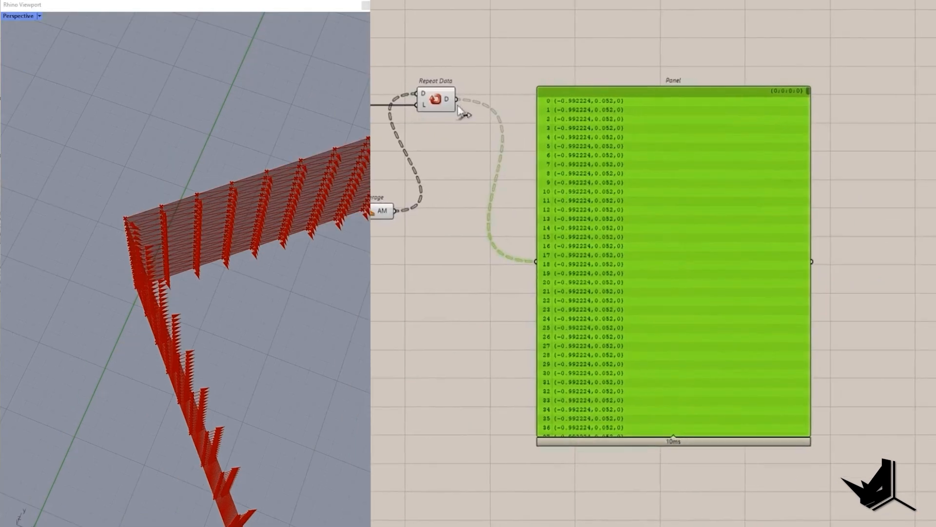
Inspect the vertex normals at the mesh corner edge in the Rhino viewport from several angles
{"action": "left_click", "coordinate": [439, 100]}
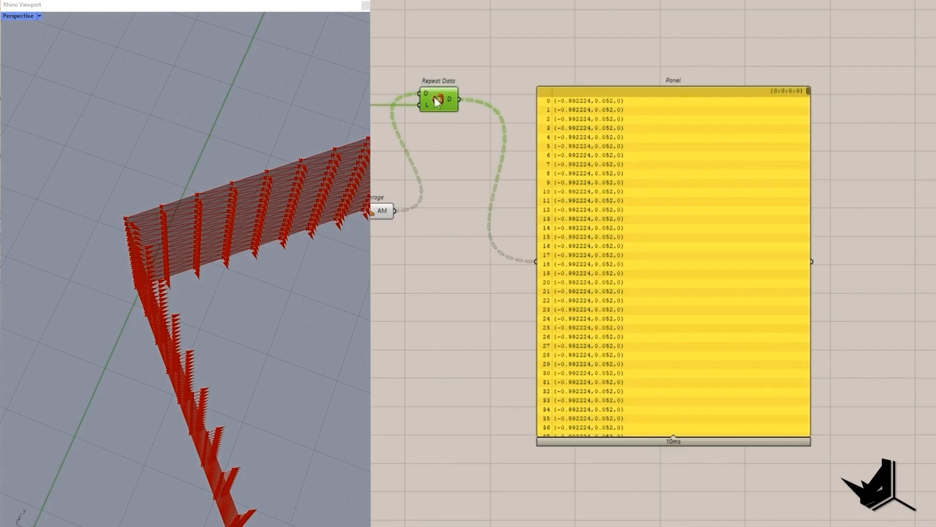
{"action": "right_click_drag", "start_coordinate": [317, 234], "coordinate": [236, 162]}
{"action": "scroll", "coordinate": [227, 206], "scroll_direction": "down", "scroll_amount": 8}
{"action": "scroll", "coordinate": [264, 213], "scroll_direction": "up", "scroll_amount": 7}
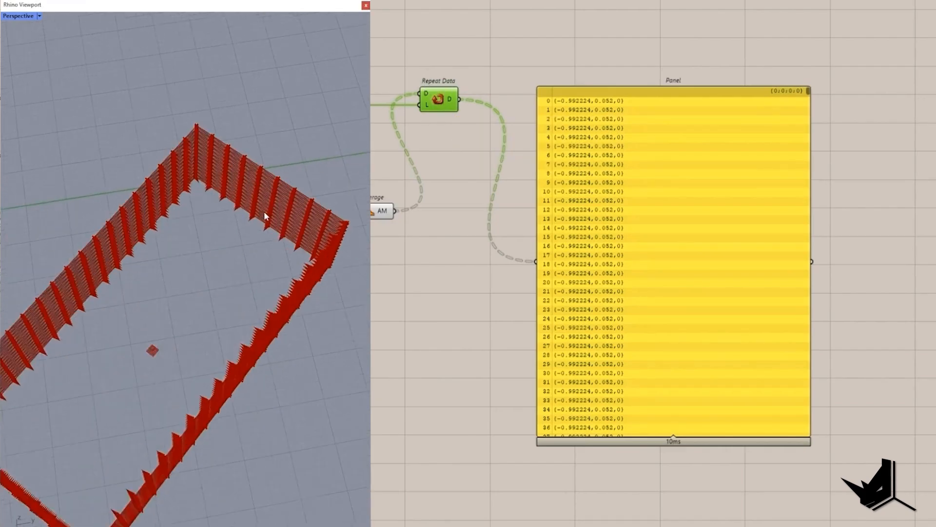
{"action": "right_click_drag", "start_coordinate": [265, 212], "coordinate": [185, 147]}
{"action": "right_click_drag", "start_coordinate": [185, 146], "coordinate": [214, 305], "text": "shift"}
{"action": "scroll", "coordinate": [223, 280], "scroll_direction": "up", "scroll_amount": 6}
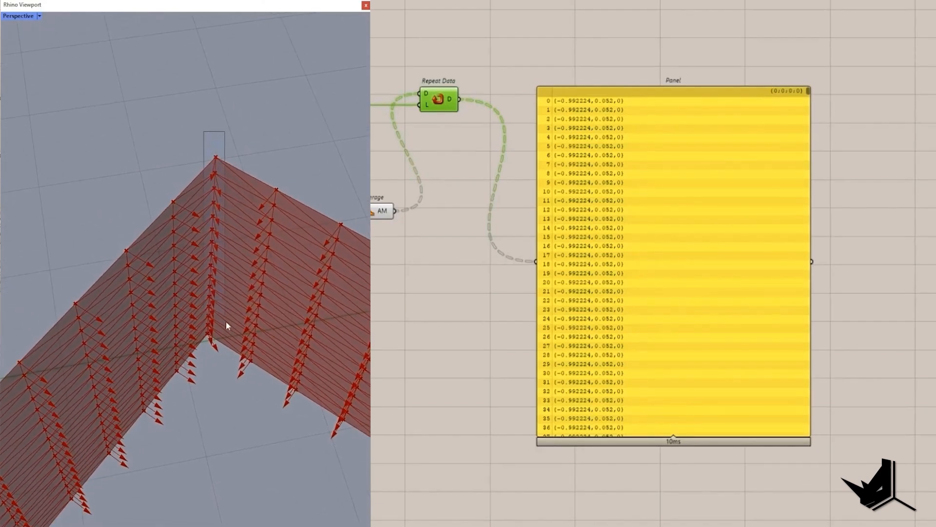
{"action": "scroll", "coordinate": [456, 108], "scroll_direction": "down", "scroll_amount": 6}
Add a Sift Pattern component below Repeat Data and connect Repeat Data's D output to its L input
{"action": "right_click_drag", "start_coordinate": [418, 116], "coordinate": [830, 234]}
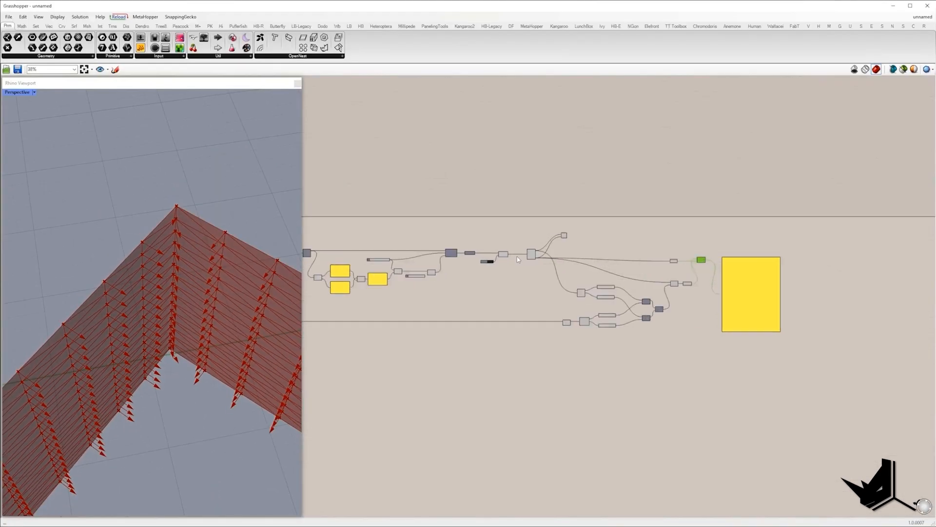
{"action": "scroll", "coordinate": [529, 255], "scroll_direction": "up", "scroll_amount": 4}
{"action": "right_click_drag", "start_coordinate": [564, 261], "coordinate": [219, 253]}
{"action": "scroll", "coordinate": [604, 292], "scroll_direction": "up", "scroll_amount": 3}
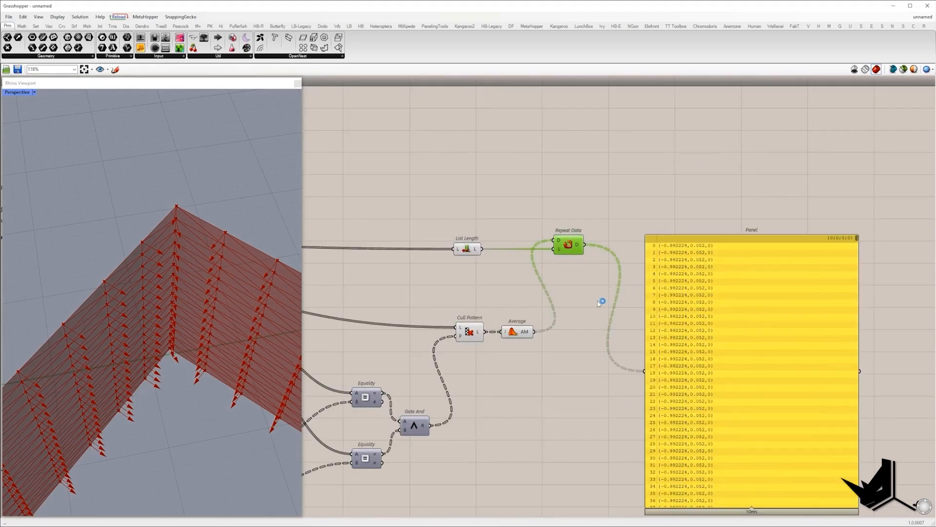
{"action": "double_click", "coordinate": [602, 295]}
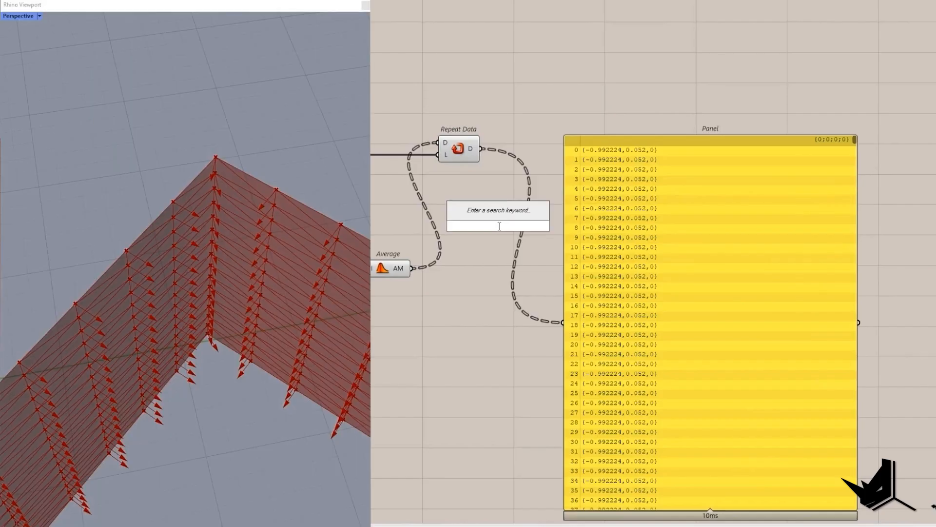
{"action": "type", "text": "sift pat"}
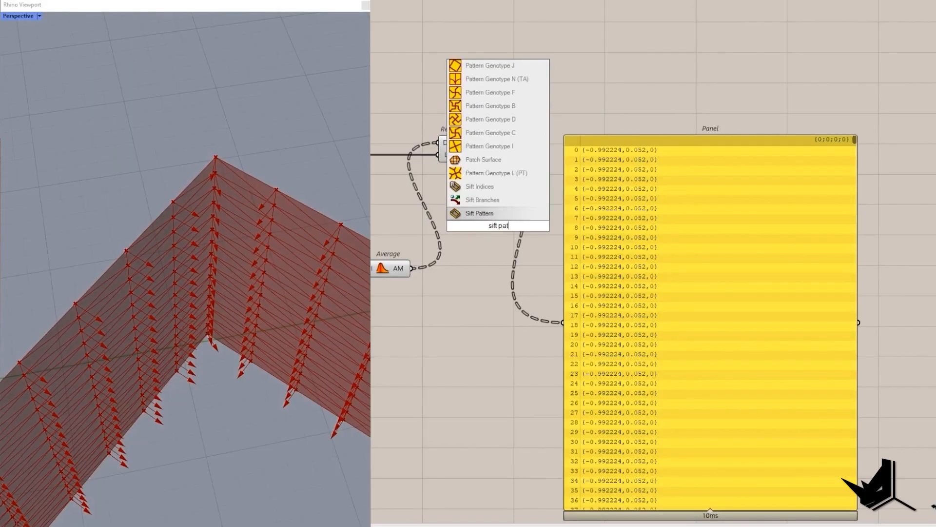
{"action": "key", "text": "Return"}
{"action": "left_click_drag", "start_coordinate": [479, 220], "coordinate": [473, 168]}
{"action": "left_click_drag", "start_coordinate": [496, 235], "coordinate": [512, 344]}
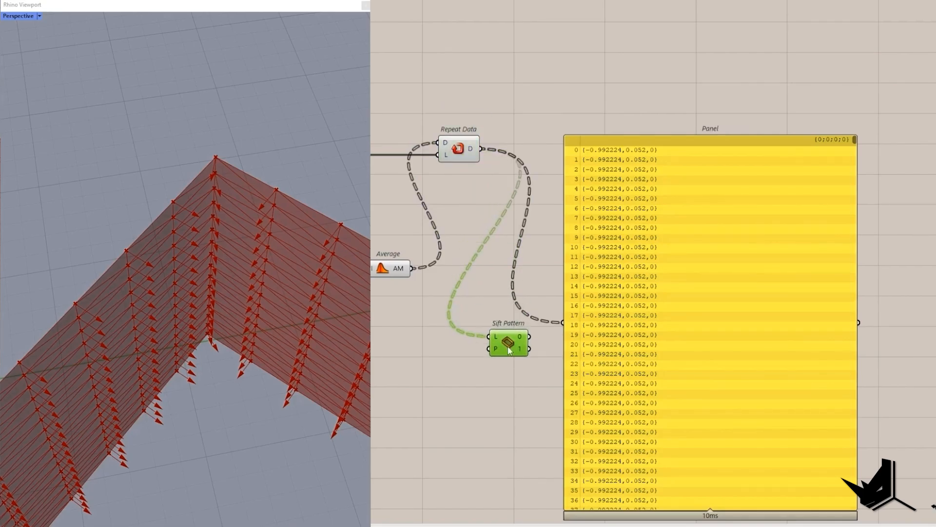
Connect the Gate And result to Sift Pattern's P input and show output 1 in the panel, placed beside it
{"action": "right_click_drag", "start_coordinate": [511, 344], "coordinate": [442, 265]}
{"action": "left_click_drag", "start_coordinate": [550, 269], "coordinate": [683, 271]}
{"action": "left_click_drag", "start_coordinate": [453, 345], "coordinate": [785, 340]}
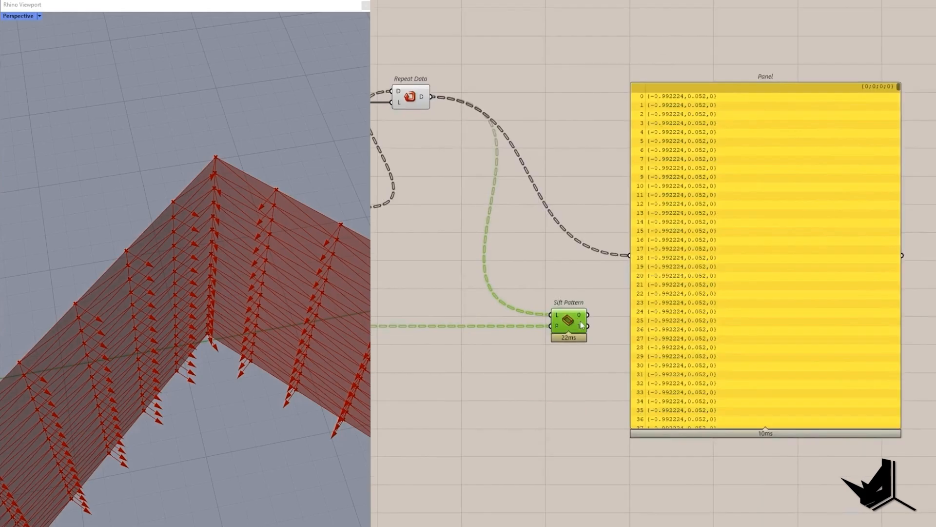
{"action": "left_click_drag", "start_coordinate": [588, 326], "coordinate": [631, 258]}
{"action": "left_click_drag", "start_coordinate": [669, 271], "coordinate": [693, 323]}
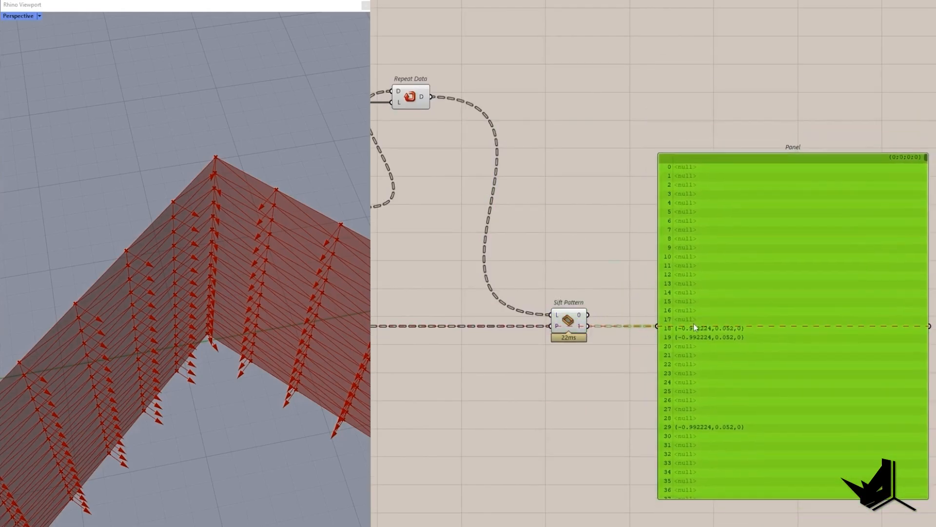
{"action": "scroll", "coordinate": [680, 305], "scroll_direction": "down", "scroll_amount": 4}
{"action": "right_click_drag", "start_coordinate": [792, 399], "coordinate": [727, 248]}
{"action": "scroll", "coordinate": [741, 254], "scroll_direction": "up", "scroll_amount": 3}
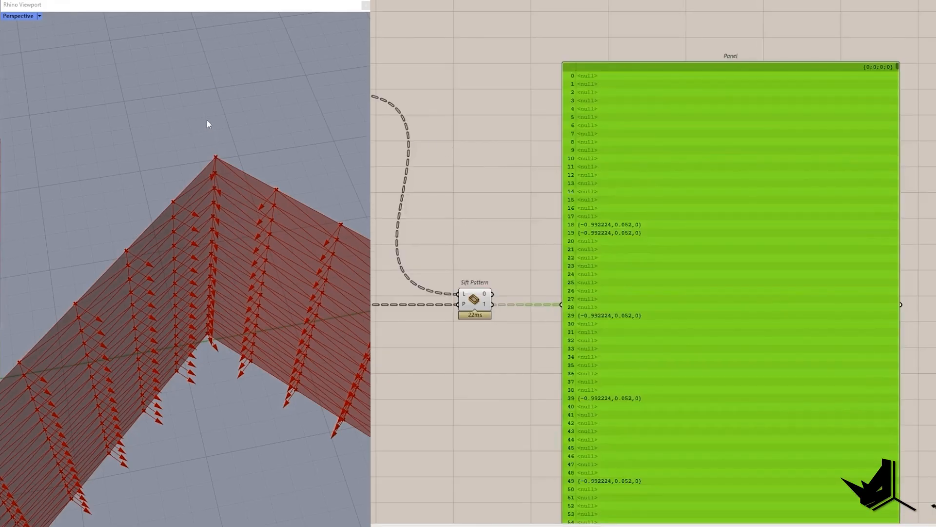
Add a Param Viewer above Sift Pattern and connect output 1 to it
{"action": "left_click_drag", "start_coordinate": [207, 117], "coordinate": [244, 374]}
{"action": "right_click_drag", "start_coordinate": [556, 169], "coordinate": [379, 53]}
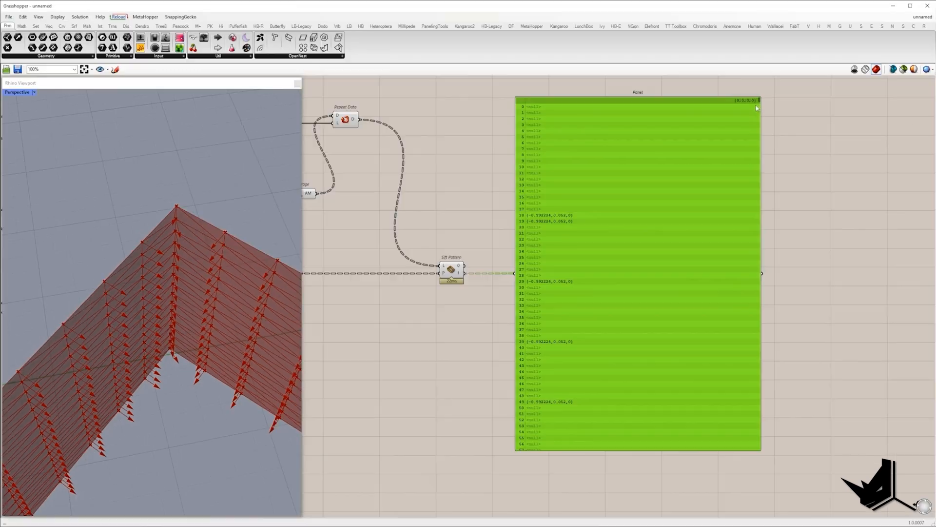
{"action": "right_click_drag", "start_coordinate": [345, 30], "coordinate": [362, 103]}
{"action": "left_click_drag", "start_coordinate": [409, 239], "coordinate": [453, 255]}
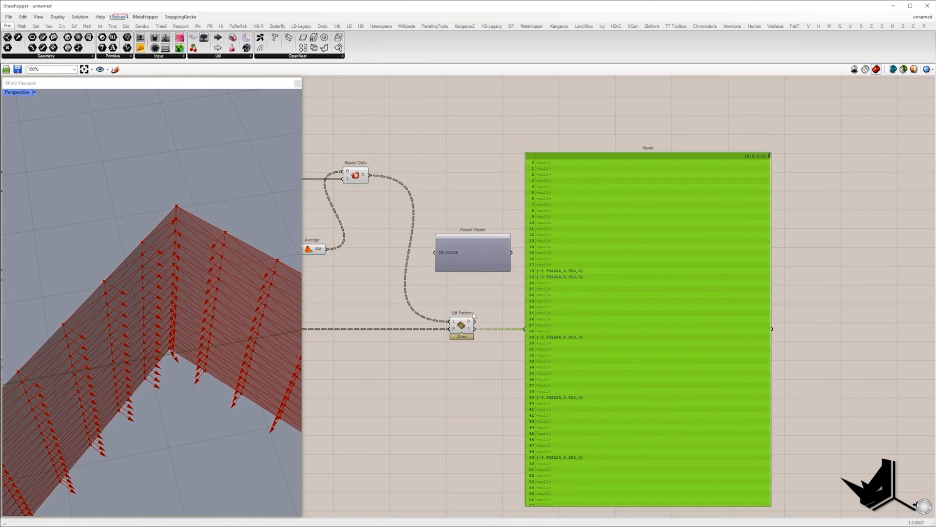
{"action": "left_click_drag", "start_coordinate": [472, 292], "coordinate": [435, 253]}
{"action": "left_click_drag", "start_coordinate": [431, 217], "coordinate": [513, 286]}
Add another Param Viewer on Deconstruct Mesh's normals output
{"action": "scroll", "coordinate": [461, 209], "scroll_direction": "down", "scroll_amount": 2}
{"action": "right_click_drag", "start_coordinate": [458, 201], "coordinate": [661, 268]}
{"action": "scroll", "coordinate": [337, 241], "scroll_direction": "up", "scroll_amount": 4}
{"action": "right_click_drag", "start_coordinate": [329, 233], "coordinate": [520, 251]}
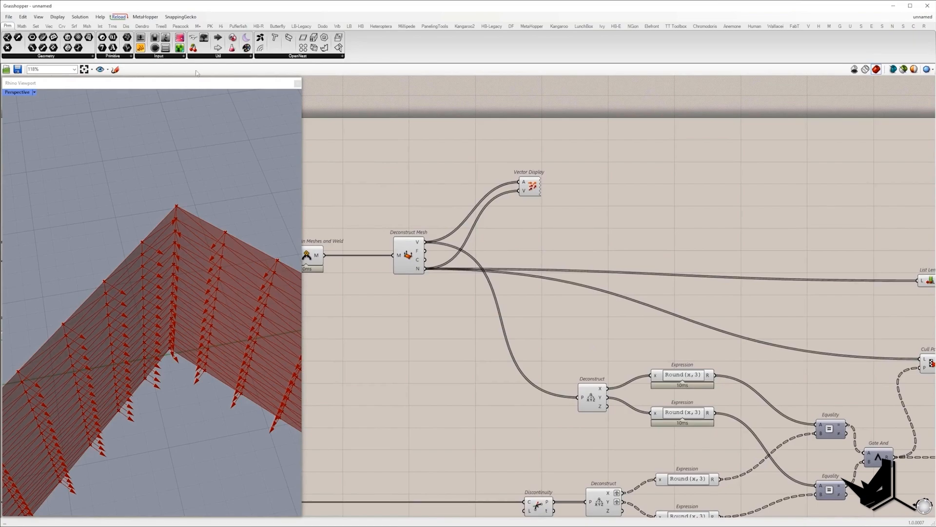
{"action": "left_click_drag", "start_coordinate": [204, 37], "coordinate": [485, 324]}
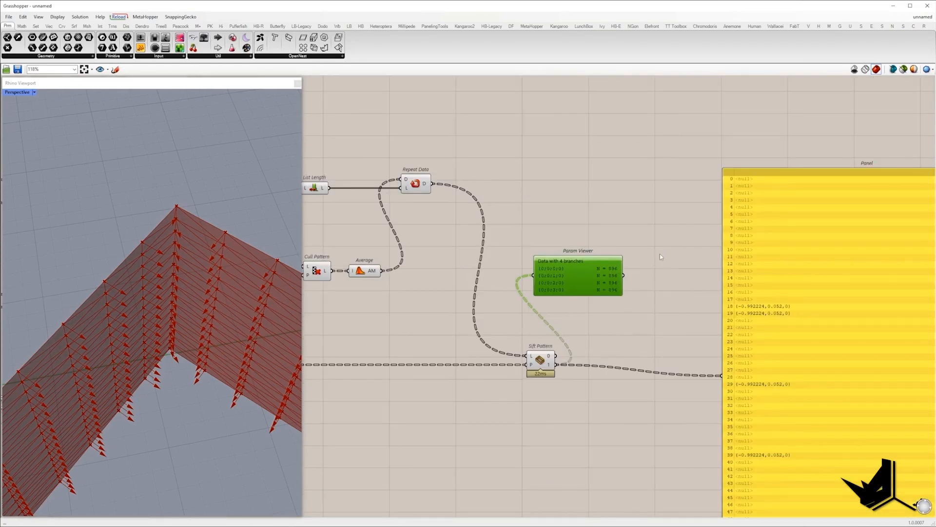
Add a Flip Matrix fed by Sift Pattern's output 1 and connect its result to the Param Viewer
{"action": "left_click_drag", "start_coordinate": [661, 256], "coordinate": [604, 300]}
{"action": "double_click", "coordinate": [609, 343]}
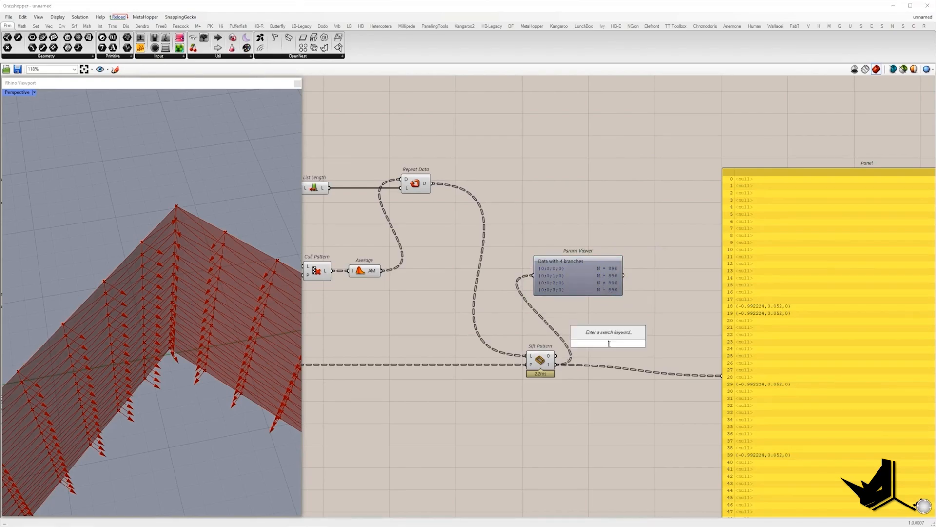
{"action": "type", "text": "flip ma"}
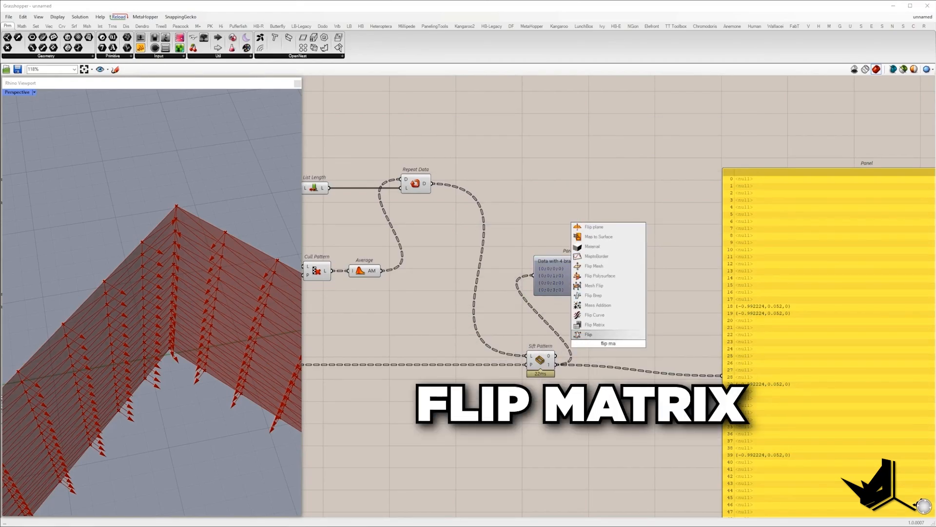
{"action": "left_click", "coordinate": [605, 324]}
{"action": "left_click_drag", "start_coordinate": [556, 364], "coordinate": [594, 344]}
{"action": "left_click_drag", "start_coordinate": [608, 344], "coordinate": [535, 276]}
{"action": "left_click_drag", "start_coordinate": [580, 278], "coordinate": [622, 264]}
{"action": "left_click", "coordinate": [681, 260]}
{"action": "right_click_drag", "start_coordinate": [659, 279], "coordinate": [521, 240]}
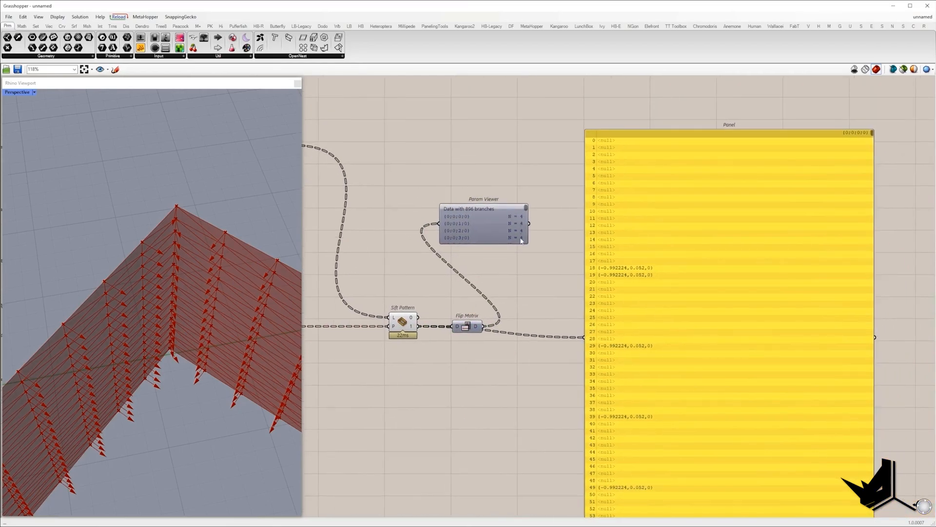
Feed the Flip Matrix result into the panel and look through its branches
{"action": "left_click_drag", "start_coordinate": [518, 335], "coordinate": [586, 336]}
{"action": "left_click_drag", "start_coordinate": [659, 236], "coordinate": [638, 226]}
{"action": "scroll", "coordinate": [642, 214], "scroll_direction": "down", "scroll_amount": 2}
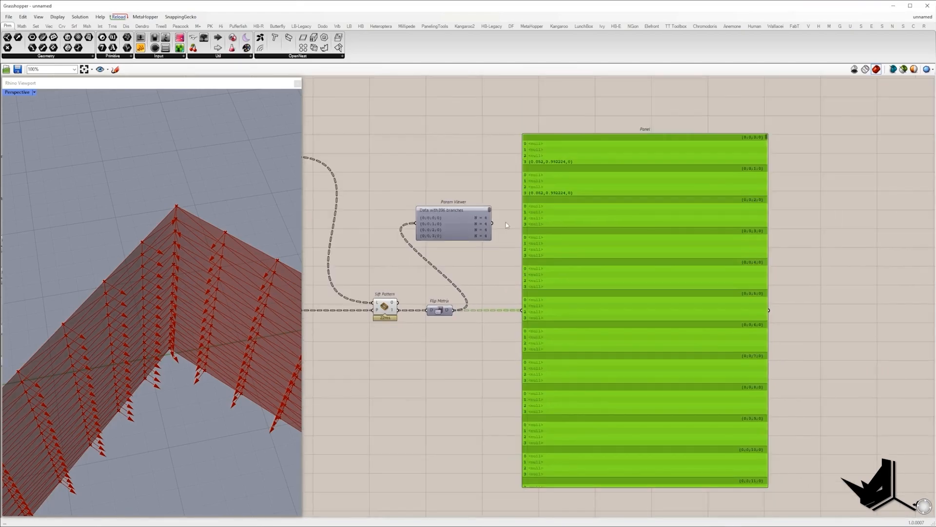
{"action": "scroll", "coordinate": [542, 202], "scroll_direction": "up", "scroll_amount": 2}
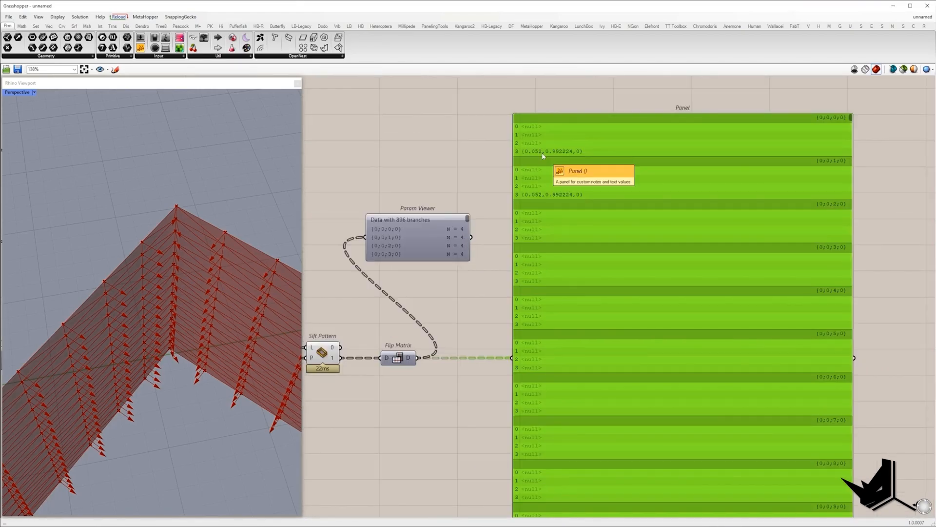
{"action": "scroll", "coordinate": [543, 156], "scroll_direction": "down", "scroll_amount": 2}
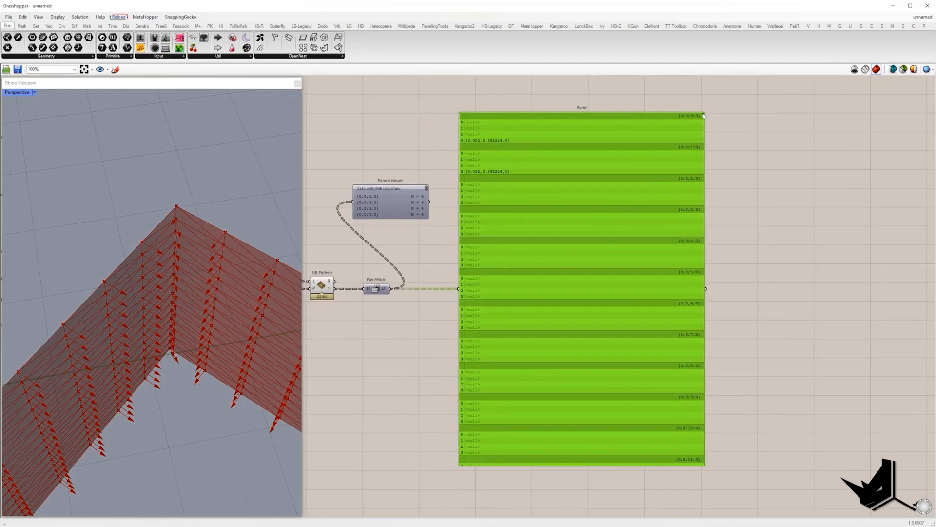
{"action": "left_click_drag", "start_coordinate": [703, 116], "coordinate": [701, 228]}
Add a Clean Tree component after Flip Matrix and connect its result to the panel
{"action": "double_click", "coordinate": [396, 323]}
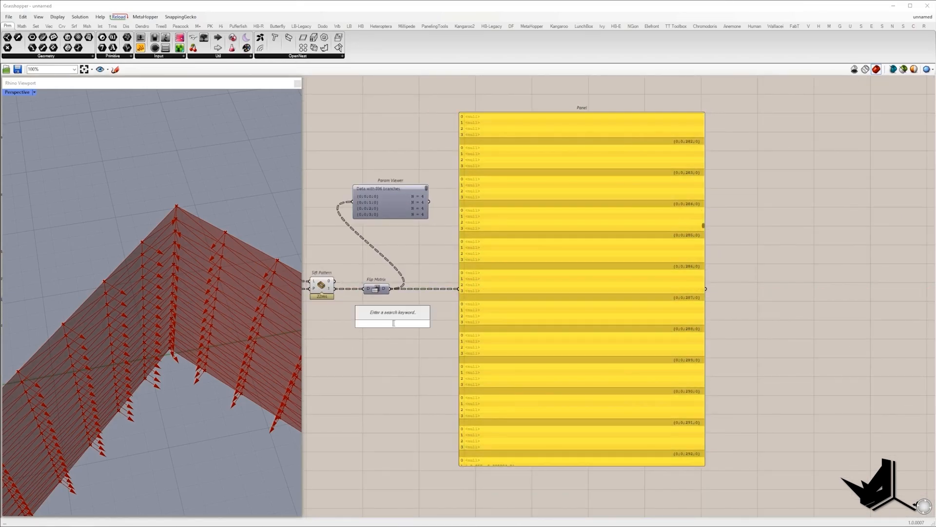
{"action": "type", "text": "clean"}
{"action": "left_click", "coordinate": [390, 295]}
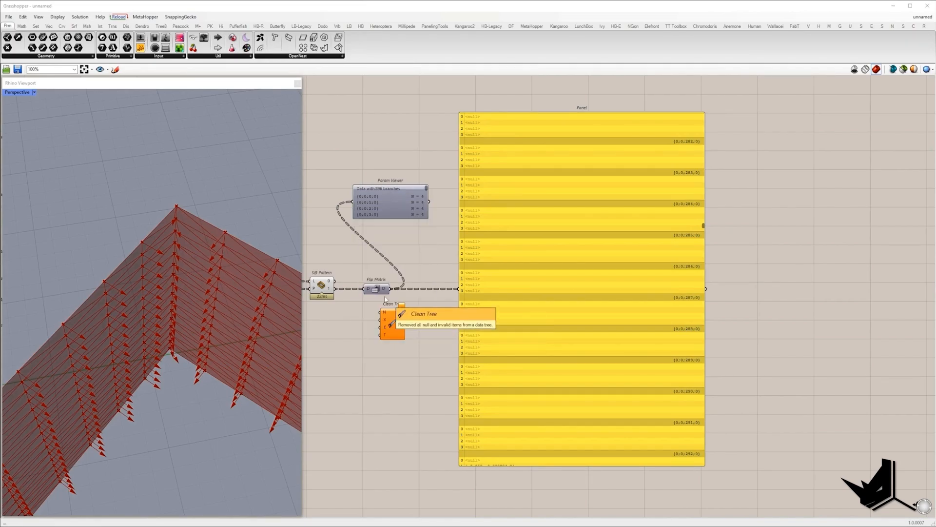
{"action": "left_click_drag", "start_coordinate": [391, 327], "coordinate": [492, 283]}
{"action": "right_click_drag", "start_coordinate": [574, 224], "coordinate": [509, 263]}
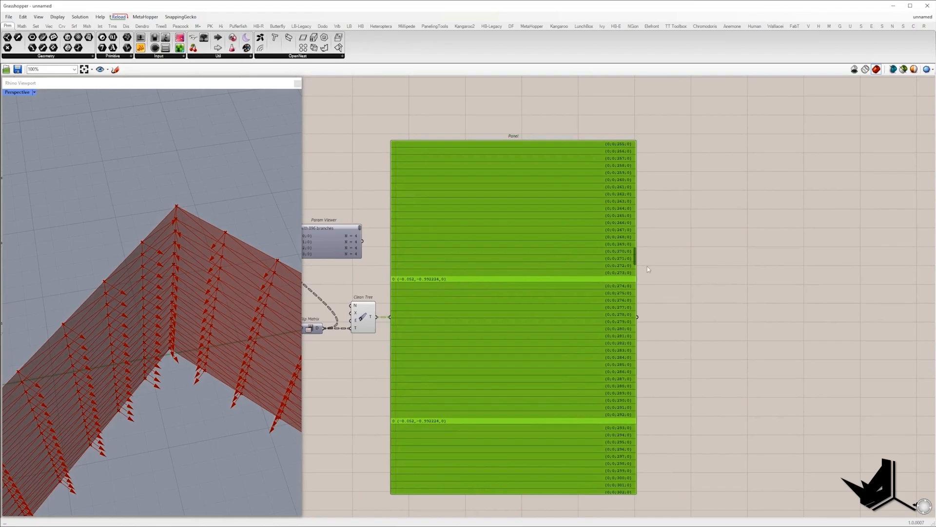
Examine the cleaned branches in the panel and compare their paths with the structure of the mesh normals
{"action": "left_click_drag", "start_coordinate": [632, 255], "coordinate": [653, 366]}
{"action": "right_click_drag", "start_coordinate": [341, 292], "coordinate": [352, 301]}
{"action": "left_click_drag", "start_coordinate": [388, 191], "coordinate": [498, 206]}
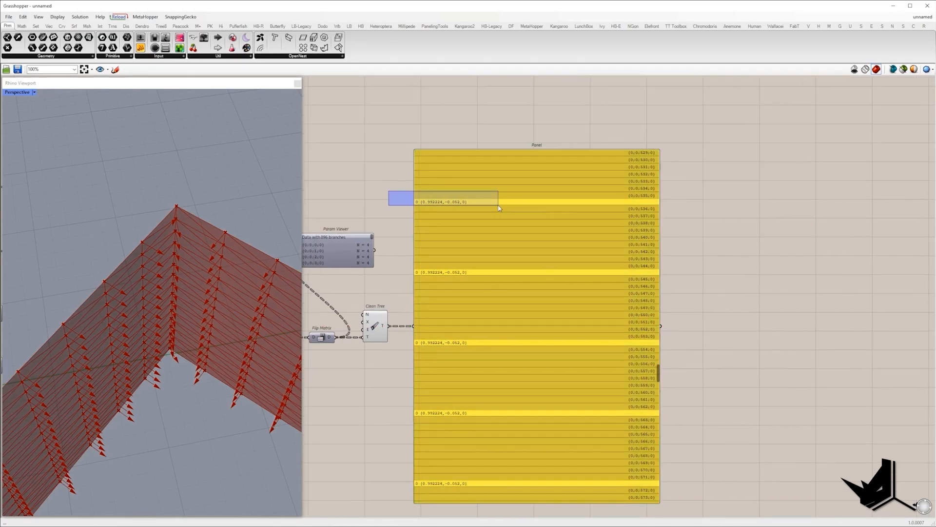
{"action": "scroll", "coordinate": [643, 199], "scroll_direction": "up", "scroll_amount": 3}
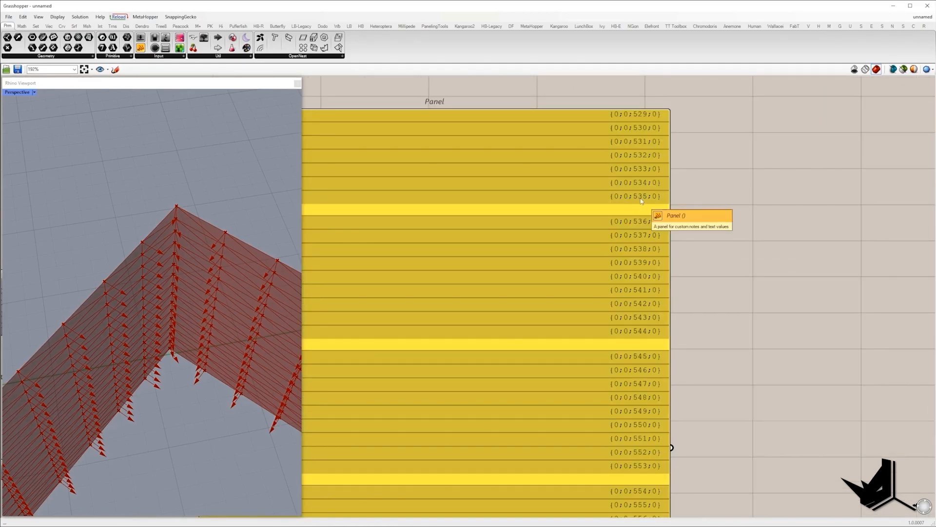
{"action": "scroll", "coordinate": [642, 200], "scroll_direction": "down", "scroll_amount": 5}
{"action": "right_click_drag", "start_coordinate": [385, 229], "coordinate": [746, 267]}
{"action": "right_click_drag", "start_coordinate": [342, 260], "coordinate": [621, 274]}
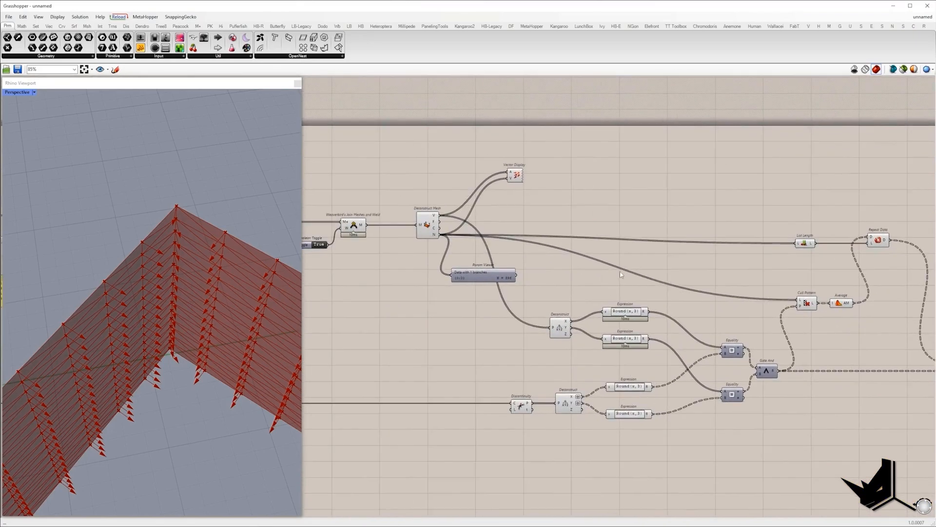
{"action": "right_click_drag", "start_coordinate": [838, 303], "coordinate": [315, 283]}
{"action": "left_click_drag", "start_coordinate": [596, 313], "coordinate": [628, 314]}
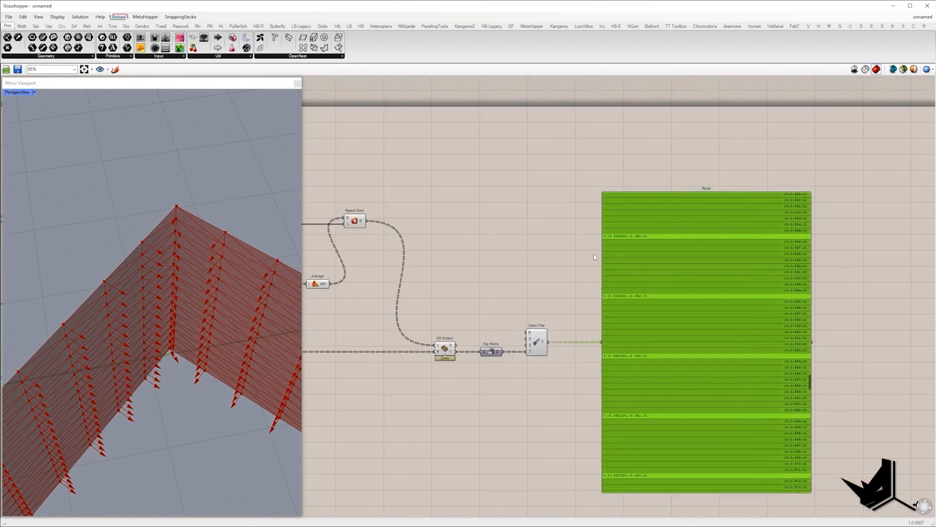
{"action": "left_click_drag", "start_coordinate": [584, 204], "coordinate": [699, 385]}
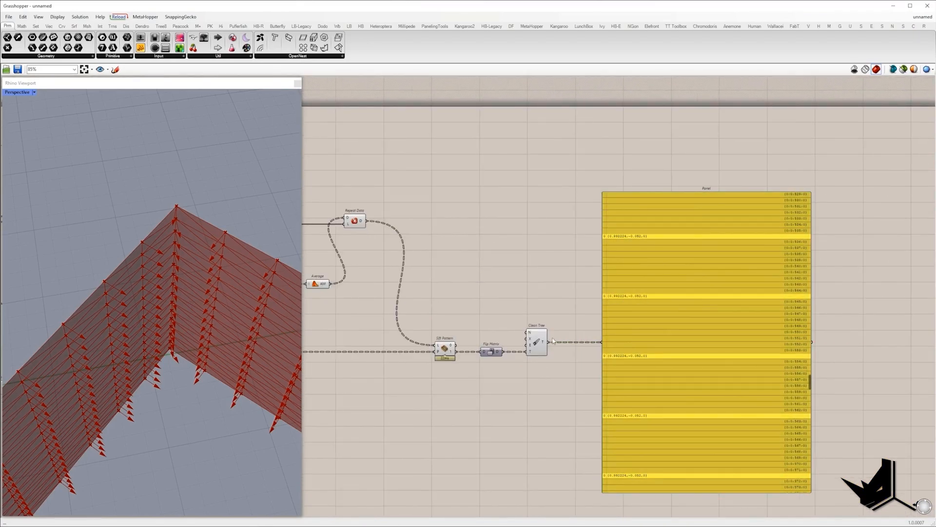
Add a Graft Tree component above Repeat Data and connect Deconstruct Mesh's normals output to it
{"action": "right_click_drag", "start_coordinate": [444, 264], "coordinate": [798, 295]}
{"action": "right_click_drag", "start_coordinate": [413, 264], "coordinate": [585, 276]}
{"action": "right_click_drag", "start_coordinate": [438, 261], "coordinate": [171, 260]}
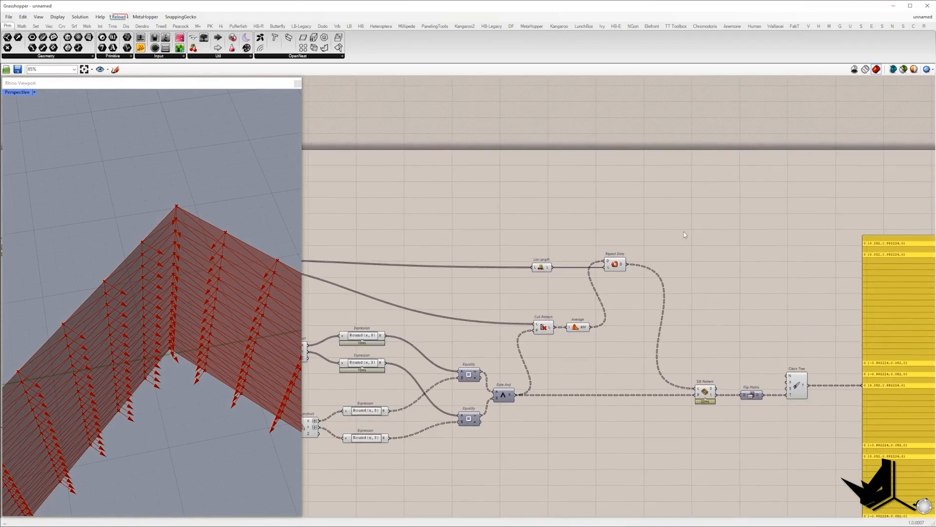
{"action": "double_click", "coordinate": [683, 232]}
{"action": "type", "text": "graft"}
{"action": "left_click", "coordinate": [683, 223]}
{"action": "left_click_drag", "start_coordinate": [672, 229], "coordinate": [882, 221]}
{"action": "scroll", "coordinate": [608, 246], "scroll_direction": "down", "scroll_amount": 3}
{"action": "scroll", "coordinate": [340, 257], "scroll_direction": "up", "scroll_amount": 4}
{"action": "scroll", "coordinate": [830, 234], "scroll_direction": "up", "scroll_amount": 2}
{"action": "right_click_drag", "start_coordinate": [921, 233], "coordinate": [429, 254]}
{"action": "scroll", "coordinate": [429, 254], "scroll_direction": "down", "scroll_amount": 3}
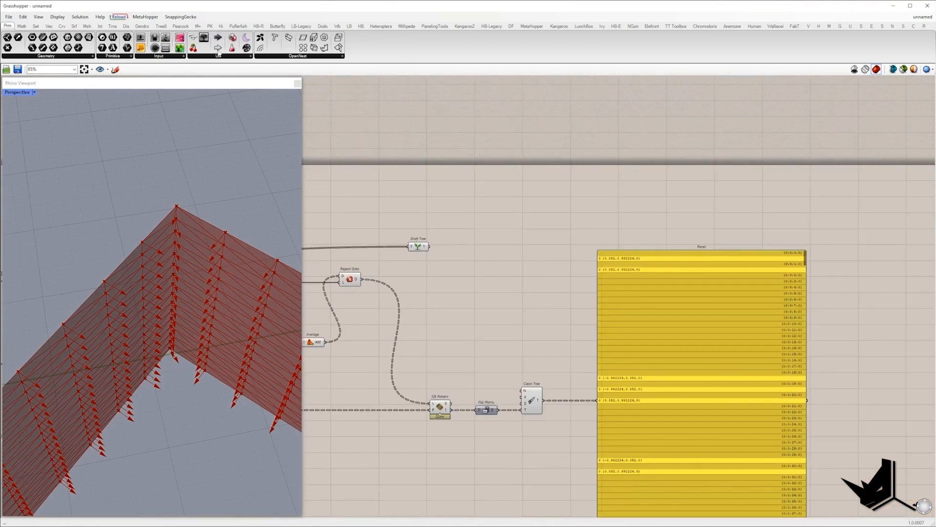
Add a Param Viewer to the Graft Tree output to check its branch structure
{"action": "left_click_drag", "start_coordinate": [205, 38], "coordinate": [428, 247]}
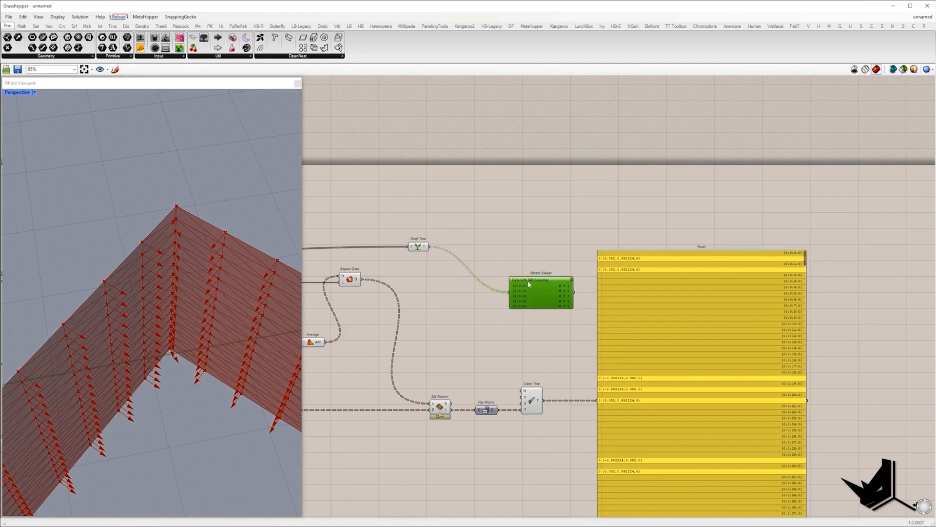
{"action": "scroll", "coordinate": [528, 280], "scroll_direction": "up", "scroll_amount": 3}
{"action": "scroll", "coordinate": [555, 318], "scroll_direction": "down", "scroll_amount": 2}
{"action": "right_click_drag", "start_coordinate": [555, 318], "coordinate": [510, 250]}
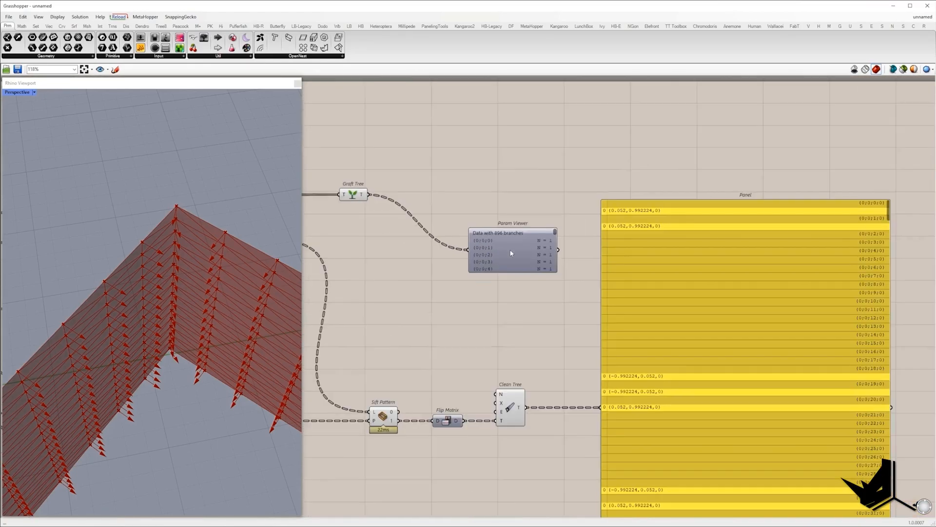
Copy the Param Viewer below Clean Tree, connect Clean Tree's result to the copy and move the panel aside
{"action": "left_click_drag", "start_coordinate": [503, 253], "coordinate": [602, 433], "text": "alt"}
{"action": "left_click_drag", "start_coordinate": [527, 407], "coordinate": [576, 457]}
{"action": "left_click_drag", "start_coordinate": [661, 438], "coordinate": [687, 438]}
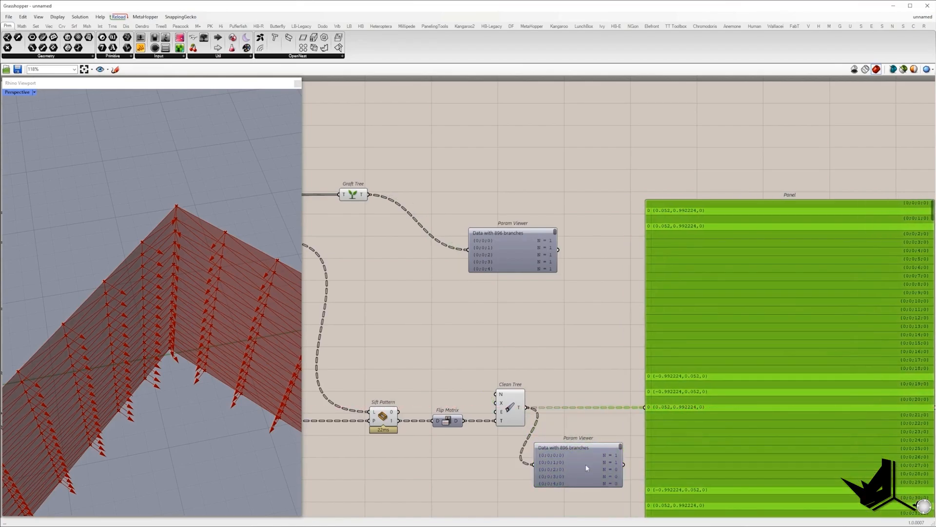
Add a Combine Data component with the Clean Tree result as input 0 and the Graft Tree result as input 1
{"action": "scroll", "coordinate": [464, 368], "scroll_direction": "down", "scroll_amount": 3}
{"action": "double_click", "coordinate": [580, 361]}
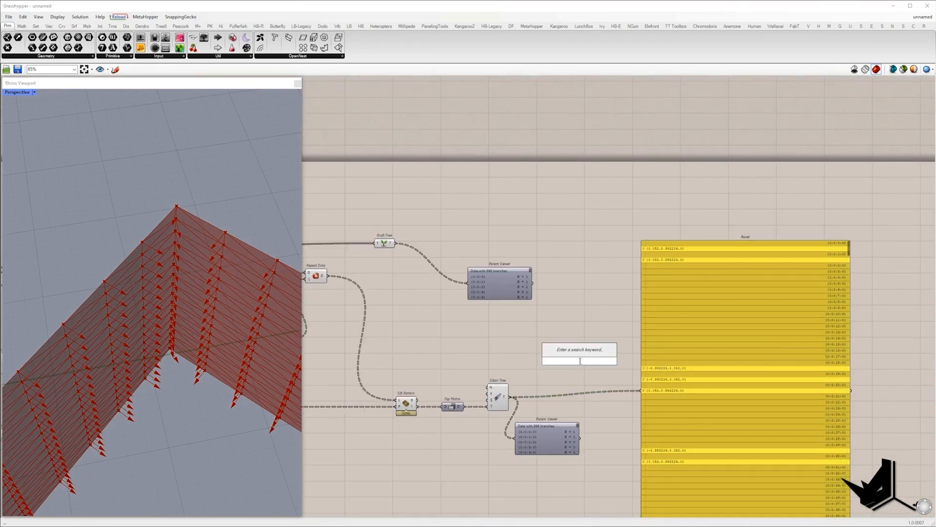
{"action": "type", "text": "comb"}
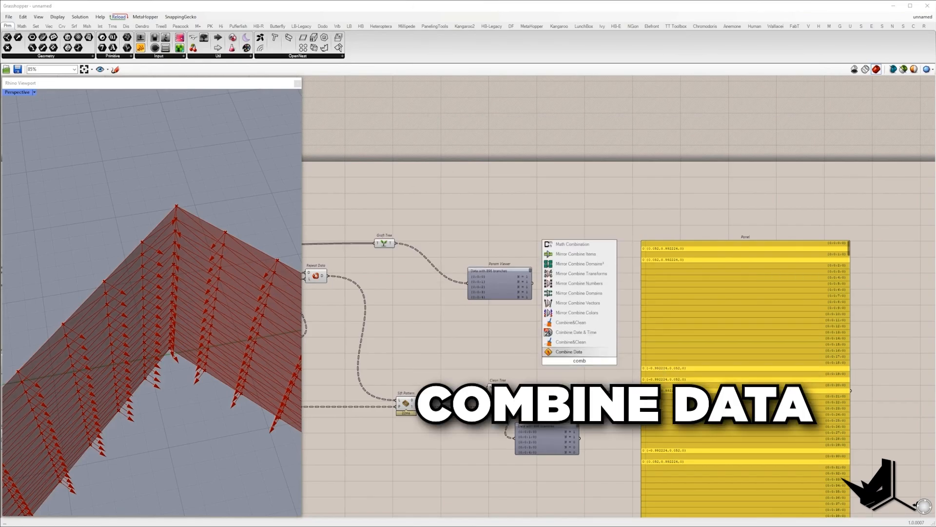
{"action": "key", "text": "Return"}
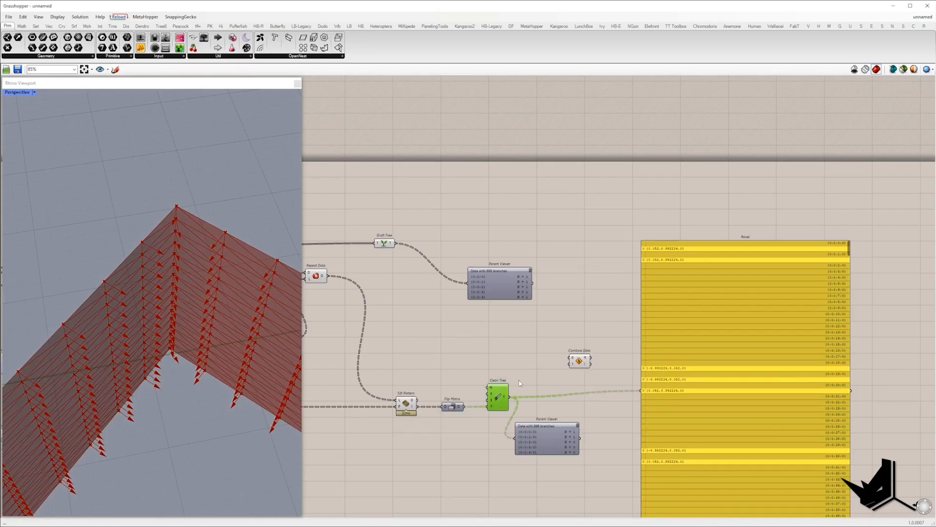
{"action": "left_click_drag", "start_coordinate": [509, 397], "coordinate": [572, 360]}
{"action": "left_click_drag", "start_coordinate": [389, 244], "coordinate": [571, 363]}
{"action": "right_click_drag", "start_coordinate": [578, 371], "coordinate": [523, 352]}
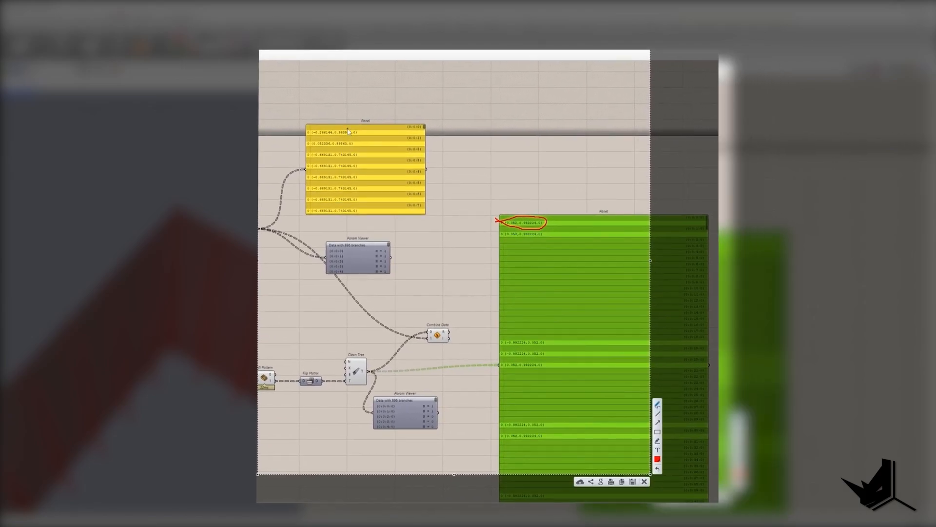
Circle in red the first vector of each panel, Combine Data's input 0 and result, and the green panel's second vector
{"action": "mouse_move", "coordinate": [348, 130]}
{"action": "left_mouse_down"}
{"action": "mouse_move", "coordinate": [299, 135]}
{"action": "mouse_move", "coordinate": [352, 125]}
{"action": "left_mouse_up"}
{"action": "mouse_move", "coordinate": [518, 216]}
{"action": "left_mouse_down"}
{"action": "mouse_move", "coordinate": [529, 231]}
{"action": "mouse_move", "coordinate": [494, 227]}
{"action": "left_mouse_up"}
{"action": "left_click_drag", "start_coordinate": [432, 329], "coordinate": [432, 329]}
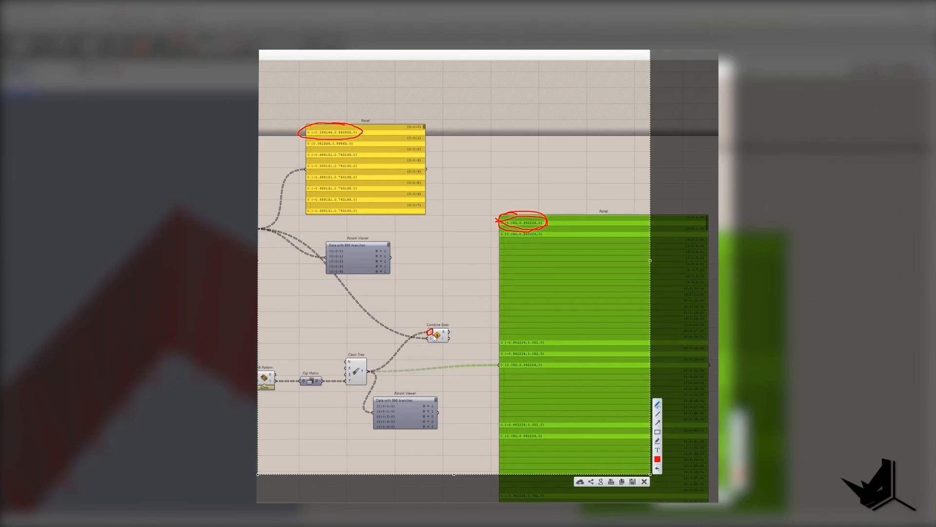
{"action": "mouse_move", "coordinate": [515, 214]}
{"action": "left_mouse_down"}
{"action": "mouse_move", "coordinate": [503, 221]}
{"action": "mouse_move", "coordinate": [542, 219]}
{"action": "left_mouse_up"}
{"action": "mouse_move", "coordinate": [450, 328]}
{"action": "left_mouse_down"}
{"action": "mouse_move", "coordinate": [441, 330]}
{"action": "mouse_move", "coordinate": [449, 332]}
{"action": "left_mouse_up"}
{"action": "left_click_drag", "start_coordinate": [693, 231], "coordinate": [704, 232]}
{"action": "left_click_drag", "start_coordinate": [501, 231], "coordinate": [543, 237]}
{"action": "left_click", "coordinate": [544, 236]}
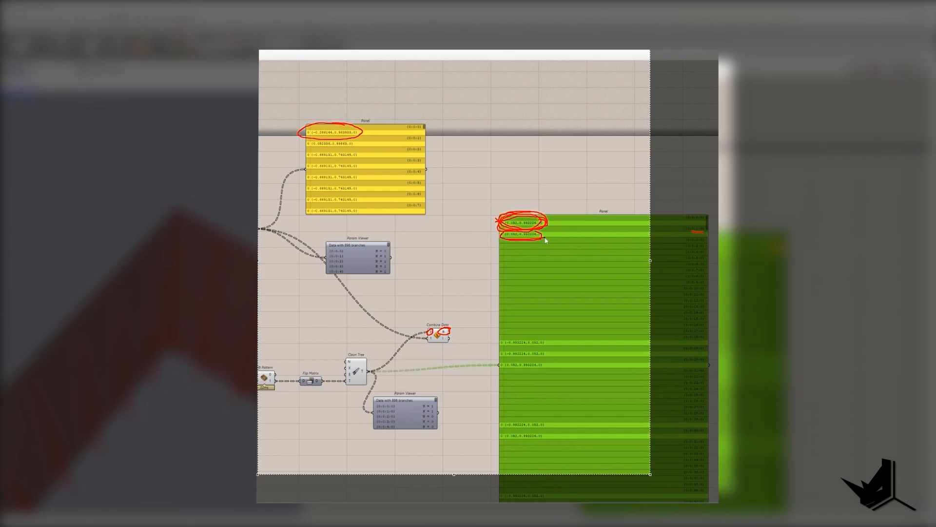
Underline the yellow panel's second vector and draw red arrows to Combine Data from the green second vector and the yellow third vector
{"action": "left_click_drag", "start_coordinate": [318, 149], "coordinate": [351, 150]}
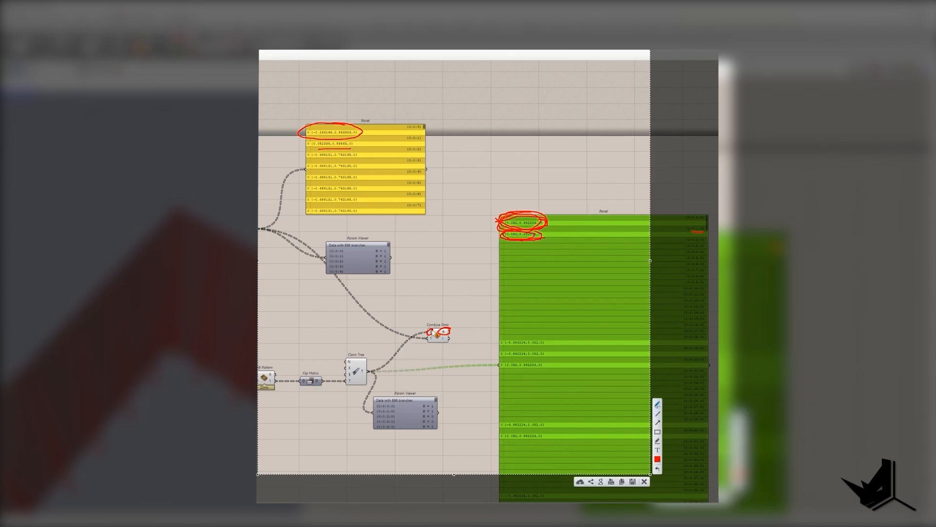
{"action": "left_click_drag", "start_coordinate": [432, 330], "coordinate": [434, 335]}
{"action": "left_click_drag", "start_coordinate": [508, 240], "coordinate": [454, 325]}
{"action": "left_click_drag", "start_coordinate": [452, 321], "coordinate": [460, 324]}
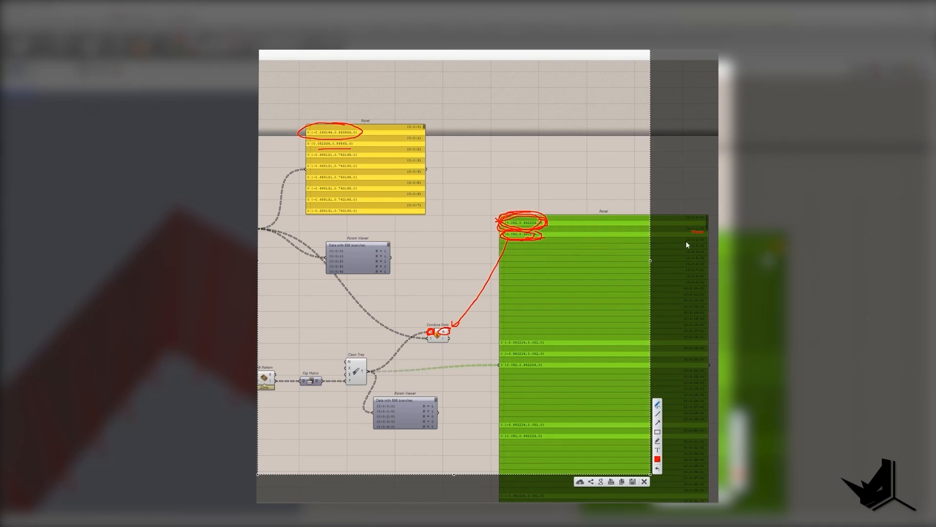
{"action": "left_click_drag", "start_coordinate": [685, 241], "coordinate": [709, 241]}
{"action": "left_click_drag", "start_coordinate": [521, 240], "coordinate": [501, 245]}
{"action": "mouse_move", "coordinate": [357, 158]}
{"action": "left_mouse_down"}
{"action": "mouse_move", "coordinate": [317, 159]}
{"action": "mouse_move", "coordinate": [357, 158]}
{"action": "mouse_move", "coordinate": [396, 209]}
{"action": "mouse_move", "coordinate": [443, 316]}
{"action": "mouse_move", "coordinate": [448, 304]}
{"action": "left_mouse_up"}
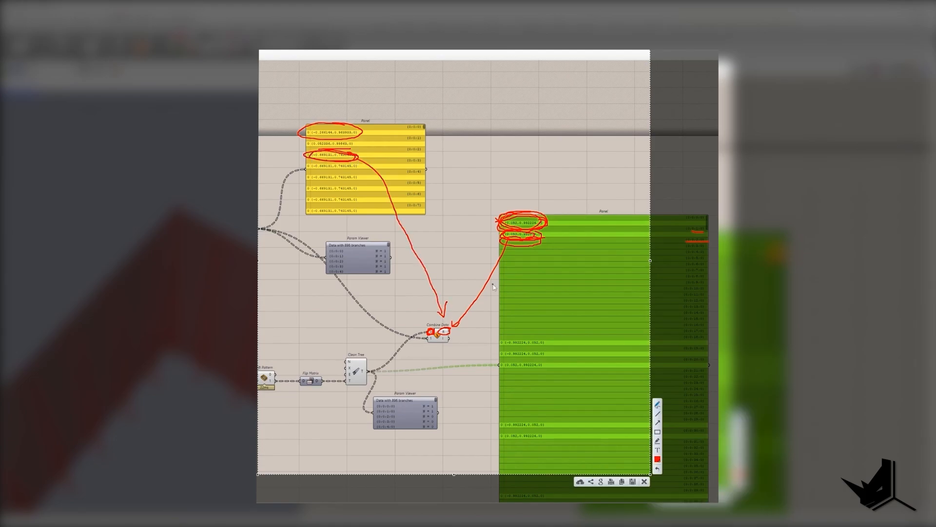
Circle the whole green panel in red and draw a red arrow from it to the yellow panel
{"action": "mouse_move", "coordinate": [531, 197]}
{"action": "left_mouse_down"}
{"action": "mouse_move", "coordinate": [502, 220]}
{"action": "mouse_move", "coordinate": [561, 493]}
{"action": "mouse_move", "coordinate": [560, 208]}
{"action": "left_mouse_up"}
{"action": "mouse_move", "coordinate": [505, 254]}
{"action": "left_mouse_down"}
{"action": "mouse_move", "coordinate": [426, 188]}
{"action": "mouse_move", "coordinate": [452, 187]}
{"action": "left_mouse_up"}
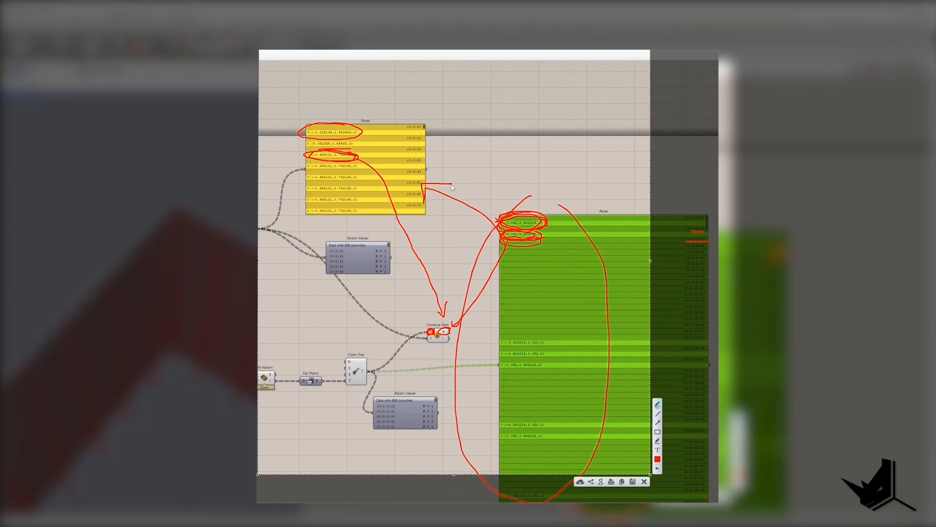
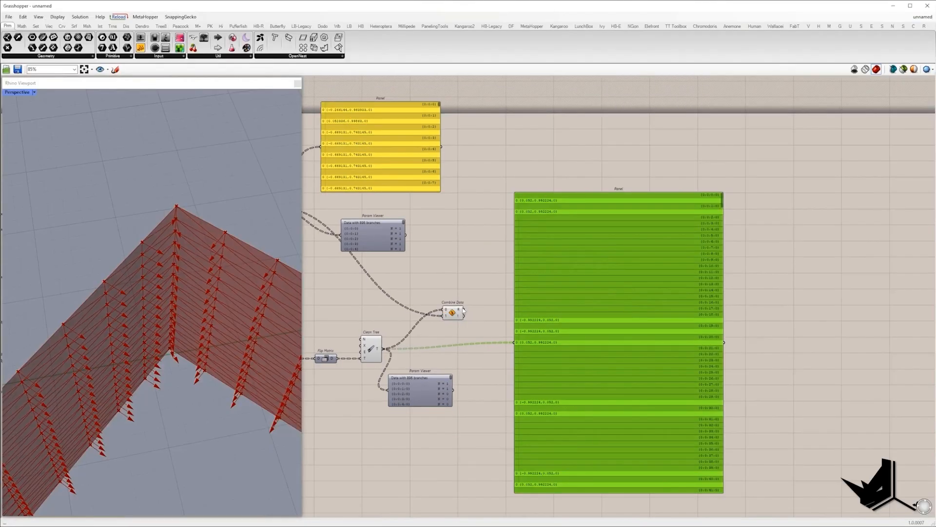
Connect Combine Data's result to the large panel and flatten that output
{"action": "left_click_drag", "start_coordinate": [464, 309], "coordinate": [515, 342]}
{"action": "mouse_move", "coordinate": [460, 312]}
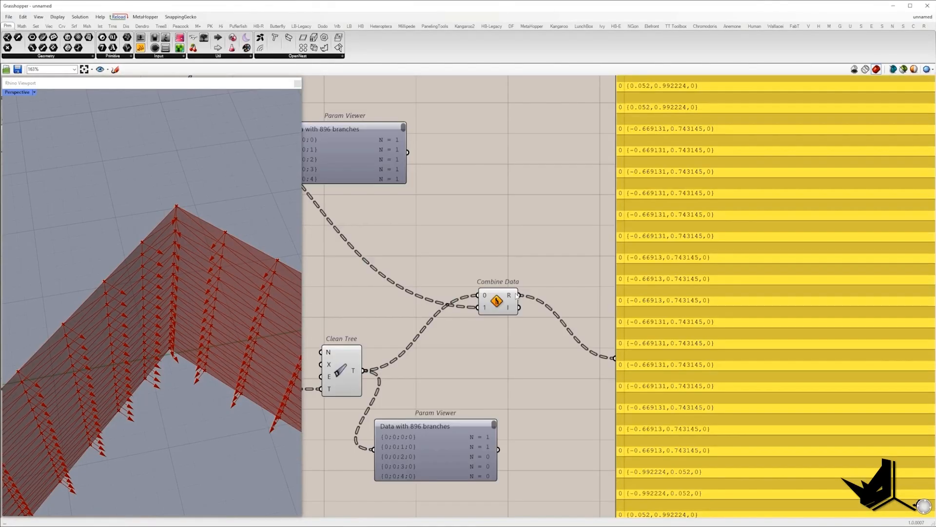
{"action": "right_click", "coordinate": [515, 294]}
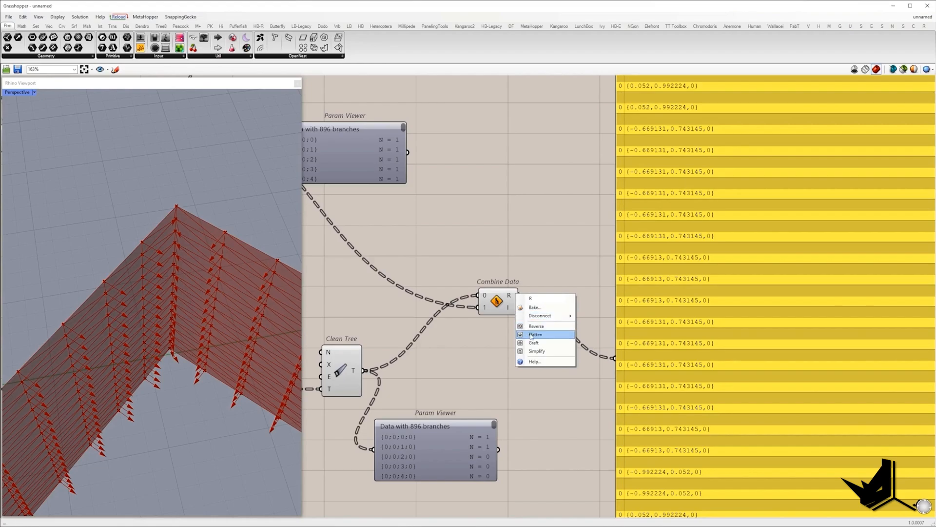
Connect Combine Data's flattened result to Vector Display's vector input and inspect the vectors at the mesh corner
{"action": "scroll", "coordinate": [487, 292], "scroll_direction": "down", "scroll_amount": 4}
{"action": "right_click_drag", "start_coordinate": [487, 293], "coordinate": [640, 303]}
{"action": "right_click_drag", "start_coordinate": [420, 276], "coordinate": [610, 288]}
{"action": "left_click_drag", "start_coordinate": [419, 257], "coordinate": [688, 376]}
{"action": "scroll", "coordinate": [428, 264], "scroll_direction": "down", "scroll_amount": 2}
{"action": "scroll", "coordinate": [722, 295], "scroll_direction": "up", "scroll_amount": 4}
{"action": "right_click_drag", "start_coordinate": [187, 236], "coordinate": [172, 251]}
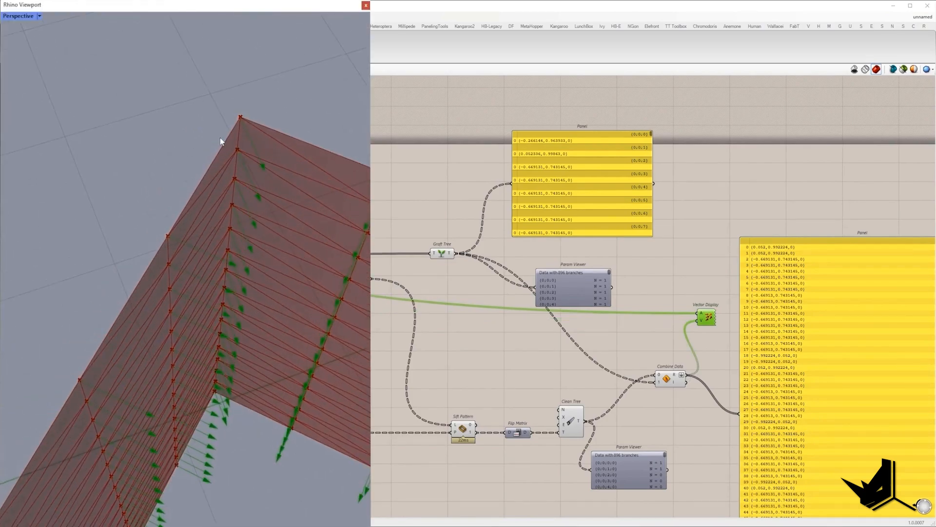
{"action": "right_click_drag", "start_coordinate": [221, 141], "coordinate": [219, 166]}
Remove the panels, the Vector Display and the Param Viewer beside Graft Tree
{"action": "left_click_drag", "start_coordinate": [126, 136], "coordinate": [227, 443]}
{"action": "right_click_drag", "start_coordinate": [214, 387], "coordinate": [192, 289]}
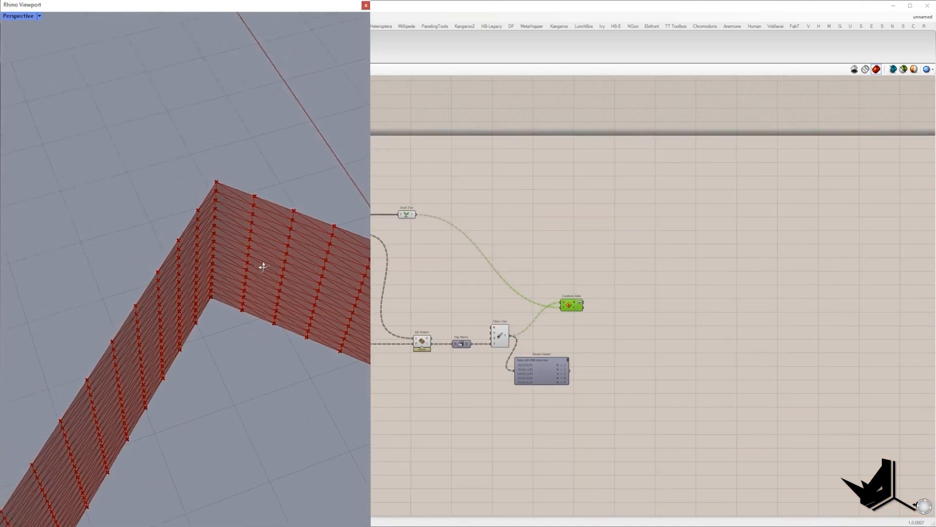
{"action": "right_click_drag", "start_coordinate": [263, 266], "coordinate": [266, 237]}
Add a Move component and feed Deconstruct Mesh's vertices into its geometry input
{"action": "scroll", "coordinate": [570, 307], "scroll_direction": "down", "scroll_amount": 4}
{"action": "right_click_drag", "start_coordinate": [671, 291], "coordinate": [568, 273]}
{"action": "scroll", "coordinate": [546, 293], "scroll_direction": "up", "scroll_amount": 6}
{"action": "scroll", "coordinate": [533, 291], "scroll_direction": "down", "scroll_amount": 3}
{"action": "double_click", "coordinate": [800, 267]}
{"action": "type", "text": "move"}
{"action": "key", "text": "Return"}
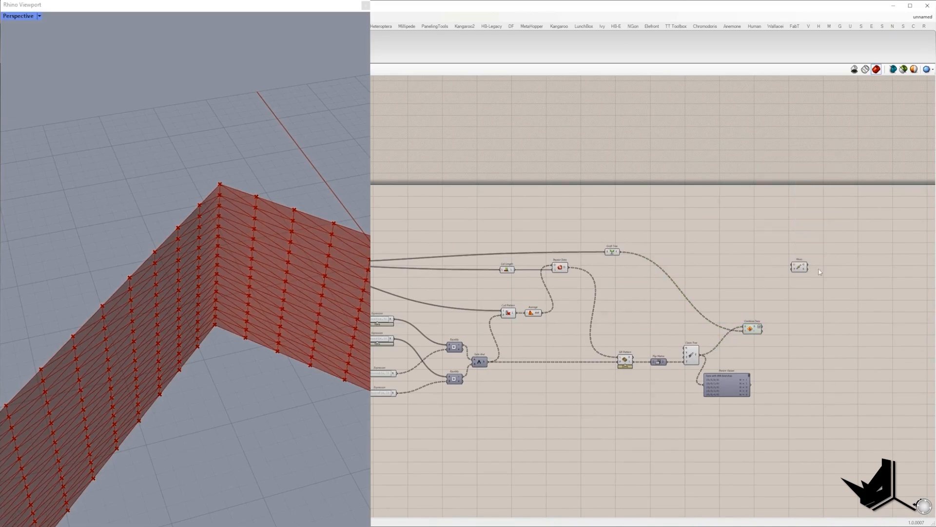
{"action": "scroll", "coordinate": [833, 267], "scroll_direction": "down", "scroll_amount": 4}
{"action": "left_click_drag", "start_coordinate": [833, 267], "coordinate": [562, 195]}
{"action": "scroll", "coordinate": [515, 288], "scroll_direction": "up", "scroll_amount": 5}
Add an Amplitude component below Move with Combine Data's result as its vector input
{"action": "right_click_drag", "start_coordinate": [922, 228], "coordinate": [381, 200]}
{"action": "scroll", "coordinate": [800, 185], "scroll_direction": "up", "scroll_amount": 3}
{"action": "left_click", "coordinate": [692, 198]}
{"action": "left_click", "coordinate": [694, 345]}
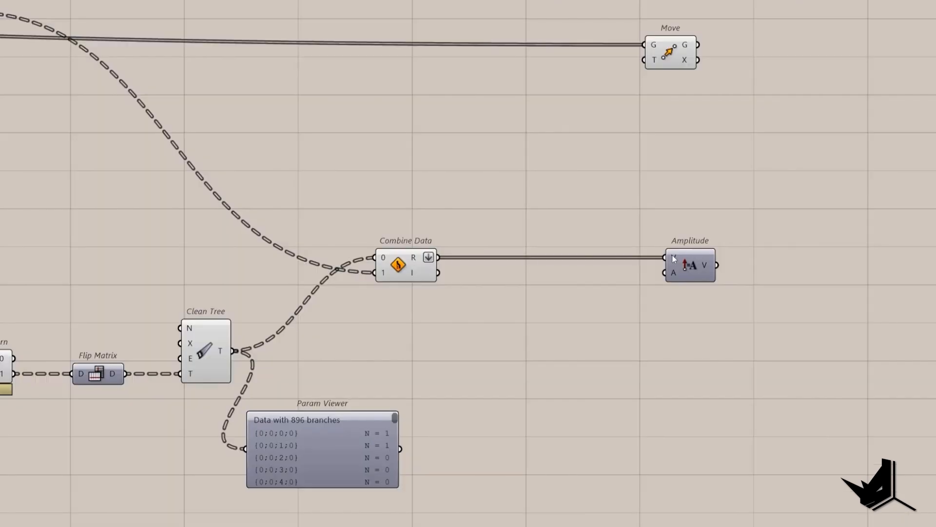
{"action": "mouse_move", "coordinate": [674, 259]}
Add a Random component and place it below Amplitude
{"action": "double_click", "coordinate": [624, 334]}
{"action": "type", "text": "ra"}
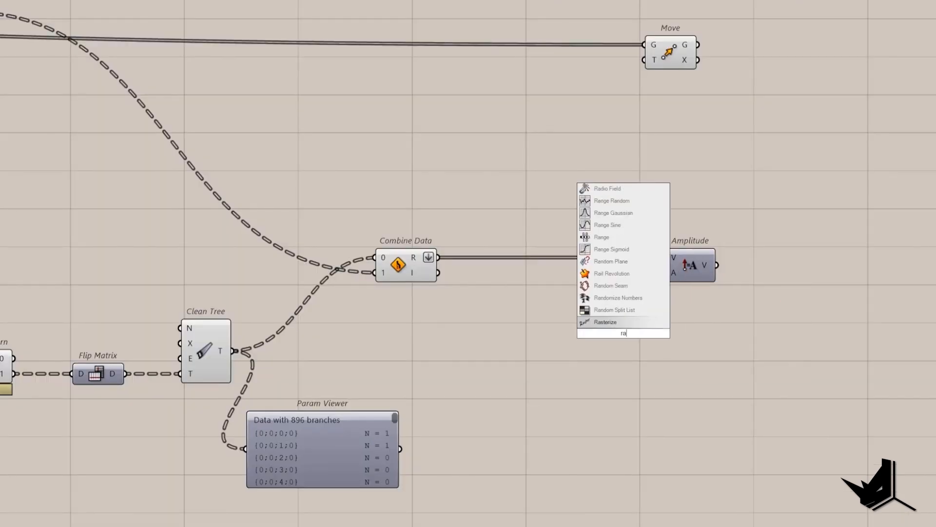
{"action": "type", "text": "ndom"}
{"action": "key", "text": "Return"}
{"action": "scroll", "coordinate": [625, 337], "scroll_direction": "up", "scroll_amount": 2}
{"action": "right_click_drag", "start_coordinate": [624, 337], "coordinate": [726, 363]}
{"action": "left_click_drag", "start_coordinate": [653, 324], "coordinate": [800, 464]}
{"action": "scroll", "coordinate": [796, 456], "scroll_direction": "down", "scroll_amount": 3}
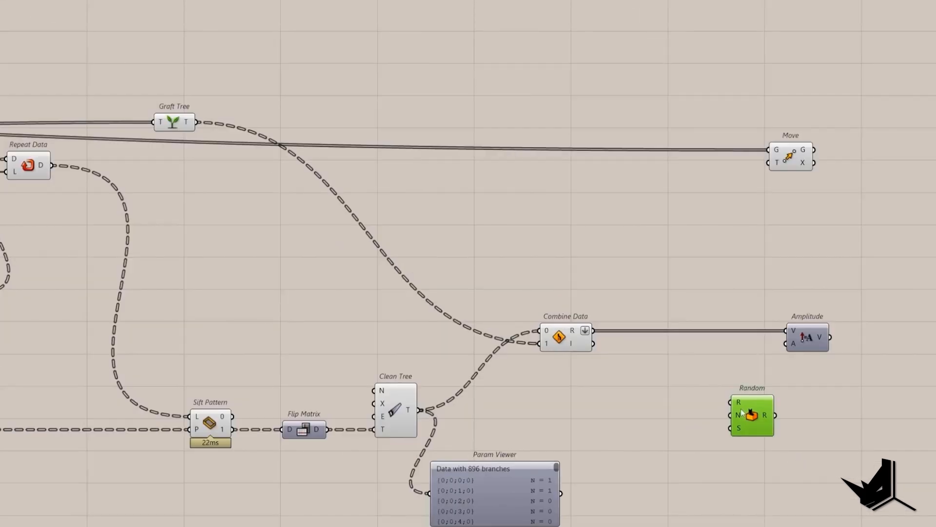
Add a List Length component measuring Combine Data's result and connect it to Random's number input
{"action": "double_click", "coordinate": [624, 376]}
{"action": "type", "text": "list length"}
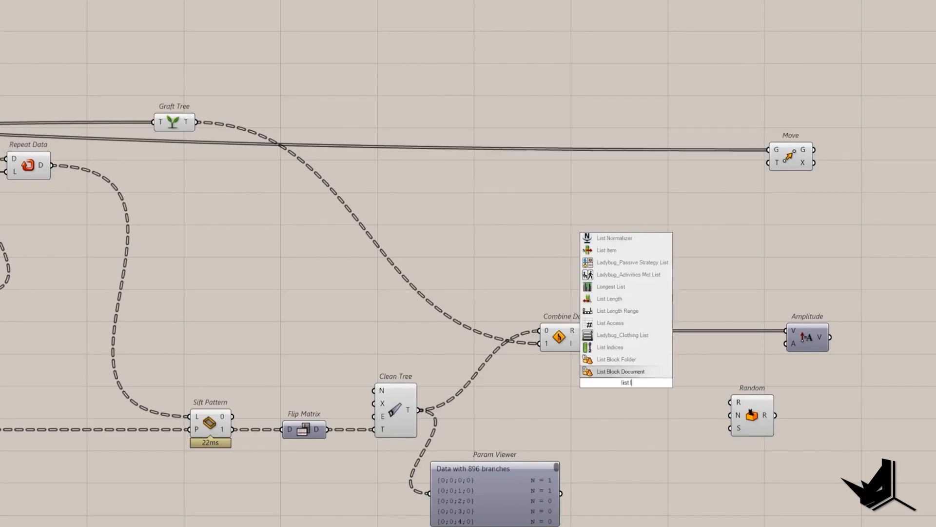
{"action": "key", "text": "Return"}
{"action": "left_click_drag", "start_coordinate": [595, 332], "coordinate": [647, 434]}
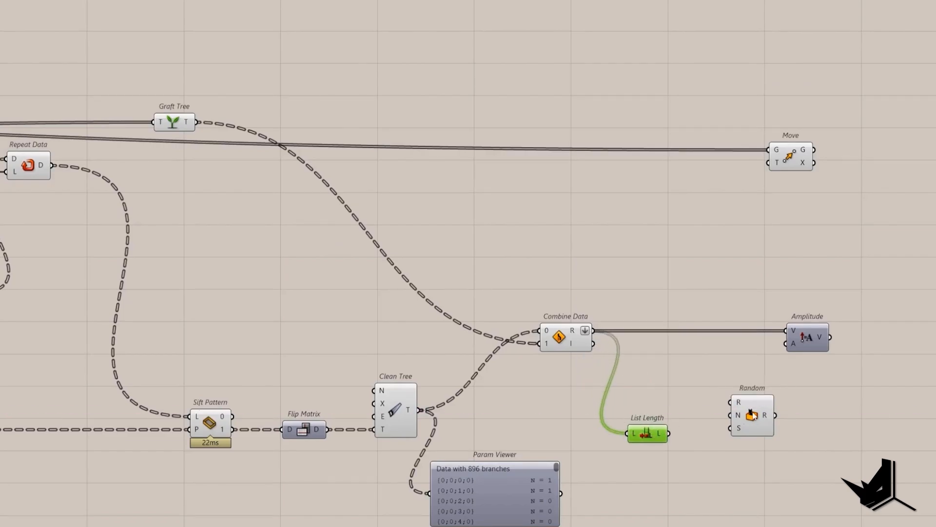
{"action": "left_click_drag", "start_coordinate": [733, 416], "coordinate": [670, 435]}
{"action": "left_click_drag", "start_coordinate": [753, 417], "coordinate": [786, 436]}
{"action": "left_click_drag", "start_coordinate": [657, 428], "coordinate": [667, 463]}
Add a Construct Domain component and connect it to Random's range input
{"action": "left_click", "coordinate": [678, 402]}
{"action": "double_click", "coordinate": [606, 367]}
{"action": "key", "text": "Escape"}
{"action": "mouse_move", "coordinate": [719, 385]}
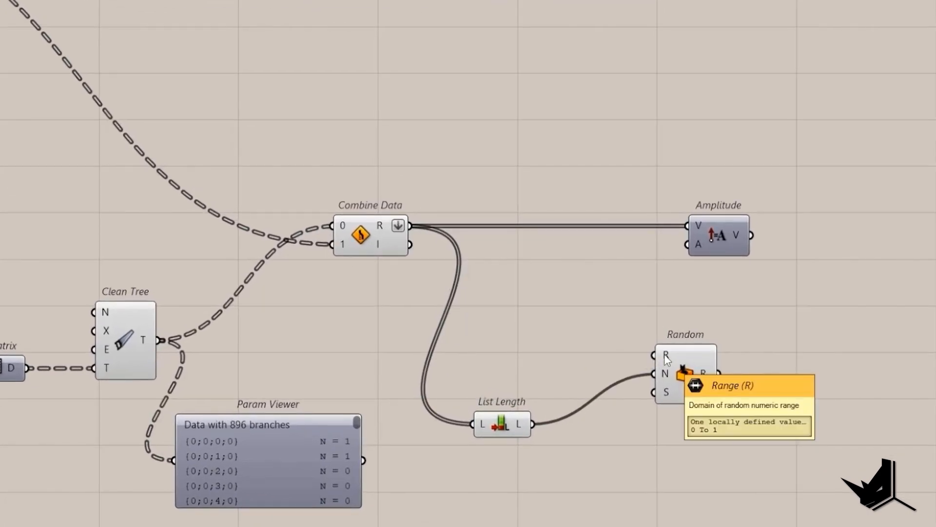
{"action": "double_click", "coordinate": [540, 317]}
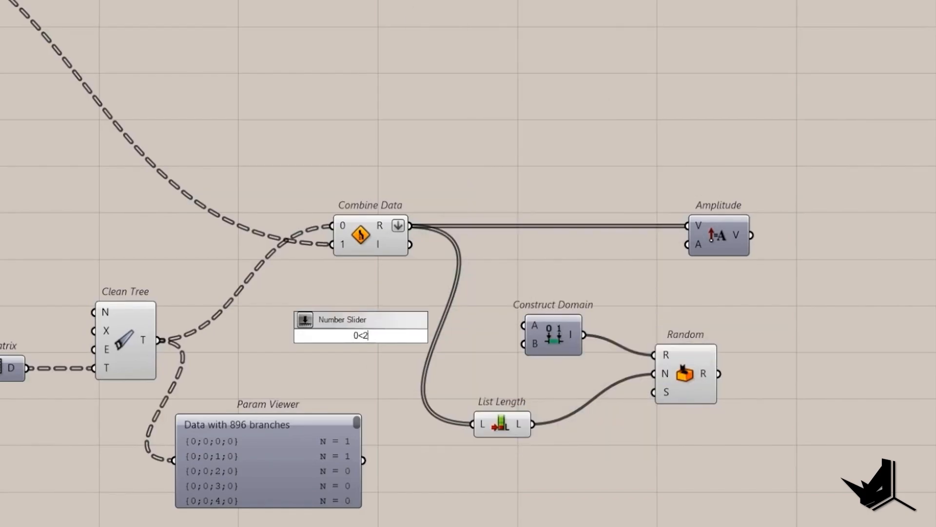
Create a number slider from 0 to 2.00, set it to 0.20 and connect it as Construct Domain's start
{"action": "type", "text": ".00"}
{"action": "key", "text": "Return"}
{"action": "double_click", "coordinate": [361, 336]}
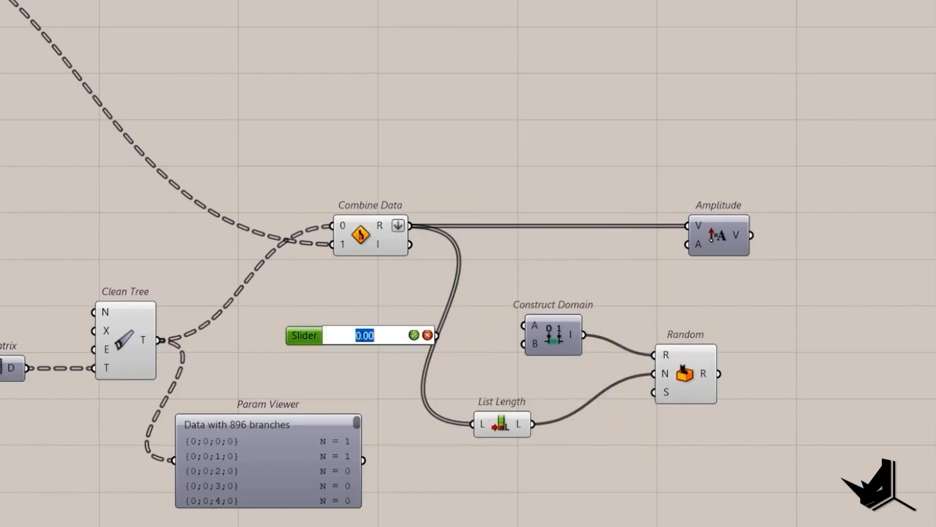
{"action": "type", "text": "0.2"}
{"action": "left_click", "coordinate": [413, 336]}
{"action": "left_click_drag", "start_coordinate": [438, 335], "coordinate": [528, 332]}
Duplicate the domain start slider, set the copy to 1.40 and connect it as Construct Domain's end
{"action": "left_click_drag", "start_coordinate": [348, 333], "coordinate": [372, 305]}
{"action": "key", "text": "ctrl+c"}
{"action": "key", "text": "ctrl+v"}
{"action": "left_click_drag", "start_coordinate": [452, 317], "coordinate": [446, 345]}
{"action": "double_click", "coordinate": [445, 346]}
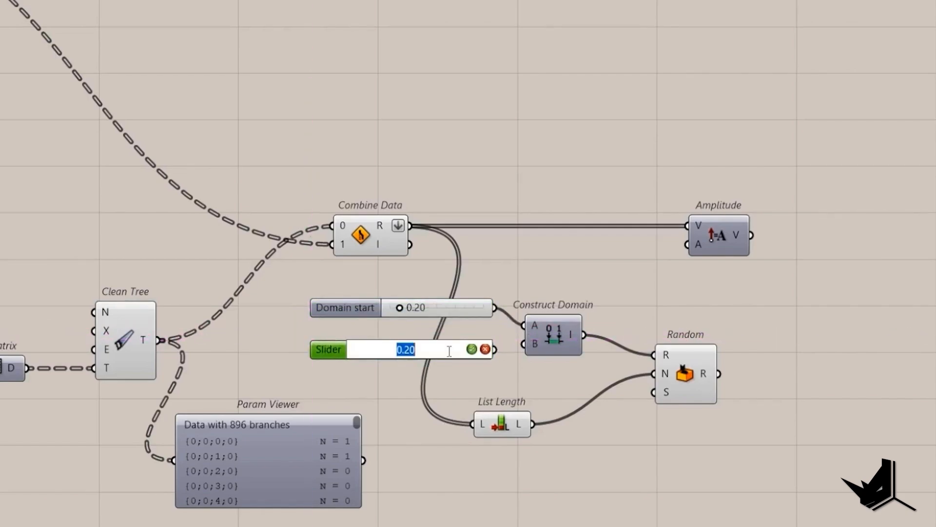
{"action": "type", "text": "1.4"}
{"action": "left_click", "coordinate": [471, 349]}
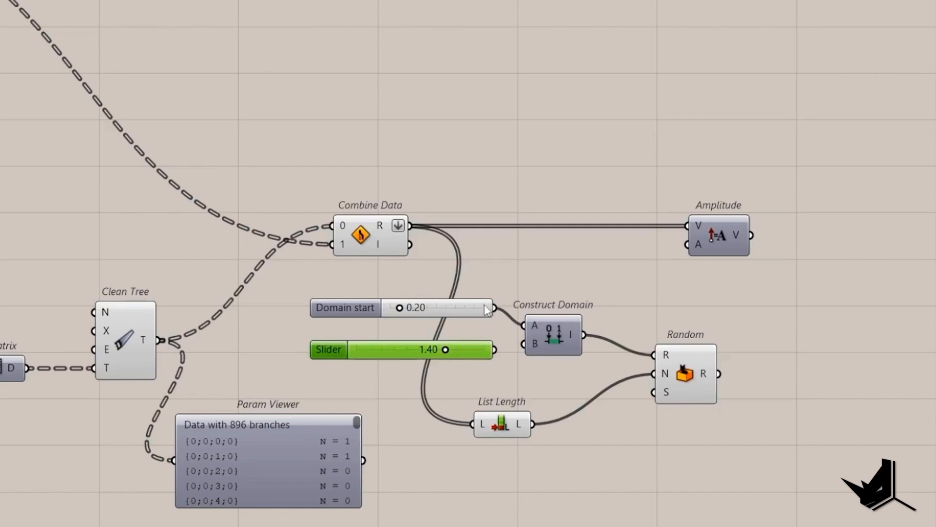
{"action": "left_click_drag", "start_coordinate": [495, 349], "coordinate": [553, 320]}
Review Random's output values, the two domain sliders and Random's number input
{"action": "mouse_move", "coordinate": [713, 376]}
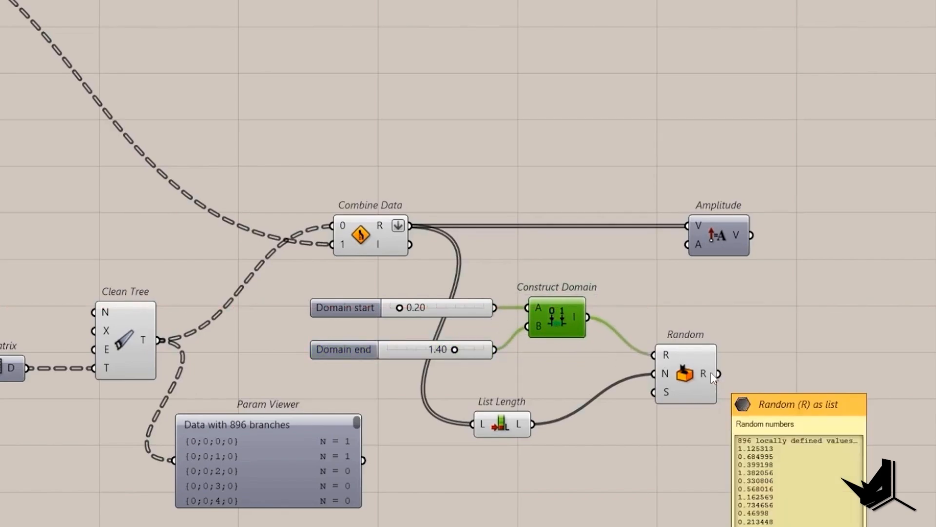
{"action": "left_click_drag", "start_coordinate": [262, 295], "coordinate": [536, 343]}
{"action": "left_click_drag", "start_coordinate": [280, 330], "coordinate": [512, 379]}
{"action": "right_click_drag", "start_coordinate": [556, 380], "coordinate": [281, 347]}
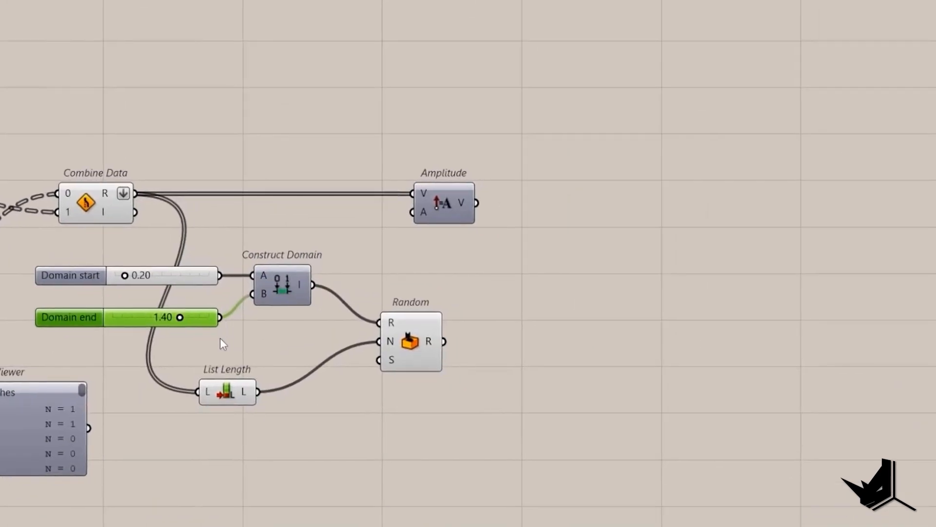
{"action": "left_click_drag", "start_coordinate": [221, 339], "coordinate": [191, 258]}
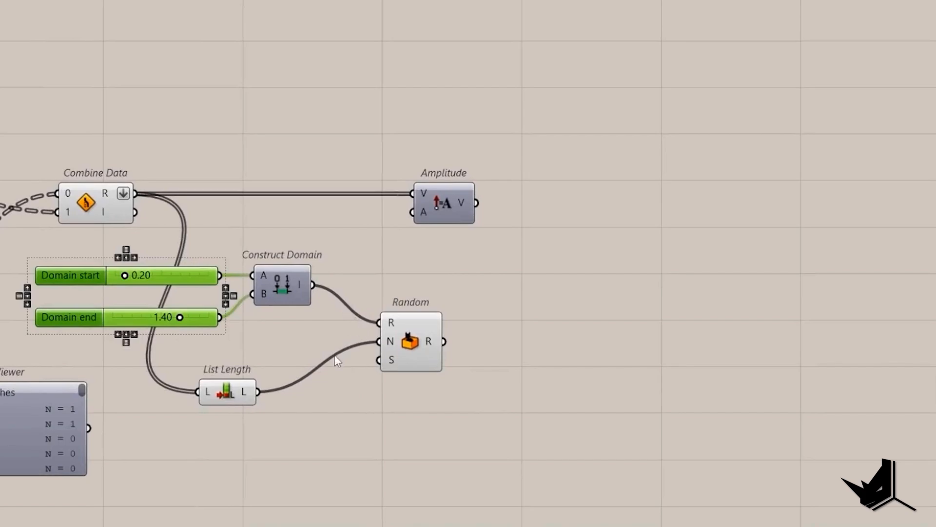
{"action": "mouse_move", "coordinate": [392, 343]}
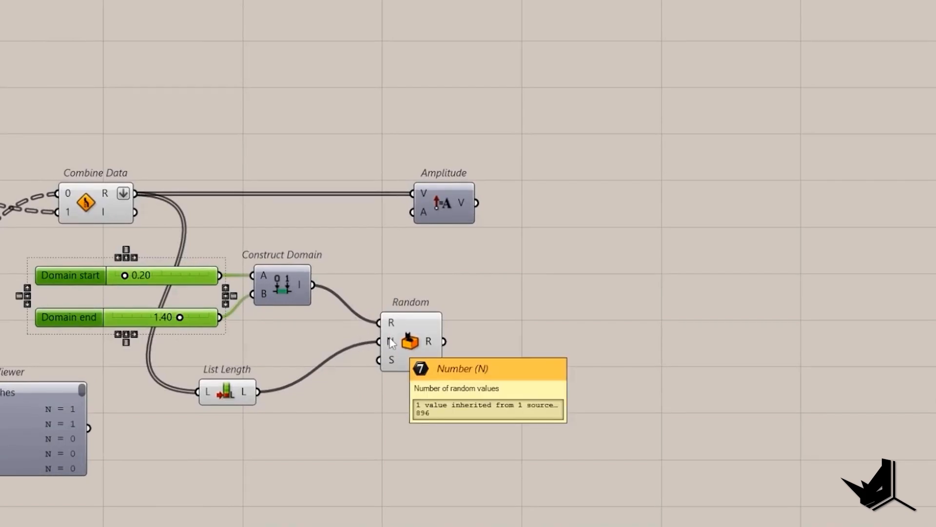
Add an integer slider below List Length, connect it to Random's seed input and set it to 39
{"action": "right_click_drag", "start_coordinate": [417, 353], "coordinate": [391, 332]}
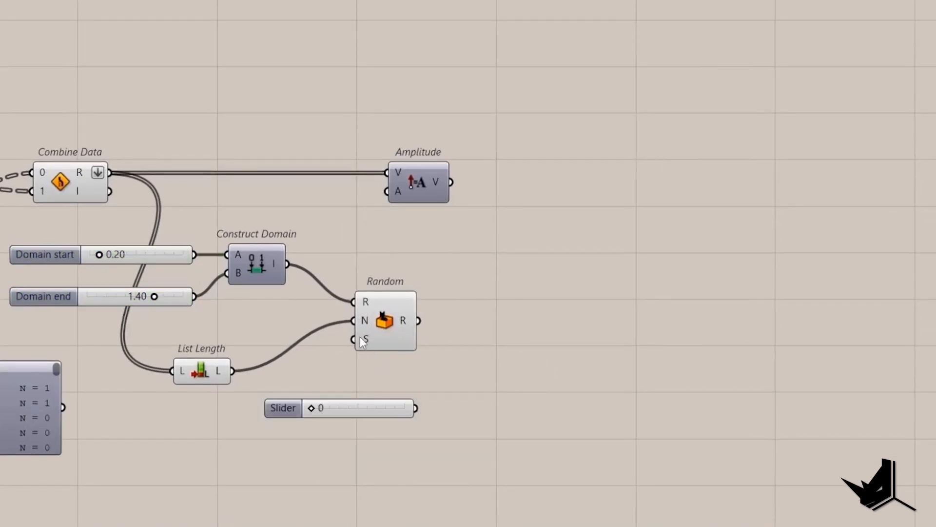
{"action": "mouse_move", "coordinate": [360, 337]}
{"action": "left_click_drag", "start_coordinate": [365, 411], "coordinate": [356, 351]}
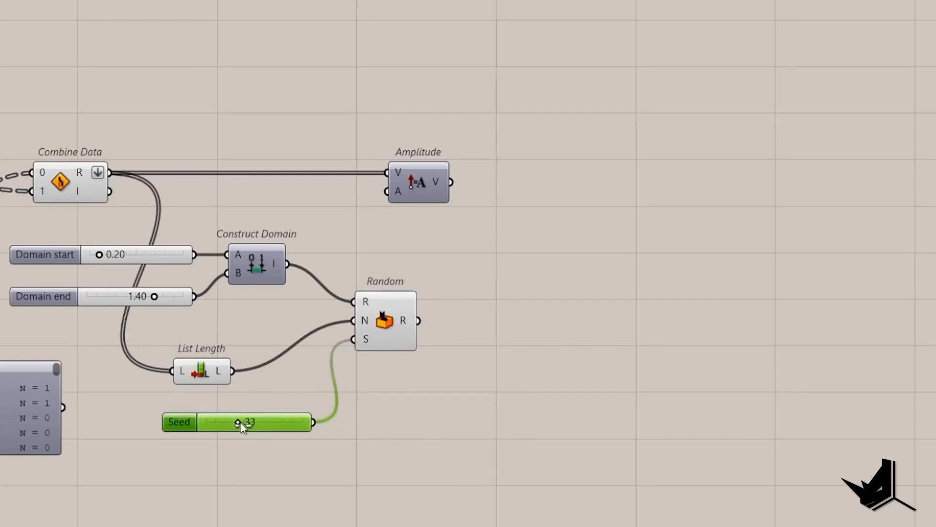
{"action": "left_click_drag", "start_coordinate": [238, 422], "coordinate": [285, 422]}
Connect Random's output to Amplitude's amplitude input and Amplitude's vector to Move's motion input
{"action": "left_click_drag", "start_coordinate": [418, 320], "coordinate": [493, 191]}
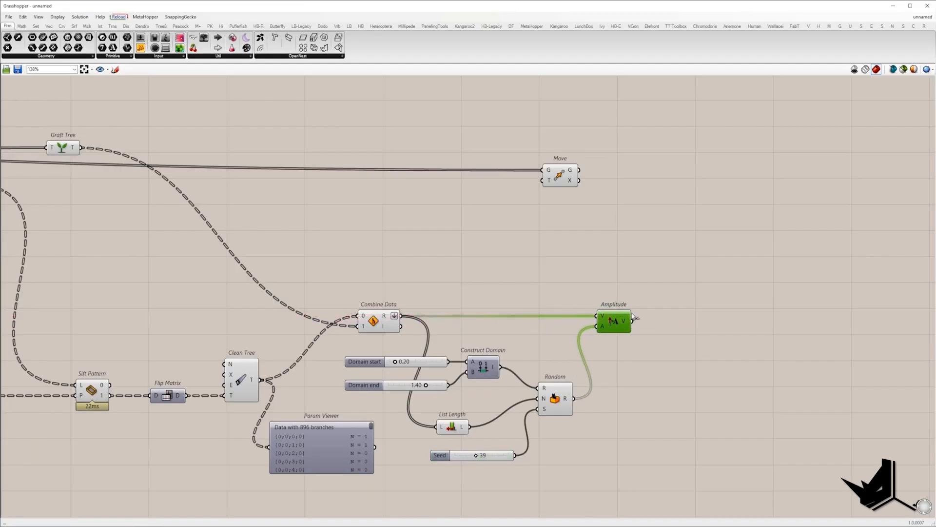
{"action": "left_click_drag", "start_coordinate": [634, 318], "coordinate": [659, 189]}
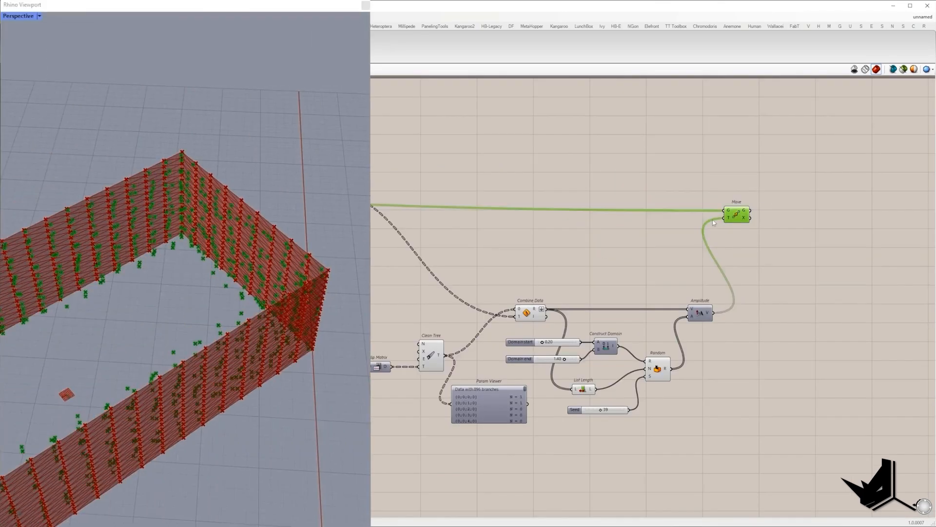
{"action": "right_click_drag", "start_coordinate": [161, 244], "coordinate": [279, 239]}
Insert a Reverse component between Amplitude and Move to flip the movement vectors
{"action": "double_click", "coordinate": [710, 347]}
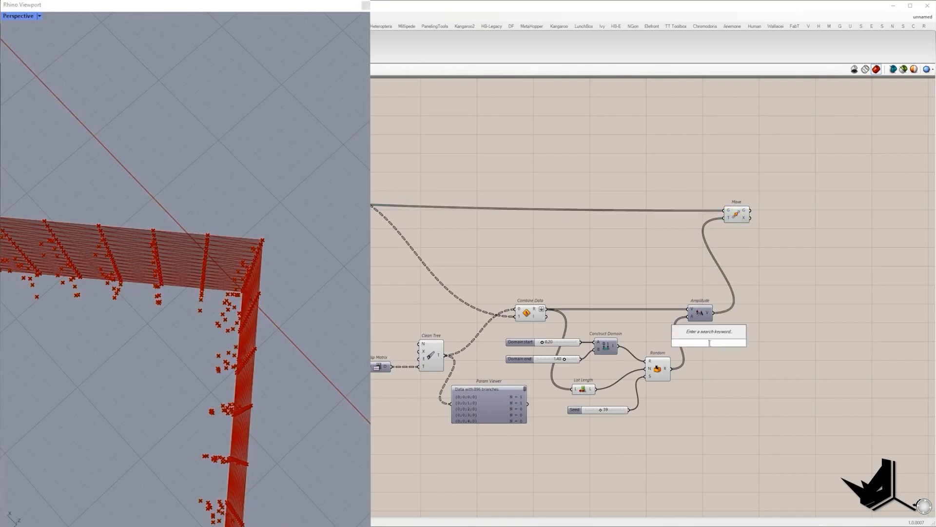
{"action": "type", "text": "reverse"}
{"action": "left_click", "coordinate": [695, 338]}
{"action": "left_click_drag", "start_coordinate": [699, 346], "coordinate": [805, 204]}
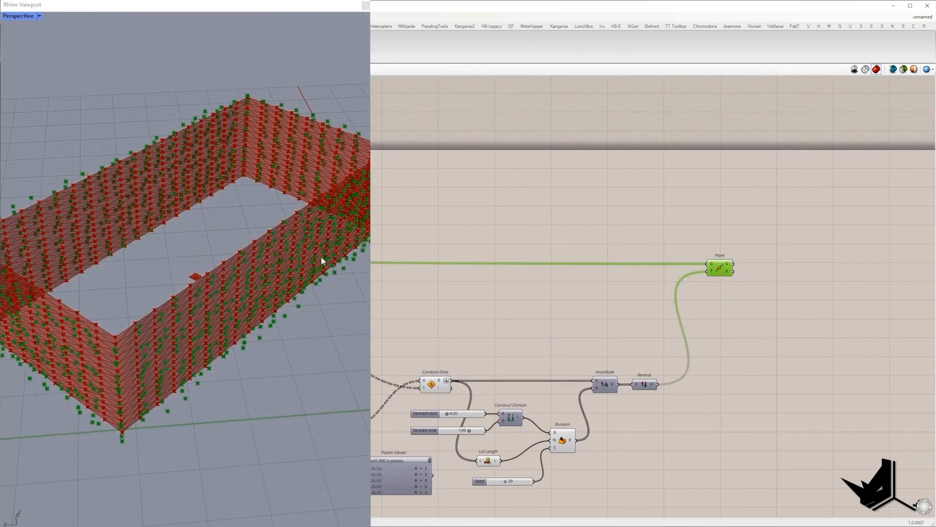
{"action": "right_click_drag", "start_coordinate": [321, 256], "coordinate": [295, 276]}
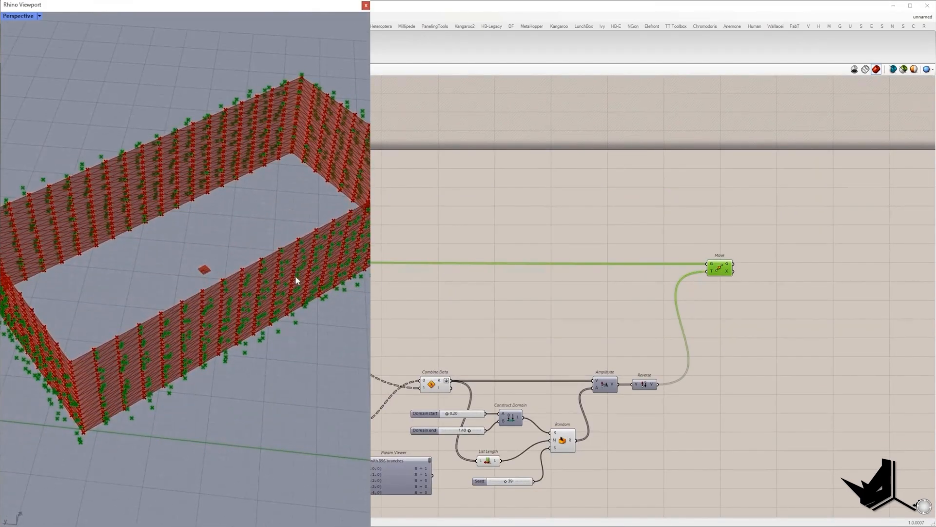
Add a Construct Mesh component above Move with the moved points as its vertices
{"action": "double_click", "coordinate": [795, 319]}
{"action": "type", "text": "con mesh"}
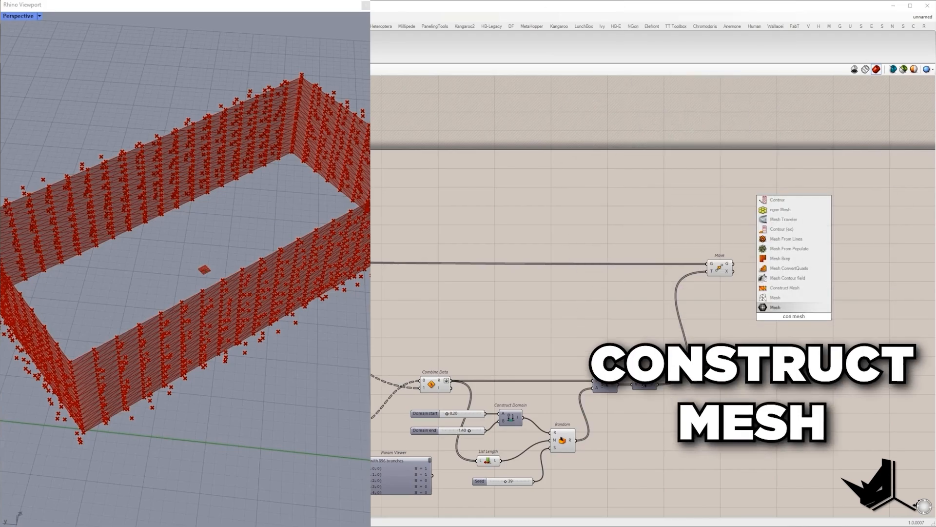
{"action": "left_click", "coordinate": [785, 288]}
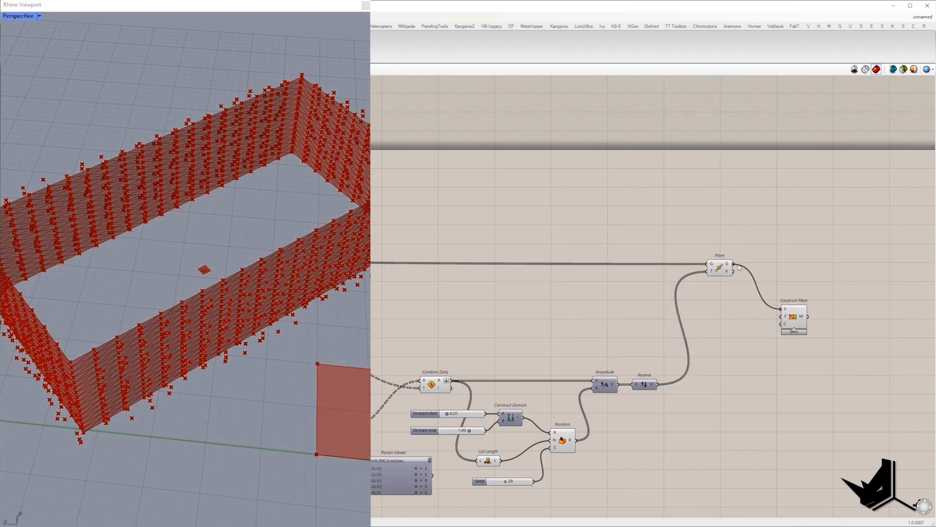
{"action": "left_click_drag", "start_coordinate": [793, 315], "coordinate": [821, 225]}
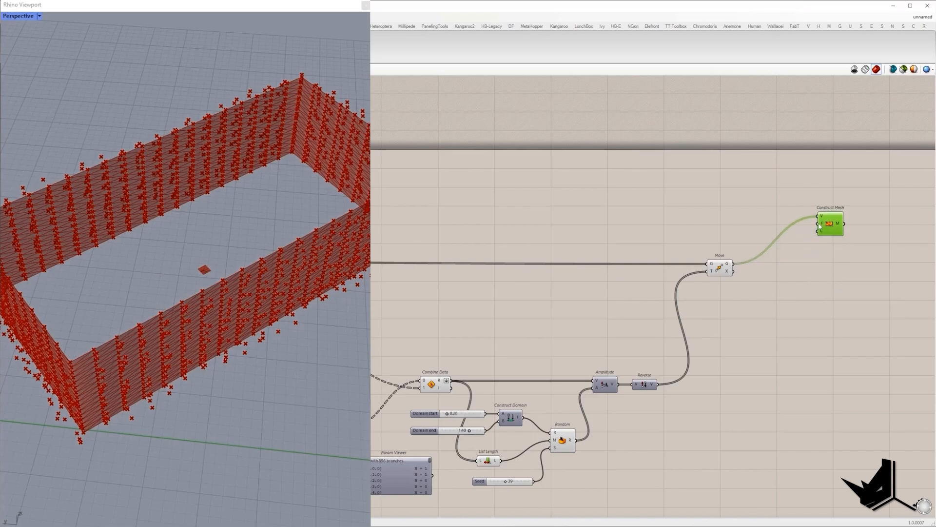
Connect Deconstruct Mesh's faces output to Construct Mesh's faces input
{"action": "right_click_drag", "start_coordinate": [843, 253], "coordinate": [933, 298]}
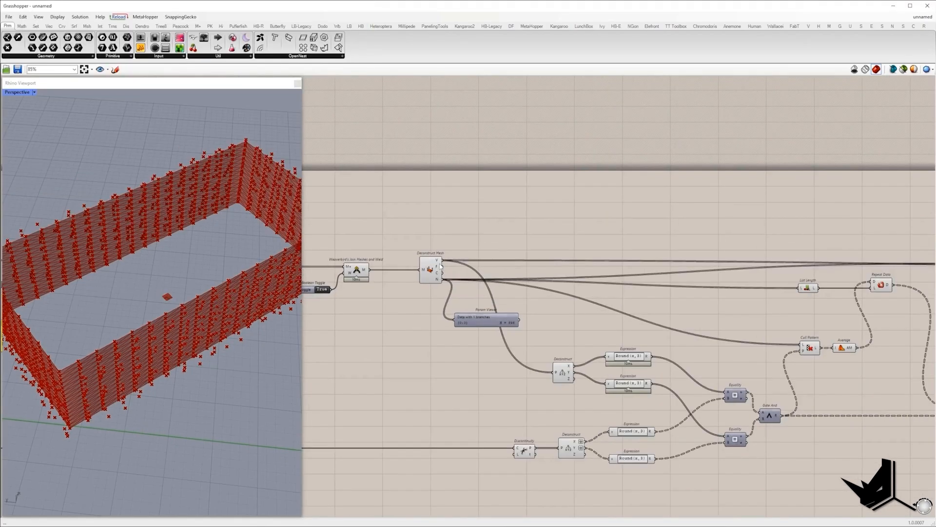
{"action": "scroll", "coordinate": [445, 270], "scroll_direction": "down", "scroll_amount": 6}
{"action": "left_click_drag", "start_coordinate": [444, 268], "coordinate": [664, 252]}
{"action": "scroll", "coordinate": [861, 261], "scroll_direction": "up", "scroll_amount": 6}
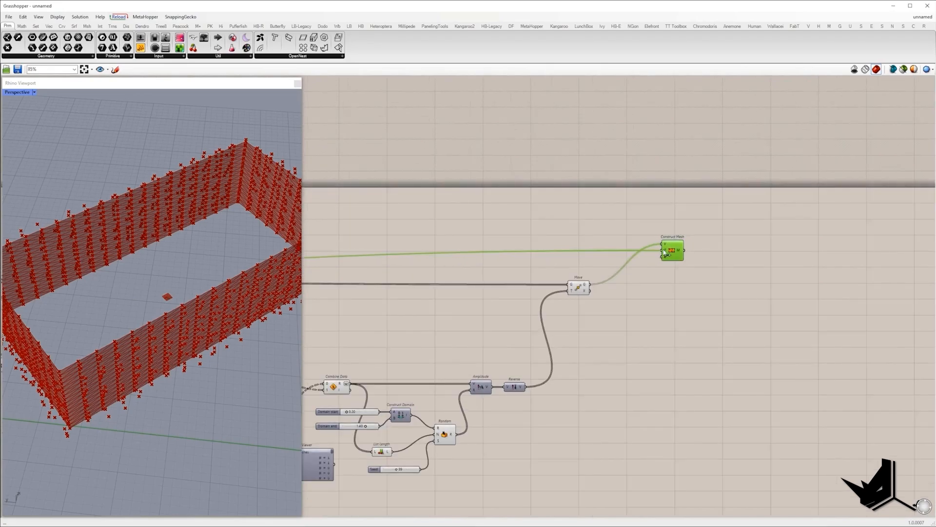
Turn off the preview of all components from Deconstruct Mesh through Move, leaving Construct Mesh previewed
{"action": "scroll", "coordinate": [690, 262], "scroll_direction": "down", "scroll_amount": 3}
{"action": "scroll", "coordinate": [719, 291], "scroll_direction": "down", "scroll_amount": 3}
{"action": "left_click_drag", "start_coordinate": [682, 347], "coordinate": [328, 237]}
{"action": "right_click", "coordinate": [355, 211]}
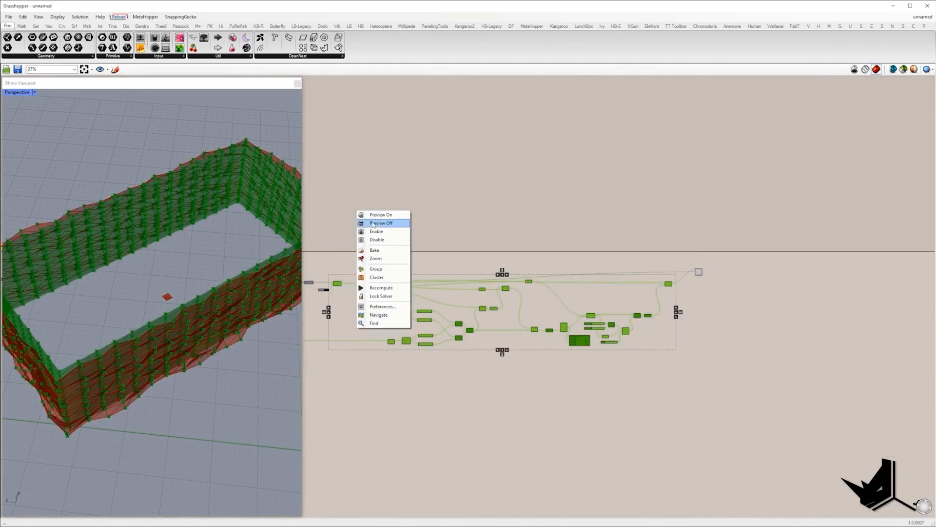
{"action": "left_click", "coordinate": [373, 223]}
{"action": "right_click_drag", "start_coordinate": [210, 288], "coordinate": [196, 257]}
{"action": "left_click", "coordinate": [561, 373]}
{"action": "scroll", "coordinate": [627, 326], "scroll_direction": "up", "scroll_amount": 7}
{"action": "scroll", "coordinate": [515, 359], "scroll_direction": "up", "scroll_amount": 3}
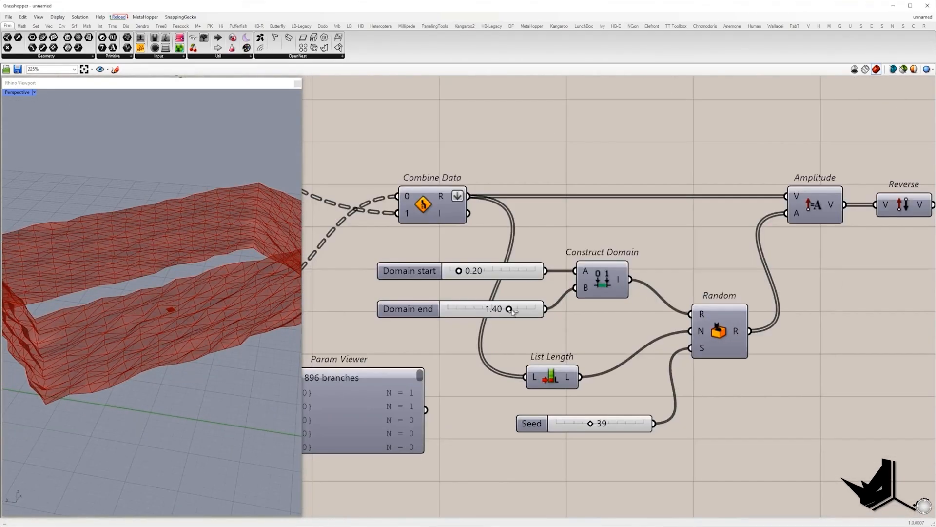
Set the random domain's end to 1.40 and the Random component's seed to 49
{"action": "mouse_move", "coordinate": [512, 311]}
{"action": "left_mouse_down"}
{"action": "mouse_move", "coordinate": [481, 310]}
{"action": "mouse_move", "coordinate": [508, 311]}
{"action": "left_mouse_up"}
{"action": "mouse_move", "coordinate": [199, 309]}
{"action": "right_mouse_down"}
{"action": "mouse_move", "coordinate": [177, 320]}
{"action": "mouse_move", "coordinate": [200, 320]}
{"action": "right_mouse_up"}
{"action": "right_click_drag", "start_coordinate": [583, 433], "coordinate": [560, 397]}
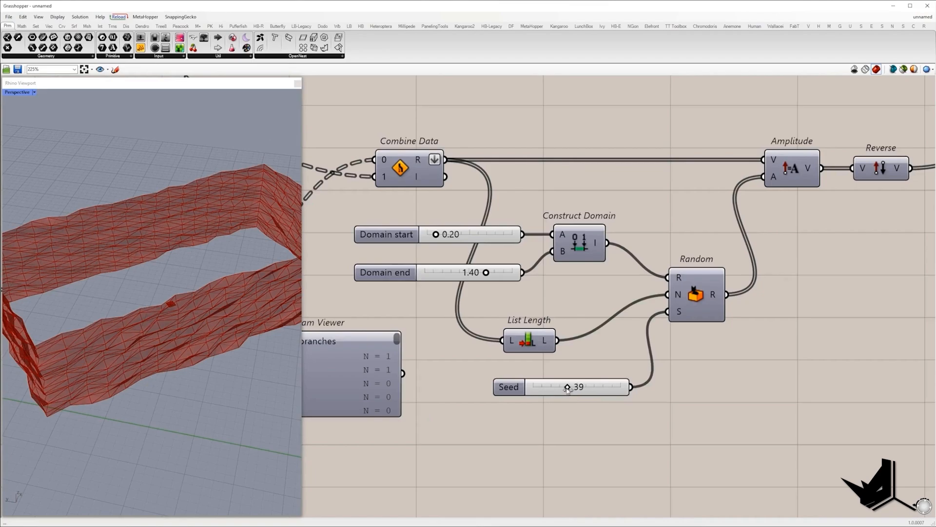
{"action": "left_click_drag", "start_coordinate": [567, 387], "coordinate": [577, 388]}
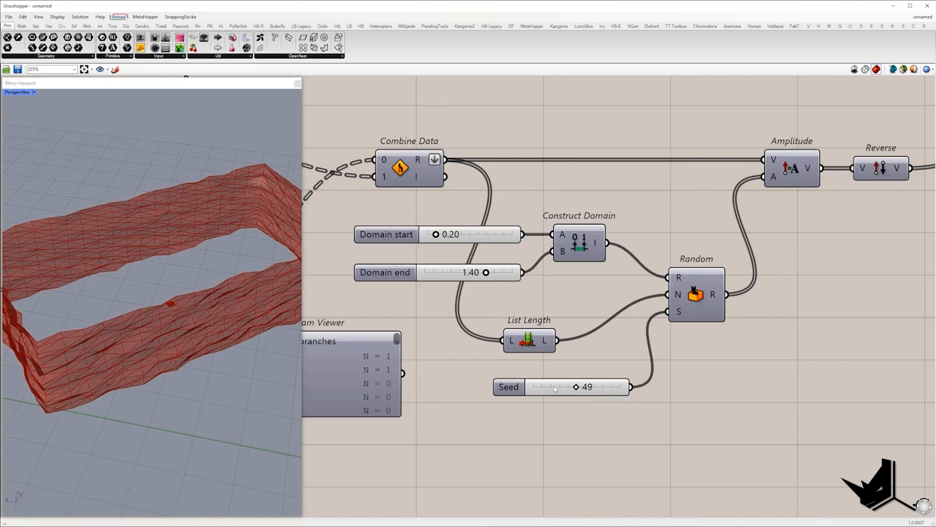
{"action": "mouse_move", "coordinate": [171, 341]}
{"action": "right_mouse_down"}
{"action": "mouse_move", "coordinate": [161, 352]}
{"action": "mouse_move", "coordinate": [185, 351]}
{"action": "mouse_move", "coordinate": [175, 342]}
{"action": "right_mouse_up"}
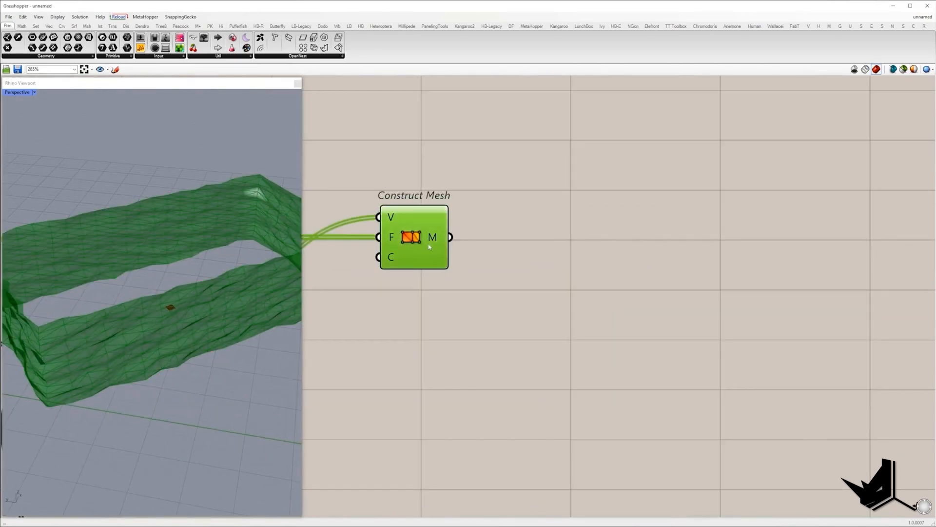
Add a Face Boundaries component fed by Construct Mesh's mesh output and turn off Construct Mesh's preview
{"action": "double_click", "coordinate": [501, 254]}
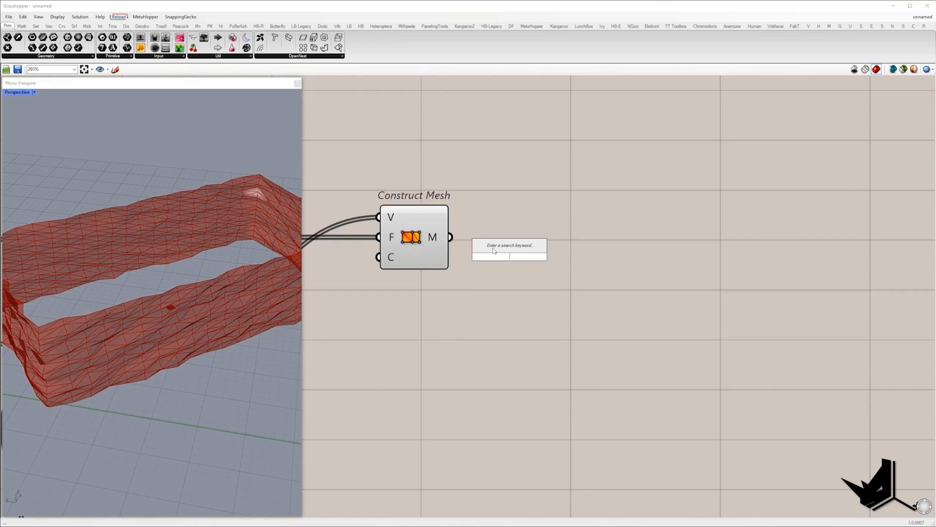
{"action": "type", "text": "face"}
{"action": "key", "text": "Up"}
{"action": "key", "text": "Up"}
{"action": "key", "text": "Up"}
{"action": "key", "text": "Up"}
{"action": "key", "text": "Up"}
{"action": "key", "text": "Up"}
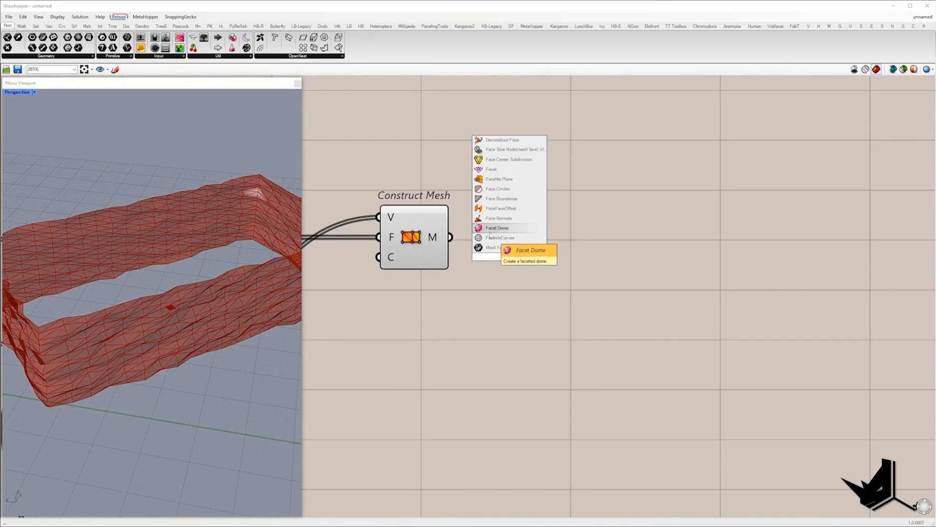
{"action": "key", "text": "Return"}
{"action": "left_click_drag", "start_coordinate": [486, 258], "coordinate": [545, 239]}
{"action": "left_click", "coordinate": [430, 218]}
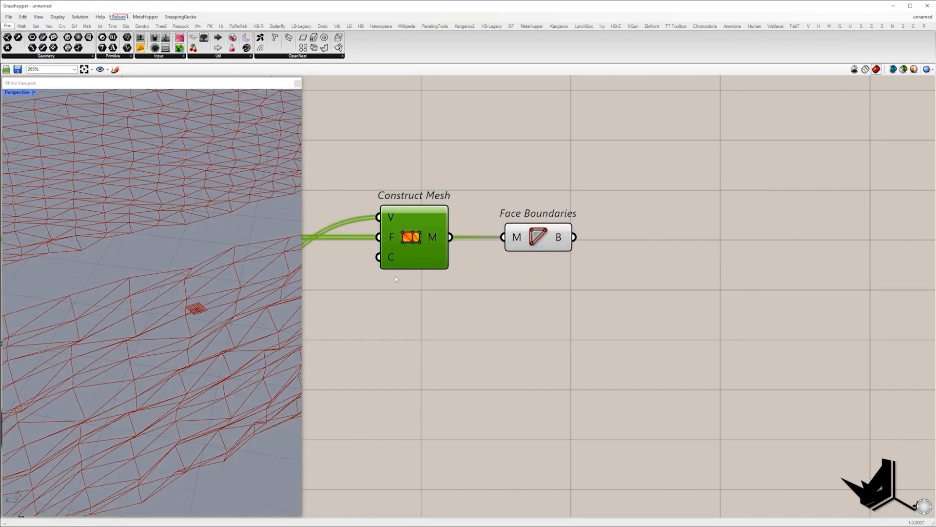
Add a Boundary Surfaces component and connect Face Boundaries' output to its edges input
{"action": "double_click", "coordinate": [635, 255]}
{"action": "type", "text": "bound"}
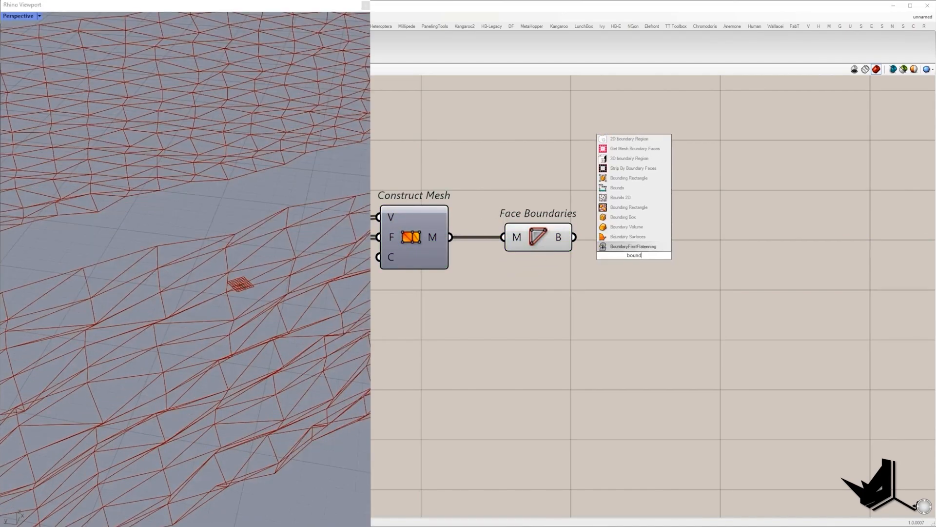
{"action": "left_click", "coordinate": [636, 247]}
{"action": "left_click_drag", "start_coordinate": [601, 255], "coordinate": [574, 238]}
{"action": "left_click_drag", "start_coordinate": [633, 262], "coordinate": [674, 245]}
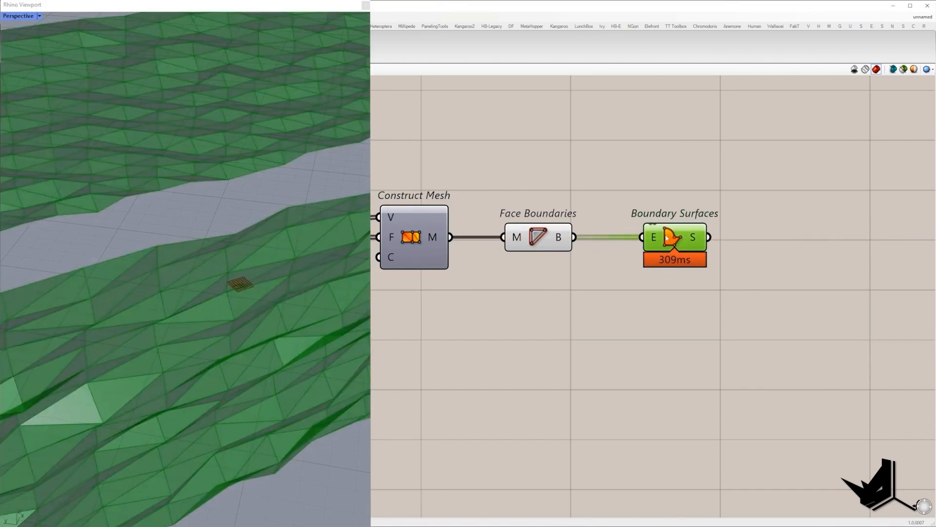
{"action": "left_click", "coordinate": [597, 271]}
{"action": "scroll", "coordinate": [596, 269], "scroll_direction": "down", "scroll_amount": 5}
{"action": "left_click", "coordinate": [585, 260]}
{"action": "middle_click", "coordinate": [586, 261]}
{"action": "left_click", "coordinate": [583, 215]}
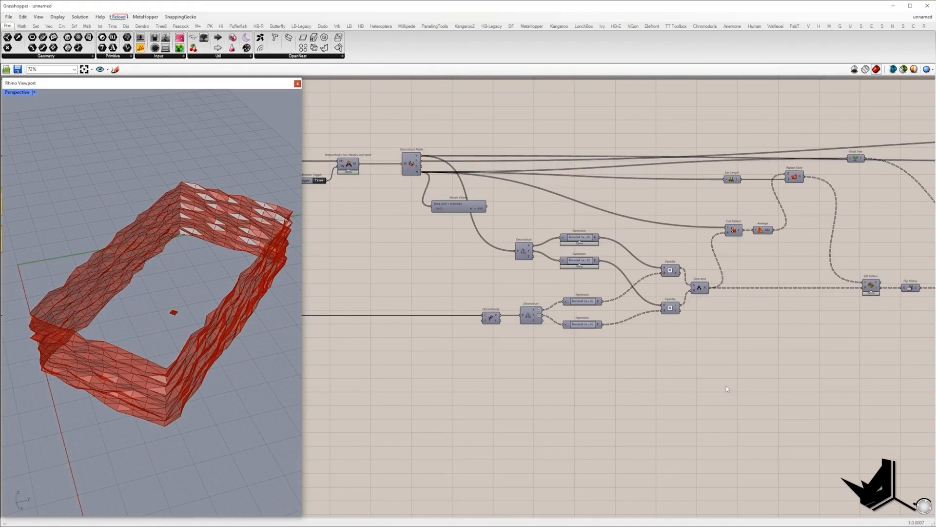
Trace the wall's vertical vertex columns freehand on a screen capture, labelling the first three 0, 1 and 2
{"action": "scroll", "coordinate": [201, 261], "scroll_direction": "up", "scroll_amount": 4}
{"action": "right_click_drag", "start_coordinate": [200, 261], "coordinate": [131, 230]}
{"action": "scroll", "coordinate": [198, 315], "scroll_direction": "up", "scroll_amount": 4}
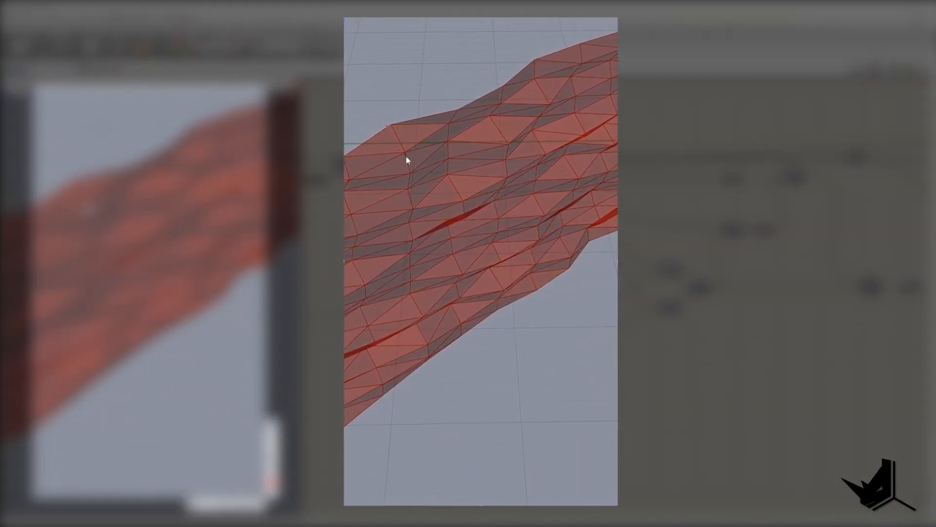
{"action": "left_click_drag", "start_coordinate": [395, 133], "coordinate": [424, 358]}
{"action": "left_click_drag", "start_coordinate": [446, 112], "coordinate": [462, 336]}
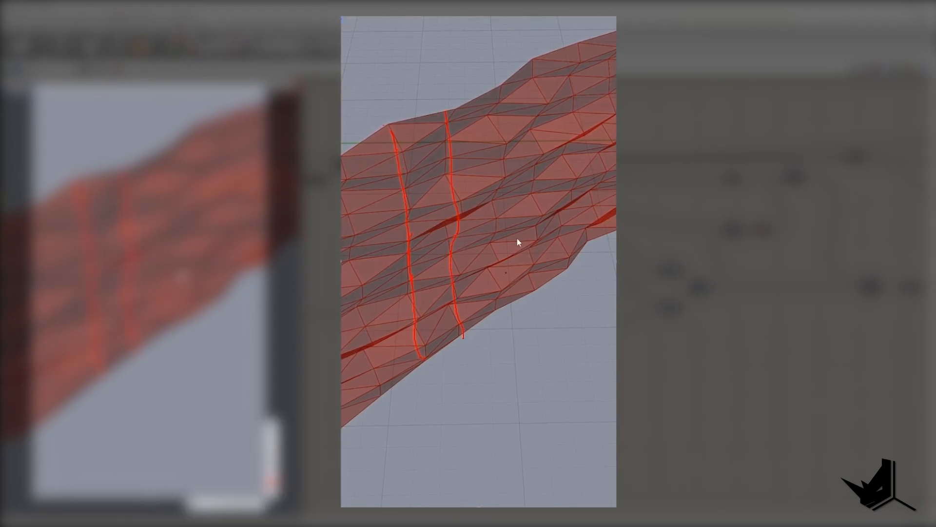
{"action": "mouse_move", "coordinate": [493, 86]}
{"action": "left_mouse_down"}
{"action": "mouse_move", "coordinate": [507, 248]}
{"action": "mouse_move", "coordinate": [494, 315]}
{"action": "left_mouse_up"}
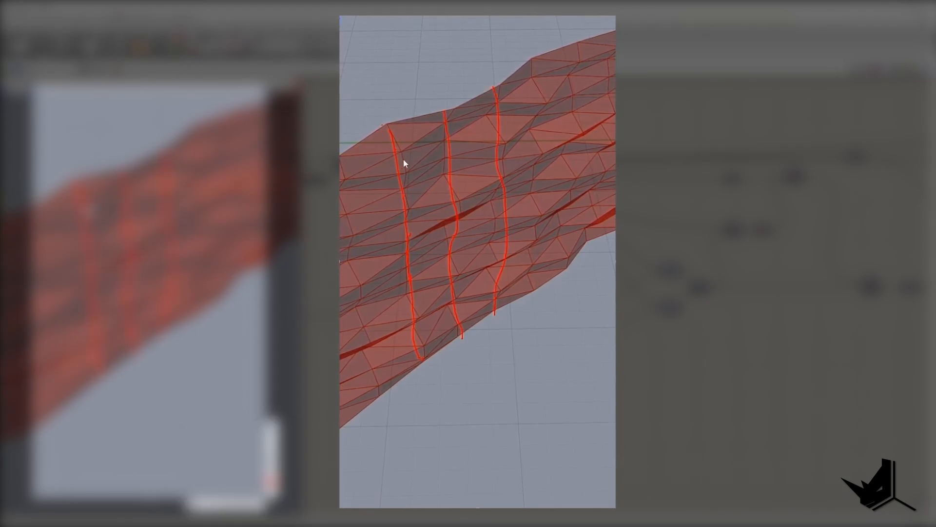
{"action": "mouse_move", "coordinate": [418, 409]}
{"action": "left_mouse_down"}
{"action": "mouse_move", "coordinate": [418, 379]}
{"action": "mouse_move", "coordinate": [418, 423]}
{"action": "left_mouse_up"}
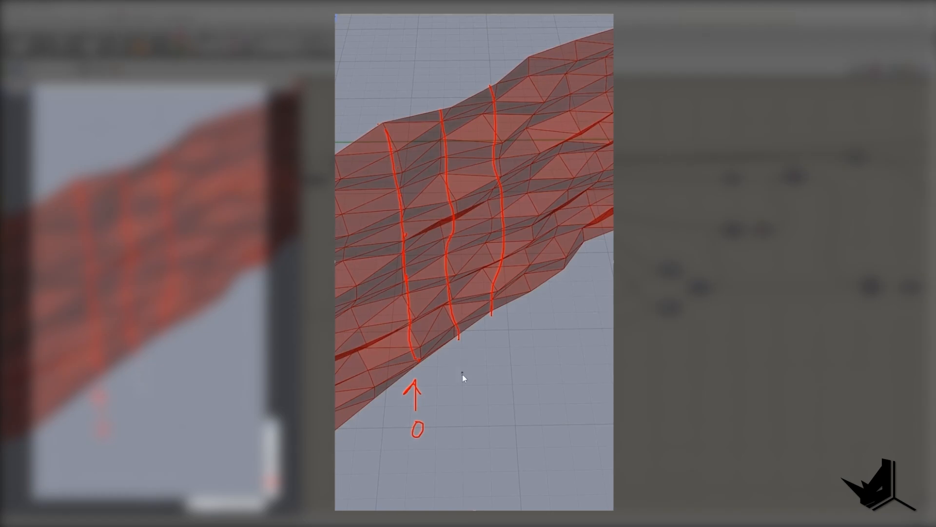
{"action": "left_click_drag", "start_coordinate": [462, 373], "coordinate": [467, 362]}
{"action": "left_click_drag", "start_coordinate": [465, 403], "coordinate": [477, 419]}
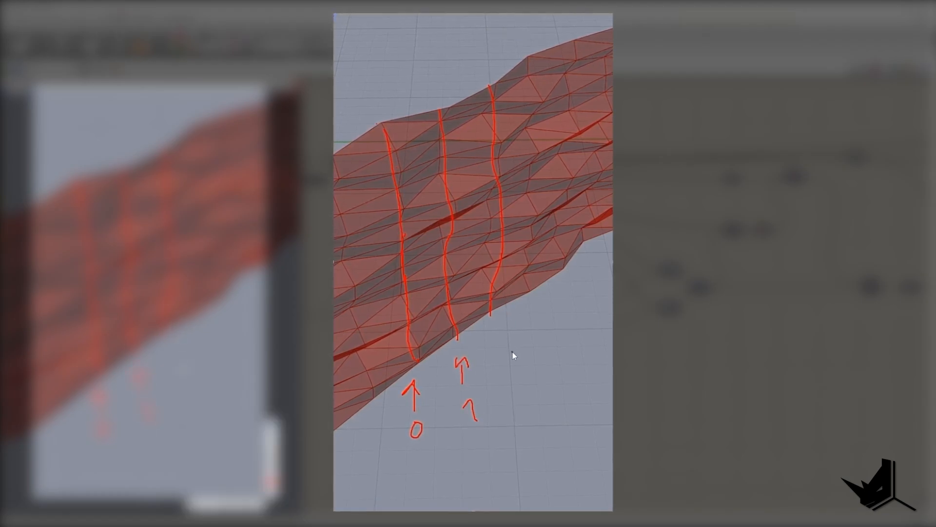
{"action": "left_click_drag", "start_coordinate": [511, 351], "coordinate": [509, 330]}
{"action": "left_click_drag", "start_coordinate": [521, 369], "coordinate": [531, 382]}
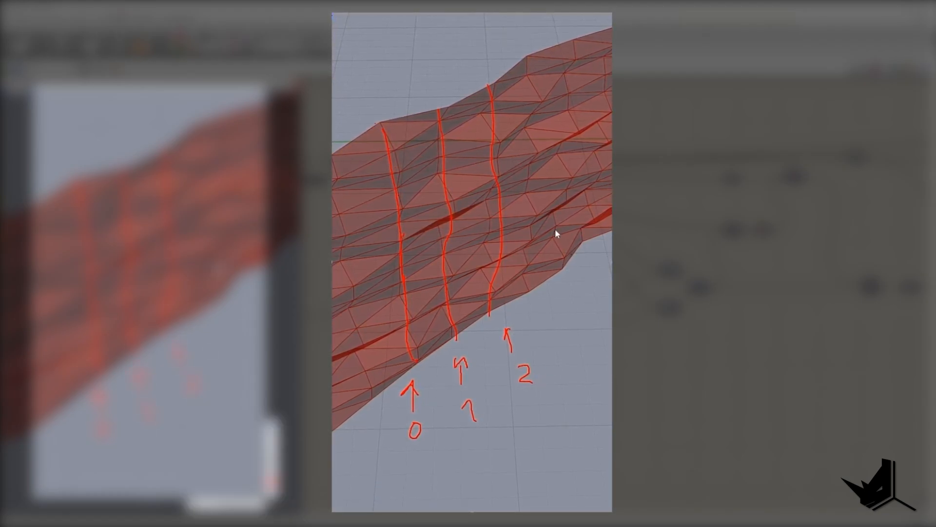
{"action": "left_click_drag", "start_coordinate": [522, 66], "coordinate": [532, 147]}
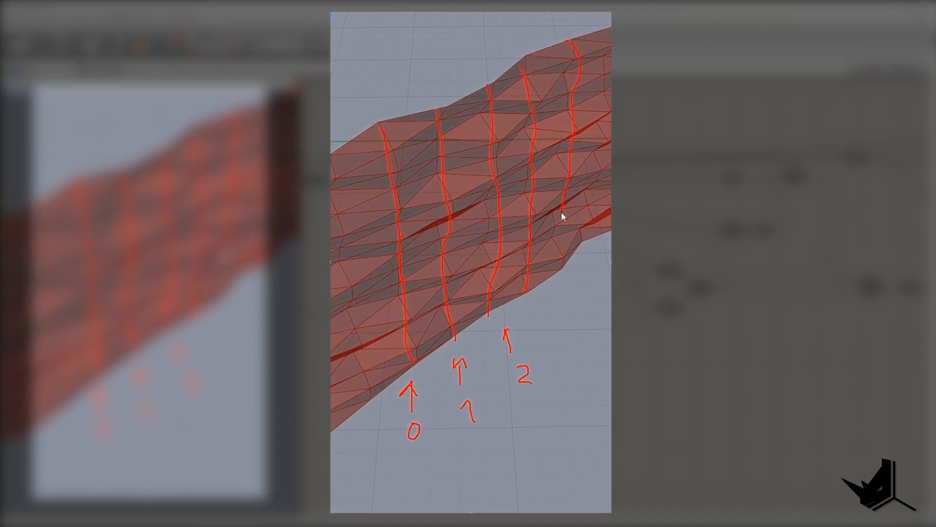
{"action": "left_click_drag", "start_coordinate": [560, 212], "coordinate": [564, 256]}
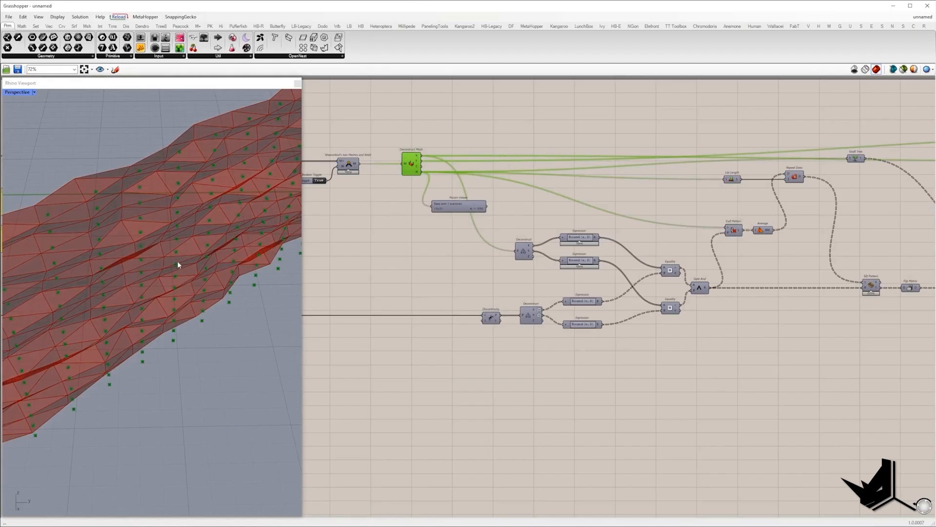
Hide the preview of the displaced wall and show only the Deconstruct Mesh vertices
{"action": "scroll", "coordinate": [205, 260], "scroll_direction": "down", "scroll_amount": 5}
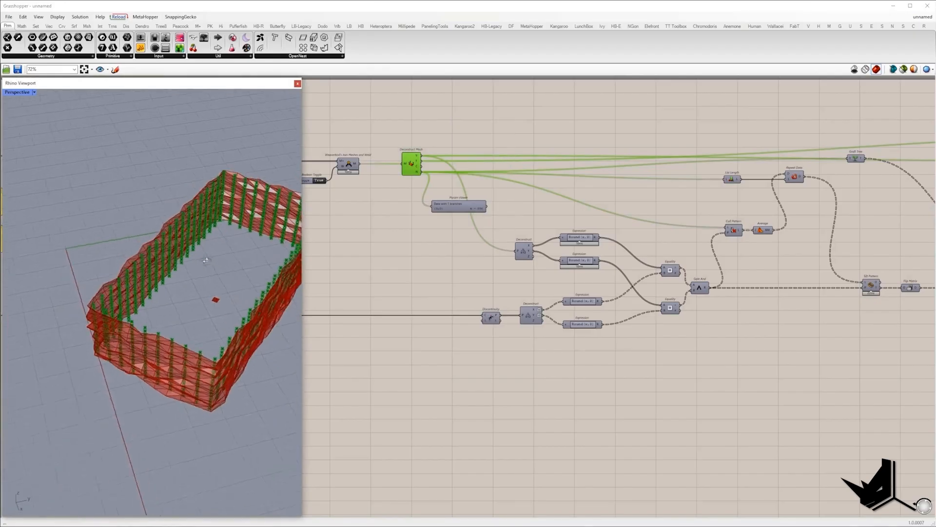
{"action": "mouse_move", "coordinate": [205, 260]}
{"action": "right_mouse_down"}
{"action": "mouse_move", "coordinate": [219, 252]}
{"action": "mouse_move", "coordinate": [195, 246]}
{"action": "right_mouse_up"}
{"action": "scroll", "coordinate": [322, 227], "scroll_direction": "down", "scroll_amount": 7}
{"action": "left_click_drag", "start_coordinate": [639, 247], "coordinate": [543, 165]}
{"action": "right_click", "coordinate": [542, 146]}
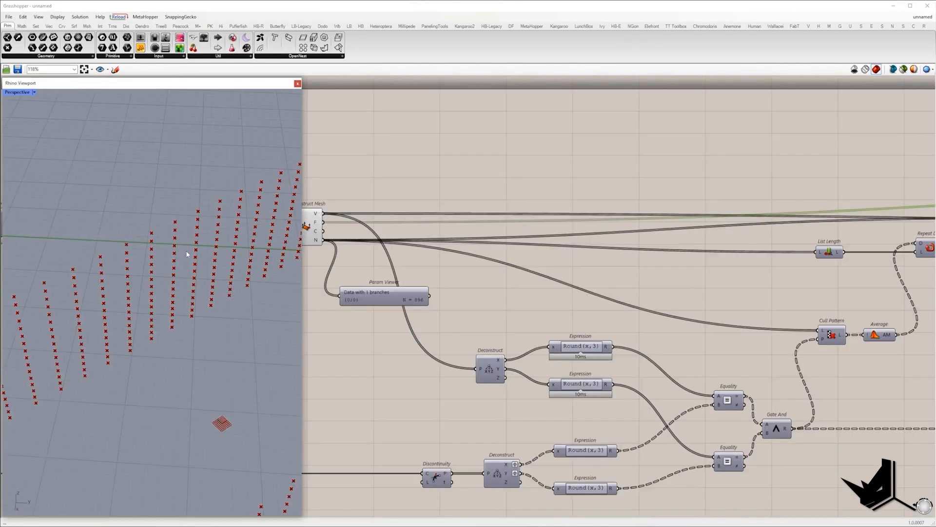
Capture the viewport area around the vertex columns and mark one column with a freehand line
{"action": "key", "text": "Print"}
{"action": "left_click_drag", "start_coordinate": [56, 166], "coordinate": [242, 429]}
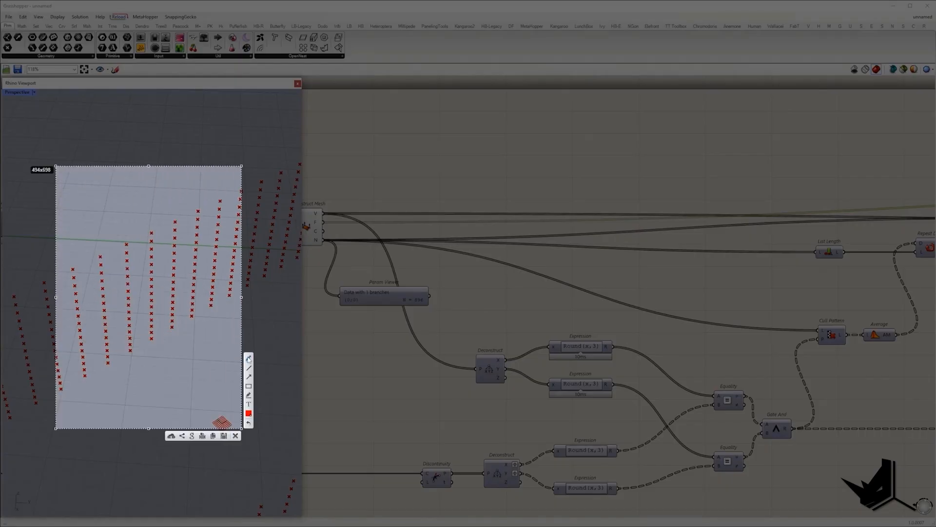
{"action": "left_click", "coordinate": [249, 359]}
{"action": "left_click_drag", "start_coordinate": [120, 238], "coordinate": [124, 360]}
Add a Point parameter fed by Deconstruct Mesh's vertices and connect a Deconstruct component to it
{"action": "left_click_drag", "start_coordinate": [460, 228], "coordinate": [440, 191]}
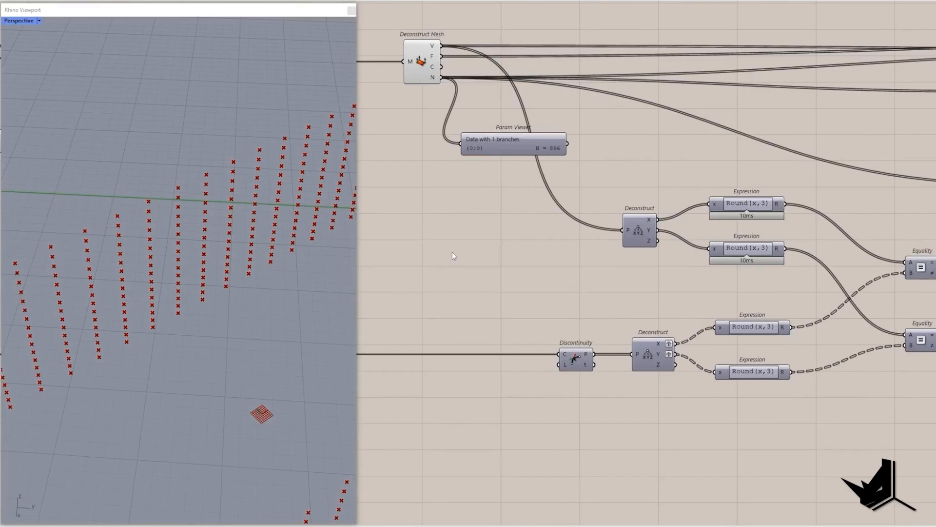
{"action": "double_click", "coordinate": [452, 252]}
{"action": "type", "text": "point"}
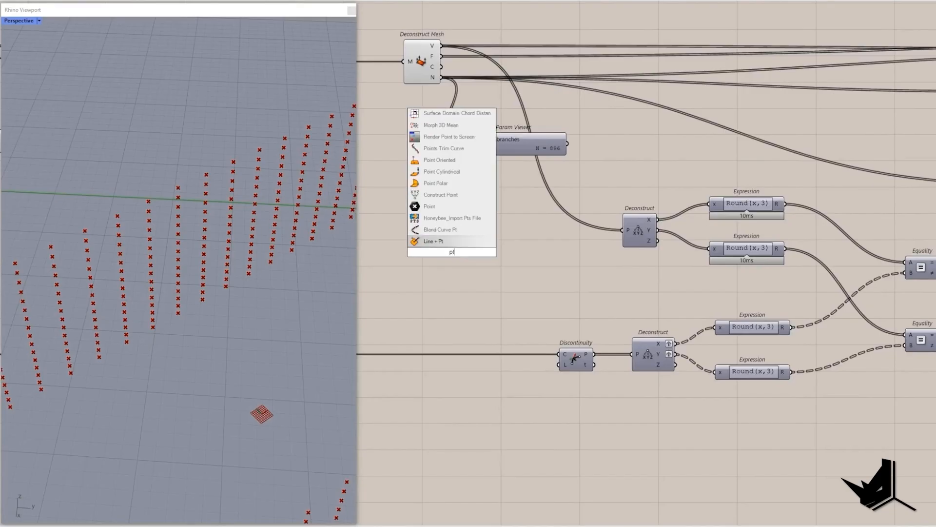
{"action": "left_click", "coordinate": [429, 207]}
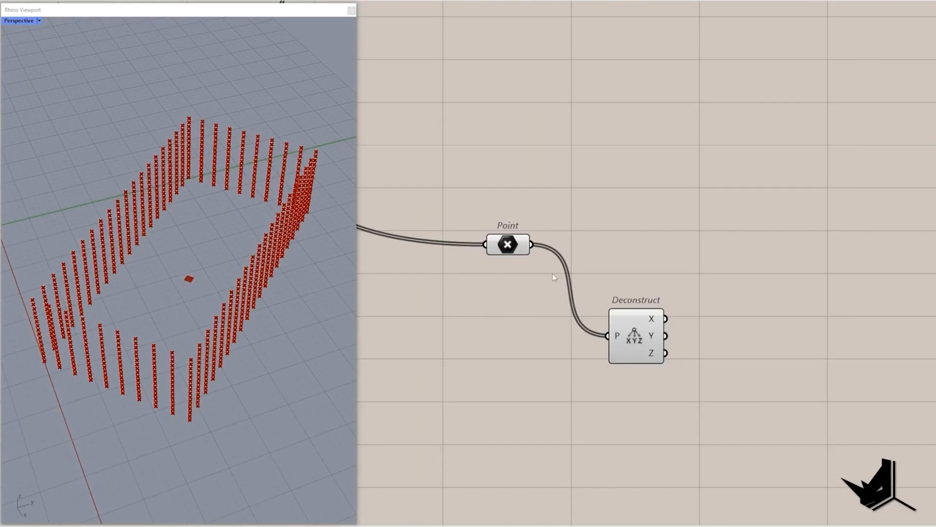
{"action": "left_click_drag", "start_coordinate": [455, 195], "coordinate": [602, 294]}
{"action": "left_click", "coordinate": [639, 345]}
{"action": "left_click_drag", "start_coordinate": [638, 345], "coordinate": [649, 157]}
Add a Sort List component with the X coordinates as keys and the points as values A
{"action": "mouse_move", "coordinate": [668, 138]}
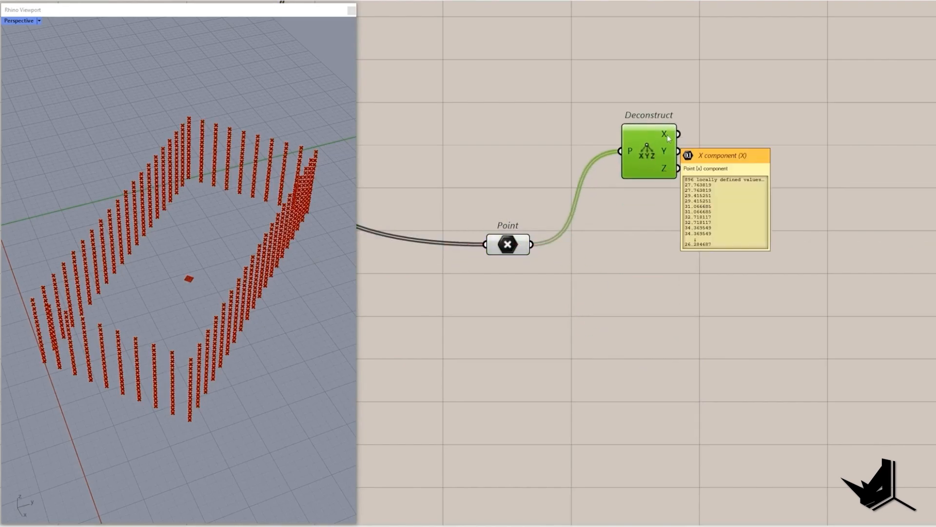
{"action": "double_click", "coordinate": [745, 228]}
{"action": "type", "text": "sort"}
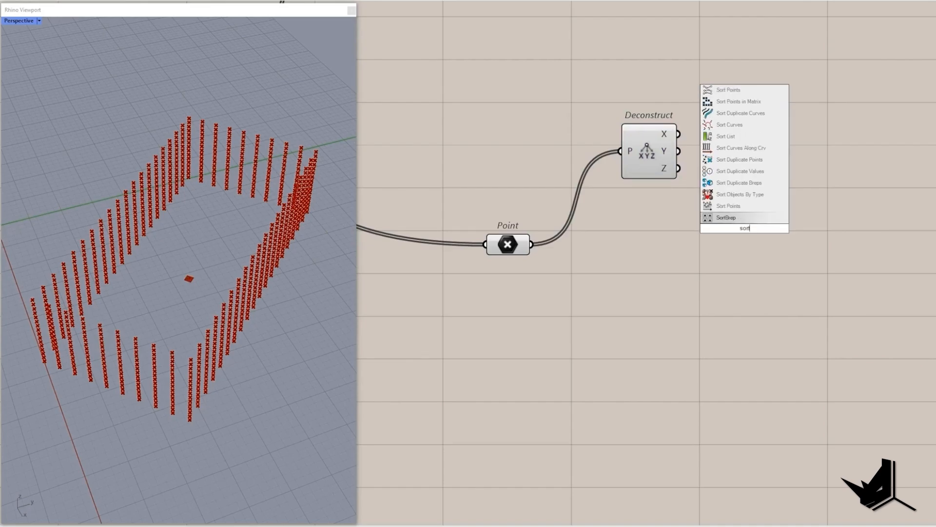
{"action": "key", "text": "Return"}
{"action": "left_click_drag", "start_coordinate": [679, 133], "coordinate": [531, 245]}
{"action": "right_click_drag", "start_coordinate": [770, 241], "coordinate": [570, 228]}
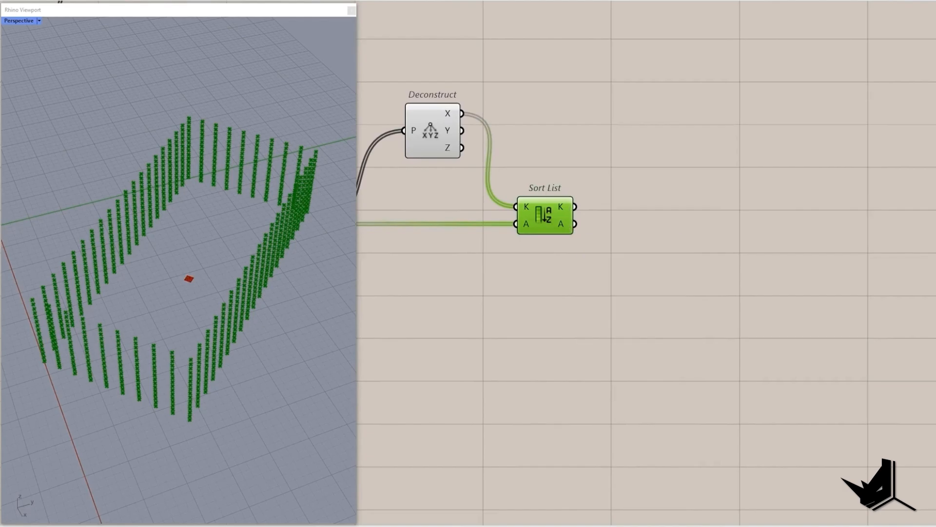
Attach a panel to each Sort List output, sorted keys and sorted points, and enlarge both panels
{"action": "left_click", "coordinate": [619, 99]}
{"action": "left_click_drag", "start_coordinate": [578, 206], "coordinate": [716, 77]}
{"action": "left_click", "coordinate": [720, 223]}
{"action": "left_click_drag", "start_coordinate": [575, 224], "coordinate": [650, 222]}
{"action": "left_click_drag", "start_coordinate": [722, 214], "coordinate": [746, 285]}
{"action": "left_click_drag", "start_coordinate": [812, 336], "coordinate": [886, 436]}
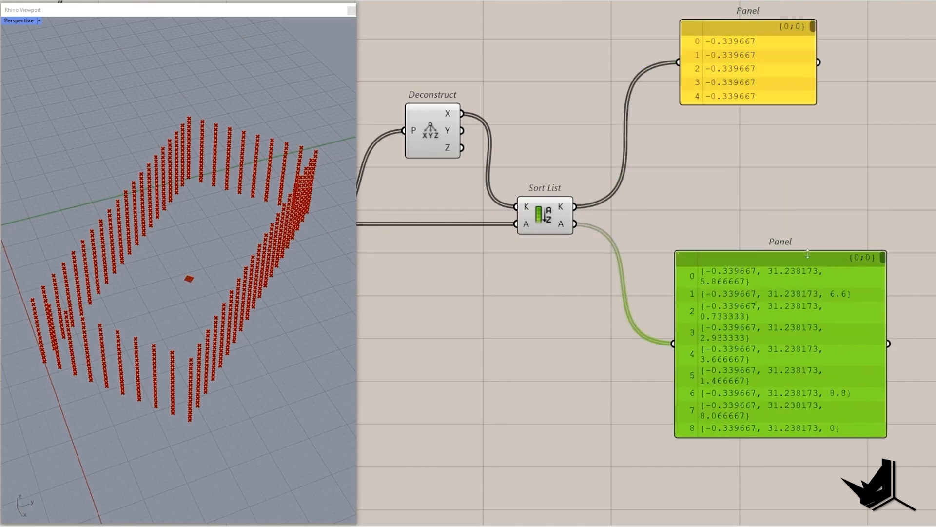
{"action": "right_click_drag", "start_coordinate": [780, 146], "coordinate": [710, 274]}
{"action": "left_click_drag", "start_coordinate": [712, 209], "coordinate": [837, 312]}
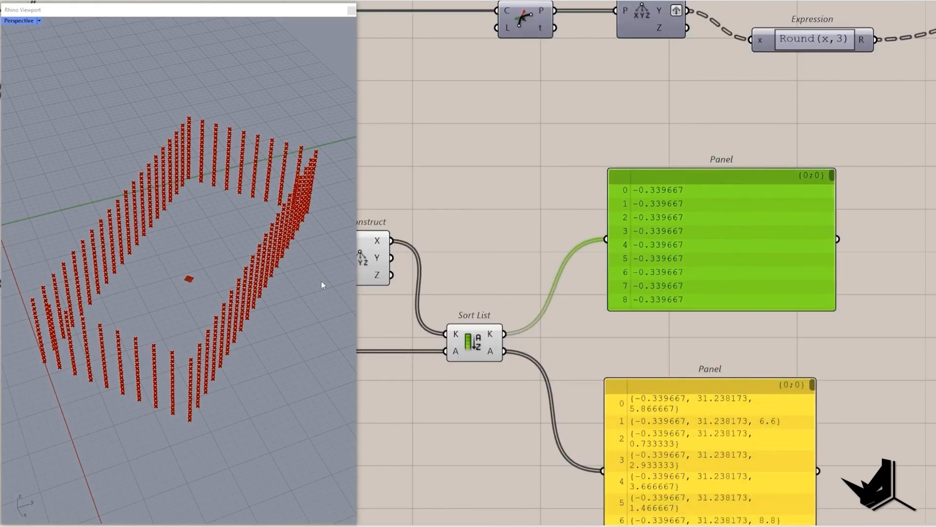
Add a Delete Consecutive component fed by the sorted keys panel
{"action": "right_click_drag", "start_coordinate": [321, 284], "coordinate": [263, 287]}
{"action": "right_click_drag", "start_coordinate": [481, 337], "coordinate": [668, 285]}
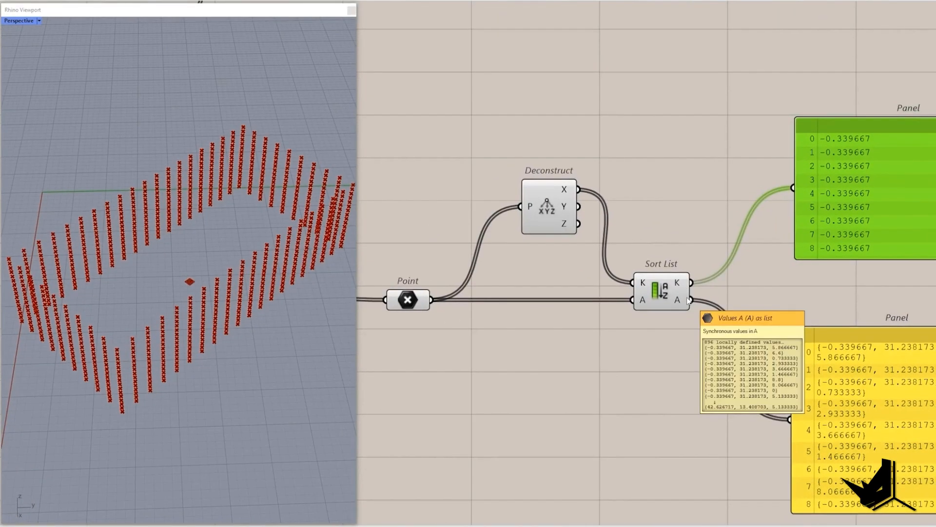
{"action": "right_click_drag", "start_coordinate": [896, 247], "coordinate": [733, 257]}
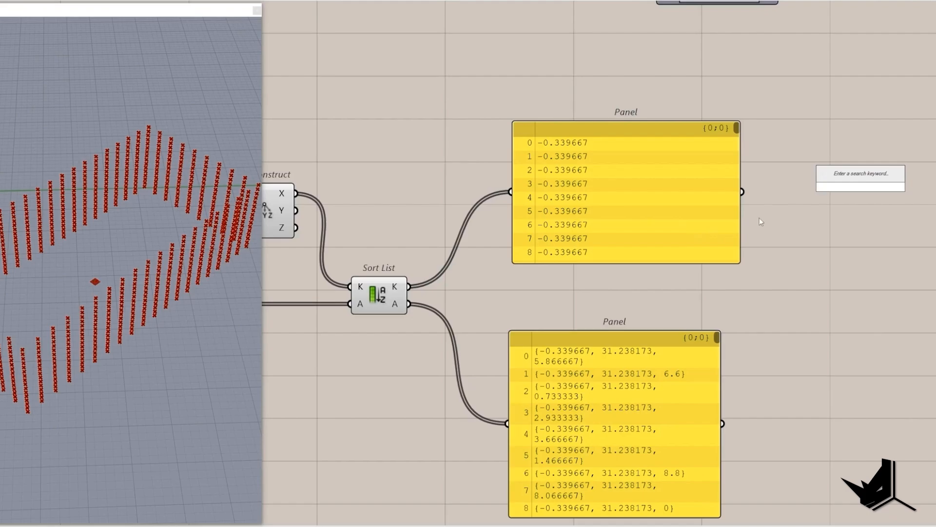
{"action": "double_click", "coordinate": [808, 217]}
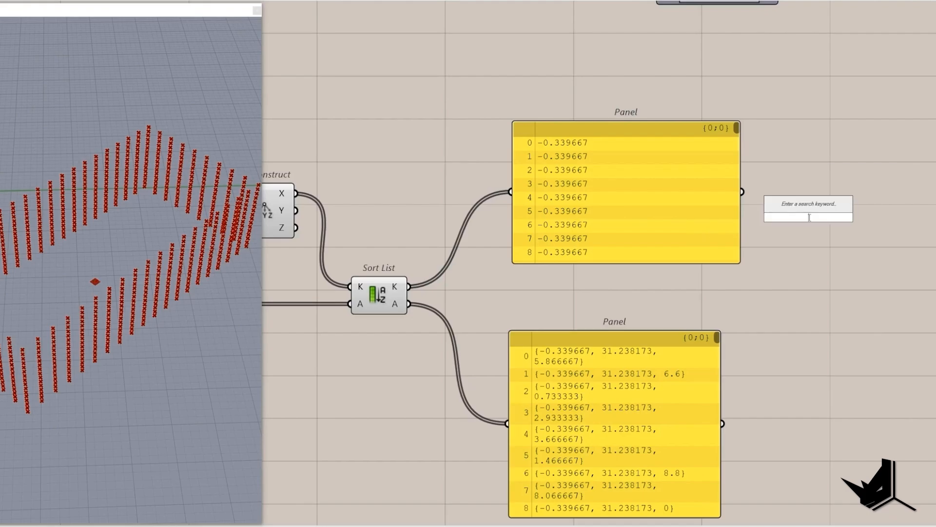
{"action": "type", "text": "delete"}
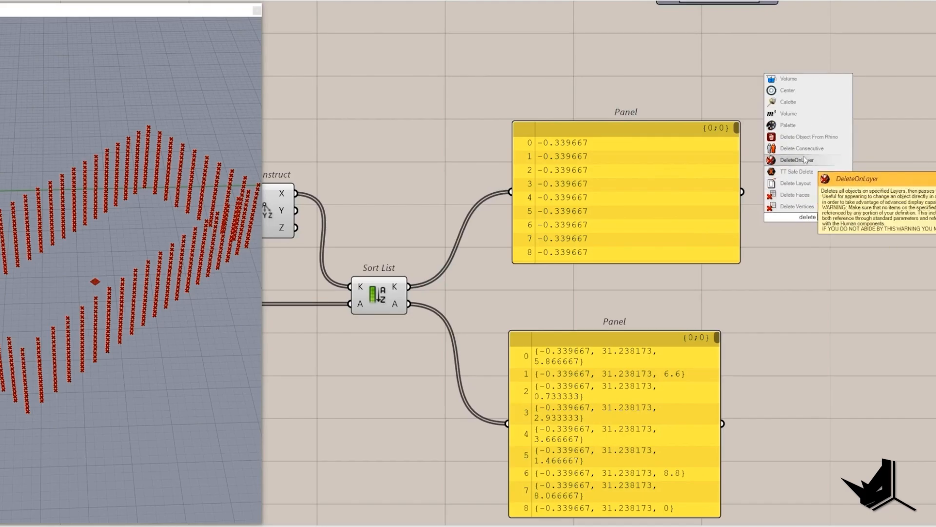
{"action": "left_click", "coordinate": [802, 160]}
{"action": "left_click_drag", "start_coordinate": [755, 200], "coordinate": [777, 209]}
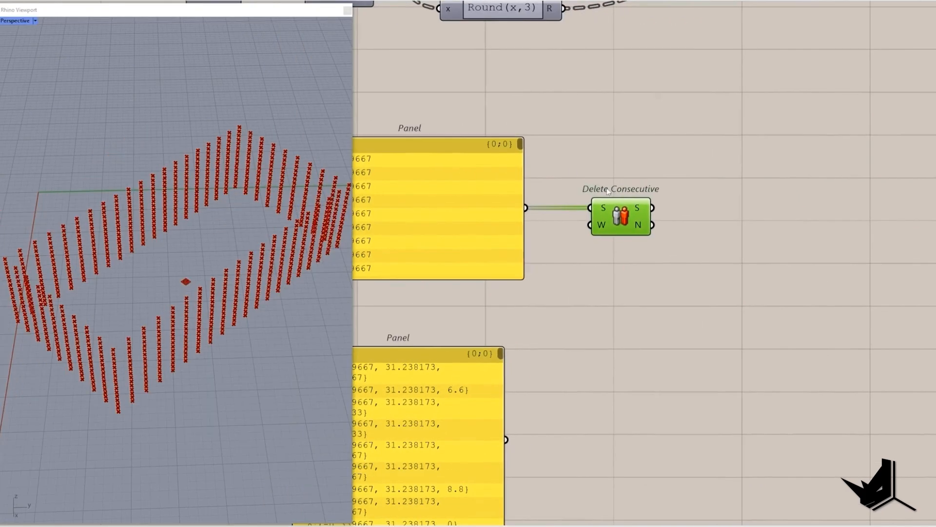
Attach a panel to Delete Consecutive's S output and enlarge it to list the unique X values
{"action": "left_click_drag", "start_coordinate": [524, 117], "coordinate": [765, 170]}
{"action": "left_click_drag", "start_coordinate": [652, 208], "coordinate": [693, 177]}
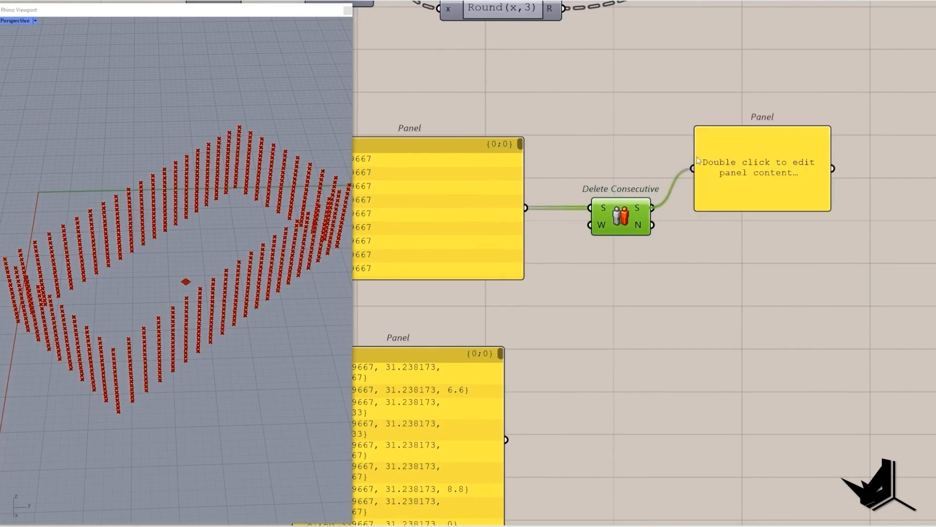
{"action": "left_click_drag", "start_coordinate": [787, 265], "coordinate": [787, 393]}
{"action": "left_click_drag", "start_coordinate": [770, 245], "coordinate": [811, 194]}
{"action": "scroll", "coordinate": [809, 214], "scroll_direction": "down", "scroll_amount": 3}
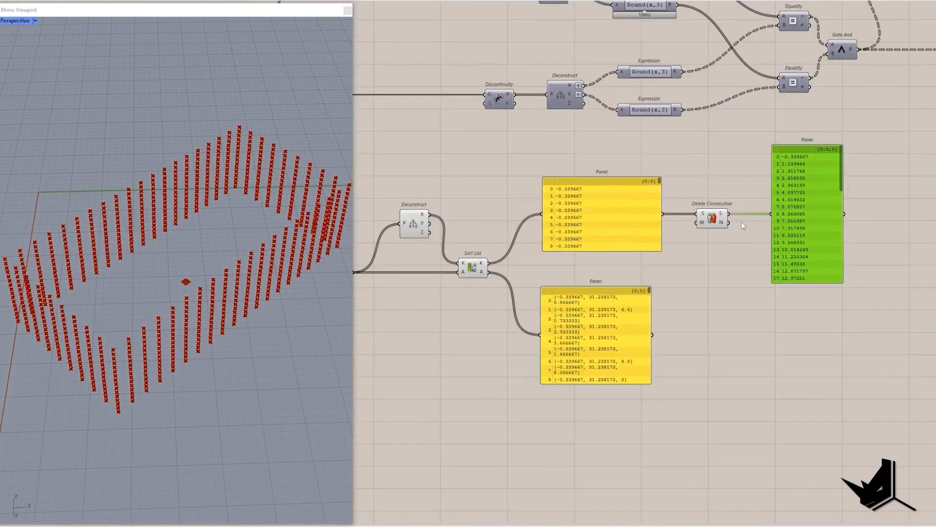
Add a Member Index component below Delete Consecutive
{"action": "right_click_drag", "start_coordinate": [741, 221], "coordinate": [742, 243]}
{"action": "scroll", "coordinate": [783, 208], "scroll_direction": "up", "scroll_amount": 2}
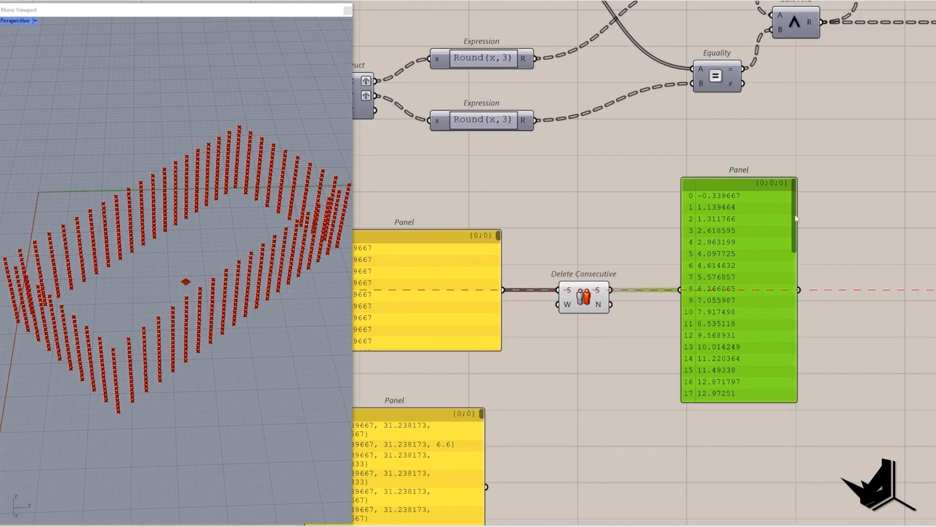
{"action": "mouse_move", "coordinate": [796, 218]}
{"action": "left_mouse_down"}
{"action": "mouse_move", "coordinate": [803, 312]}
{"action": "mouse_move", "coordinate": [800, 220]}
{"action": "left_mouse_up"}
{"action": "right_click_drag", "start_coordinate": [684, 317], "coordinate": [703, 253]}
{"action": "double_click", "coordinate": [646, 380]}
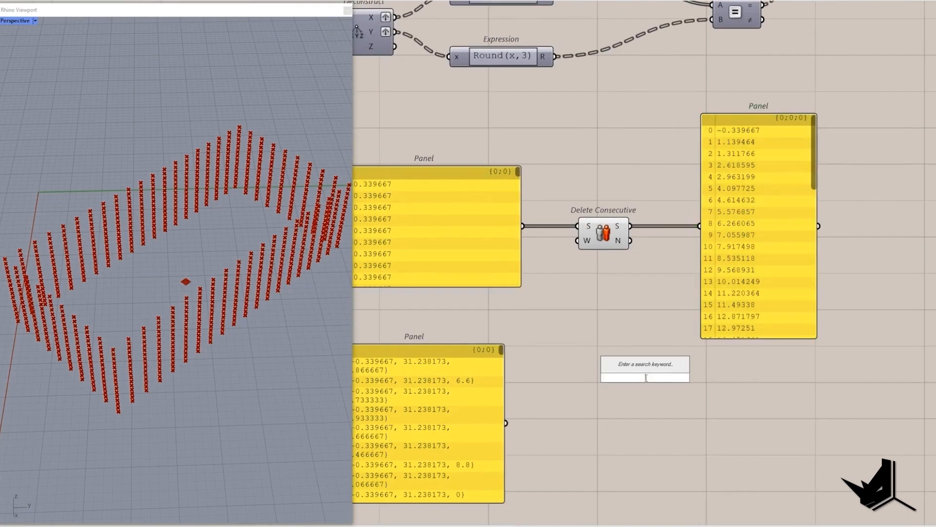
{"action": "type", "text": "mem"}
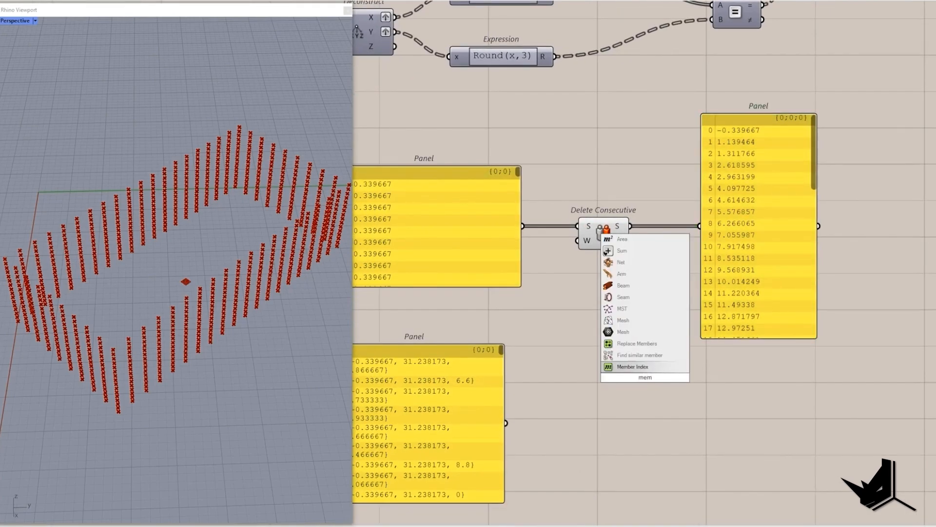
{"action": "key", "text": "Return"}
Delete the sorted points panel and place Member Index beyond the unique X values panel
{"action": "scroll", "coordinate": [643, 369], "scroll_direction": "down", "scroll_amount": 1}
{"action": "scroll", "coordinate": [642, 331], "scroll_direction": "down", "scroll_amount": 1}
{"action": "left_click_drag", "start_coordinate": [623, 372], "coordinate": [767, 260]}
{"action": "scroll", "coordinate": [558, 283], "scroll_direction": "down", "scroll_amount": 2}
{"action": "left_click", "coordinate": [529, 363]}
{"action": "key", "text": "Delete"}
{"action": "left_click_drag", "start_coordinate": [619, 343], "coordinate": [769, 268]}
{"action": "left_click_drag", "start_coordinate": [725, 320], "coordinate": [371, 231]}
{"action": "scroll", "coordinate": [528, 292], "scroll_direction": "down", "scroll_amount": 3}
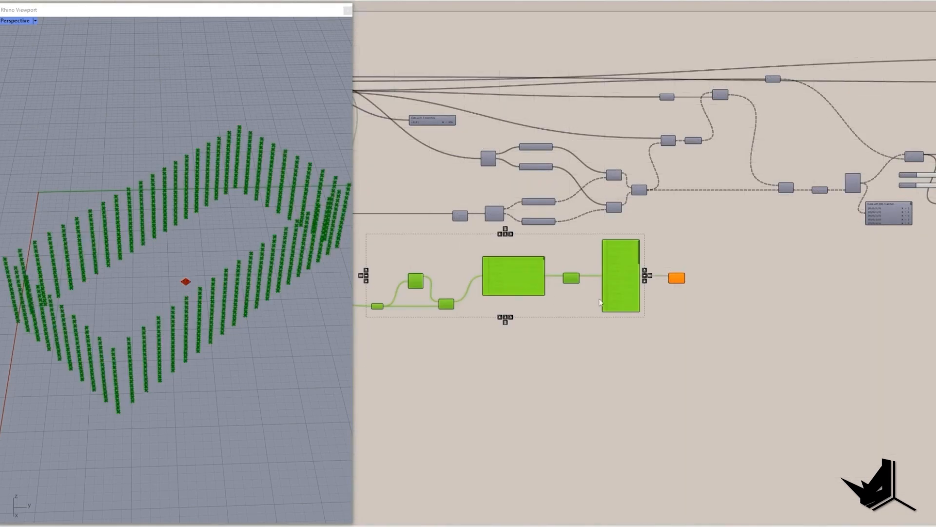
Rearrange the sorting chain and feed Member Index with the sorted keys as set S and the unique X values as members M
{"action": "scroll", "coordinate": [650, 214], "scroll_direction": "up", "scroll_amount": 5}
{"action": "left_click_drag", "start_coordinate": [820, 415], "coordinate": [707, 383]}
{"action": "right_click_drag", "start_coordinate": [706, 385], "coordinate": [720, 302]}
{"action": "scroll", "coordinate": [719, 302], "scroll_direction": "up", "scroll_amount": 2}
{"action": "left_click_drag", "start_coordinate": [609, 262], "coordinate": [570, 331]}
{"action": "scroll", "coordinate": [711, 273], "scroll_direction": "down", "scroll_amount": 4}
{"action": "scroll", "coordinate": [733, 352], "scroll_direction": "up", "scroll_amount": 3}
{"action": "scroll", "coordinate": [707, 341], "scroll_direction": "down", "scroll_amount": 6}
{"action": "scroll", "coordinate": [640, 335], "scroll_direction": "up", "scroll_amount": 4}
{"action": "scroll", "coordinate": [658, 332], "scroll_direction": "down", "scroll_amount": 5}
{"action": "scroll", "coordinate": [757, 336], "scroll_direction": "up", "scroll_amount": 5}
Attach a panel to Member Index's N output and enlarge it to list the occurrence counts
{"action": "left_click_drag", "start_coordinate": [746, 320], "coordinate": [742, 322]}
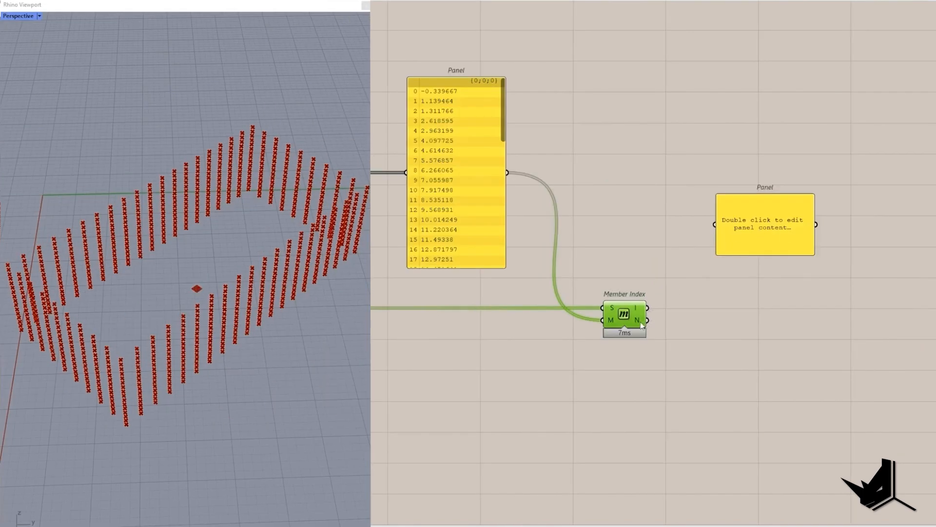
{"action": "mouse_move", "coordinate": [640, 321]}
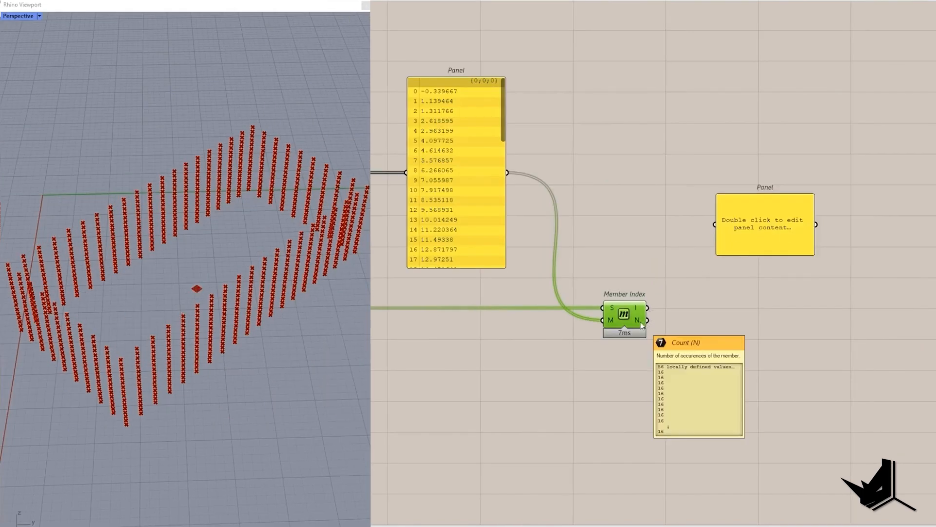
{"action": "left_click_drag", "start_coordinate": [640, 321], "coordinate": [879, 504]}
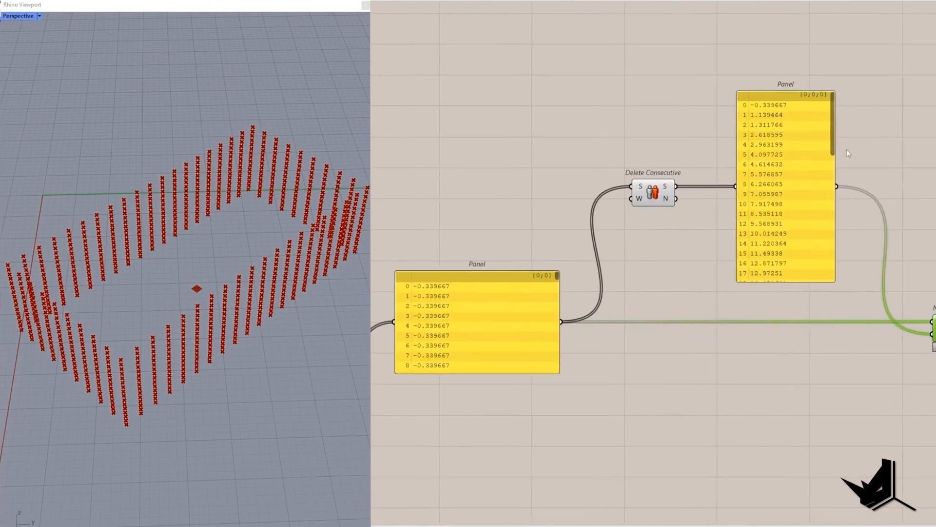
{"action": "left_click_drag", "start_coordinate": [703, 87], "coordinate": [847, 112]}
{"action": "left_click_drag", "start_coordinate": [379, 234], "coordinate": [470, 344]}
{"action": "right_click_drag", "start_coordinate": [681, 243], "coordinate": [681, 235]}
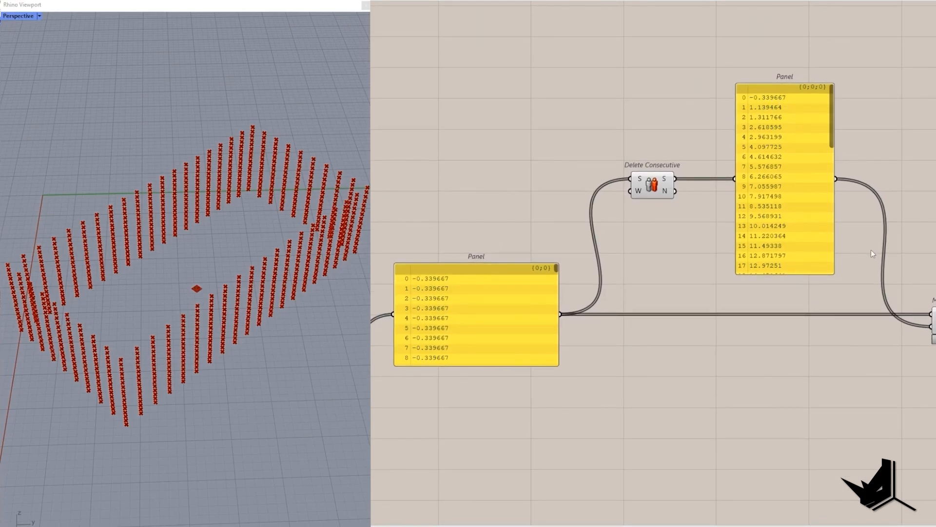
{"action": "right_click_drag", "start_coordinate": [871, 250], "coordinate": [834, 248]}
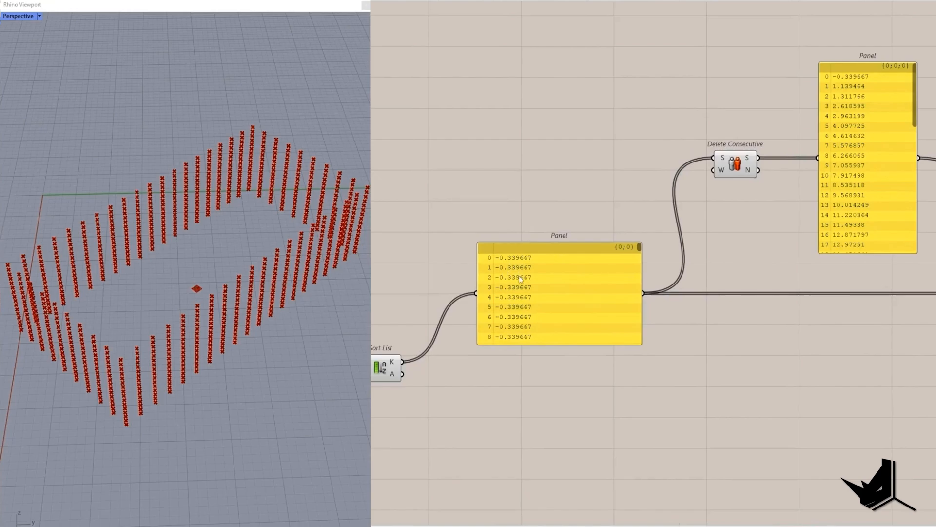
Change the Angle slider feeding Rotate Plane to align the wall with the world axes
{"action": "scroll", "coordinate": [520, 279], "scroll_direction": "down", "scroll_amount": 2}
{"action": "right_click_drag", "start_coordinate": [520, 279], "coordinate": [814, 337]}
{"action": "scroll", "coordinate": [814, 337], "scroll_direction": "down", "scroll_amount": 5}
{"action": "right_click_drag", "start_coordinate": [659, 266], "coordinate": [928, 369]}
{"action": "scroll", "coordinate": [458, 247], "scroll_direction": "up", "scroll_amount": 5}
{"action": "right_click_drag", "start_coordinate": [458, 247], "coordinate": [615, 265]}
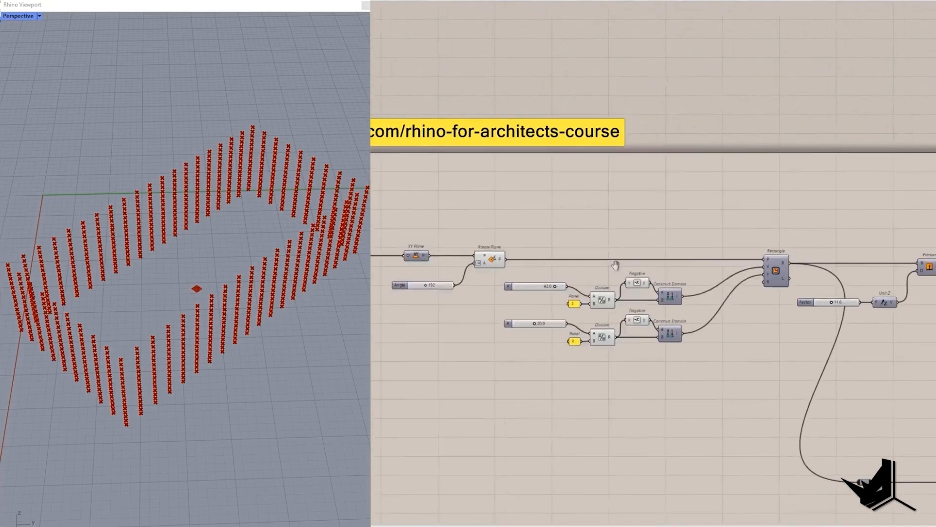
{"action": "scroll", "coordinate": [512, 289], "scroll_direction": "up", "scroll_amount": 3}
{"action": "left_click_drag", "start_coordinate": [510, 287], "coordinate": [486, 287]}
{"action": "right_click_drag", "start_coordinate": [341, 292], "coordinate": [323, 277]}
Examine the unique X values, the occurrence counts and the point columns of the realigned wall
{"action": "scroll", "coordinate": [512, 268], "scroll_direction": "down", "scroll_amount": 6}
{"action": "right_click_drag", "start_coordinate": [732, 298], "coordinate": [414, 191]}
{"action": "right_click_drag", "start_coordinate": [829, 342], "coordinate": [468, 320]}
{"action": "scroll", "coordinate": [714, 338], "scroll_direction": "up", "scroll_amount": 1}
{"action": "scroll", "coordinate": [714, 337], "scroll_direction": "up", "scroll_amount": 5}
{"action": "right_click_drag", "start_coordinate": [648, 207], "coordinate": [737, 146]}
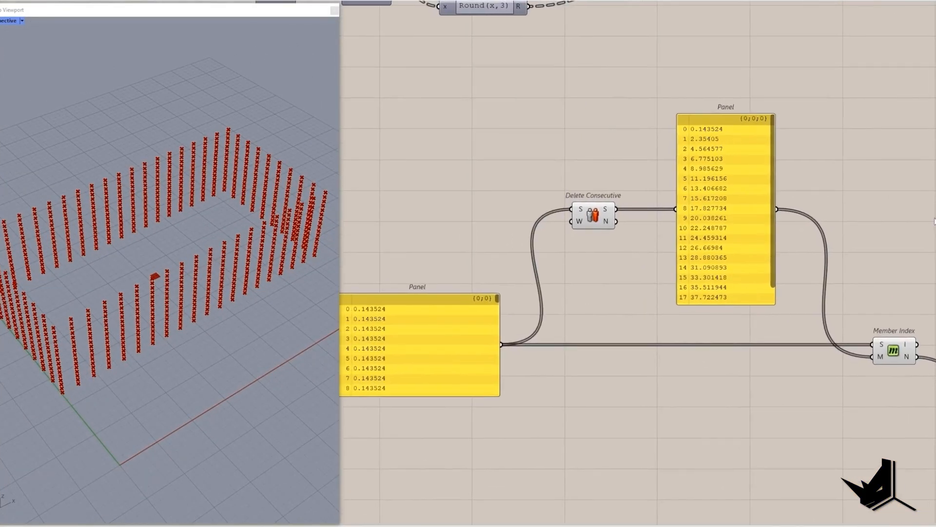
{"action": "right_click_drag", "start_coordinate": [878, 263], "coordinate": [566, 218]}
{"action": "scroll", "coordinate": [184, 278], "scroll_direction": "down", "scroll_amount": 4}
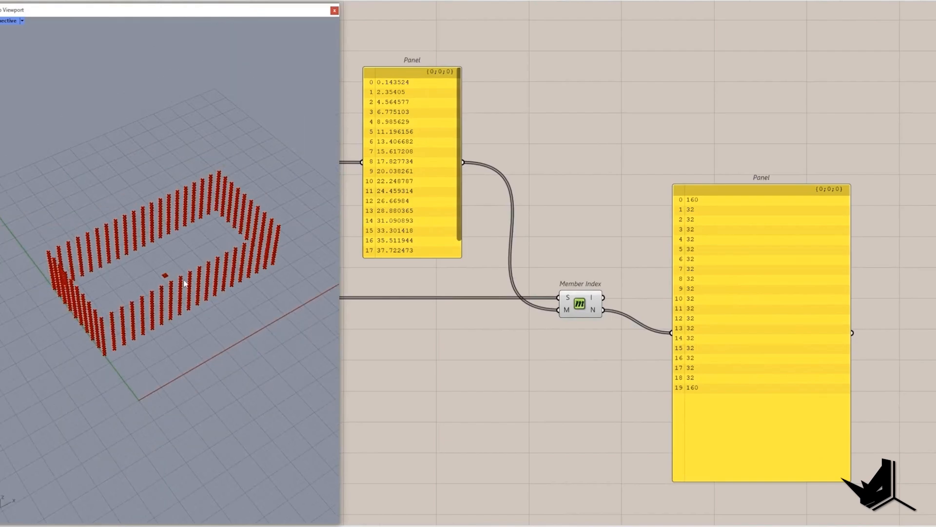
{"action": "right_click_drag", "start_coordinate": [214, 273], "coordinate": [196, 193]}
{"action": "key", "text": "Print"}
{"action": "left_click_drag", "start_coordinate": [0, 69], "coordinate": [360, 371]}
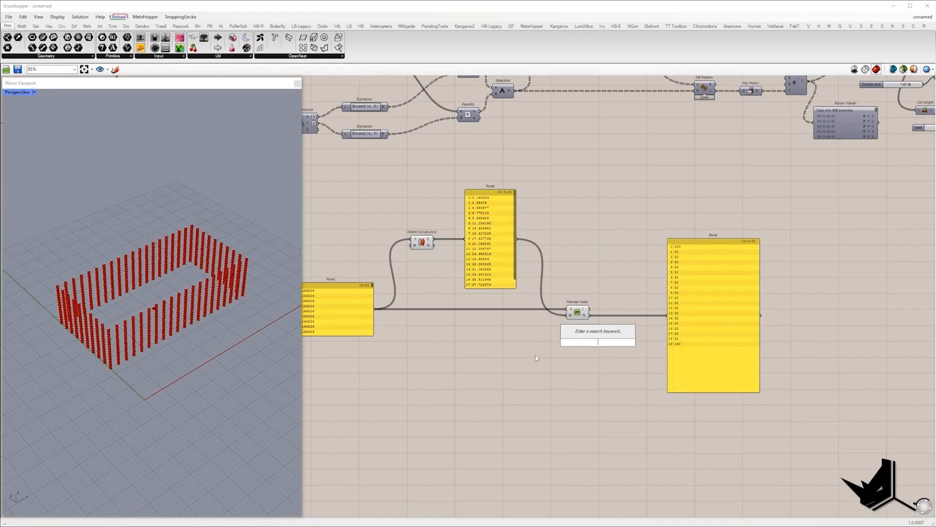
Add a Partition List component with Sort List's sorted points as its list input L
{"action": "type", "text": "parti"}
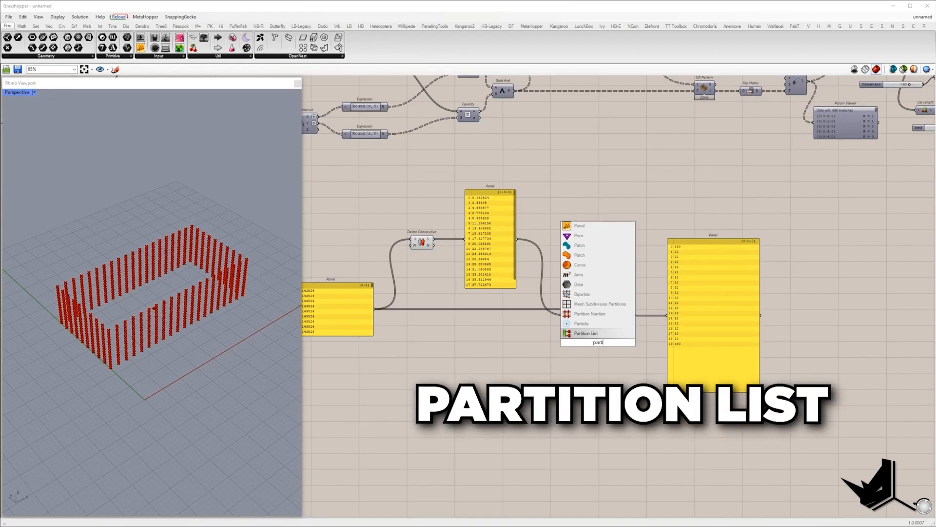
{"action": "left_click", "coordinate": [578, 335]}
{"action": "right_click_drag", "start_coordinate": [574, 342], "coordinate": [816, 331]}
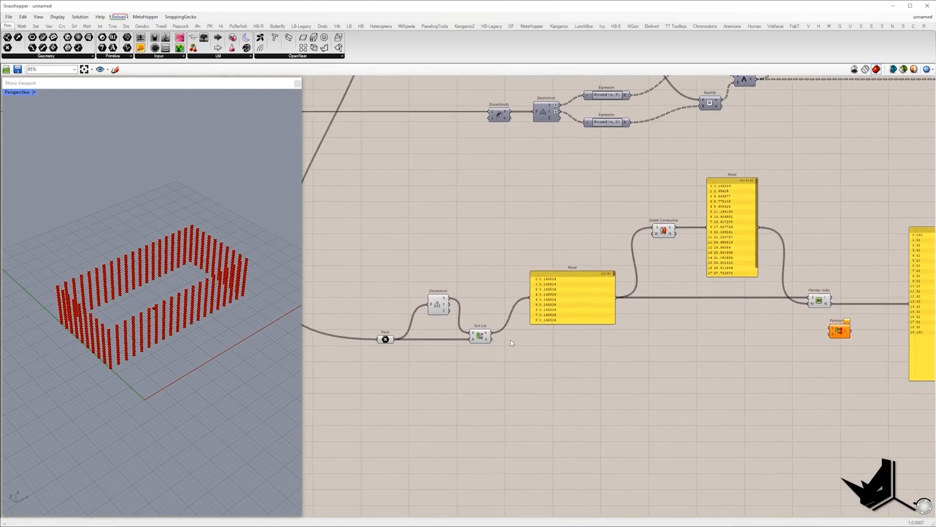
{"action": "left_click_drag", "start_coordinate": [491, 339], "coordinate": [857, 341]}
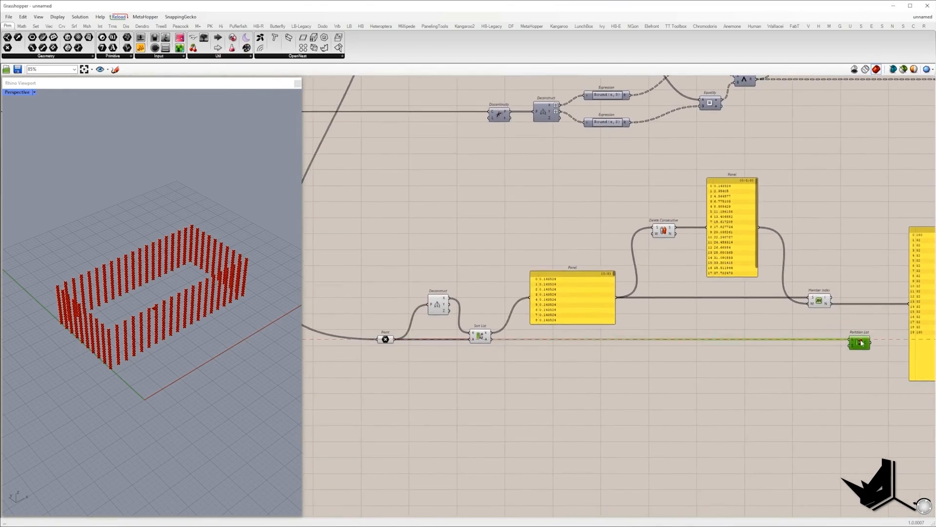
Feed Member Index's counts N into Partition List's size input S
{"action": "right_click_drag", "start_coordinate": [856, 332], "coordinate": [557, 336]}
{"action": "scroll", "coordinate": [557, 336], "scroll_direction": "up", "scroll_amount": 3}
{"action": "left_click_drag", "start_coordinate": [513, 313], "coordinate": [533, 349]}
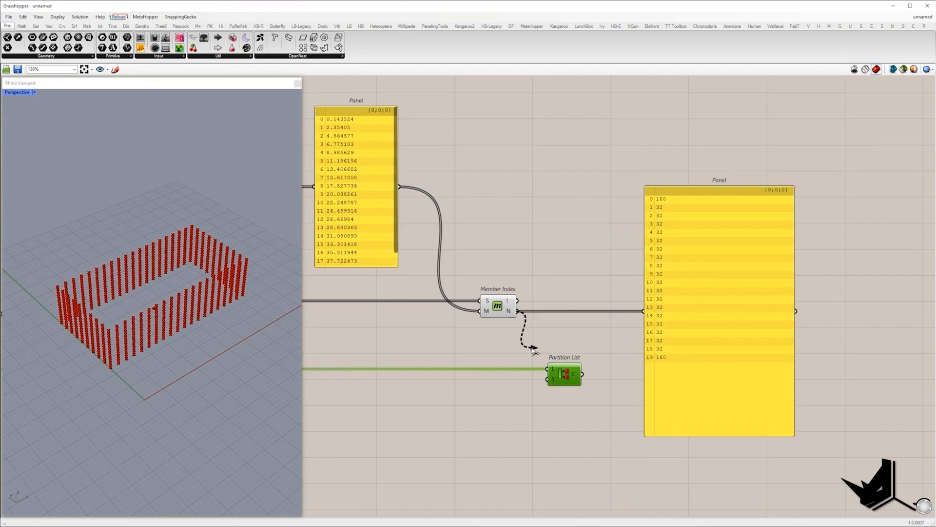
{"action": "left_click_drag", "start_coordinate": [555, 382], "coordinate": [547, 380]}
{"action": "right_click_drag", "start_coordinate": [547, 380], "coordinate": [498, 355]}
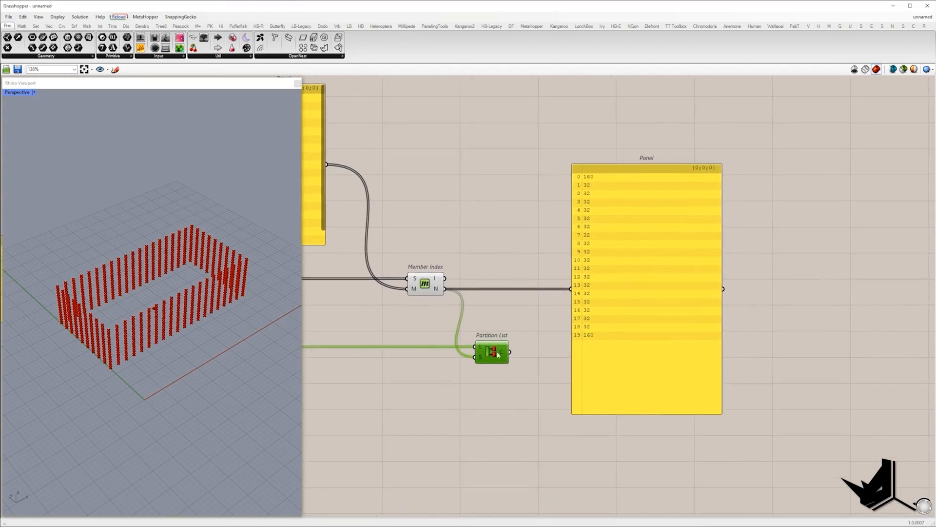
Add an Explode Tree component fed by Partition List's chunks output C
{"action": "mouse_move", "coordinate": [507, 354]}
{"action": "double_click", "coordinate": [521, 398]}
{"action": "type", "text": "bang"}
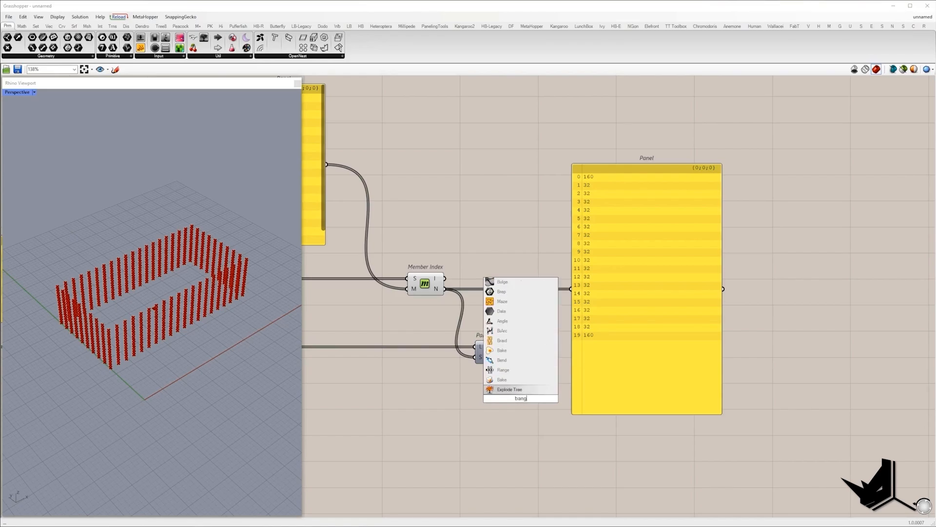
{"action": "left_click", "coordinate": [518, 390]}
{"action": "left_click_drag", "start_coordinate": [505, 398], "coordinate": [469, 485]}
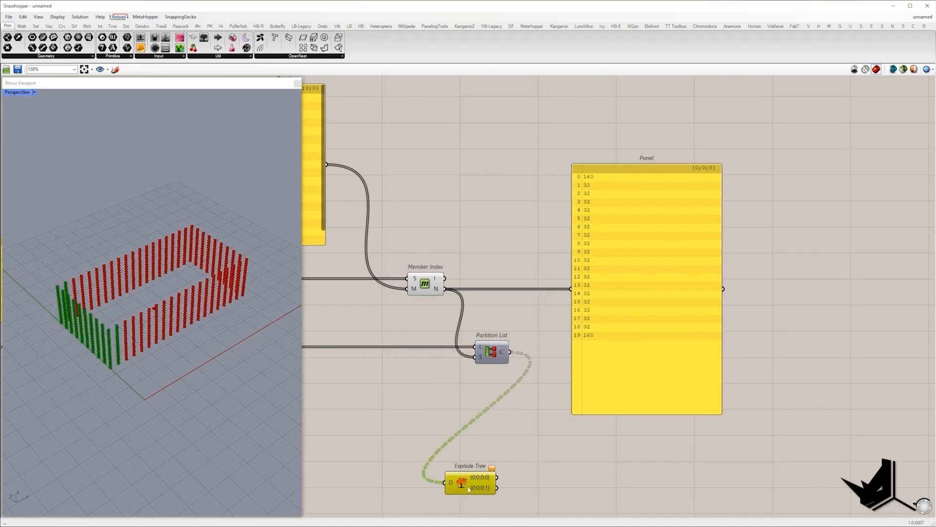
Add a Point container fed by Explode Tree's first branch to preview that branch's points in the viewport
{"action": "double_click", "coordinate": [560, 477]}
{"action": "type", "text": "p"}
{"action": "key", "text": "Return"}
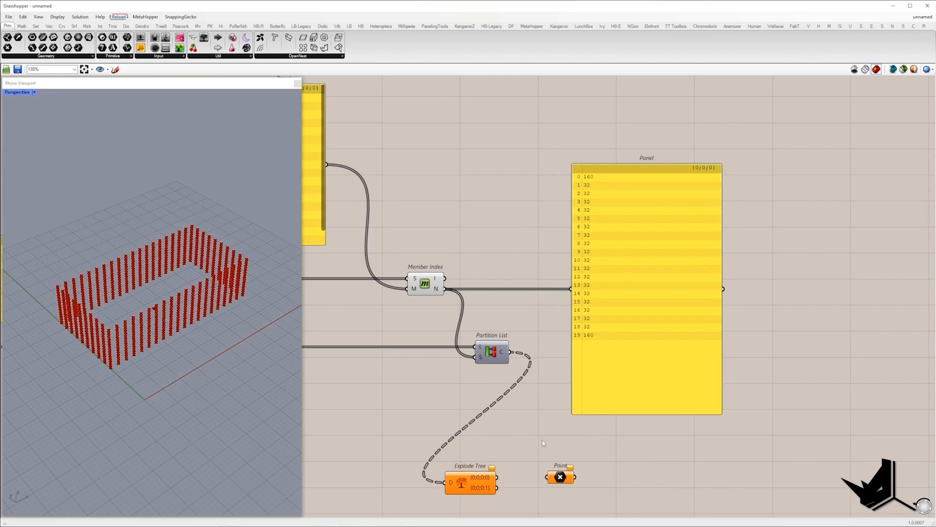
{"action": "left_click_drag", "start_coordinate": [497, 478], "coordinate": [549, 453]}
{"action": "scroll", "coordinate": [191, 344], "scroll_direction": "up", "scroll_amount": 5}
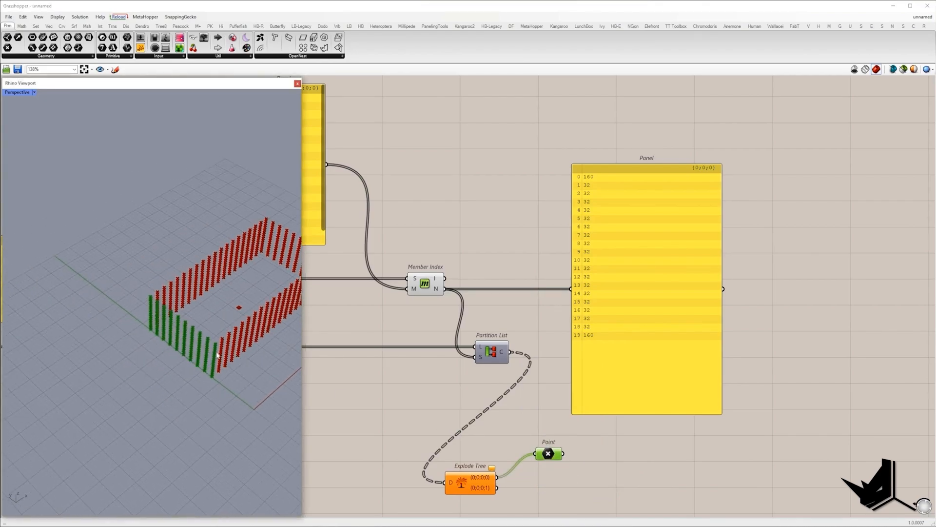
{"action": "scroll", "coordinate": [190, 344], "scroll_direction": "down", "scroll_amount": 5}
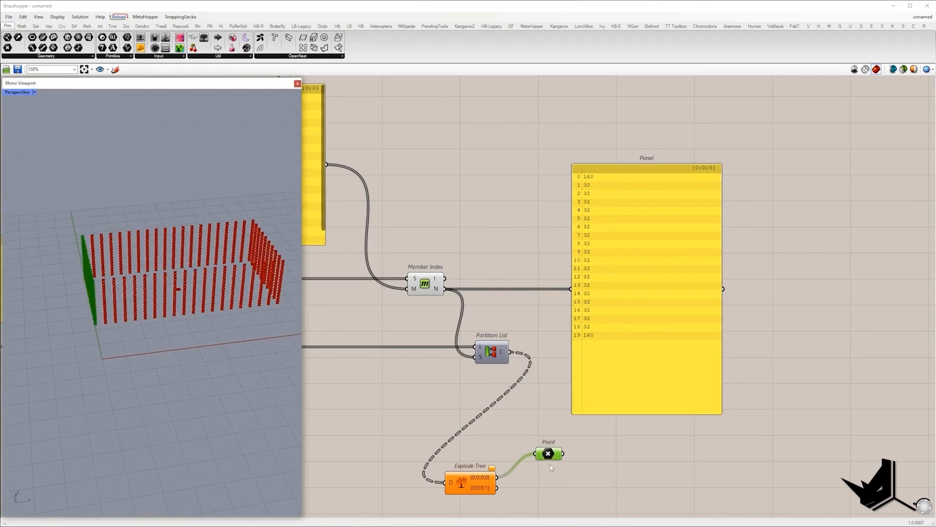
Rewire the Point container to Explode Tree's second branch and inspect its points
{"action": "left_click_drag", "start_coordinate": [497, 488], "coordinate": [535, 454]}
{"action": "right_click_drag", "start_coordinate": [73, 309], "coordinate": [91, 308]}
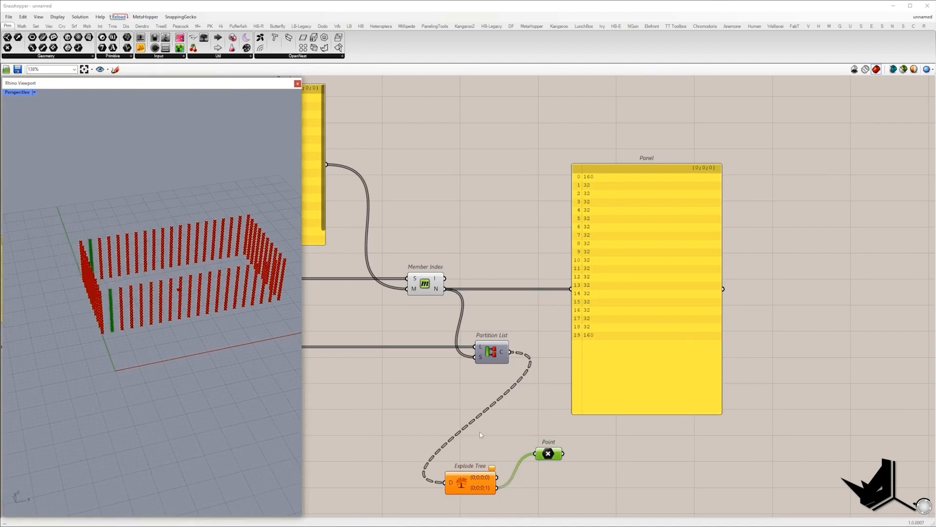
{"action": "left_click_drag", "start_coordinate": [600, 491], "coordinate": [424, 419]}
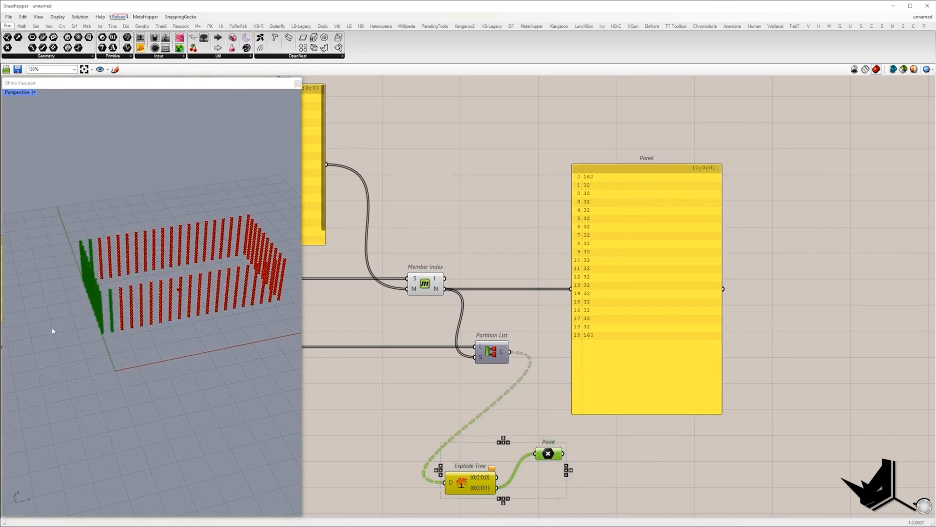
{"action": "right_click_drag", "start_coordinate": [53, 331], "coordinate": [78, 325]}
Reconnect the Point container to Explode Tree's first branch and examine the columns that share its X coordinate
{"action": "left_click", "coordinate": [460, 422]}
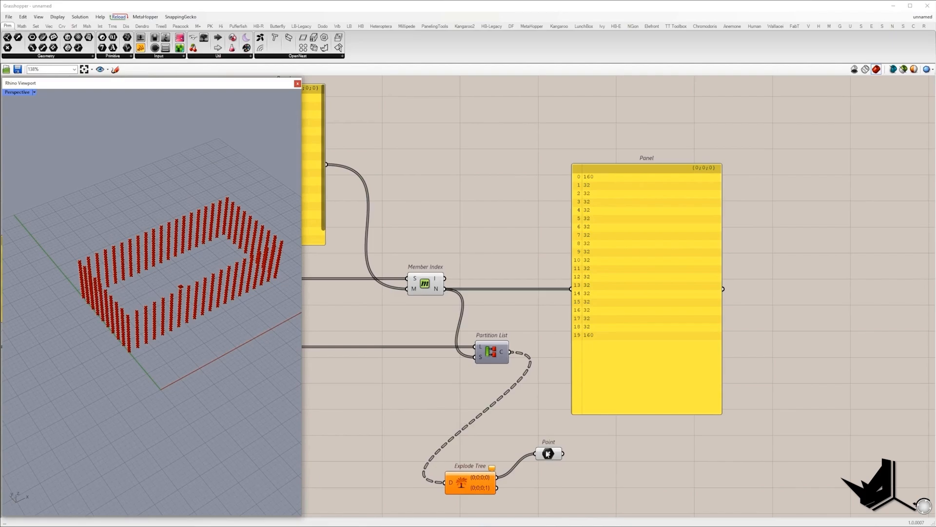
{"action": "left_click", "coordinate": [548, 454]}
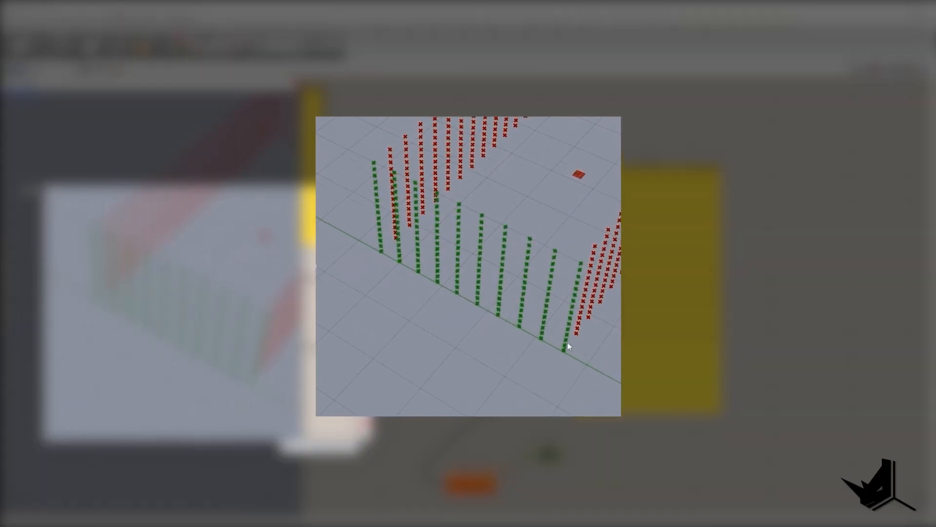
{"action": "left_click_drag", "start_coordinate": [576, 260], "coordinate": [580, 267]}
{"action": "left_click_drag", "start_coordinate": [545, 383], "coordinate": [563, 362]}
{"action": "left_click_drag", "start_coordinate": [553, 363], "coordinate": [562, 374]}
{"action": "left_click_drag", "start_coordinate": [551, 237], "coordinate": [559, 247]}
{"action": "left_click_drag", "start_coordinate": [515, 363], "coordinate": [538, 346]}
{"action": "left_click_drag", "start_coordinate": [530, 346], "coordinate": [539, 351]}
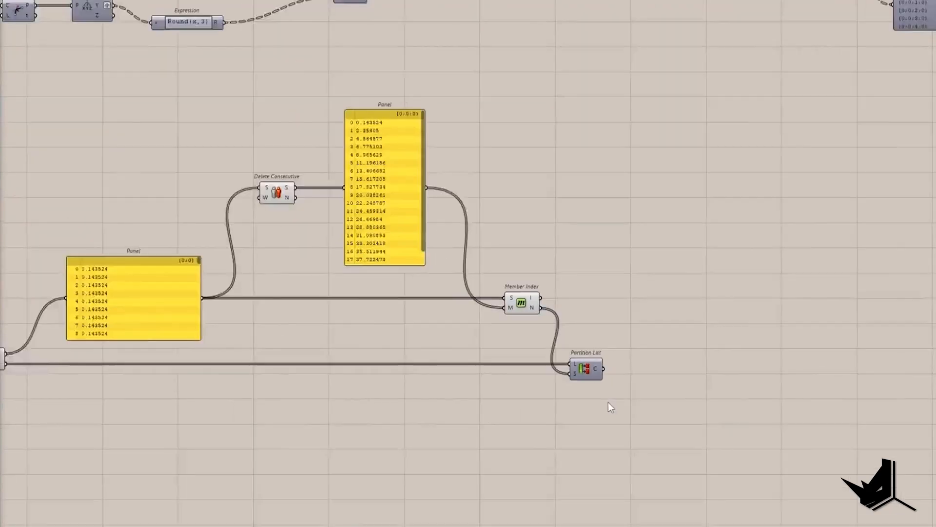
Add another Sort List and a Deconstruct component after Partition List
{"action": "scroll", "coordinate": [608, 402], "scroll_direction": "down", "scroll_amount": 1}
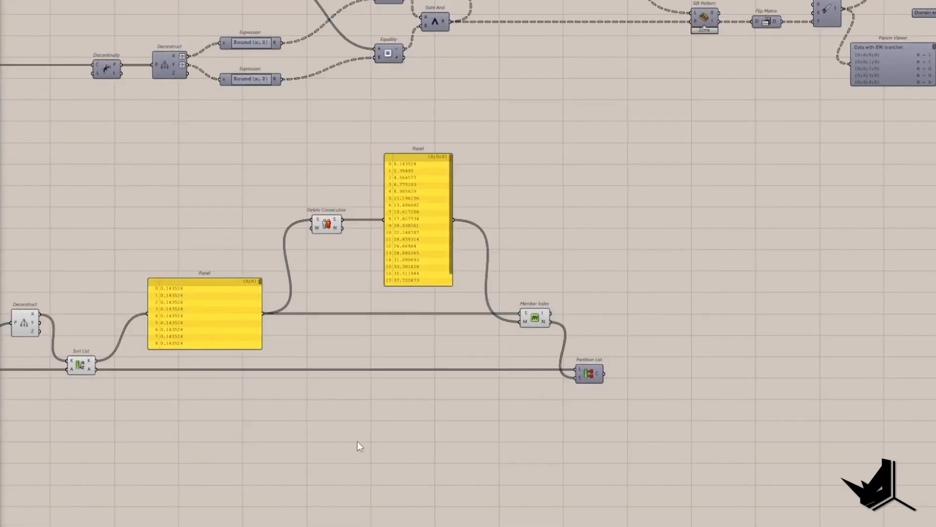
{"action": "double_click", "coordinate": [620, 361]}
{"action": "type", "text": "dec"}
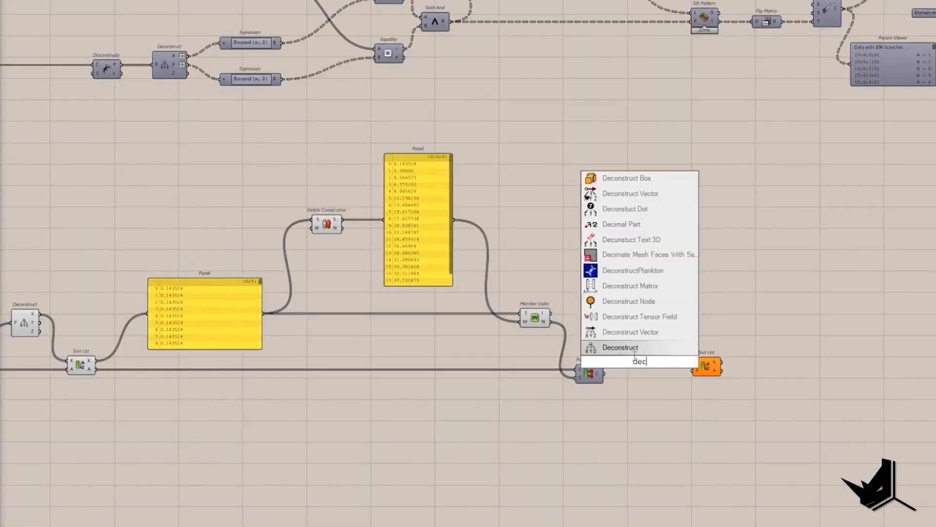
{"action": "left_click", "coordinate": [616, 345]}
Feed the partitioned points into Deconstruct and the new Sort List's A input, using the Y coordinates as sort keys
{"action": "left_click_drag", "start_coordinate": [605, 374], "coordinate": [654, 308]}
{"action": "left_click_drag", "start_coordinate": [688, 361], "coordinate": [605, 372]}
{"action": "scroll", "coordinate": [675, 308], "scroll_direction": "up", "scroll_amount": 3}
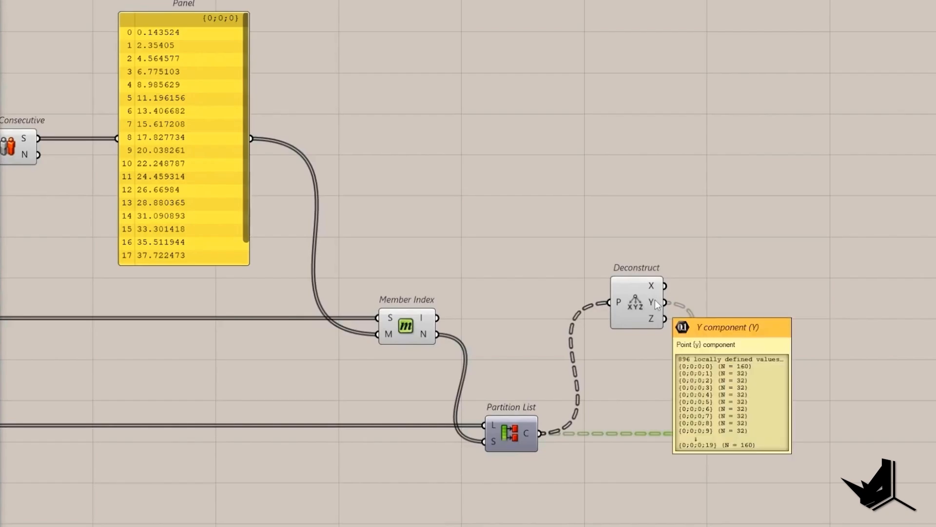
{"action": "scroll", "coordinate": [654, 299], "scroll_direction": "down", "scroll_amount": 2}
{"action": "right_click_drag", "start_coordinate": [708, 334], "coordinate": [391, 359]}
{"action": "mouse_move", "coordinate": [412, 409]}
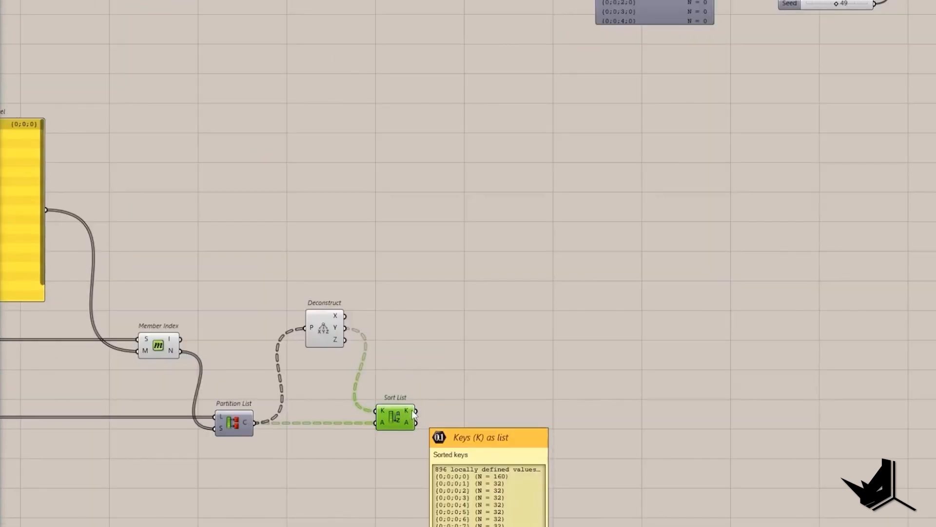
Duplicate the sorted keys panel and attach the copy to the new Sort List's K output
{"action": "right_click_drag", "start_coordinate": [115, 283], "coordinate": [564, 299]}
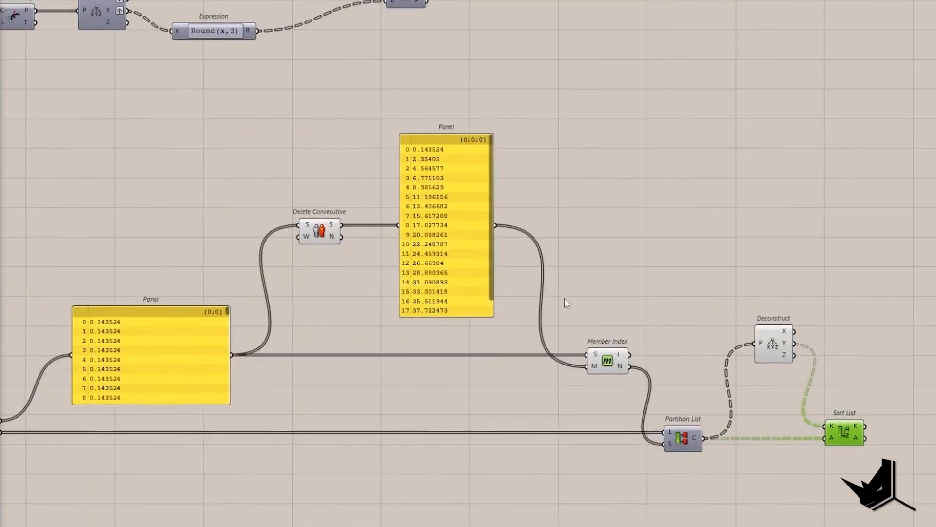
{"action": "left_click", "coordinate": [168, 356]}
{"action": "left_click_drag", "start_coordinate": [168, 355], "coordinate": [911, 286], "text": "alt"}
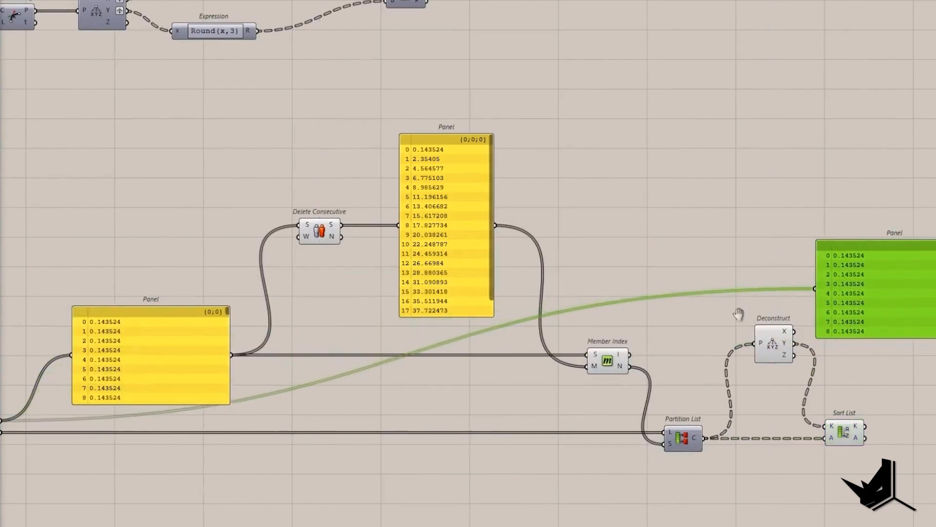
{"action": "right_click_drag", "start_coordinate": [736, 314], "coordinate": [283, 282]}
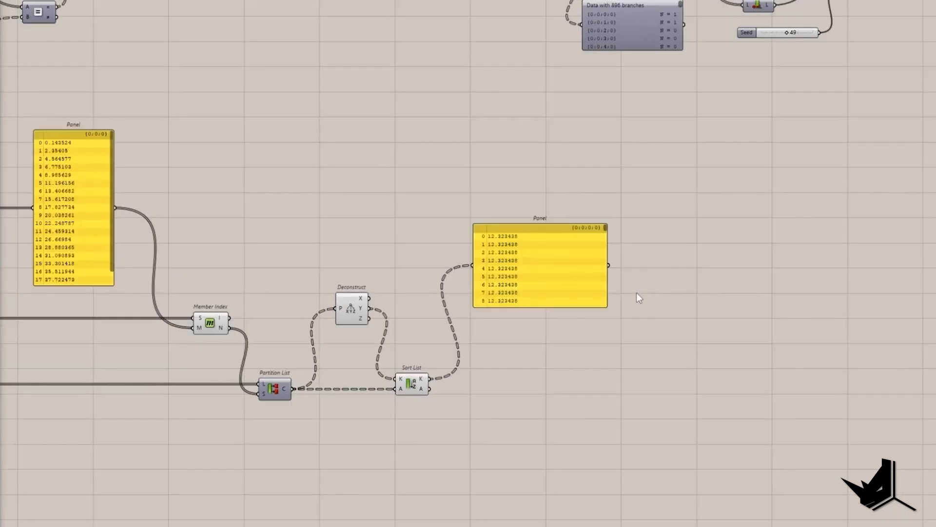
Add a Delete Consecutive component beside the sorted Y keys panel and feed the panel into its S input
{"action": "double_click", "coordinate": [637, 293]}
{"action": "type", "text": "delete c"}
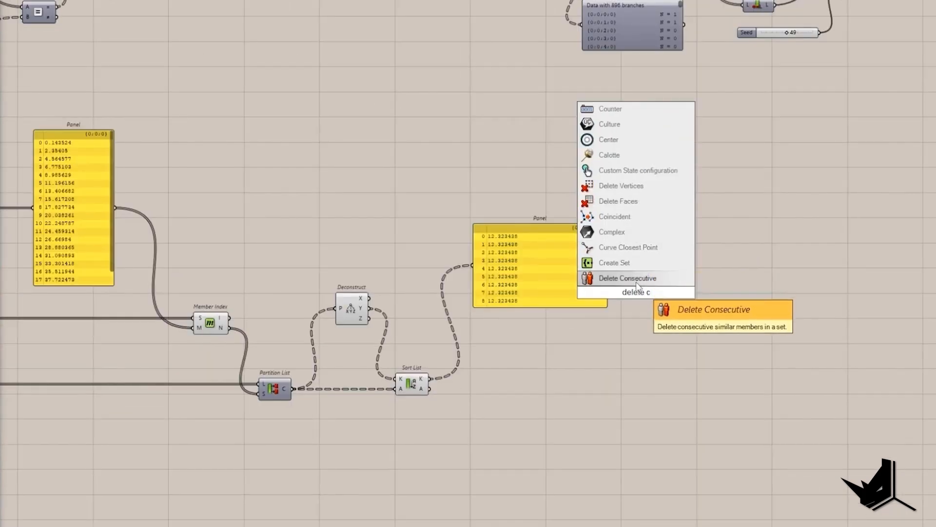
{"action": "left_click", "coordinate": [636, 283]}
{"action": "scroll", "coordinate": [631, 293], "scroll_direction": "up", "scroll_amount": 3}
{"action": "left_click_drag", "start_coordinate": [612, 285], "coordinate": [595, 249]}
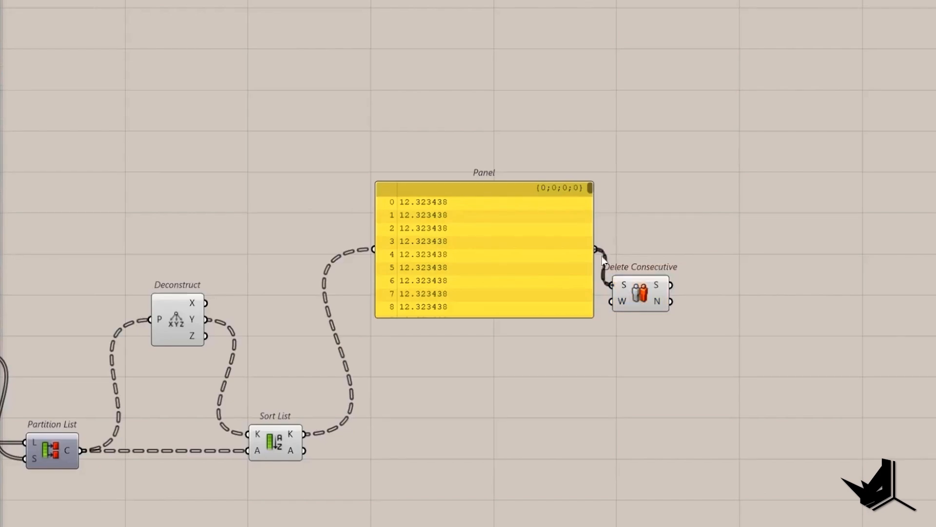
{"action": "left_click_drag", "start_coordinate": [639, 297], "coordinate": [664, 269]}
{"action": "right_click_drag", "start_coordinate": [664, 271], "coordinate": [548, 302]}
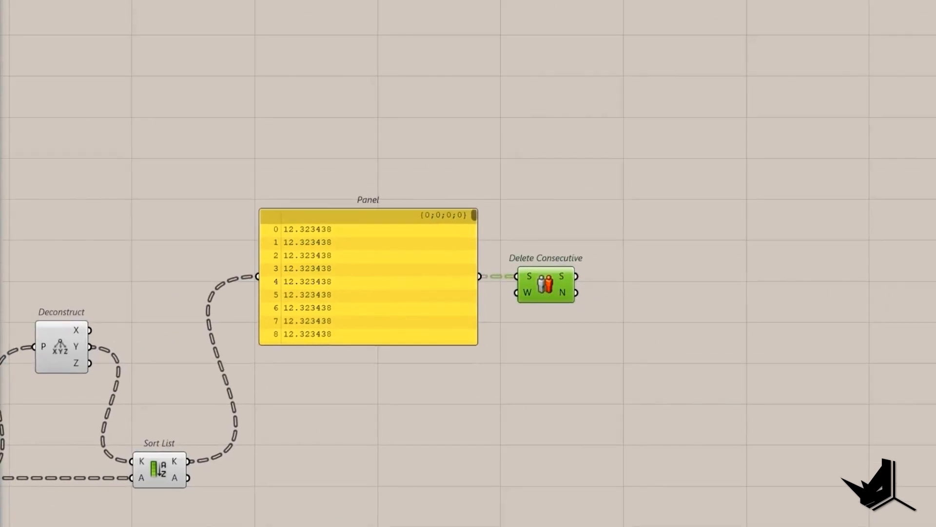
Attach a new panel to Delete Consecutive's S output to list the unique Y values
{"action": "left_click", "coordinate": [674, 254]}
{"action": "left_click", "coordinate": [667, 266]}
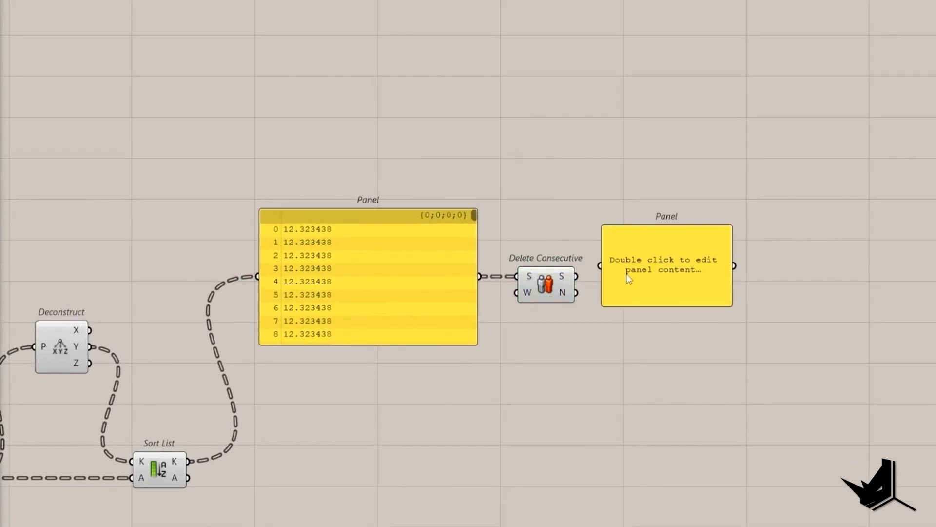
{"action": "left_click_drag", "start_coordinate": [576, 276], "coordinate": [602, 267]}
{"action": "left_click_drag", "start_coordinate": [656, 260], "coordinate": [672, 270]}
Add another Member Index component and feed the unique Y values panel into its M input
{"action": "double_click", "coordinate": [739, 365]}
{"action": "type", "text": "member"}
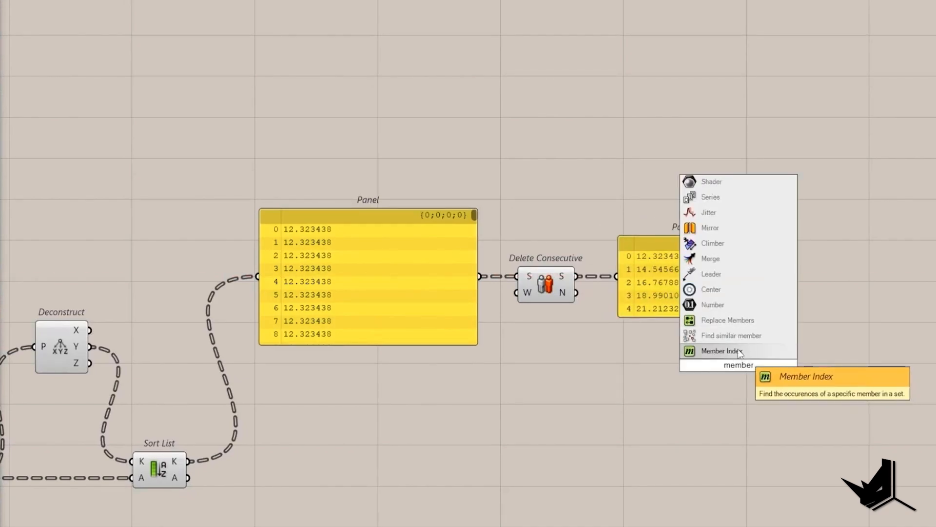
{"action": "key", "text": "Return"}
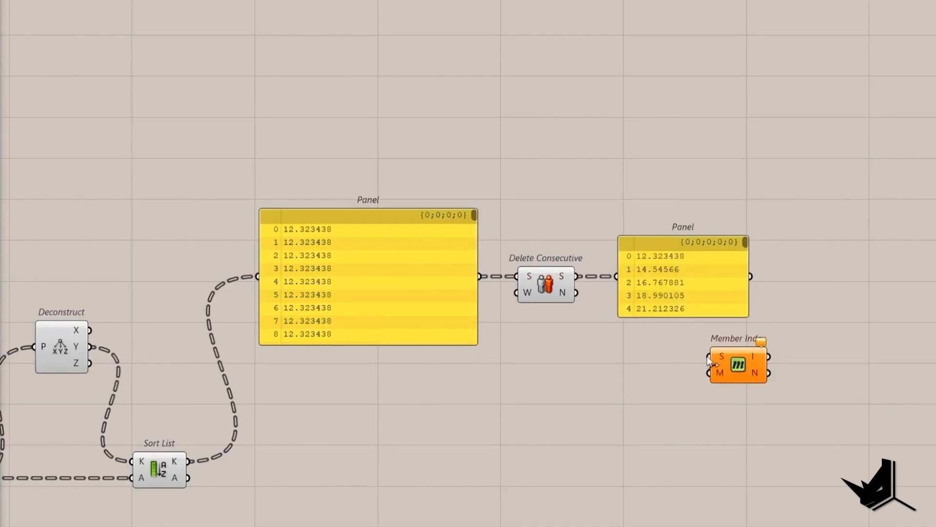
{"action": "left_click_drag", "start_coordinate": [751, 276], "coordinate": [755, 383]}
{"action": "mouse_move", "coordinate": [754, 381]}
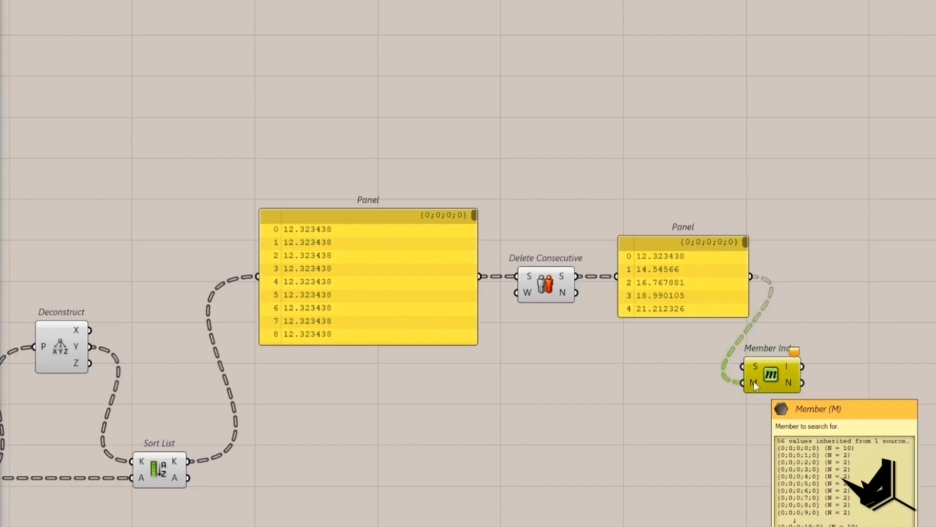
Connect the sorted Y keys panel to the new Member Index's S input and show its N output in a panel
{"action": "scroll", "coordinate": [749, 380], "scroll_direction": "down", "scroll_amount": 1}
{"action": "left_click_drag", "start_coordinate": [444, 311], "coordinate": [448, 355]}
{"action": "left_click_drag", "start_coordinate": [525, 335], "coordinate": [831, 344]}
{"action": "right_click_drag", "start_coordinate": [831, 345], "coordinate": [499, 347]}
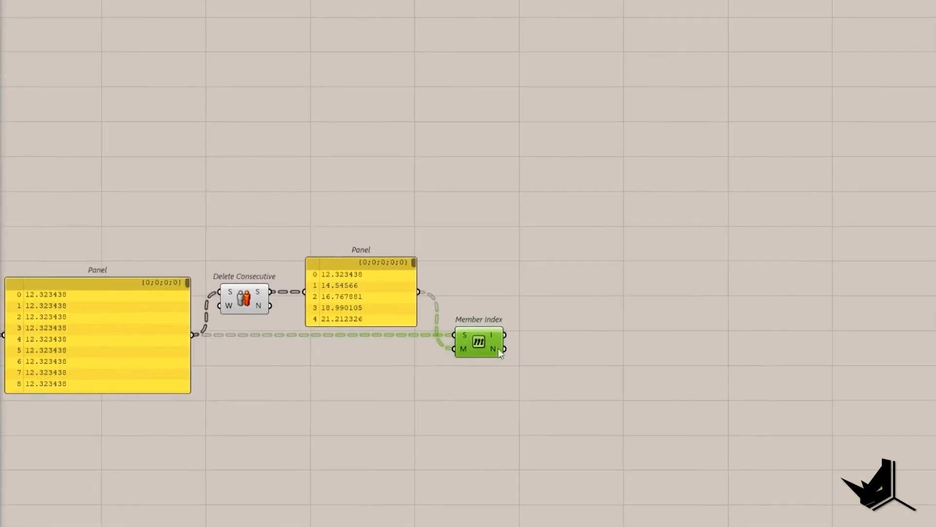
{"action": "left_click_drag", "start_coordinate": [505, 349], "coordinate": [646, 320]}
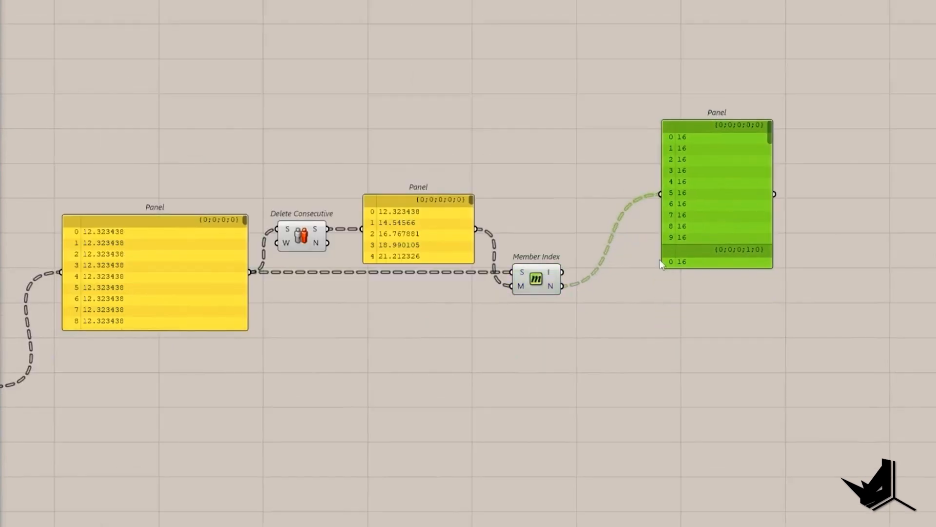
Duplicate Partition List, feeding the Y-sorted points into its L input and the new Member Index's N output into S
{"action": "scroll", "coordinate": [581, 327], "scroll_direction": "down", "scroll_amount": 2}
{"action": "right_click_drag", "start_coordinate": [581, 327], "coordinate": [695, 323]}
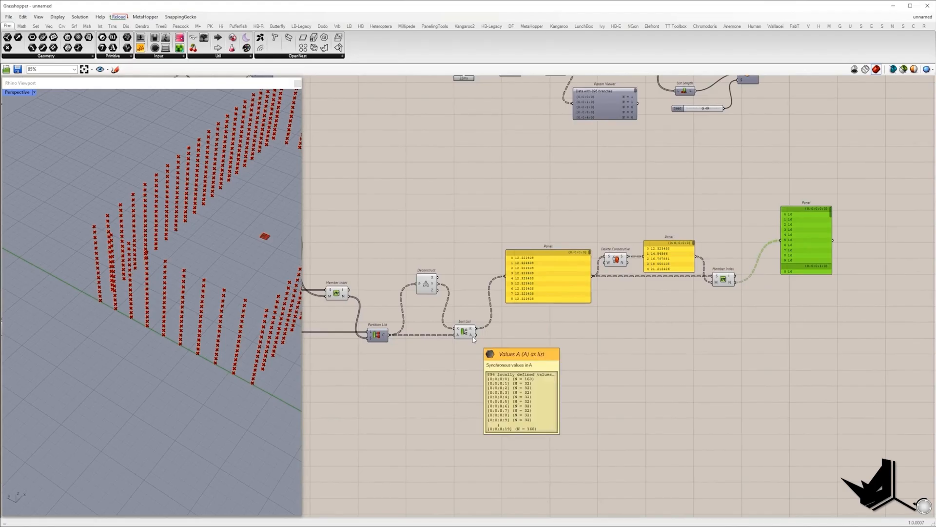
{"action": "left_click_drag", "start_coordinate": [122, 377], "coordinate": [686, 399], "text": "alt"}
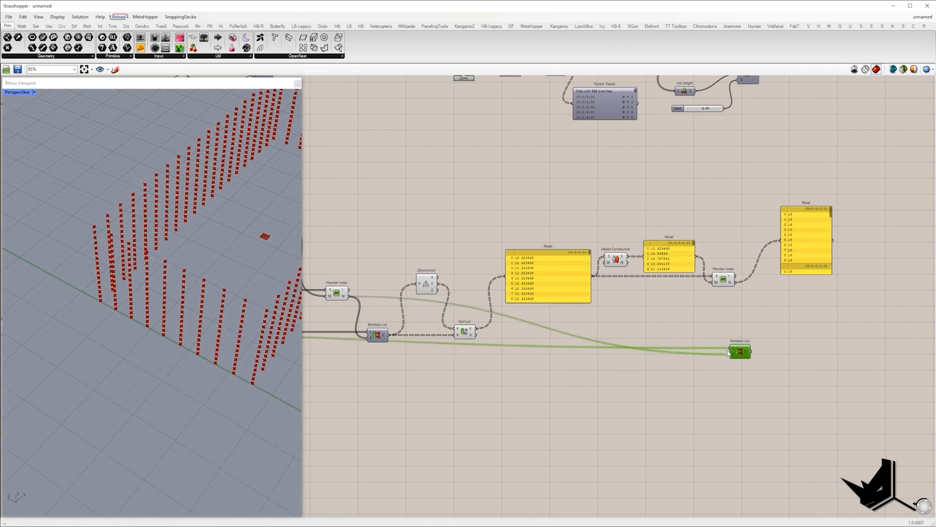
{"action": "left_click_drag", "start_coordinate": [729, 348], "coordinate": [476, 335]}
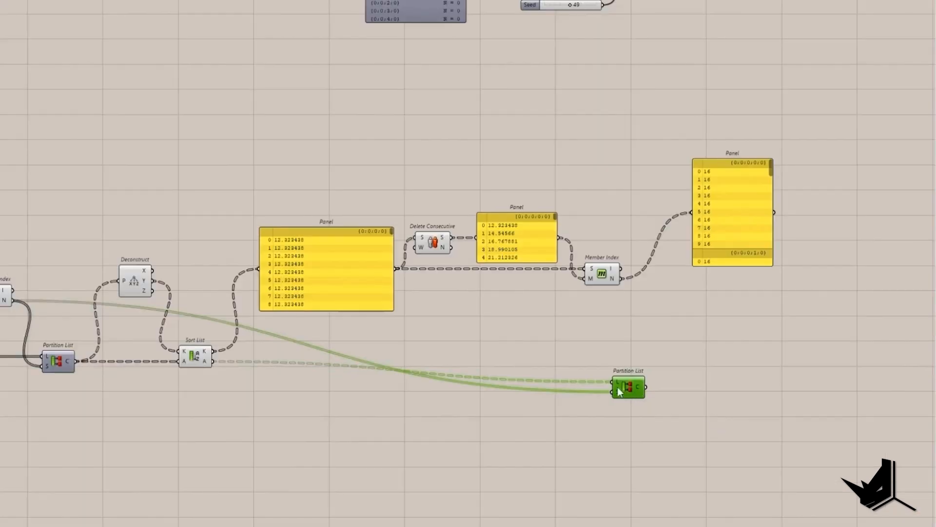
{"action": "left_click_drag", "start_coordinate": [736, 354], "coordinate": [756, 341]}
{"action": "left_click_drag", "start_coordinate": [622, 279], "coordinate": [646, 373]}
{"action": "scroll", "coordinate": [744, 391], "scroll_direction": "up", "scroll_amount": 3}
Explode the newly partitioned tree with Explode Tree and connect its first branch to a Point container
{"action": "double_click", "coordinate": [746, 396]}
{"action": "type", "text": "bang"}
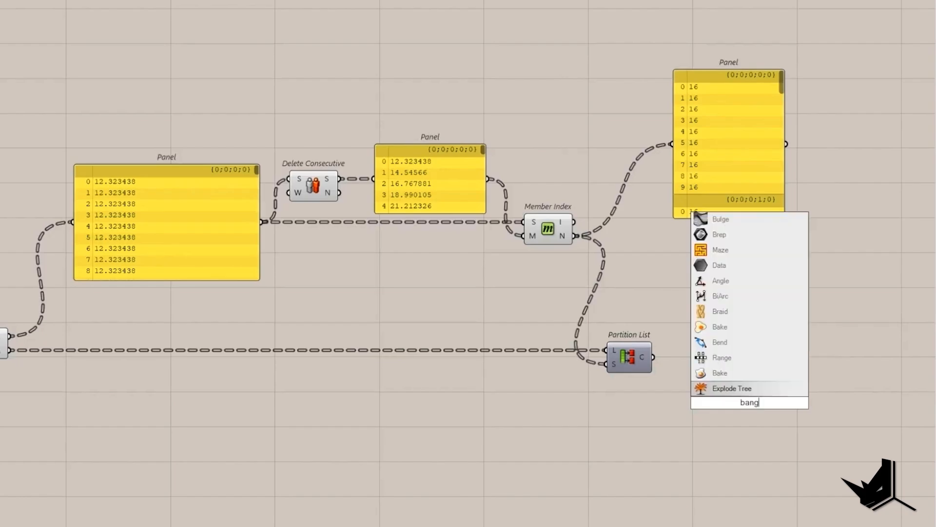
{"action": "left_click", "coordinate": [728, 390]}
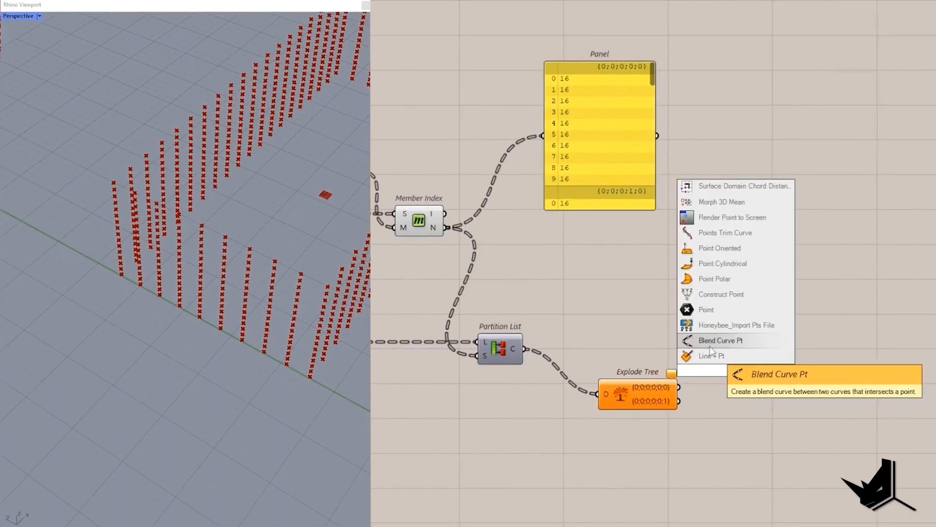
{"action": "left_click", "coordinate": [696, 348]}
{"action": "left_click_drag", "start_coordinate": [721, 376], "coordinate": [743, 359]}
Examine the column in the first branch, switch the Point container to the second branch, and delete both checking components
{"action": "right_click_drag", "start_coordinate": [146, 312], "coordinate": [163, 324]}
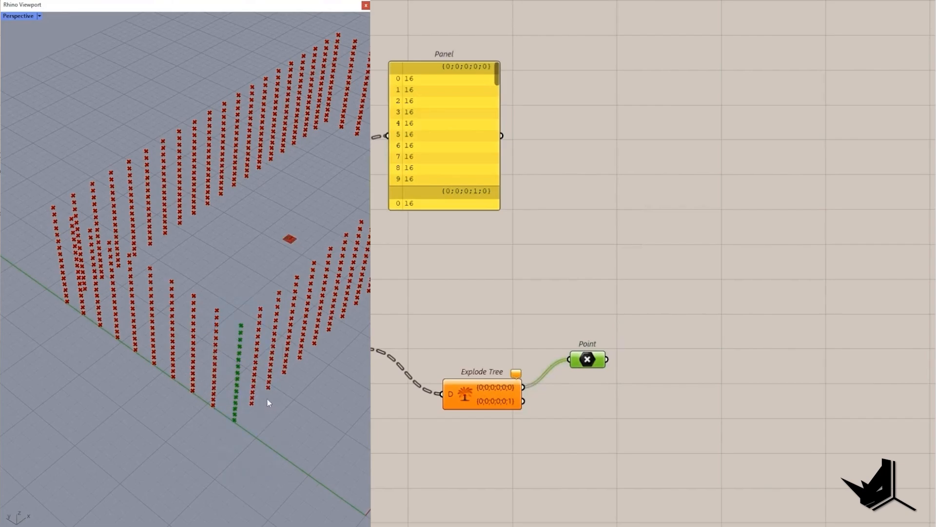
{"action": "right_click_drag", "start_coordinate": [267, 403], "coordinate": [275, 410]}
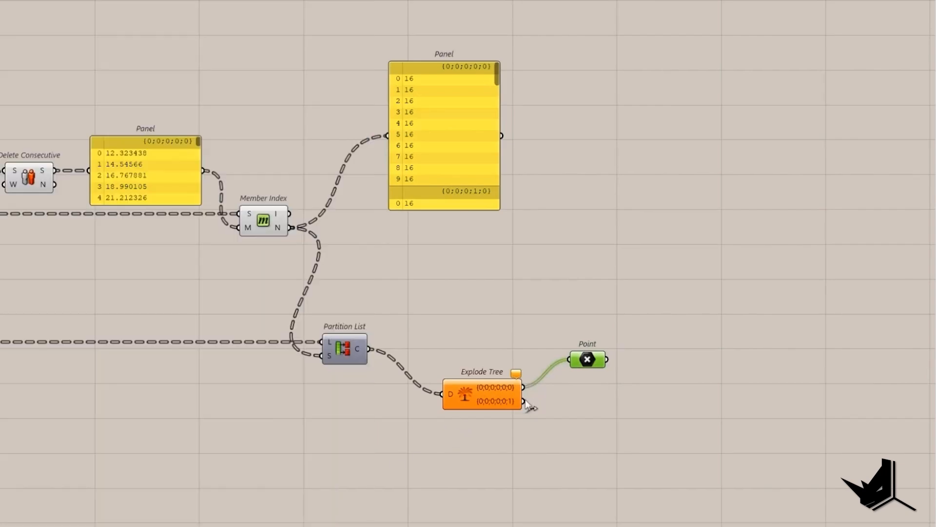
{"action": "left_click_drag", "start_coordinate": [523, 401], "coordinate": [569, 360]}
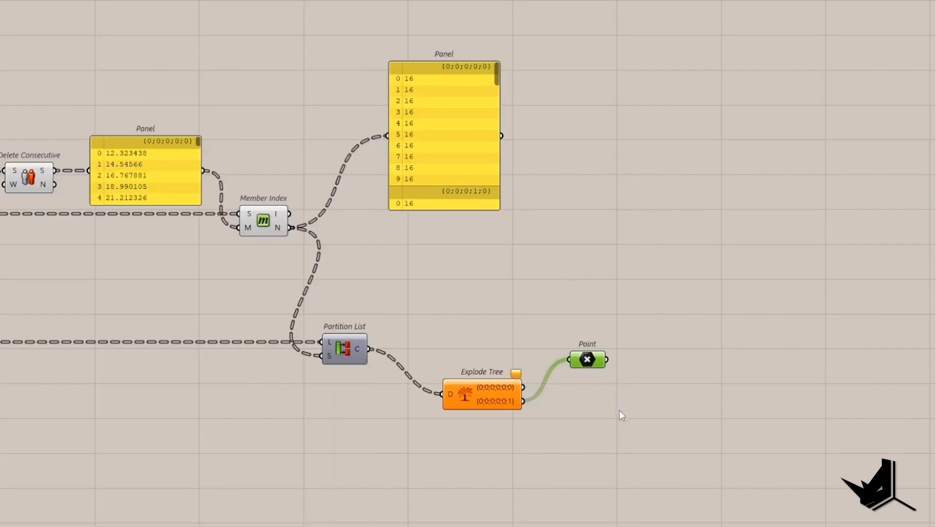
{"action": "left_click_drag", "start_coordinate": [622, 416], "coordinate": [429, 335]}
{"action": "key", "text": "Delete"}
Add a Deconstruct component and feed it the points from the second Partition List
{"action": "right_click_drag", "start_coordinate": [414, 343], "coordinate": [532, 340]}
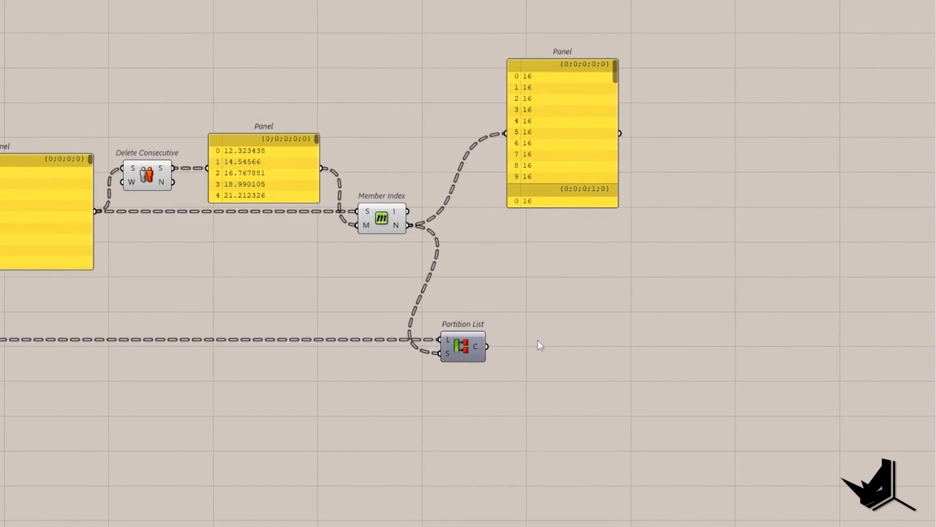
{"action": "double_click", "coordinate": [538, 341]}
{"action": "type", "text": "deconstruct"}
{"action": "key", "text": "Return"}
{"action": "left_click_drag", "start_coordinate": [487, 346], "coordinate": [539, 311]}
Add a Sort List that sorts the partitioned points in its A input by their Z coordinates as keys
{"action": "double_click", "coordinate": [673, 312]}
{"action": "type", "text": "sort"}
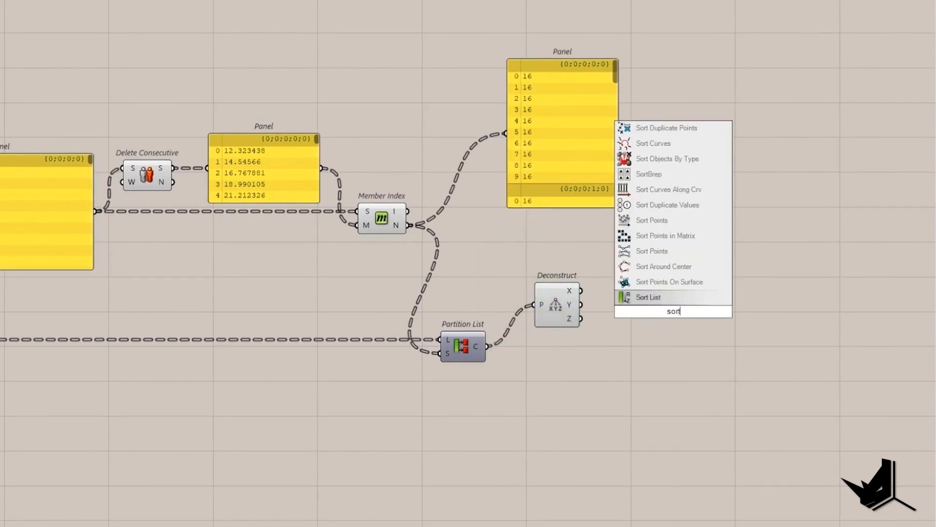
{"action": "key", "text": "Return"}
{"action": "left_click_drag", "start_coordinate": [649, 305], "coordinate": [566, 284]}
{"action": "left_click_drag", "start_coordinate": [674, 315], "coordinate": [653, 303]}
Add a Point List for the Z-sorted points with its text size set to 0.49
{"action": "double_click", "coordinate": [716, 323]}
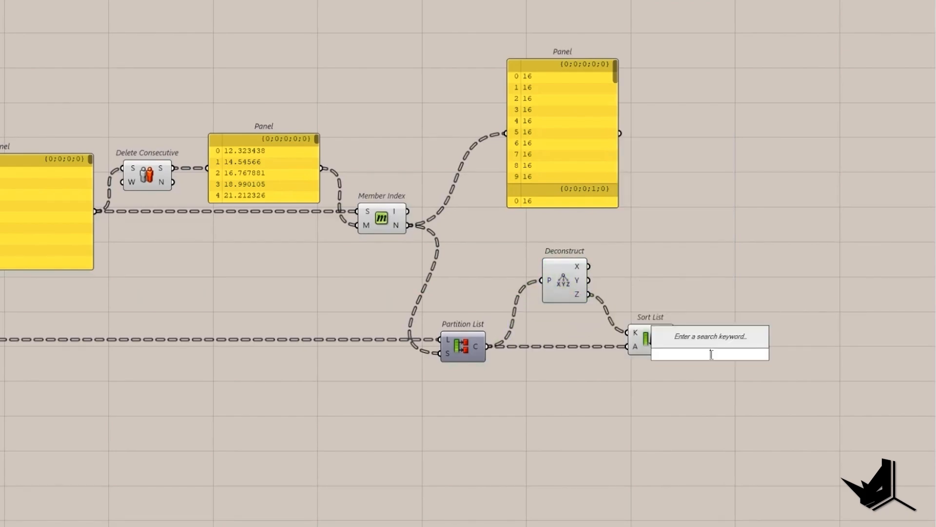
{"action": "type", "text": "point list"}
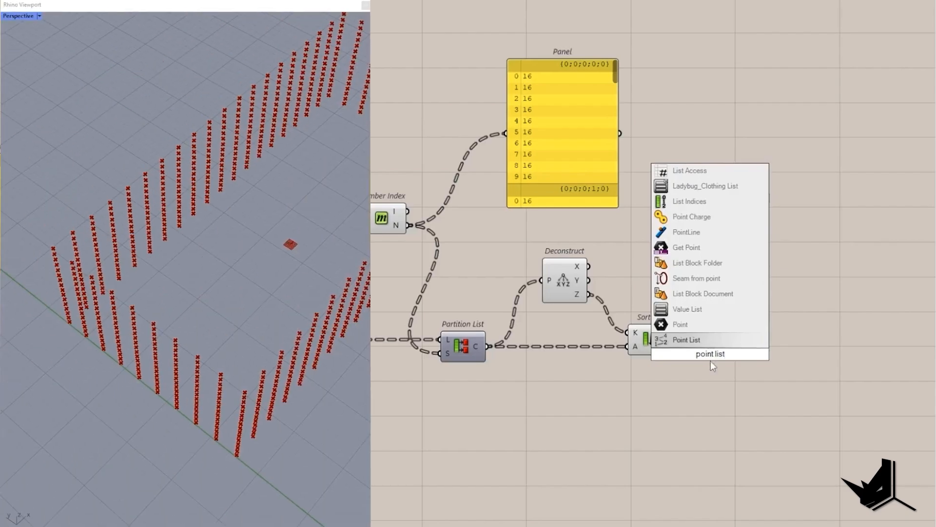
{"action": "key", "text": "Return"}
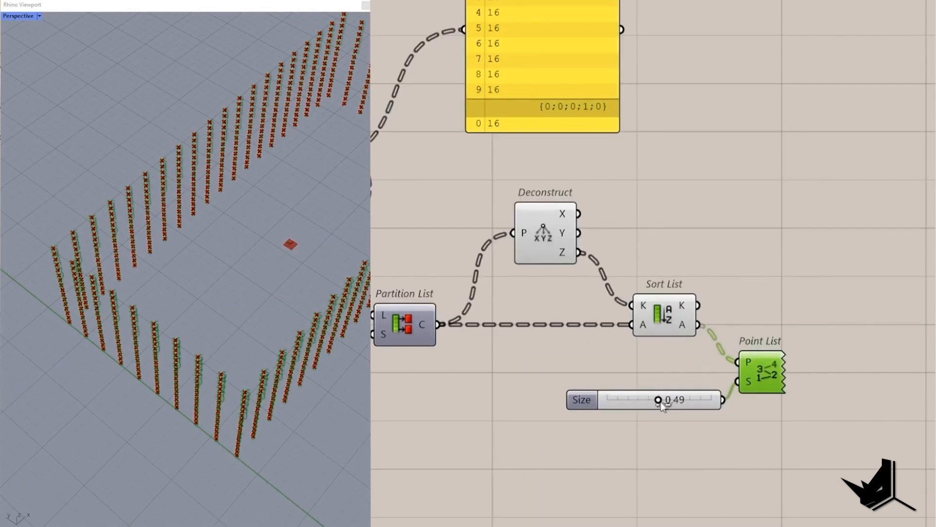
Examine the point numbering up each vertical column in the viewport, and delete the Point List display
{"action": "scroll", "coordinate": [289, 398], "scroll_direction": "up", "scroll_amount": 5}
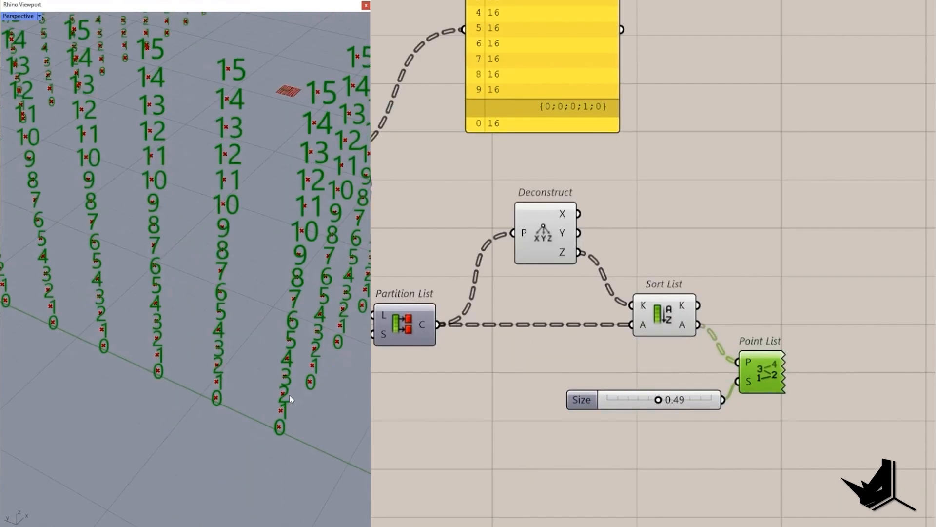
{"action": "scroll", "coordinate": [261, 405], "scroll_direction": "down", "scroll_amount": 6}
{"action": "right_click_drag", "start_coordinate": [269, 409], "coordinate": [261, 360], "text": "shift"}
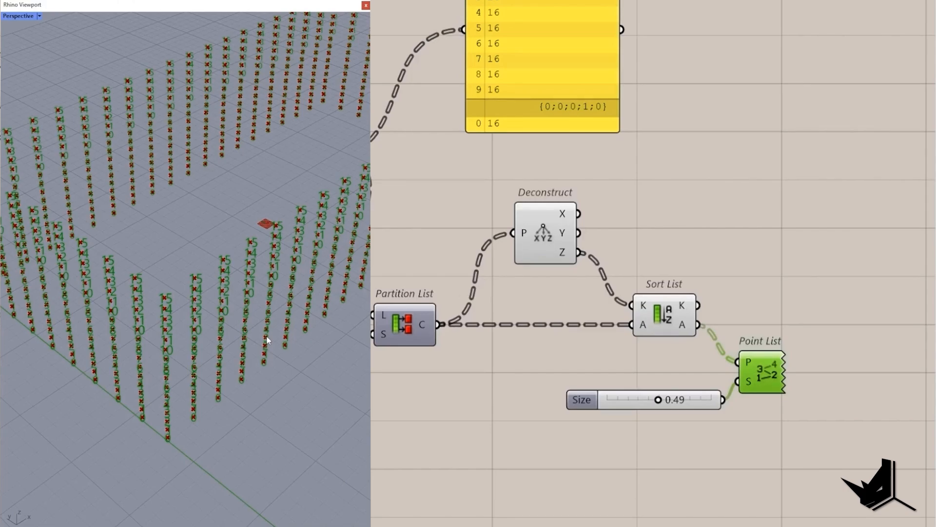
{"action": "right_click_drag", "start_coordinate": [581, 316], "coordinate": [461, 342]}
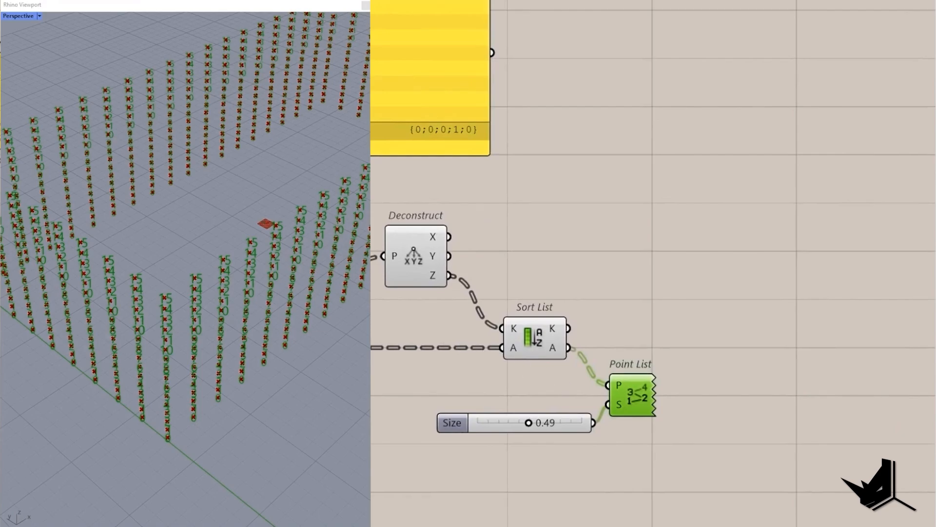
{"action": "key", "text": "Delete"}
Add a PolyLine component through the Z-sorted points and examine the columns against the Move component's displaced points
{"action": "right_click_drag", "start_coordinate": [709, 340], "coordinate": [526, 373]}
{"action": "double_click", "coordinate": [525, 373]}
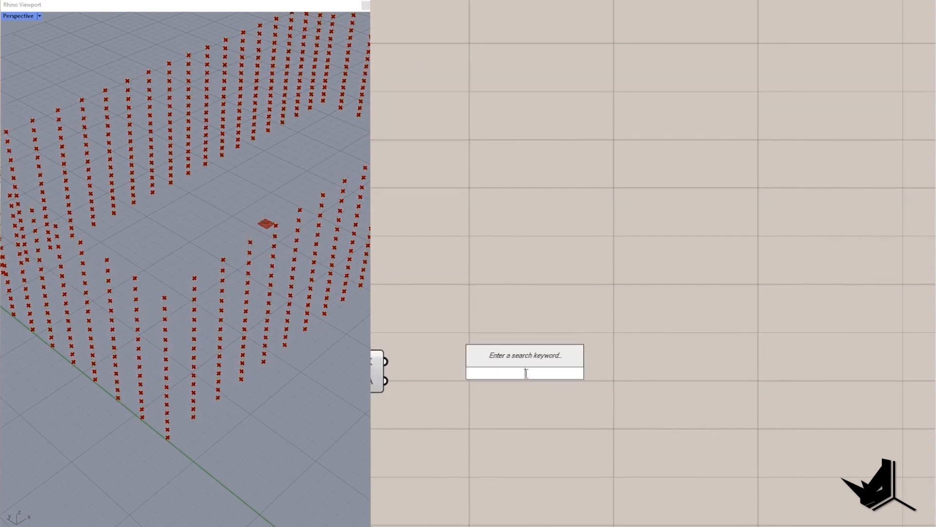
{"action": "type", "text": "poly"}
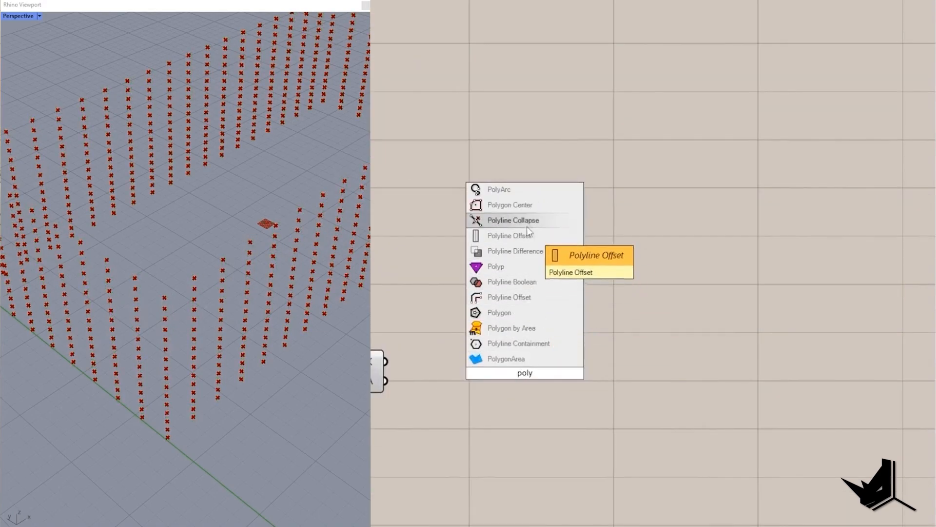
{"action": "type", "text": "l"}
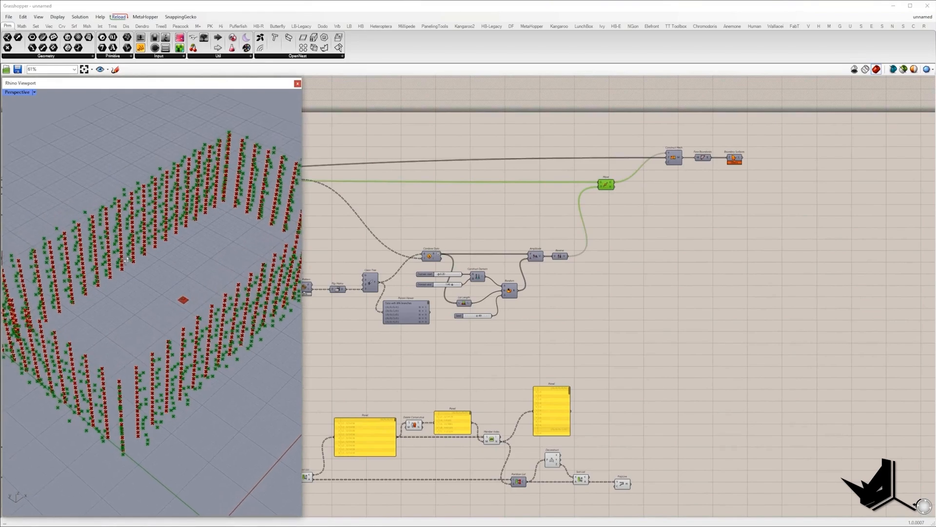
{"action": "right_click_drag", "start_coordinate": [126, 260], "coordinate": [148, 340]}
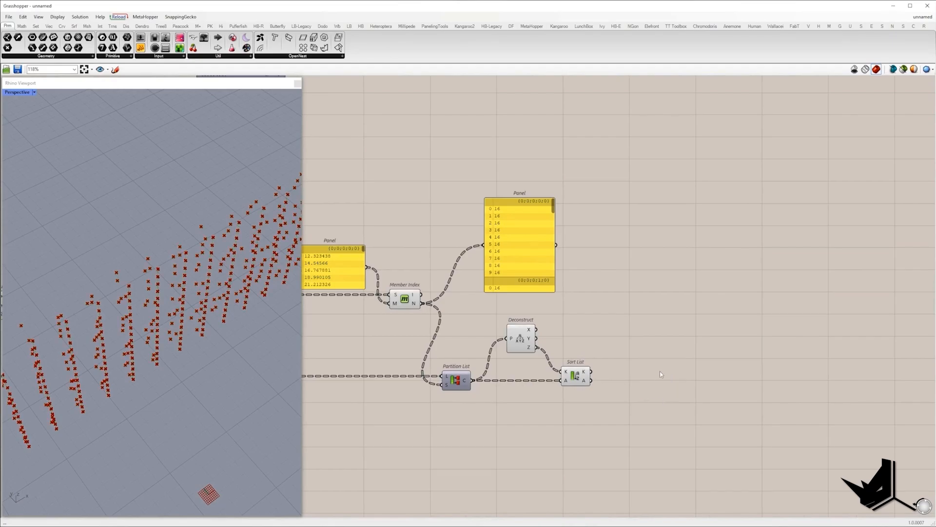
Add an Item Index component and feed the Z-sorted points into its item input
{"action": "double_click", "coordinate": [661, 371]}
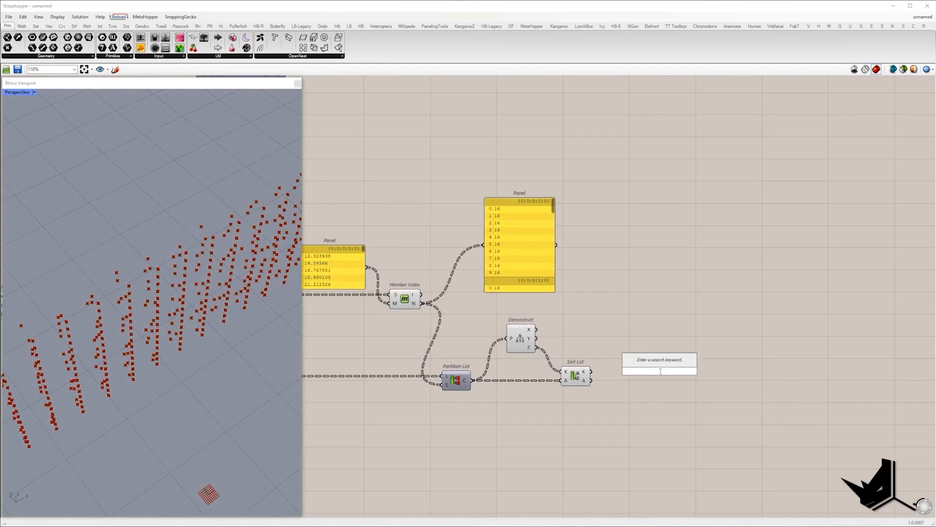
{"action": "type", "text": "index"}
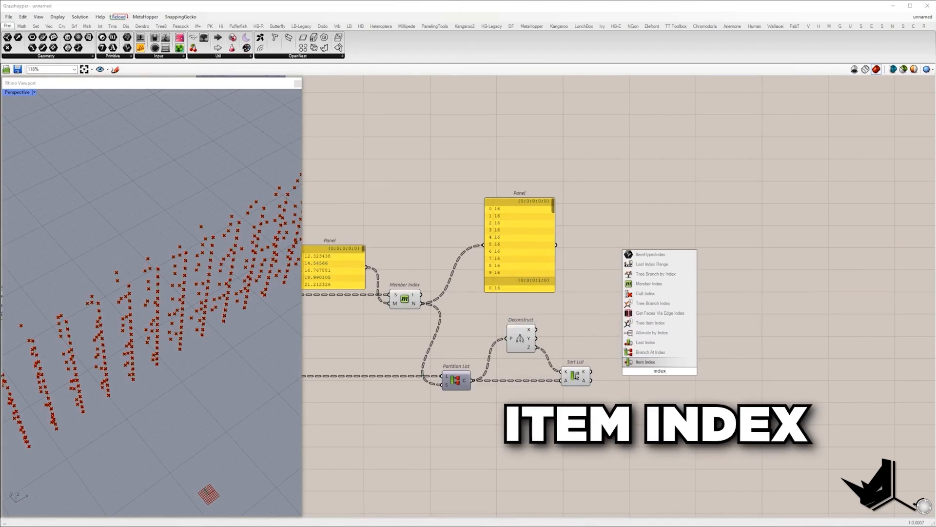
{"action": "key", "text": "Return"}
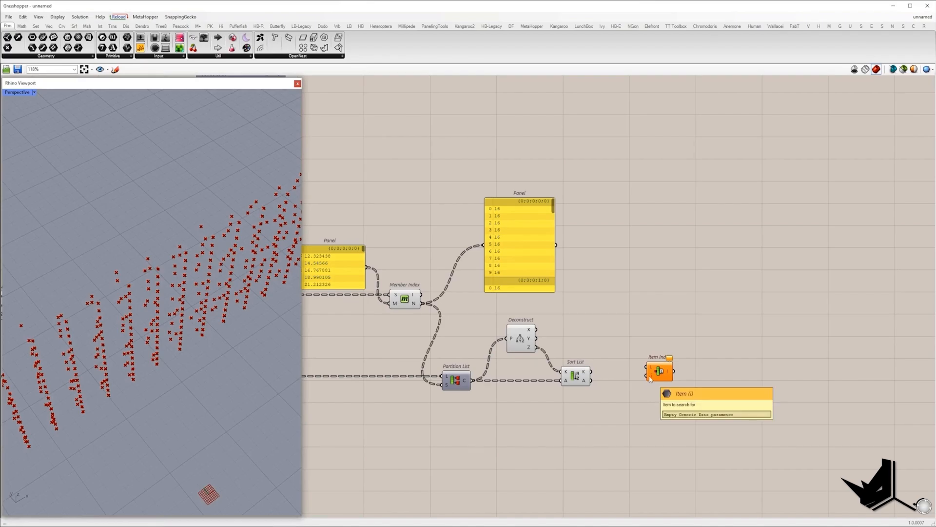
{"action": "left_click_drag", "start_coordinate": [591, 380], "coordinate": [693, 241]}
Connect the original point list to Item Index's list input and show the resulting indices in a panel
{"action": "left_click_drag", "start_coordinate": [675, 238], "coordinate": [366, 322]}
{"action": "scroll", "coordinate": [699, 320], "scroll_direction": "down", "scroll_amount": 7}
{"action": "scroll", "coordinate": [372, 341], "scroll_direction": "up", "scroll_amount": 5}
{"action": "scroll", "coordinate": [364, 323], "scroll_direction": "down", "scroll_amount": 5}
{"action": "scroll", "coordinate": [651, 273], "scroll_direction": "up", "scroll_amount": 3}
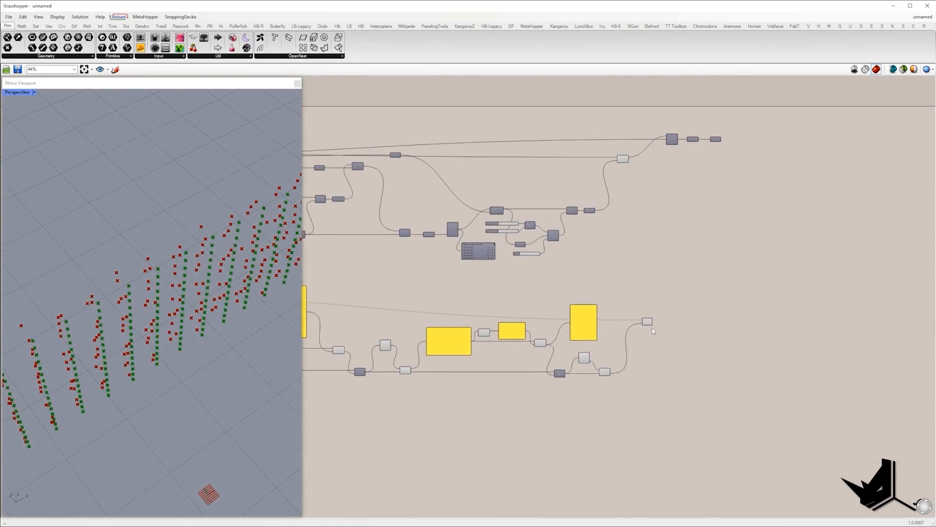
{"action": "left_click_drag", "start_coordinate": [649, 322], "coordinate": [654, 299]}
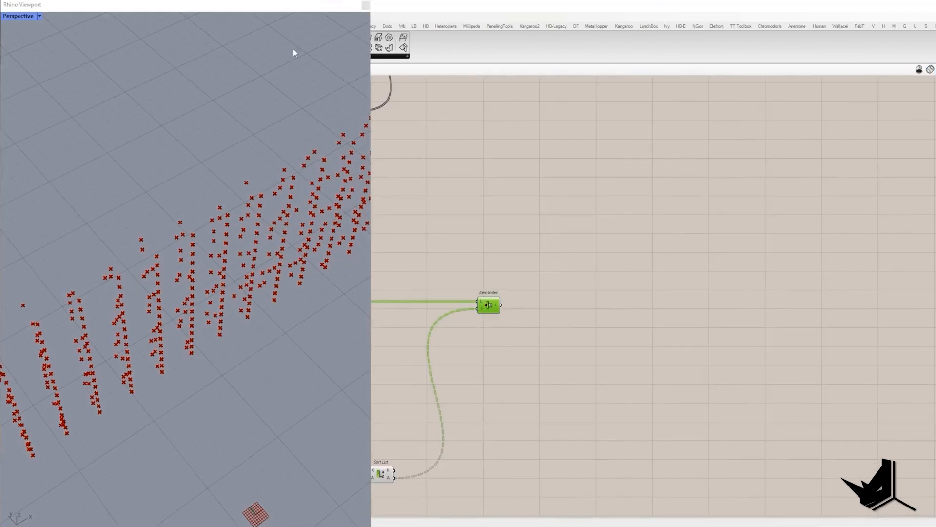
{"action": "left_click_drag", "start_coordinate": [501, 305], "coordinate": [594, 425]}
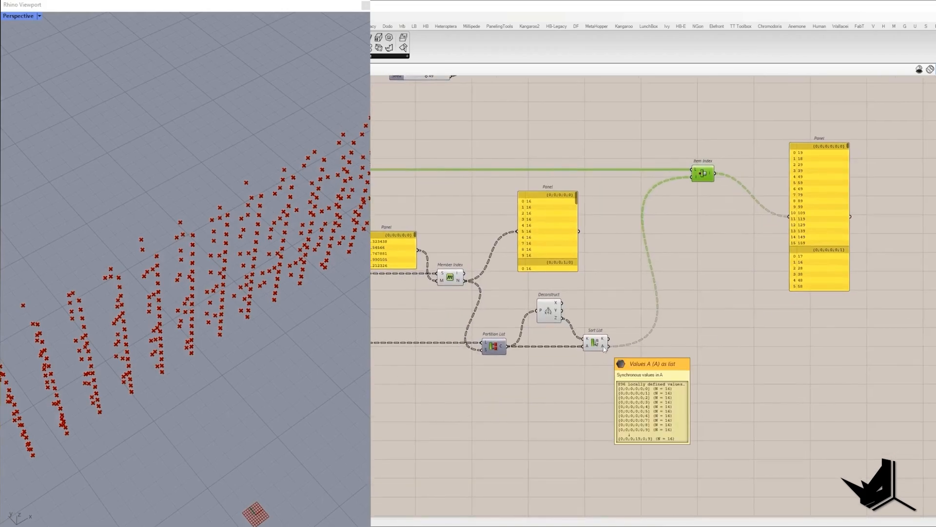
Add a List Item component that retrieves the Move component's displaced points using the indices from Item Index
{"action": "left_click", "coordinate": [596, 343]}
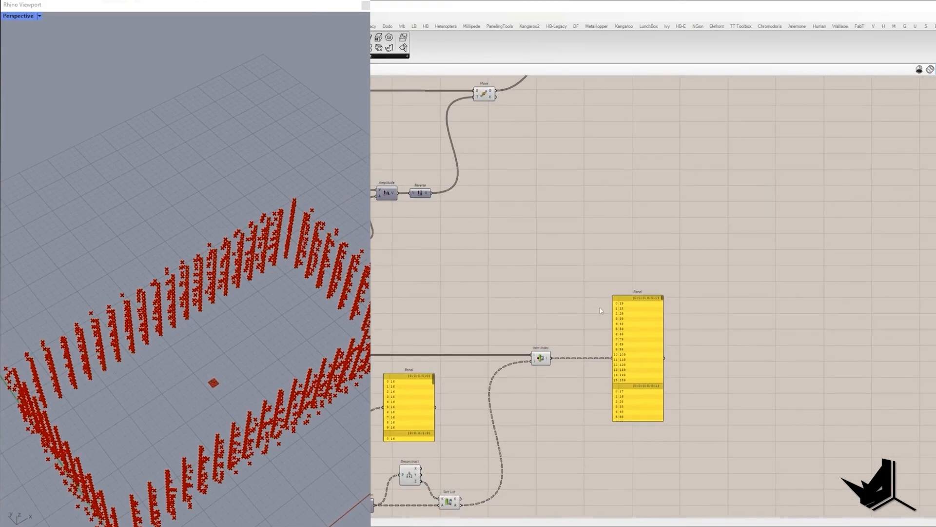
{"action": "left_click", "coordinate": [616, 312]}
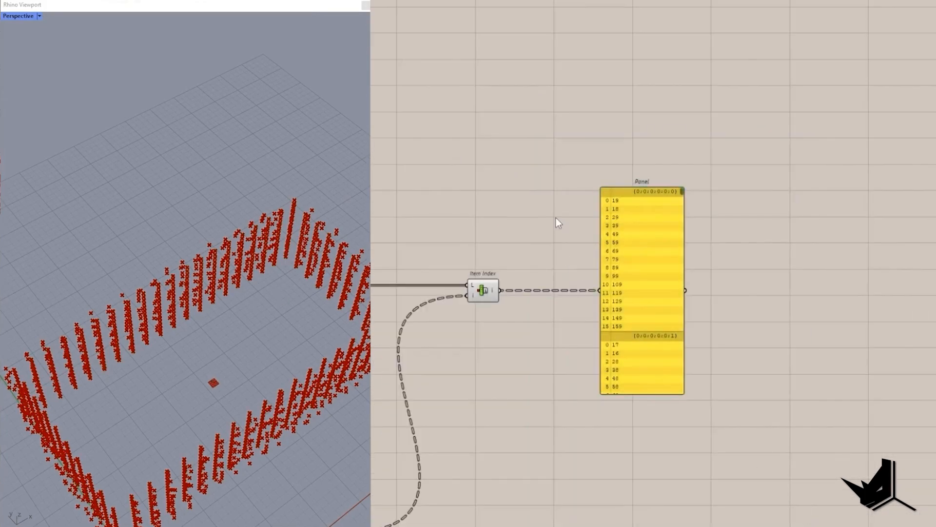
{"action": "double_click", "coordinate": [556, 217]}
{"action": "type", "text": "list item"}
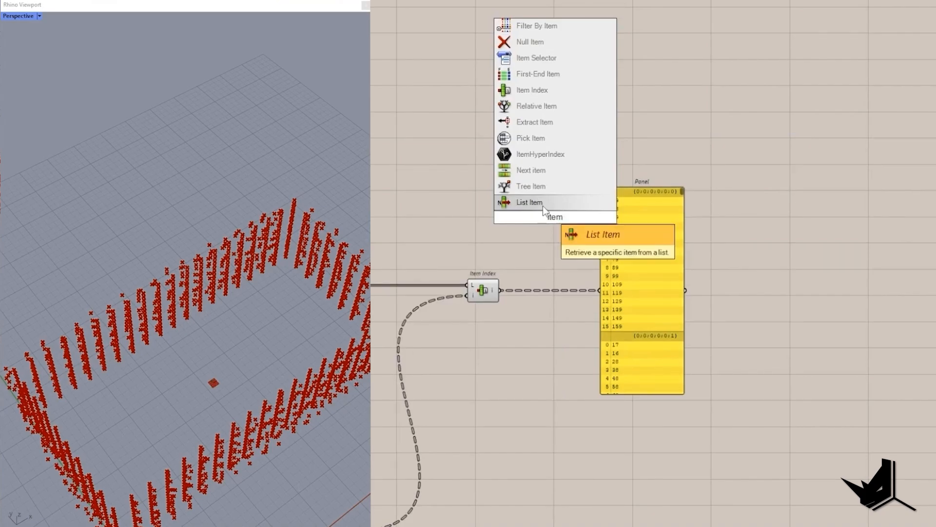
{"action": "left_click", "coordinate": [543, 205]}
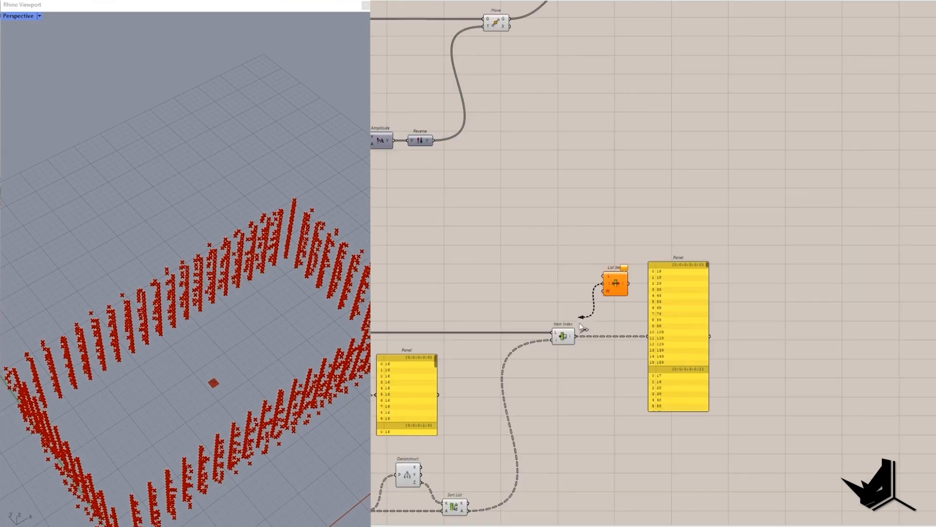
{"action": "left_click_drag", "start_coordinate": [600, 271], "coordinate": [510, 19]}
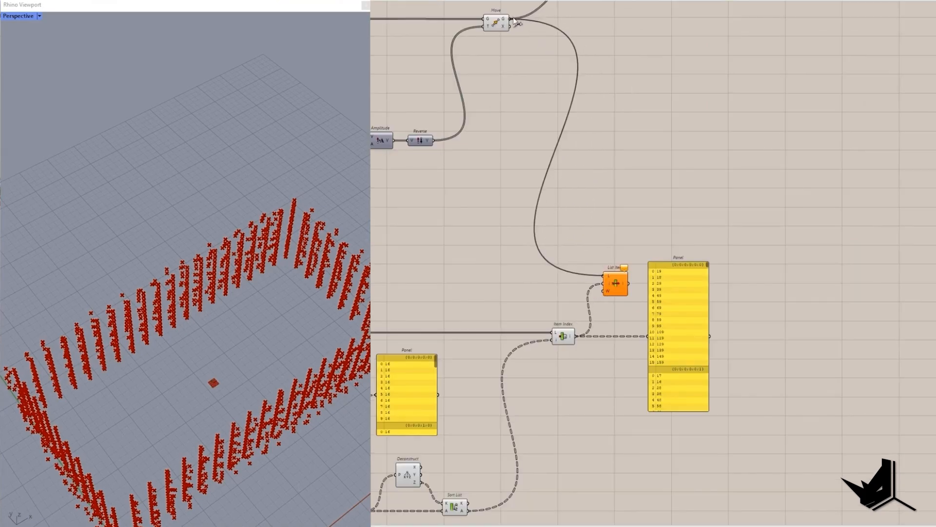
{"action": "left_click_drag", "start_coordinate": [614, 285], "coordinate": [660, 222]}
Add a PolyLine component through List Item's displaced points and compare its columns with the original ones in the viewport
{"action": "double_click", "coordinate": [767, 189]}
{"action": "type", "text": "polyline"}
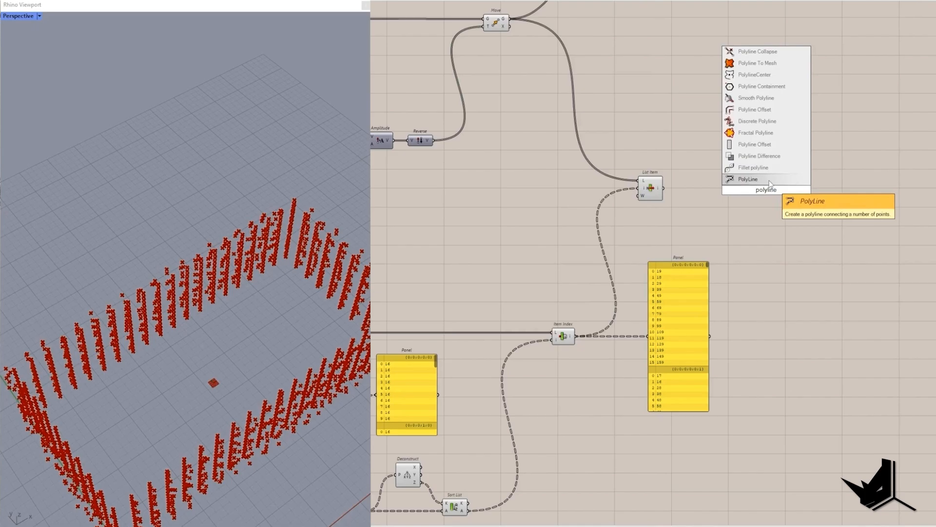
{"action": "left_click", "coordinate": [770, 179]}
{"action": "left_click_drag", "start_coordinate": [755, 187], "coordinate": [664, 188]}
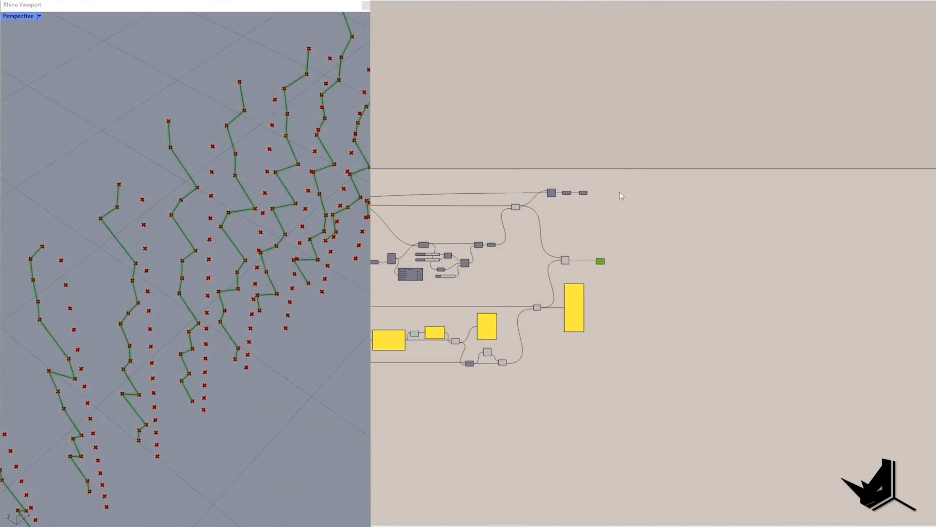
{"action": "scroll", "coordinate": [620, 192], "scroll_direction": "up", "scroll_amount": 3}
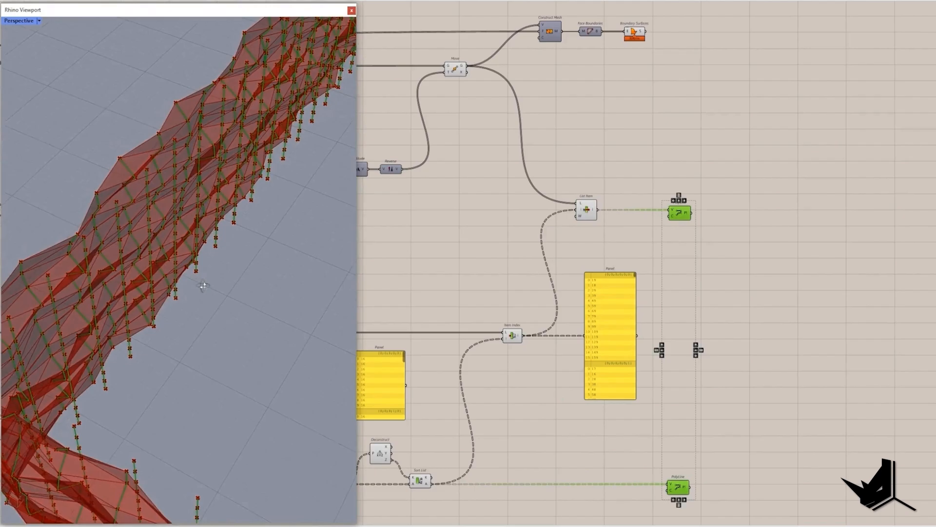
{"action": "right_click_drag", "start_coordinate": [273, 234], "coordinate": [193, 226]}
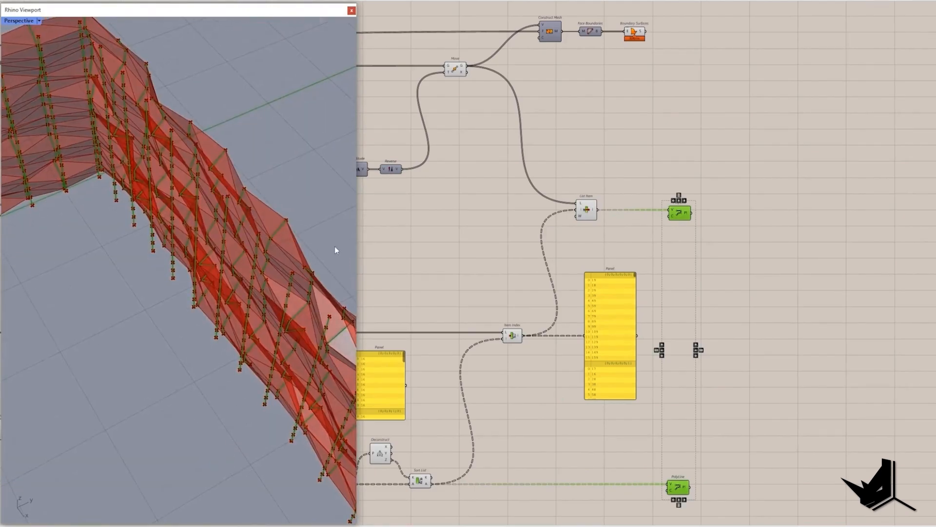
Add a Ruled Surface component between the displaced-point polylines and the original column polylines
{"action": "left_click", "coordinate": [806, 332]}
{"action": "double_click", "coordinate": [805, 332]}
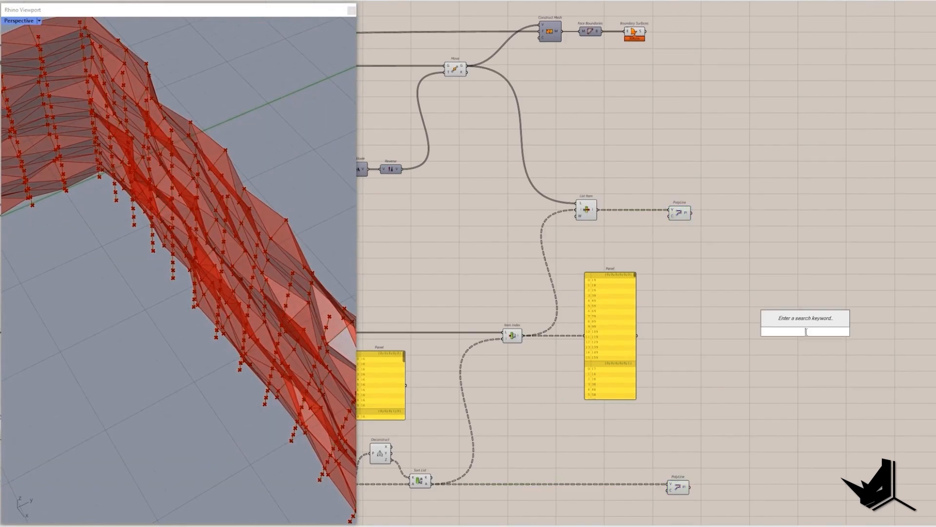
{"action": "type", "text": "rul"}
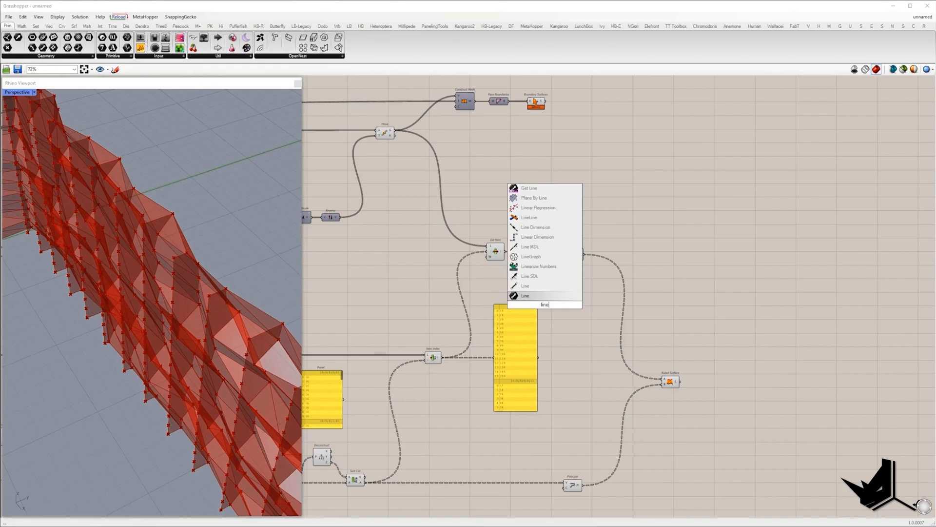
Add a Line component connecting List Item's displaced points to the Z-sorted points, and compare its lines with the ruled surfaces
{"action": "key", "text": "Return"}
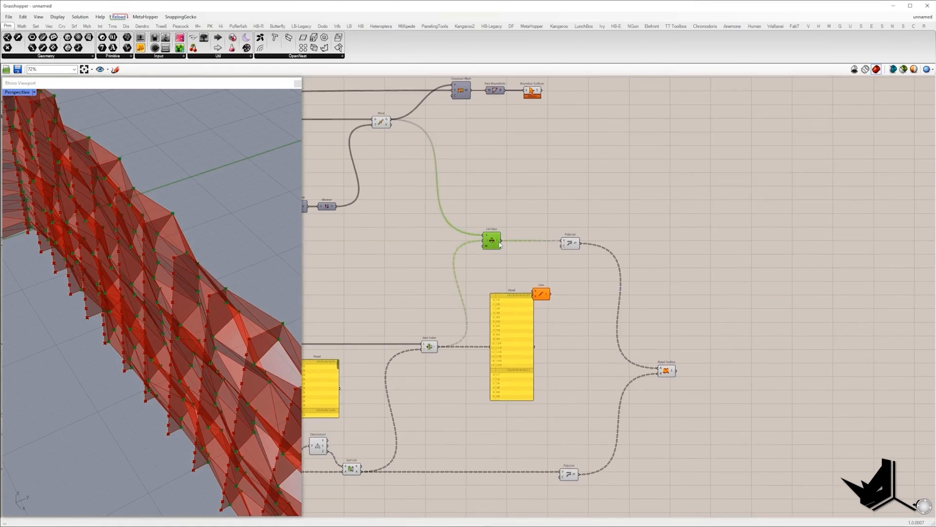
{"action": "left_click_drag", "start_coordinate": [541, 293], "coordinate": [365, 469]}
{"action": "left_click_drag", "start_coordinate": [599, 363], "coordinate": [668, 421]}
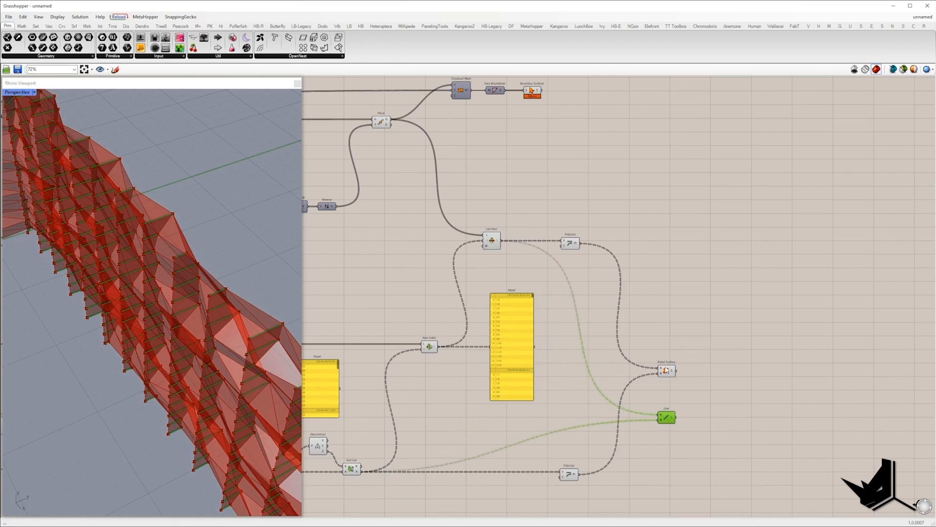
{"action": "left_click", "coordinate": [666, 370]}
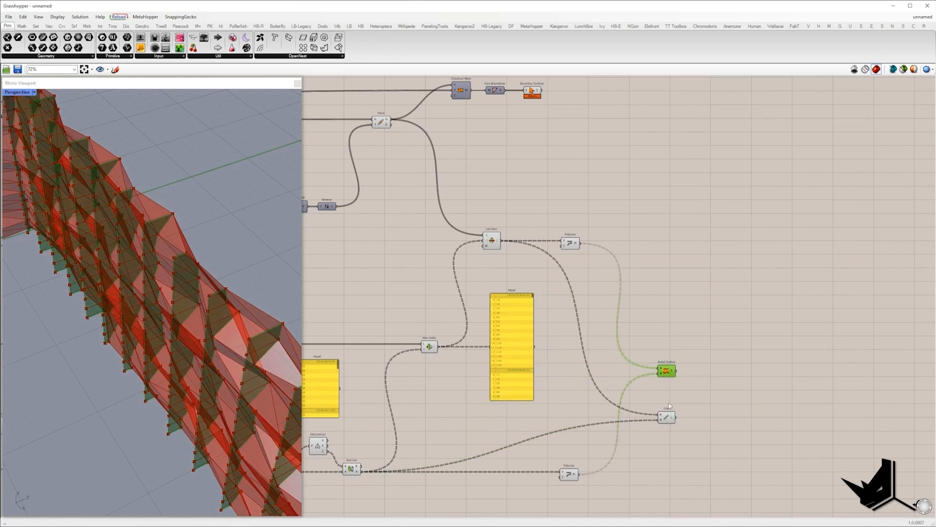
{"action": "left_click", "coordinate": [669, 417]}
{"action": "mouse_move", "coordinate": [672, 419]}
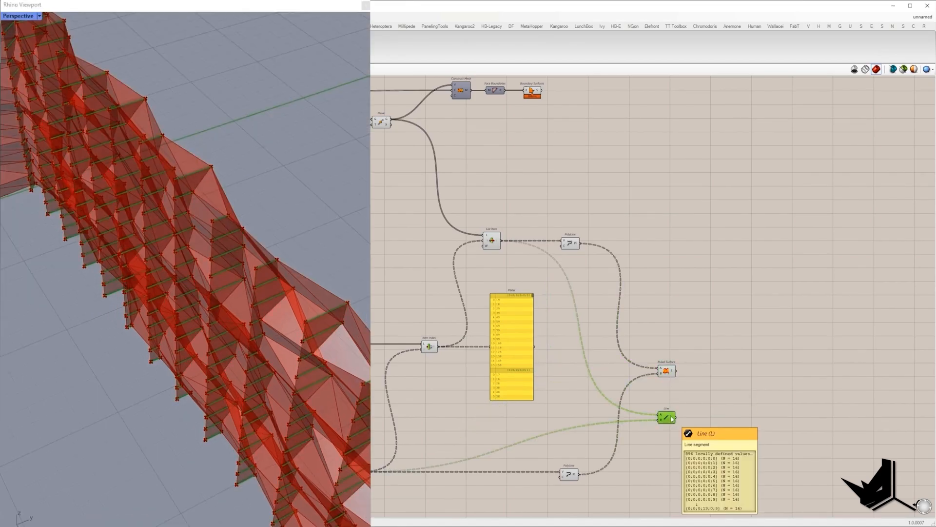
Add a Surface Split component that cuts the ruled surfaces with the connecting lines
{"action": "scroll", "coordinate": [673, 418], "scroll_direction": "up", "scroll_amount": 3}
{"action": "double_click", "coordinate": [615, 360]}
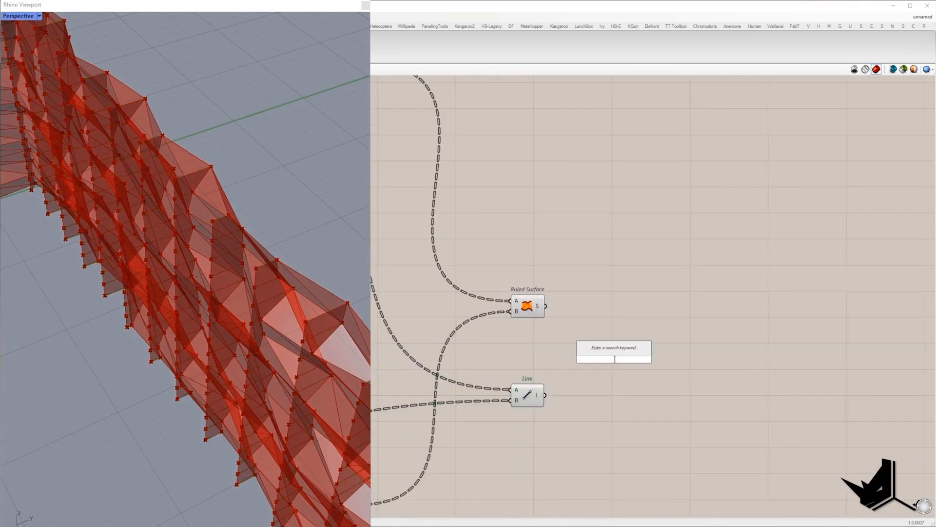
{"action": "type", "text": "surface s"}
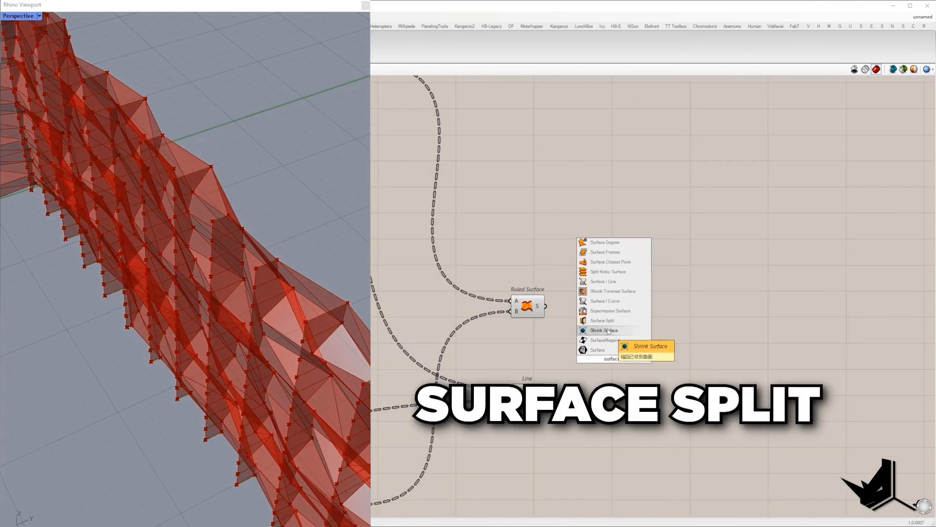
{"action": "left_click", "coordinate": [608, 323]}
{"action": "left_click_drag", "start_coordinate": [546, 306], "coordinate": [593, 357]}
{"action": "left_click_drag", "start_coordinate": [546, 395], "coordinate": [593, 367]}
{"action": "left_click", "coordinate": [610, 364]}
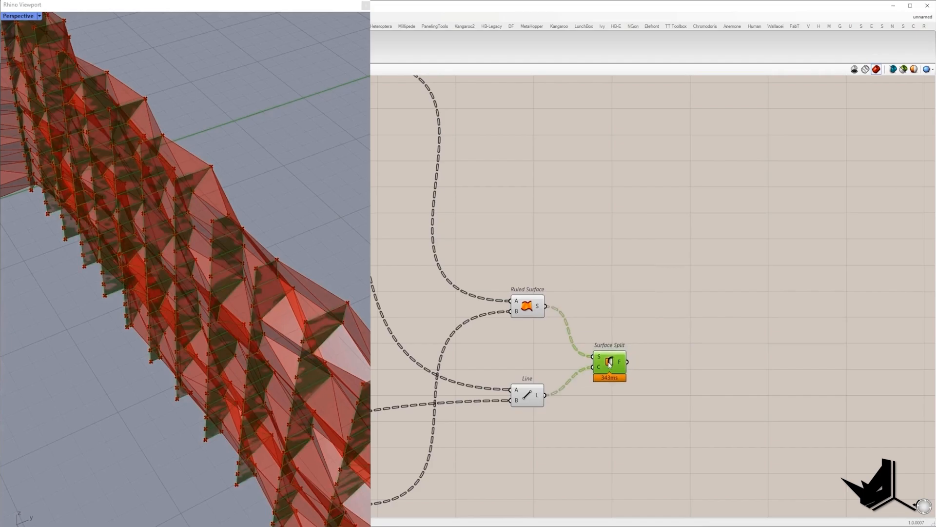
Feed the split faces into a Curve parameter and add an Offset Curve component for their outlines
{"action": "mouse_move", "coordinate": [622, 367]}
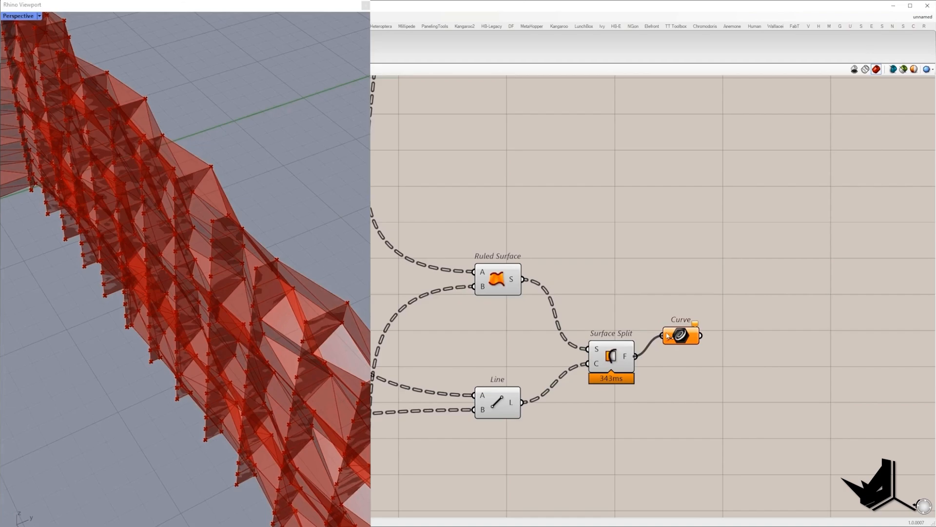
{"action": "left_click_drag", "start_coordinate": [683, 330], "coordinate": [683, 305]}
{"action": "scroll", "coordinate": [295, 280], "scroll_direction": "up", "scroll_amount": 3}
{"action": "scroll", "coordinate": [551, 298], "scroll_direction": "down", "scroll_amount": 2}
{"action": "double_click", "coordinate": [737, 318]}
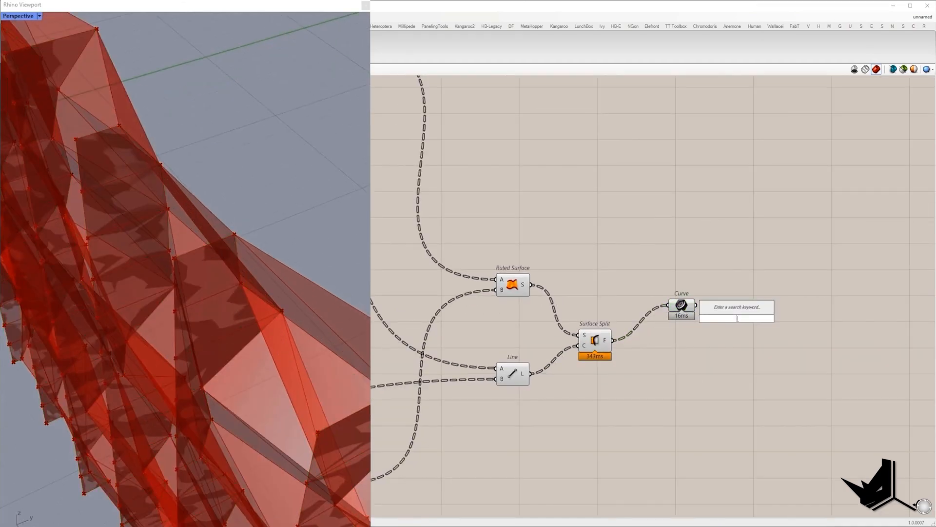
{"action": "type", "text": "offset"}
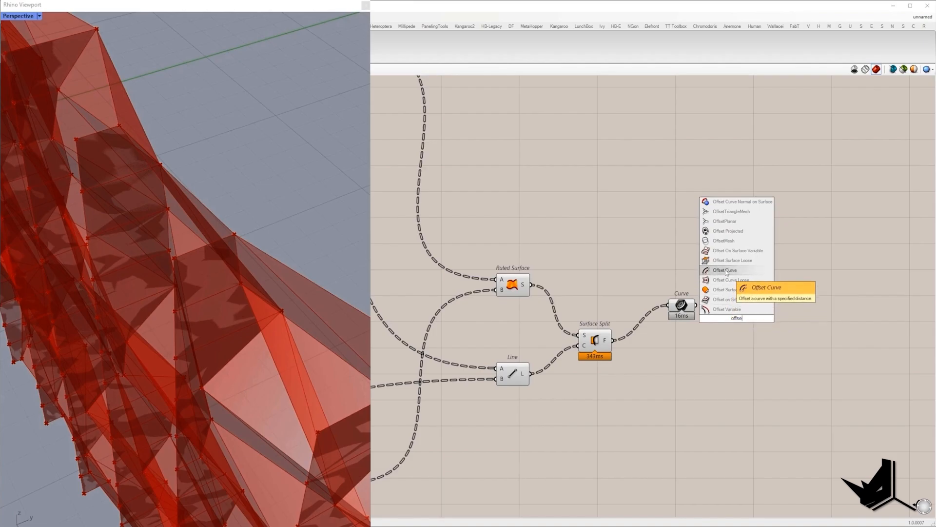
{"action": "left_click", "coordinate": [728, 270]}
{"action": "left_click_drag", "start_coordinate": [722, 303], "coordinate": [825, 390]}
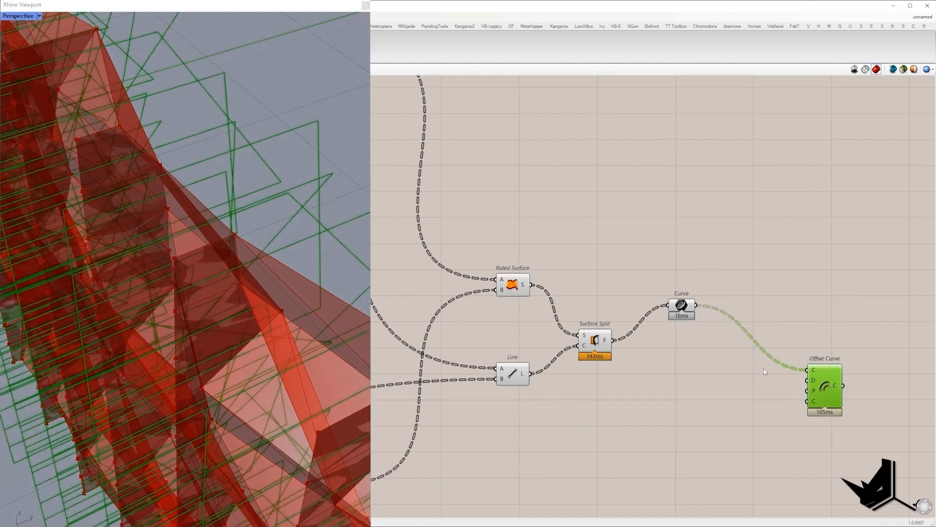
Add a Negative component and connect its result to Offset Curve's distance input
{"action": "left_click", "coordinate": [720, 401]}
{"action": "double_click", "coordinate": [720, 401]}
{"action": "type", "text": "neg"}
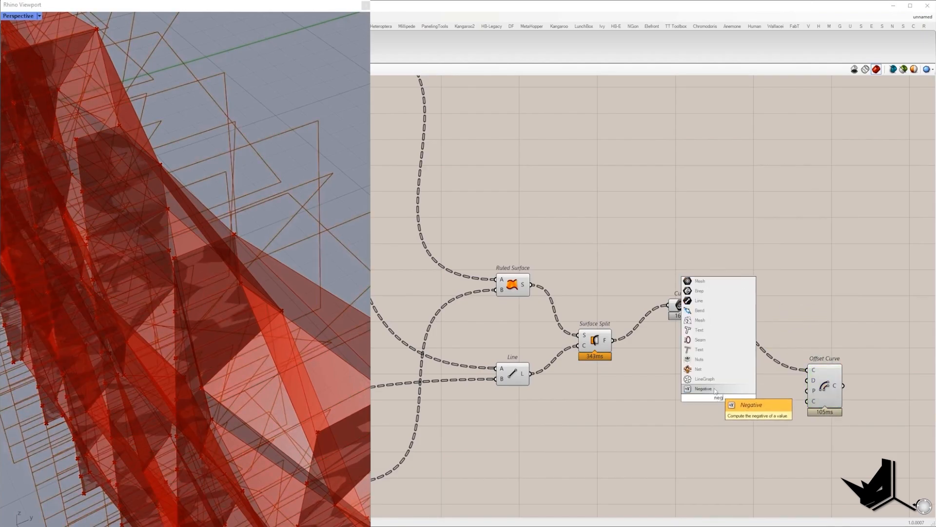
{"action": "left_click", "coordinate": [736, 403]}
{"action": "left_click_drag", "start_coordinate": [736, 398], "coordinate": [806, 380]}
{"action": "left_click_drag", "start_coordinate": [718, 397], "coordinate": [741, 385]}
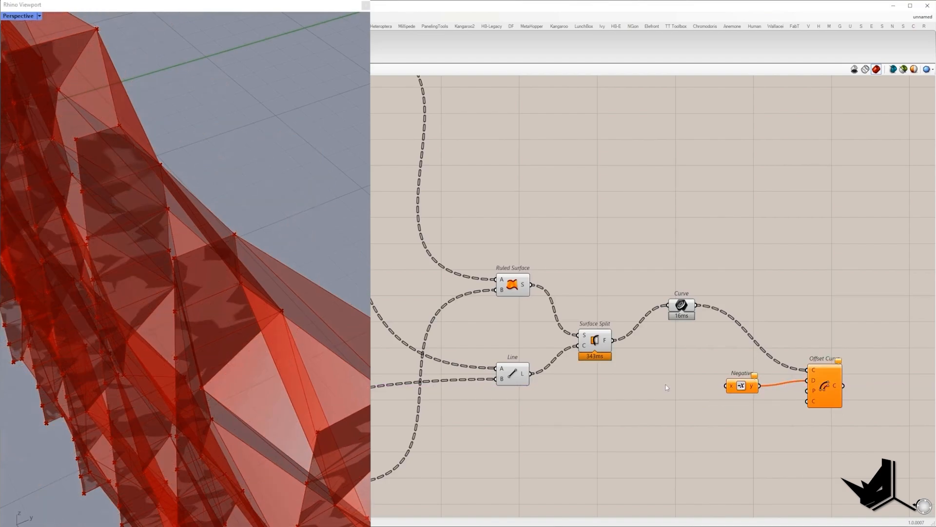
Create a number slider set to 0.0500 and connect it to the Negative component's input
{"action": "double_click", "coordinate": [666, 385]}
{"action": "type", "text": "0<0"}
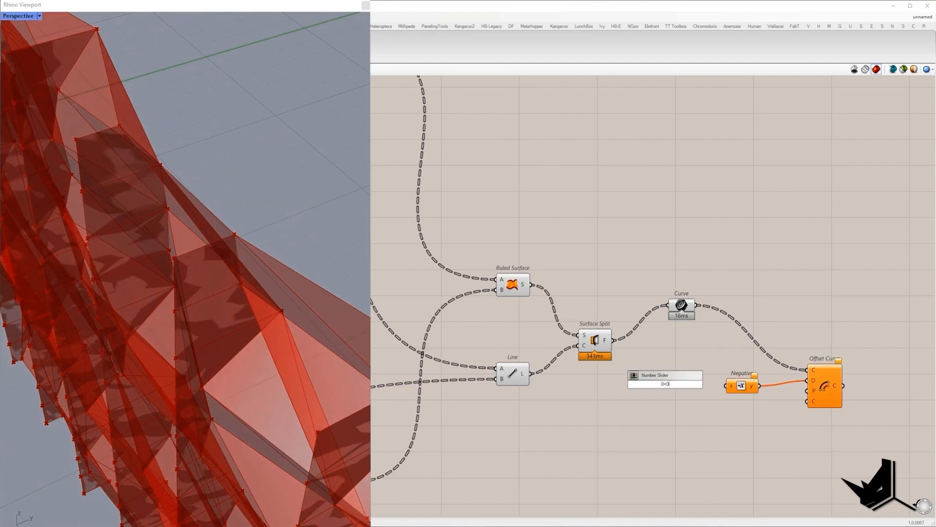
{"action": "key", "text": "Return"}
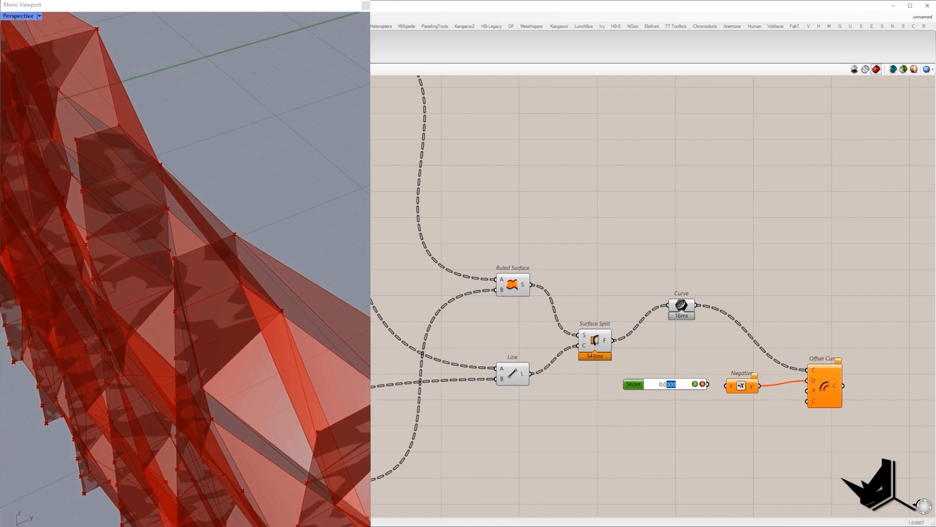
{"action": "type", "text": "5"}
{"action": "left_click", "coordinate": [694, 384]}
{"action": "left_click_drag", "start_coordinate": [708, 385], "coordinate": [727, 385]}
{"action": "left_click_drag", "start_coordinate": [632, 384], "coordinate": [641, 386]}
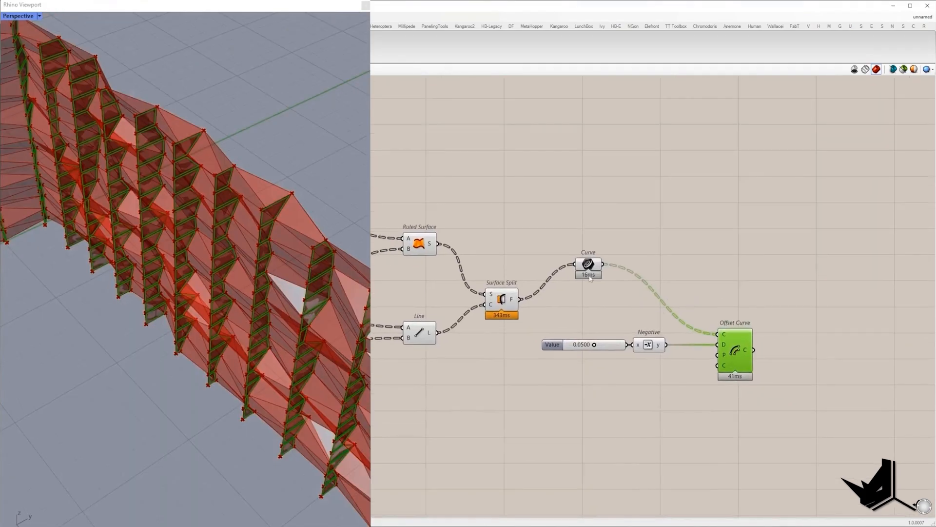
Compare the face outlines with their offset curves in the viewport, and add a Merge component
{"action": "left_click", "coordinate": [589, 264]}
{"action": "left_click_drag", "start_coordinate": [557, 245], "coordinate": [632, 286]}
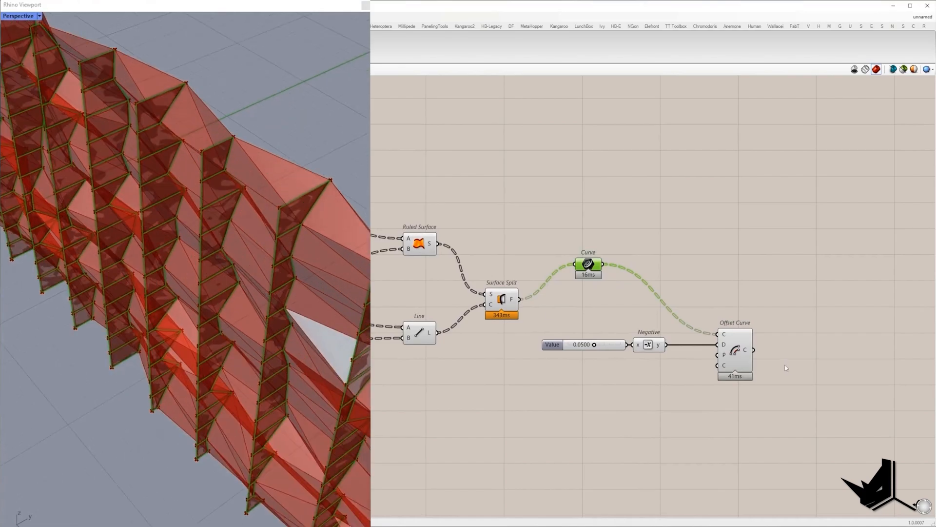
{"action": "left_click", "coordinate": [730, 327]}
{"action": "right_click_drag", "start_coordinate": [731, 327], "coordinate": [688, 364]}
{"action": "double_click", "coordinate": [746, 328]}
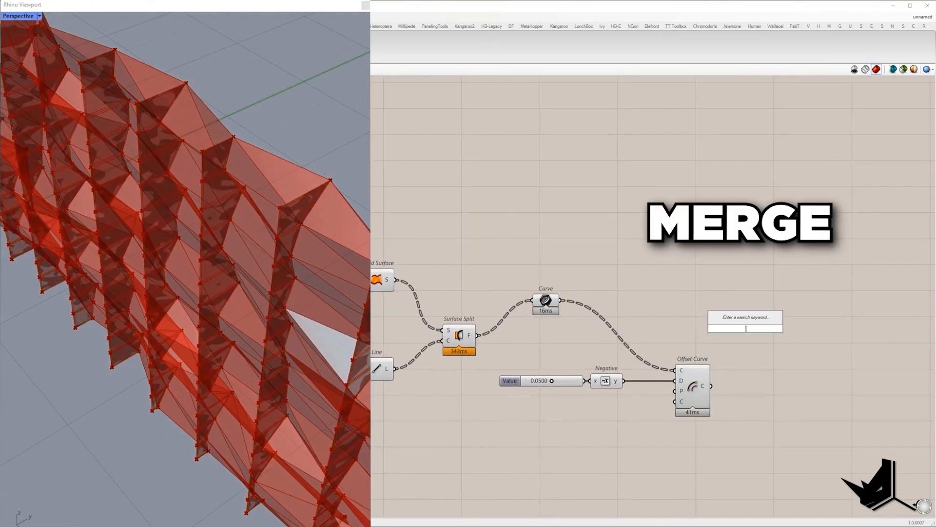
{"action": "type", "text": "mer"}
{"action": "left_click", "coordinate": [734, 310]}
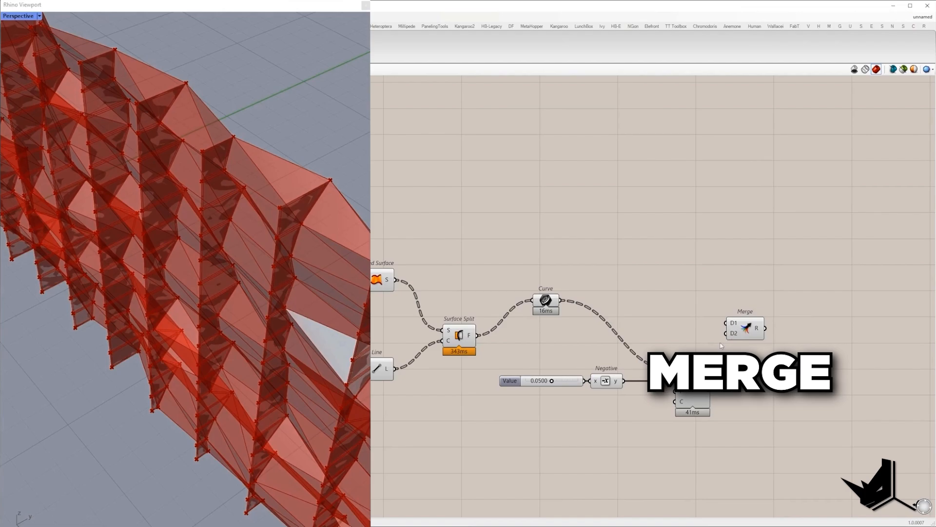
Add a Graft Tree component for the face outlines and merge its output with the offset curves
{"action": "double_click", "coordinate": [638, 289]}
{"action": "type", "text": "gra"}
{"action": "left_click", "coordinate": [624, 271]}
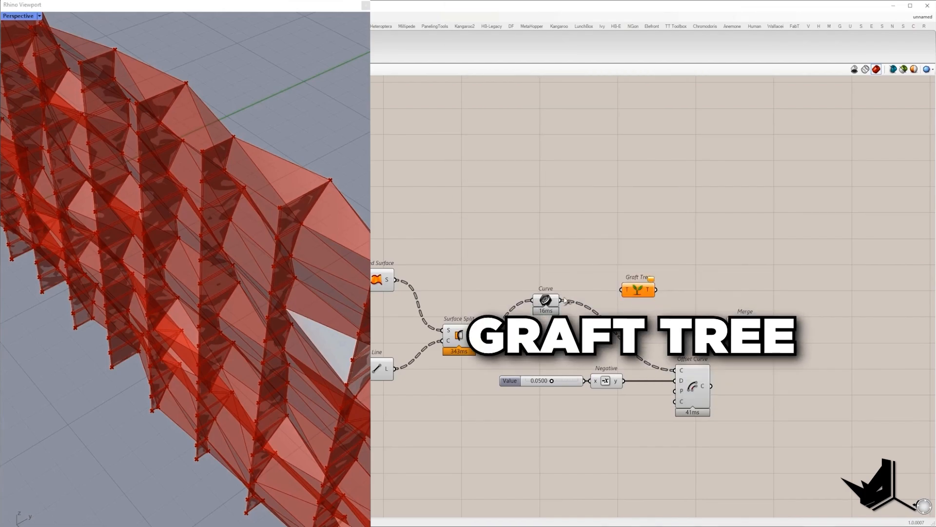
{"action": "left_click_drag", "start_coordinate": [563, 300], "coordinate": [714, 388]}
{"action": "left_click", "coordinate": [749, 329]}
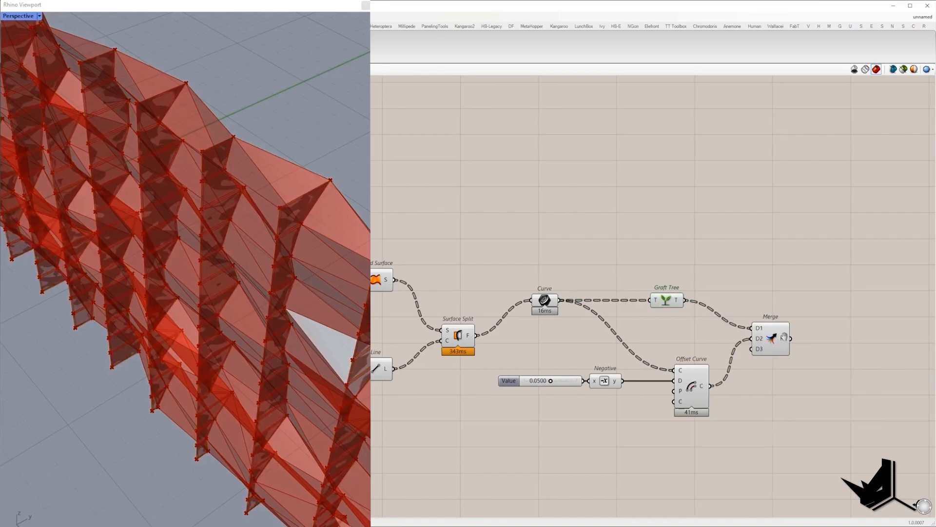
Add a Loft component beside Merge for the combined outline and offset curves
{"action": "right_click_drag", "start_coordinate": [790, 341], "coordinate": [693, 334]}
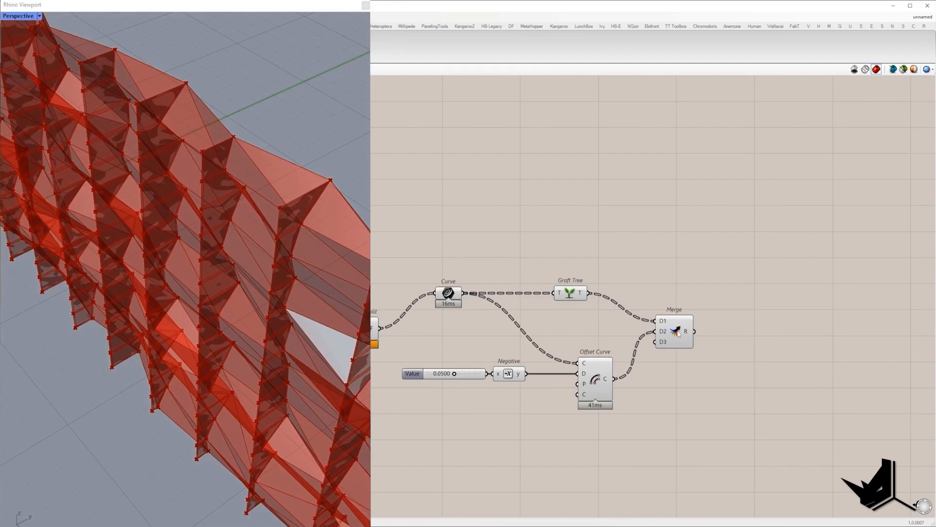
{"action": "left_click", "coordinate": [683, 339]}
{"action": "double_click", "coordinate": [741, 324]}
{"action": "type", "text": "loft"}
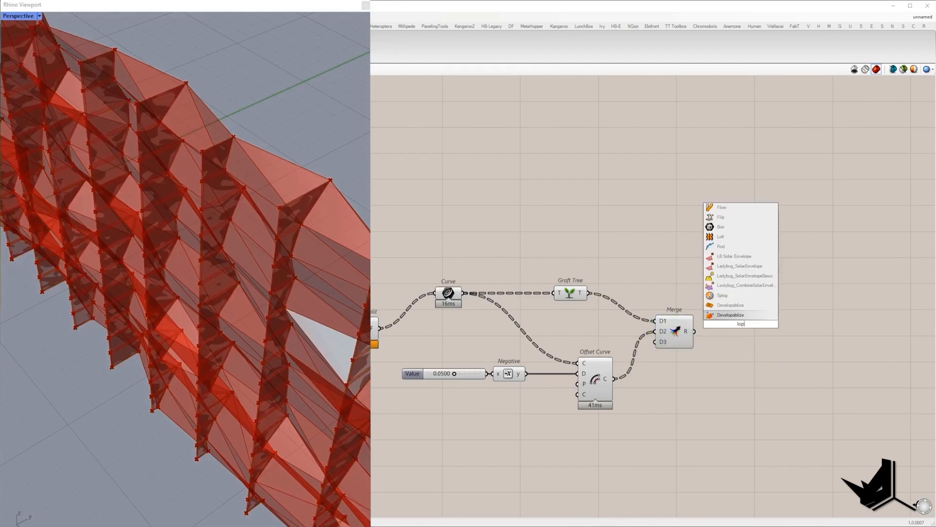